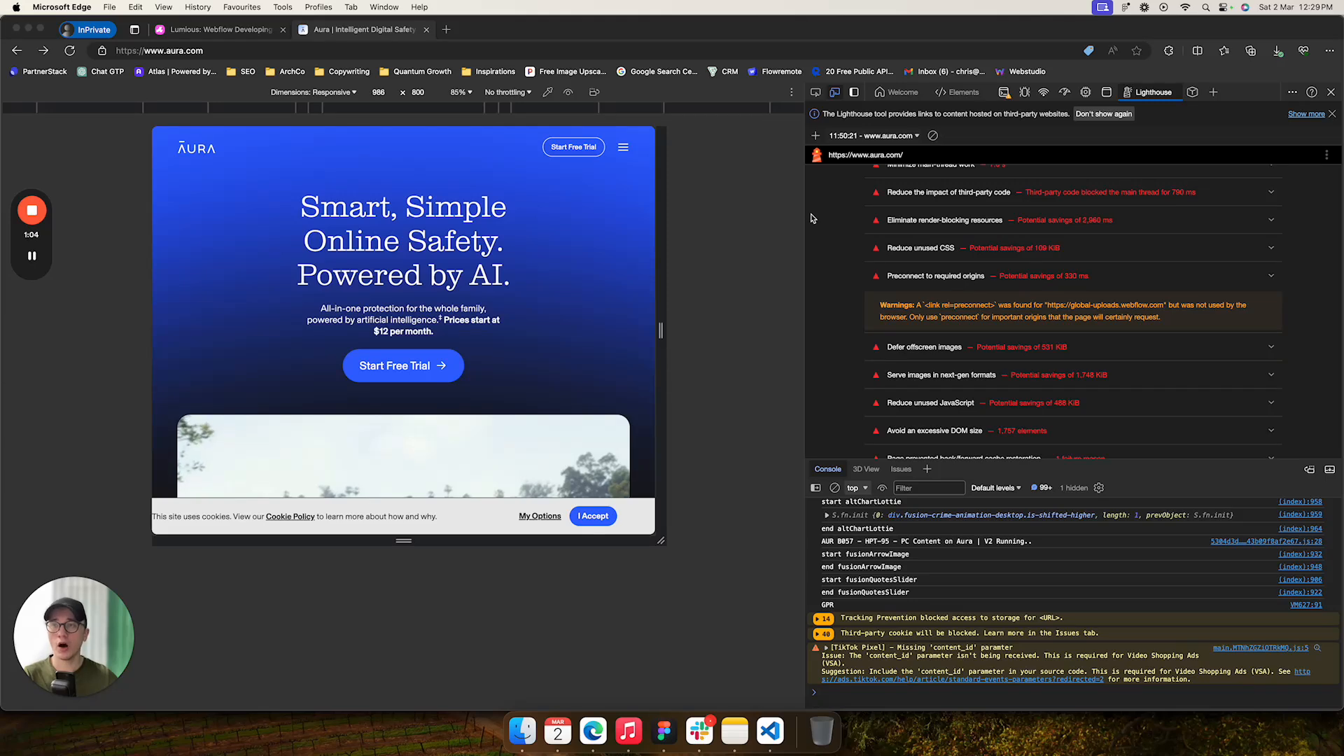
Examine the "Eliminate render-blocking resources" and "Reduce unused CSS" audits in the Lighthouse report for aura.com.
{"action": "left_click", "coordinate": [909, 221]}
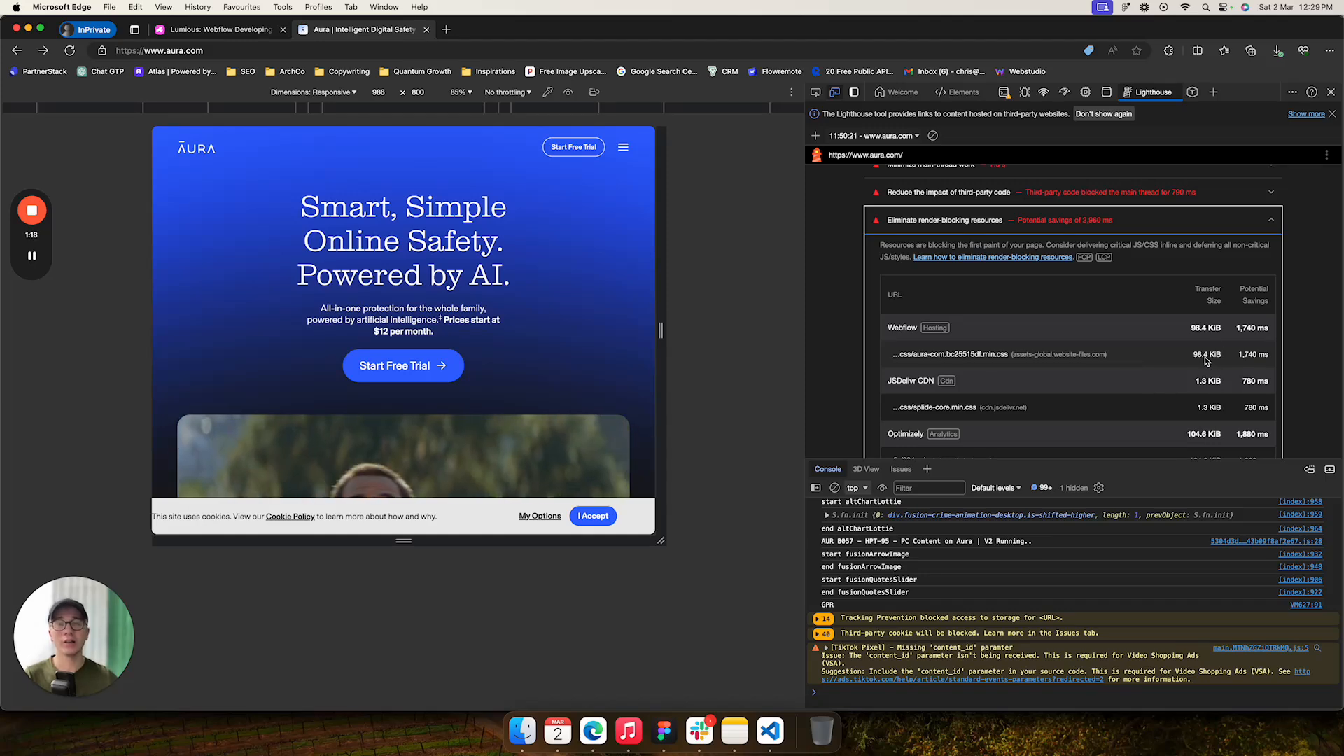
{"action": "left_click", "coordinate": [930, 221]}
{"action": "left_click", "coordinate": [903, 249]}
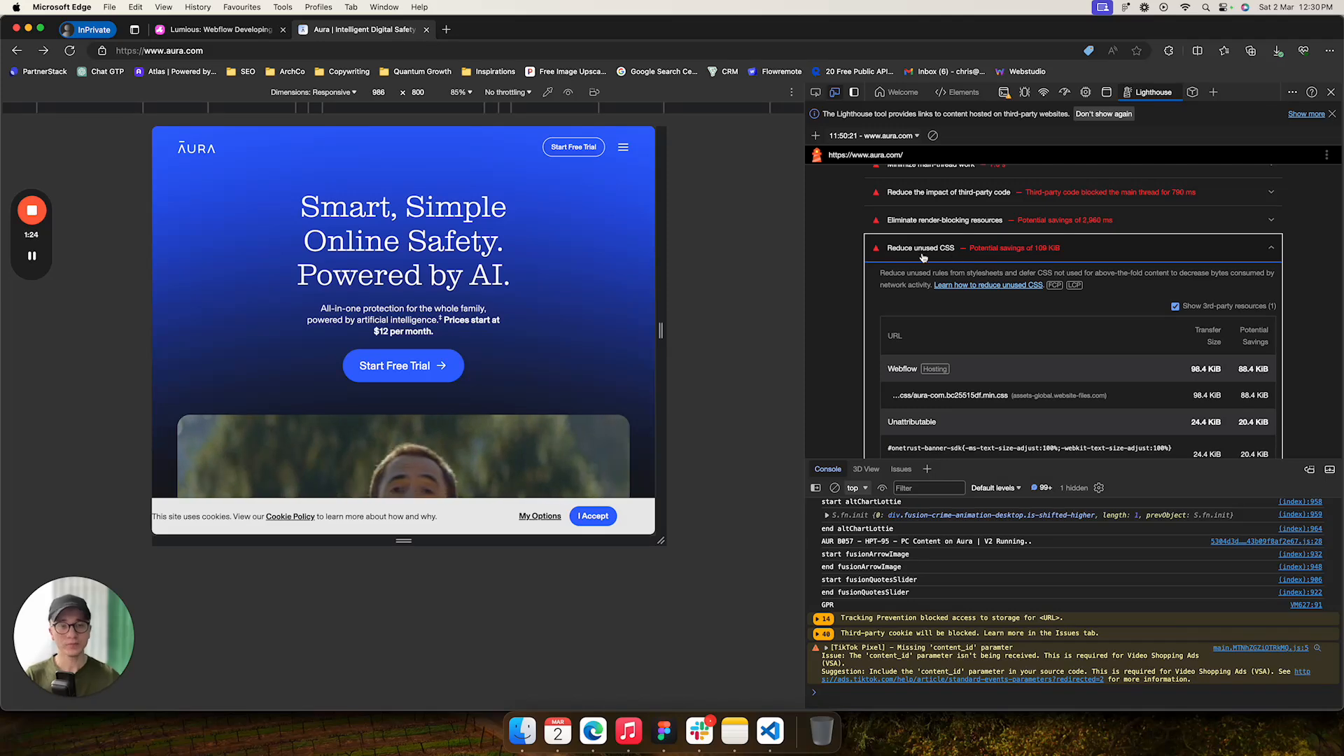
{"action": "left_click", "coordinate": [913, 251]}
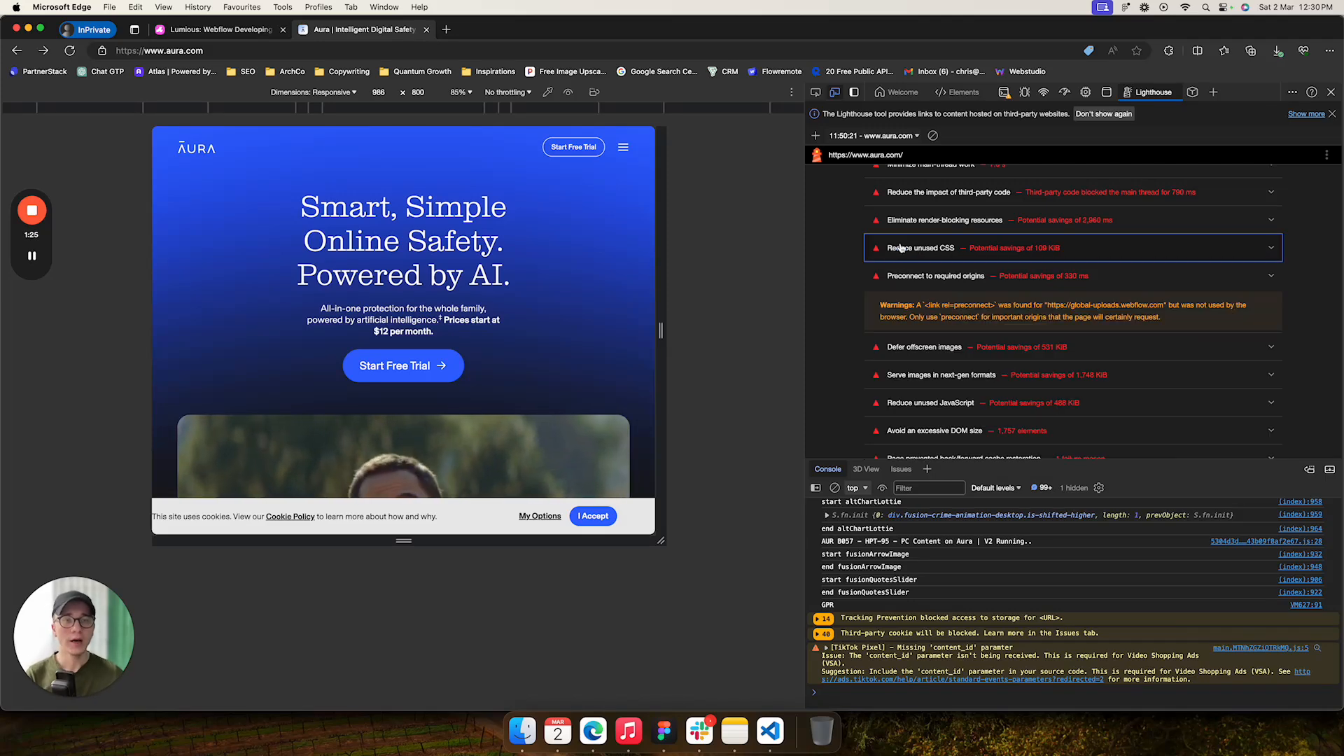
Review the Lighthouse performance score and diagnostics for thelumious.com.
{"action": "left_click", "coordinate": [216, 31]}
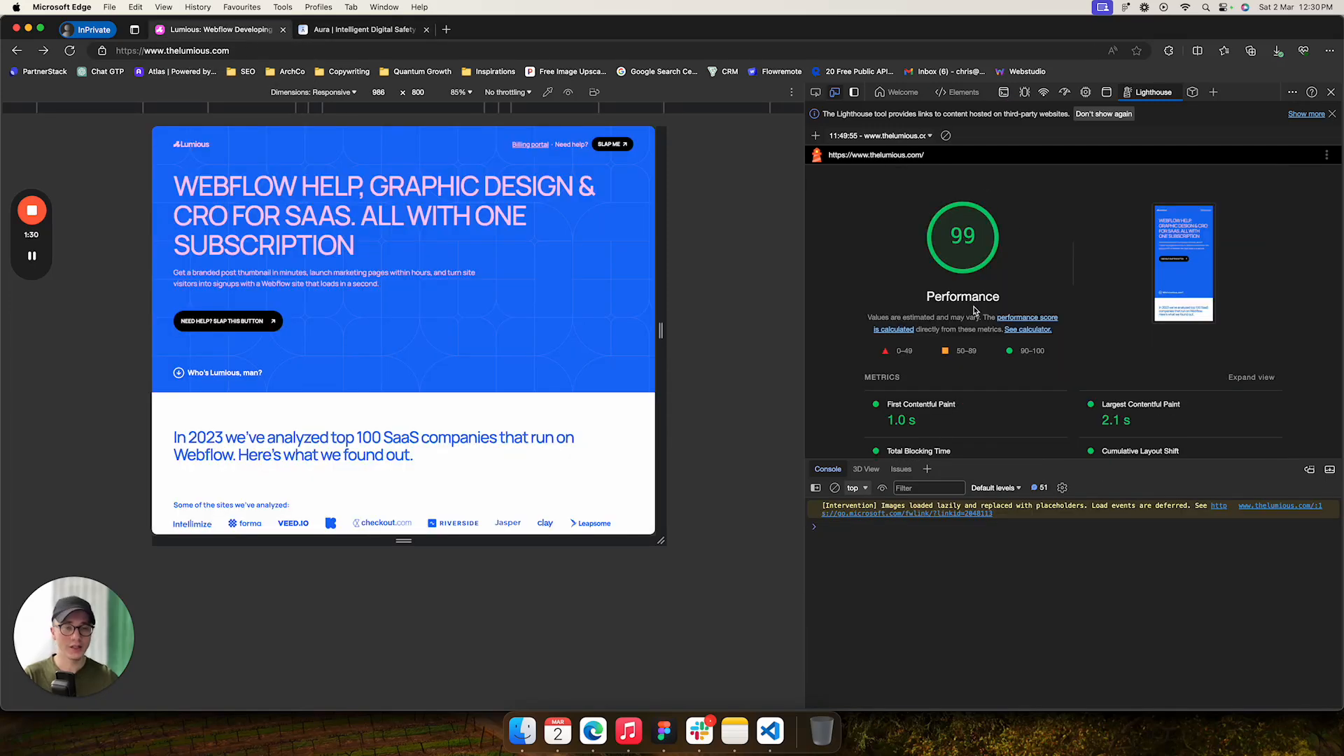
{"action": "scroll", "coordinate": [966, 336], "scroll_direction": "down", "scroll_amount": 15}
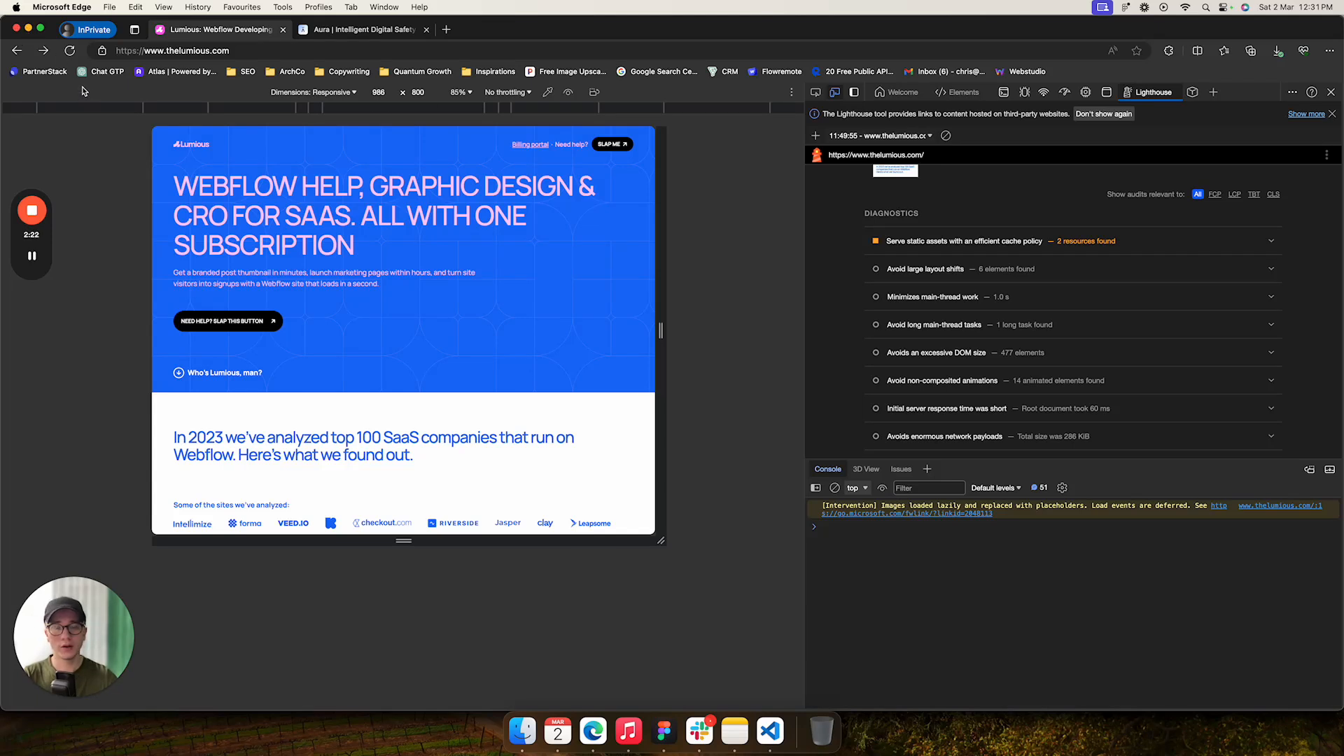
Put away the InPrivate window and read the introduction and the "Get a Cloudflare Account" section of the Web Vitals guide in Notion.
{"action": "left_click", "coordinate": [28, 29]}
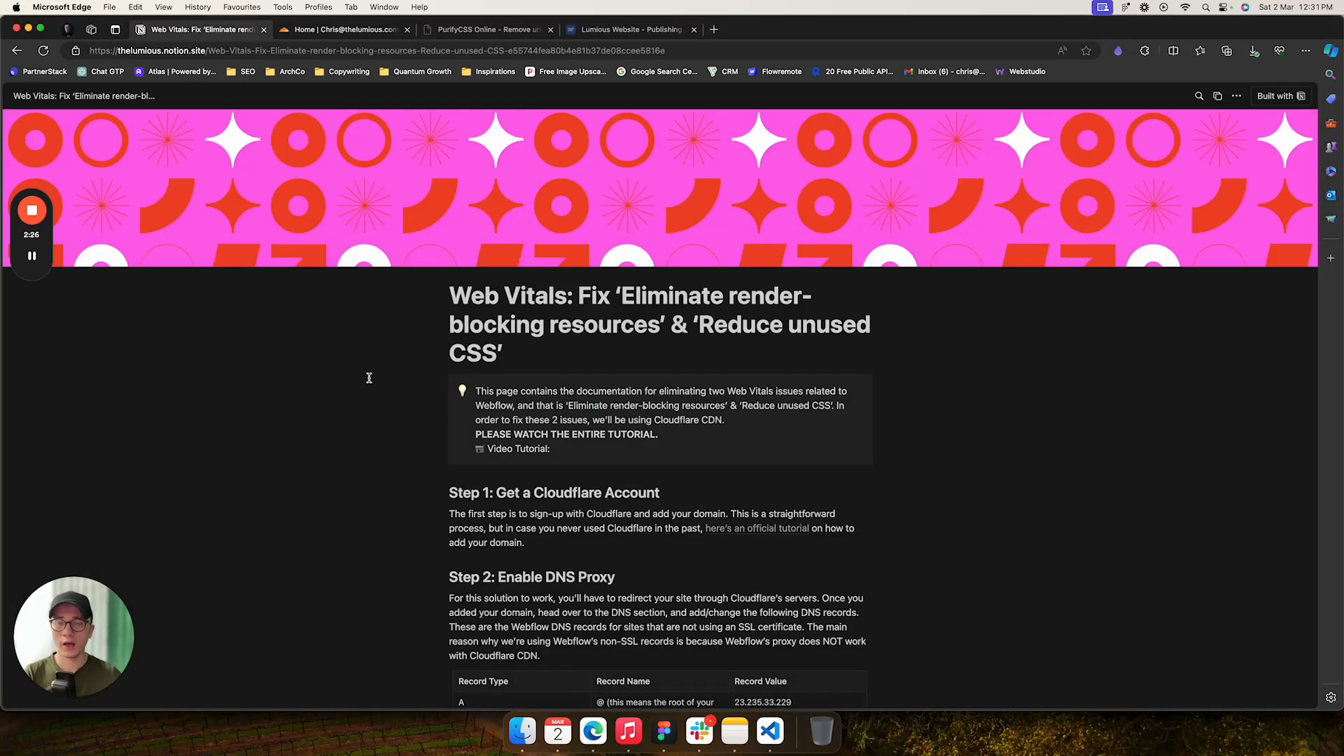
{"action": "scroll", "coordinate": [369, 361], "scroll_direction": "down", "scroll_amount": 2}
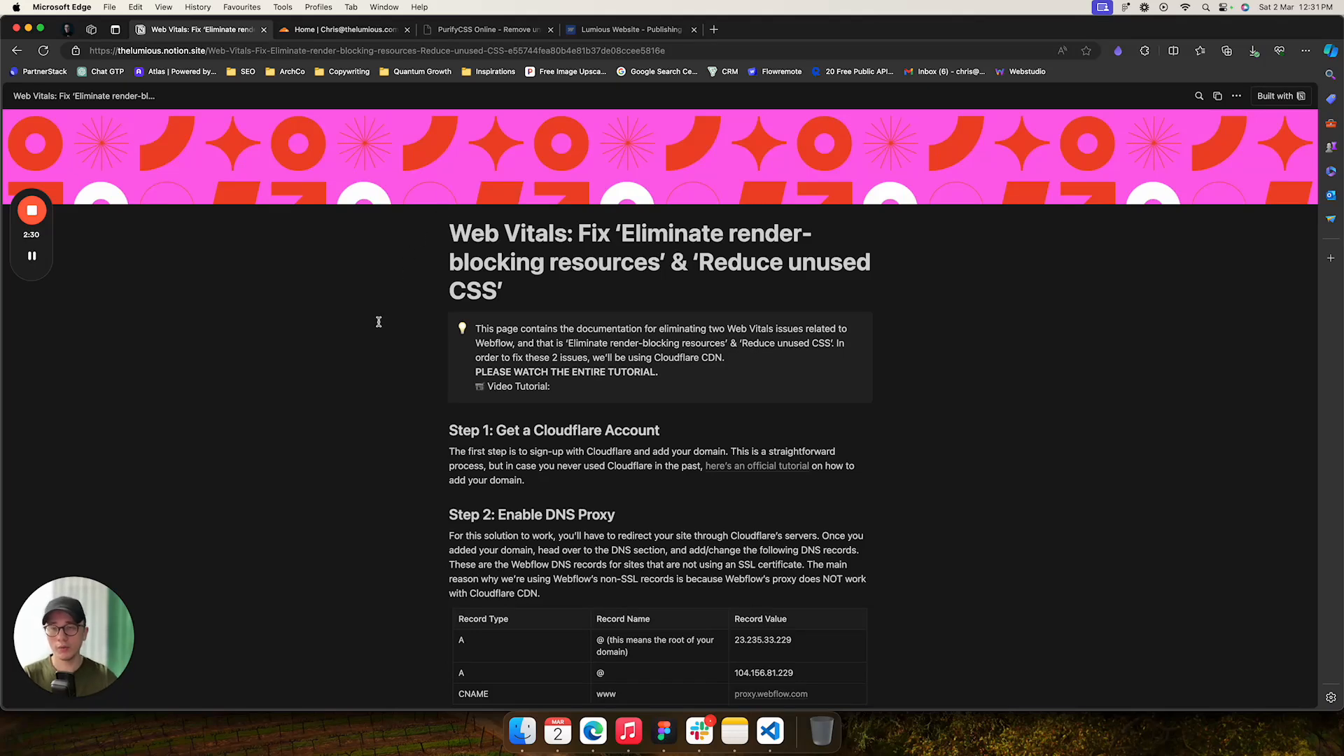
{"action": "scroll", "coordinate": [392, 325], "scroll_direction": "down", "scroll_amount": 3}
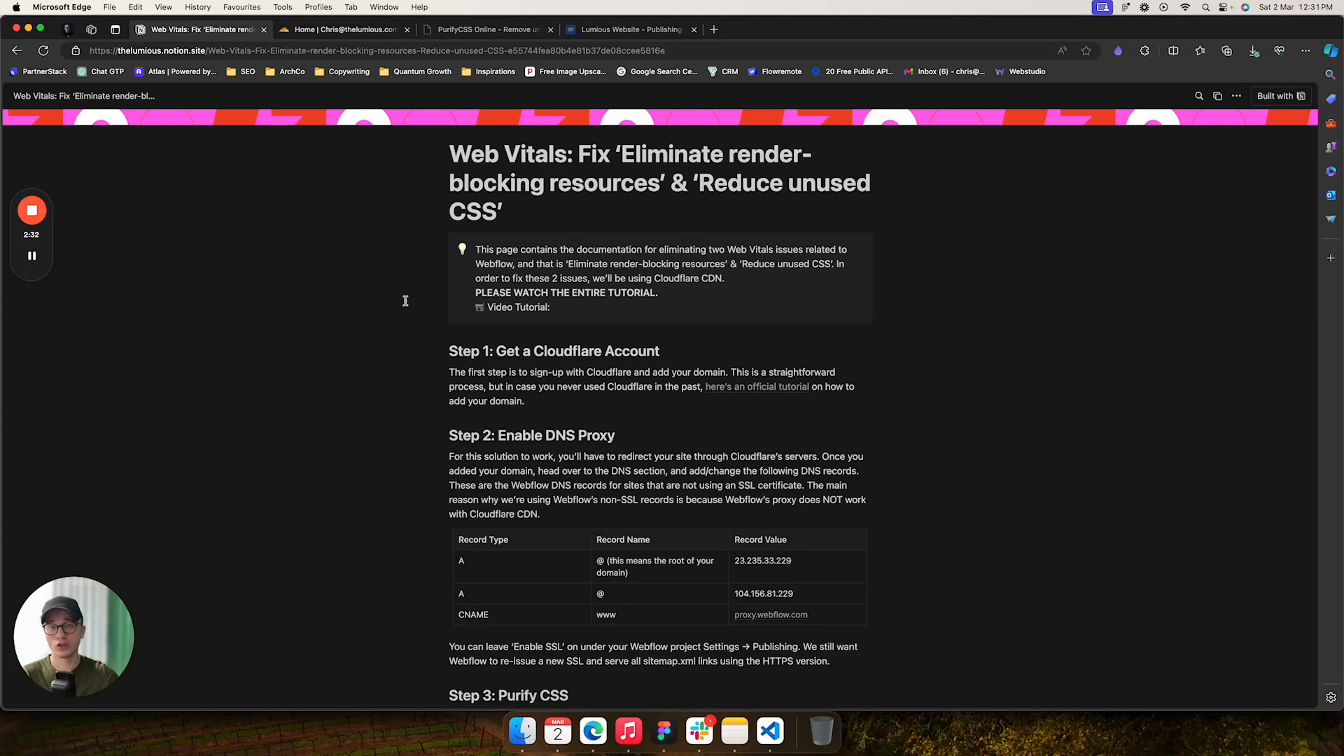
{"action": "scroll", "coordinate": [397, 376], "scroll_direction": "down", "scroll_amount": 5}
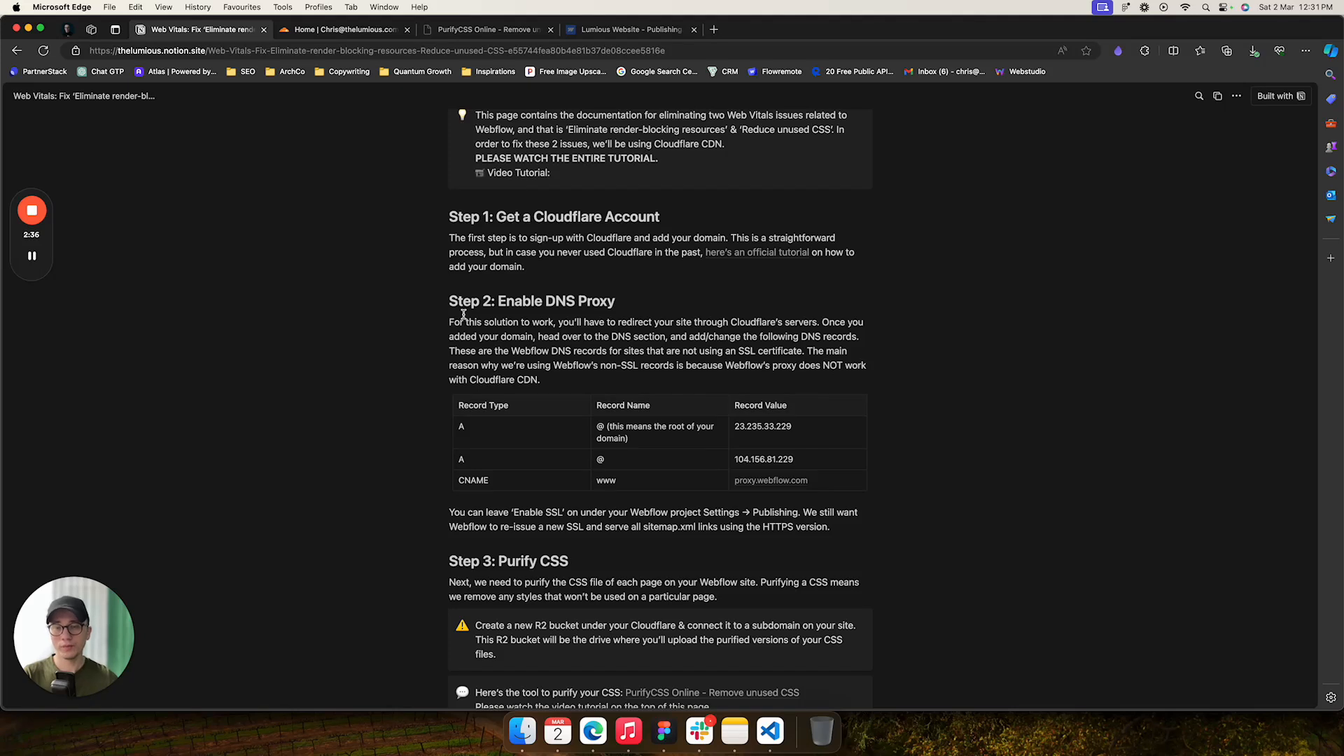
{"action": "left_click_drag", "start_coordinate": [496, 217], "coordinate": [613, 235]}
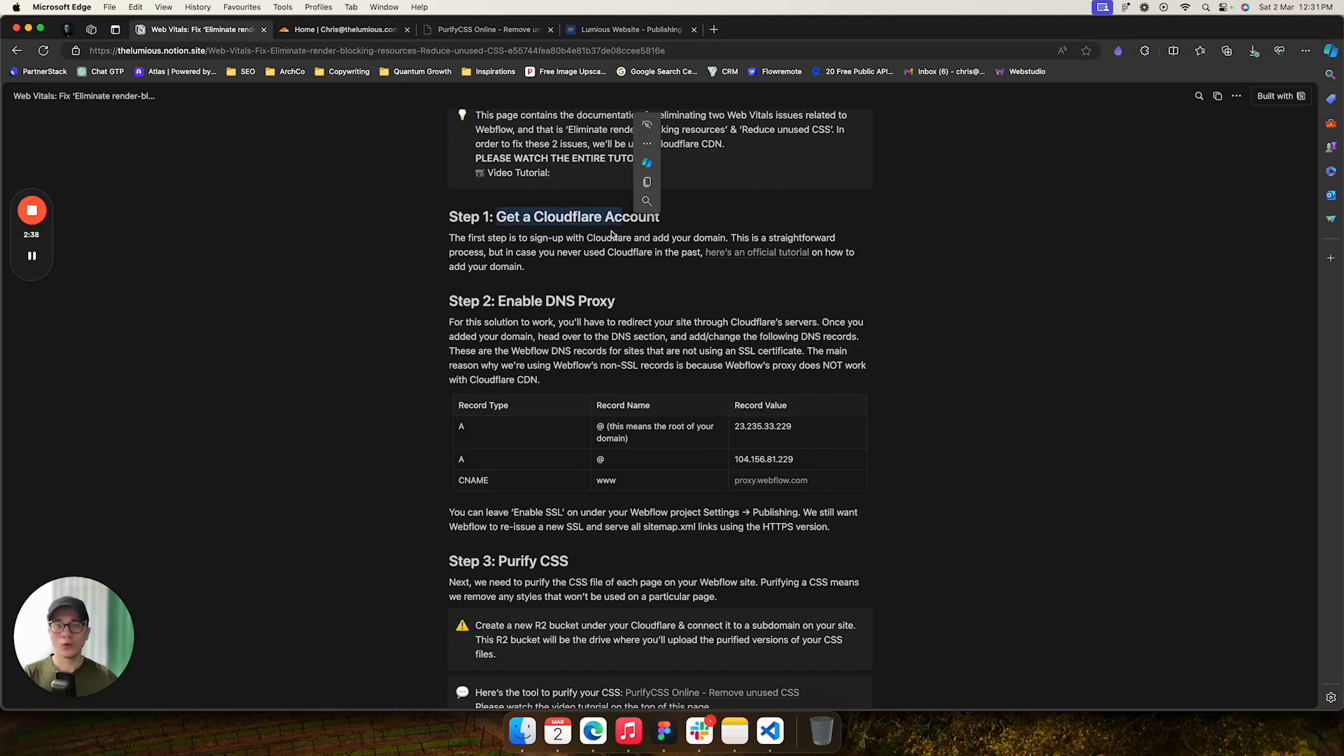
{"action": "left_click", "coordinate": [547, 272]}
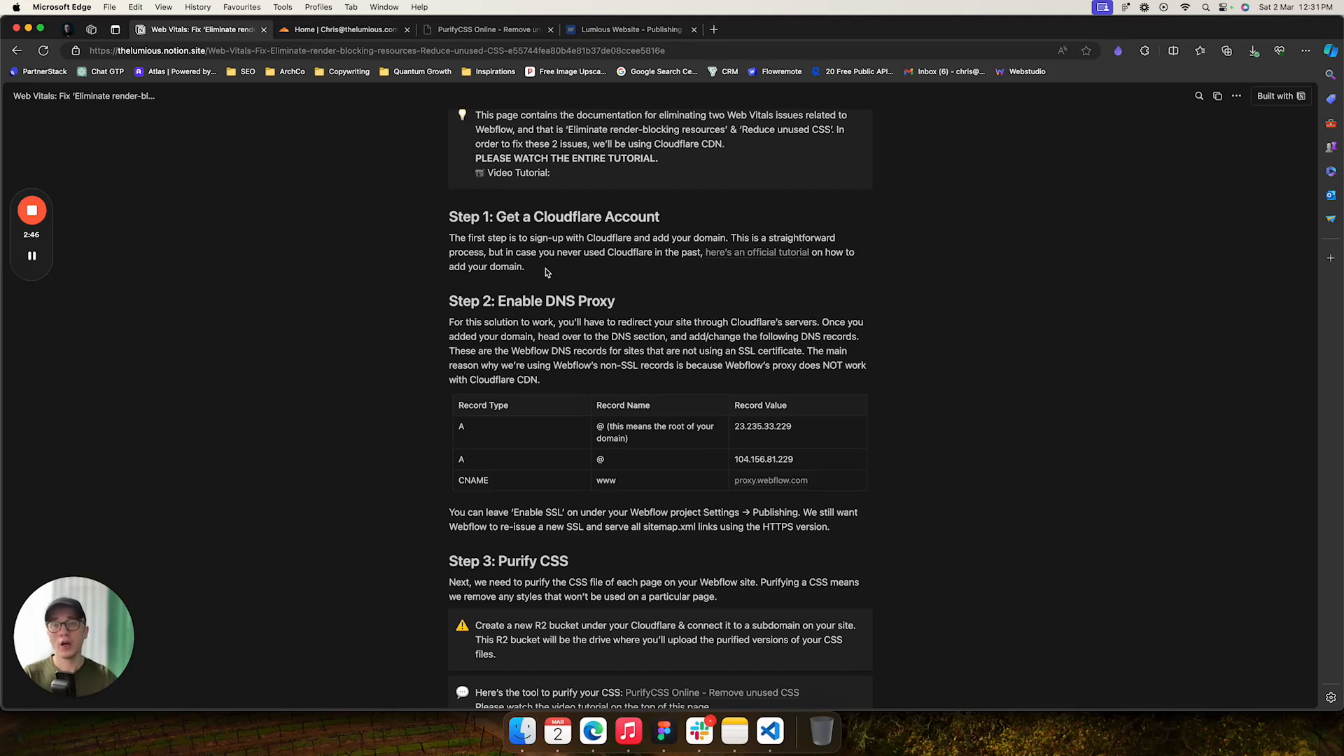
Switch to the Cloudflare dashboard, look at the form for adding a site, and return to the websites list without entering a domain.
{"action": "left_click", "coordinate": [372, 31]}
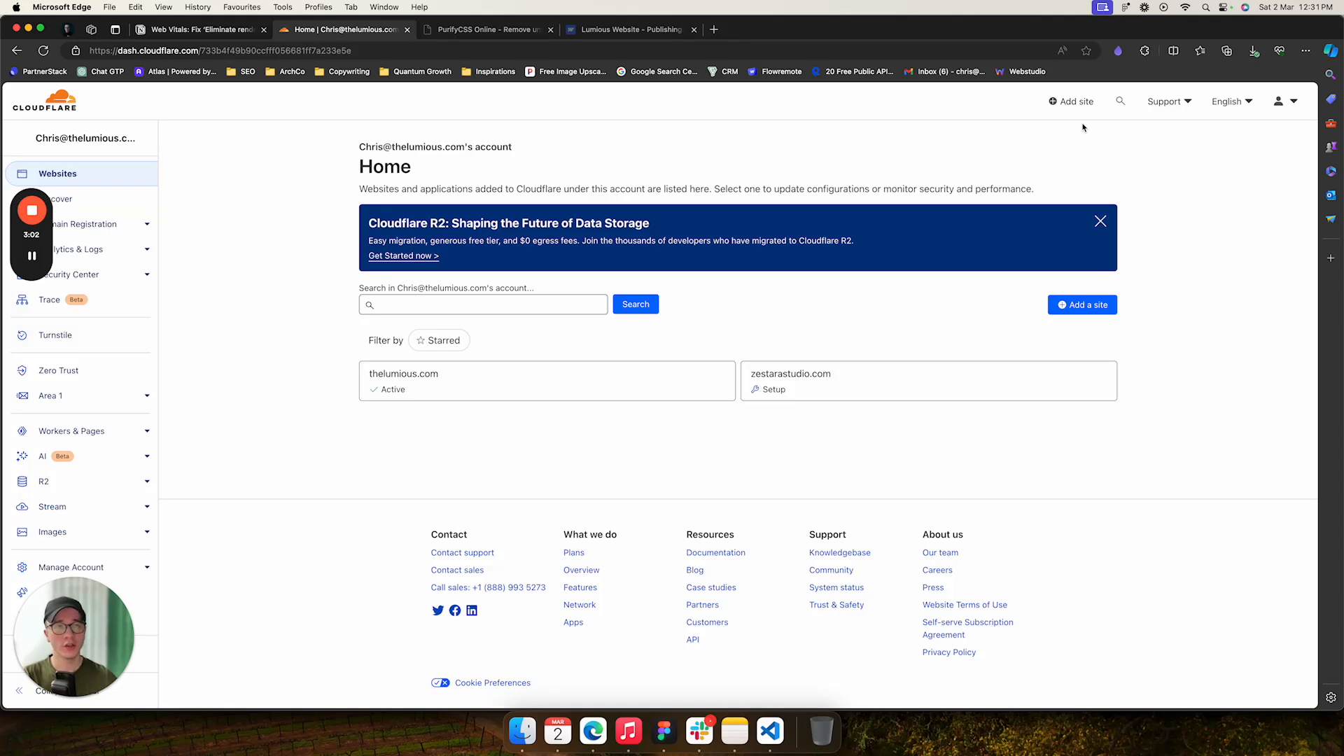
{"action": "left_click", "coordinate": [1073, 102]}
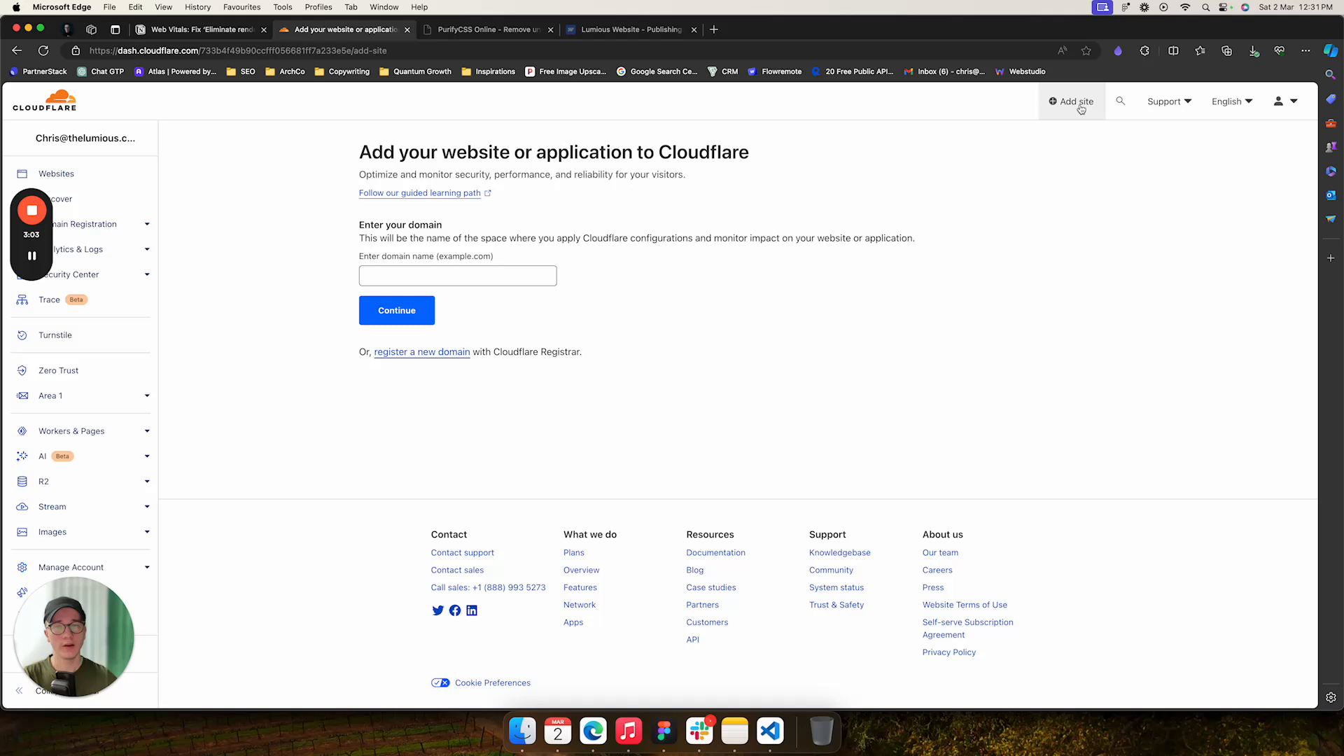
{"action": "left_click", "coordinate": [421, 276]}
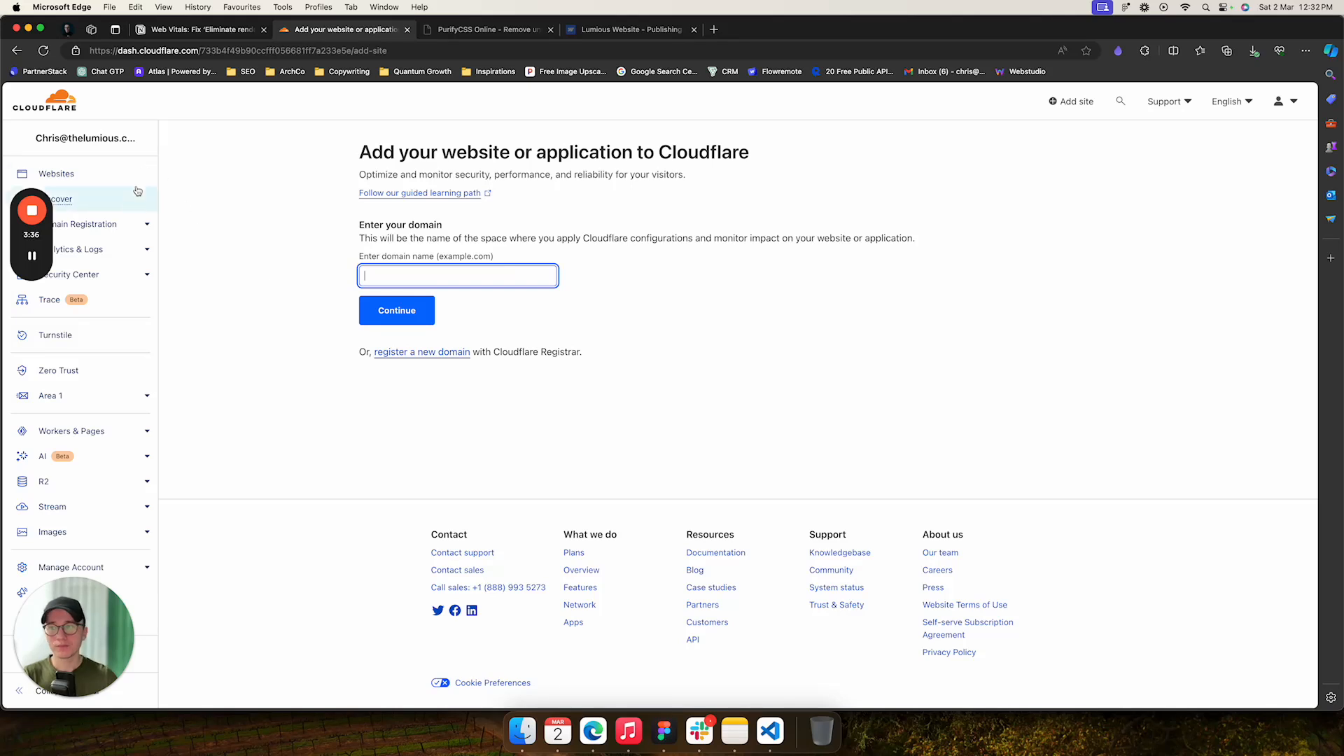
{"action": "left_click", "coordinate": [62, 179]}
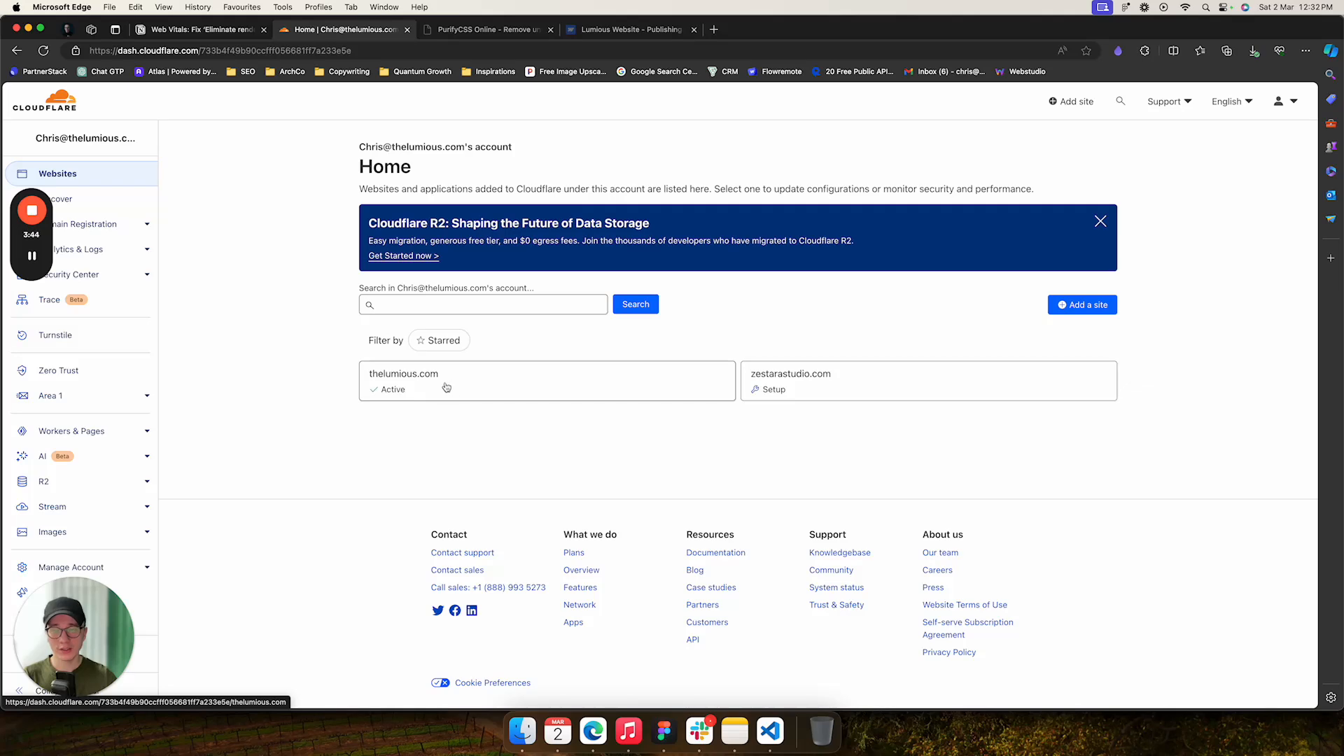
Open the thelumious.com site in Cloudflare and display its DNS records.
{"action": "left_click", "coordinate": [431, 382]}
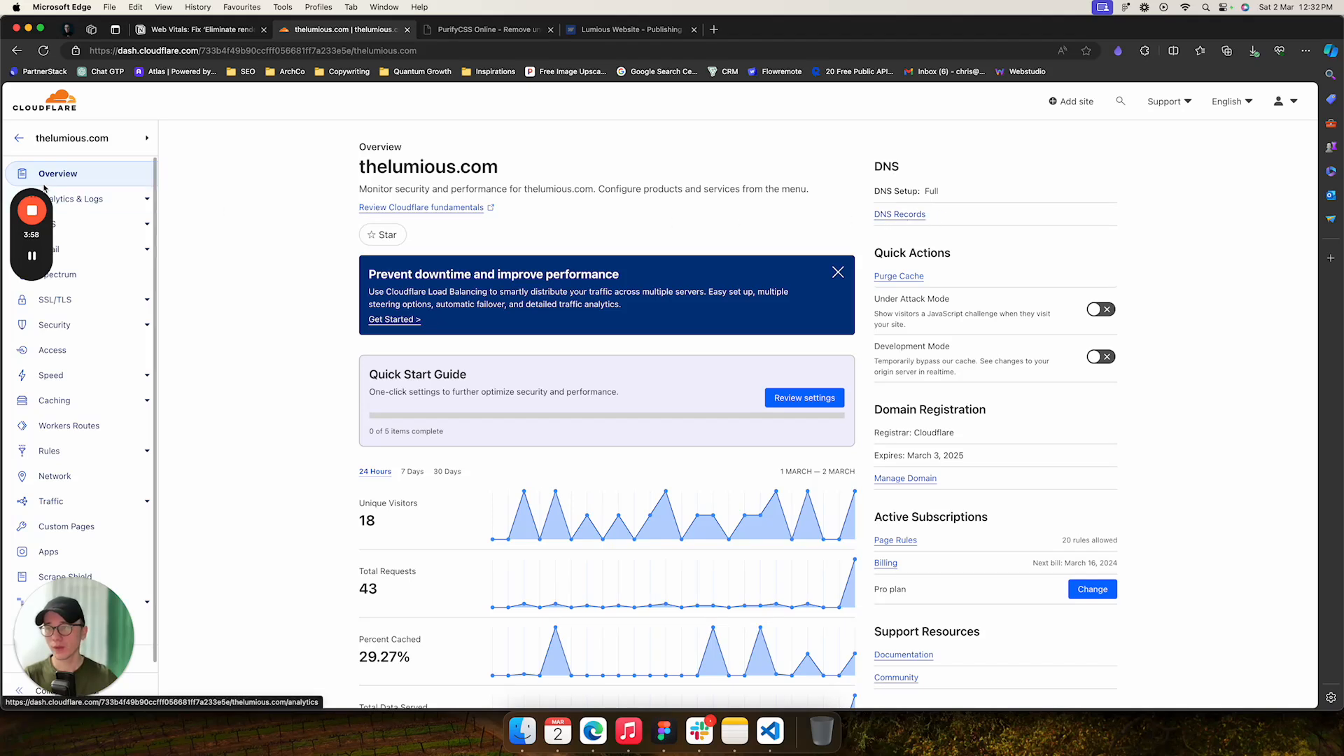
{"action": "left_click_drag", "start_coordinate": [19, 214], "coordinate": [187, 181]}
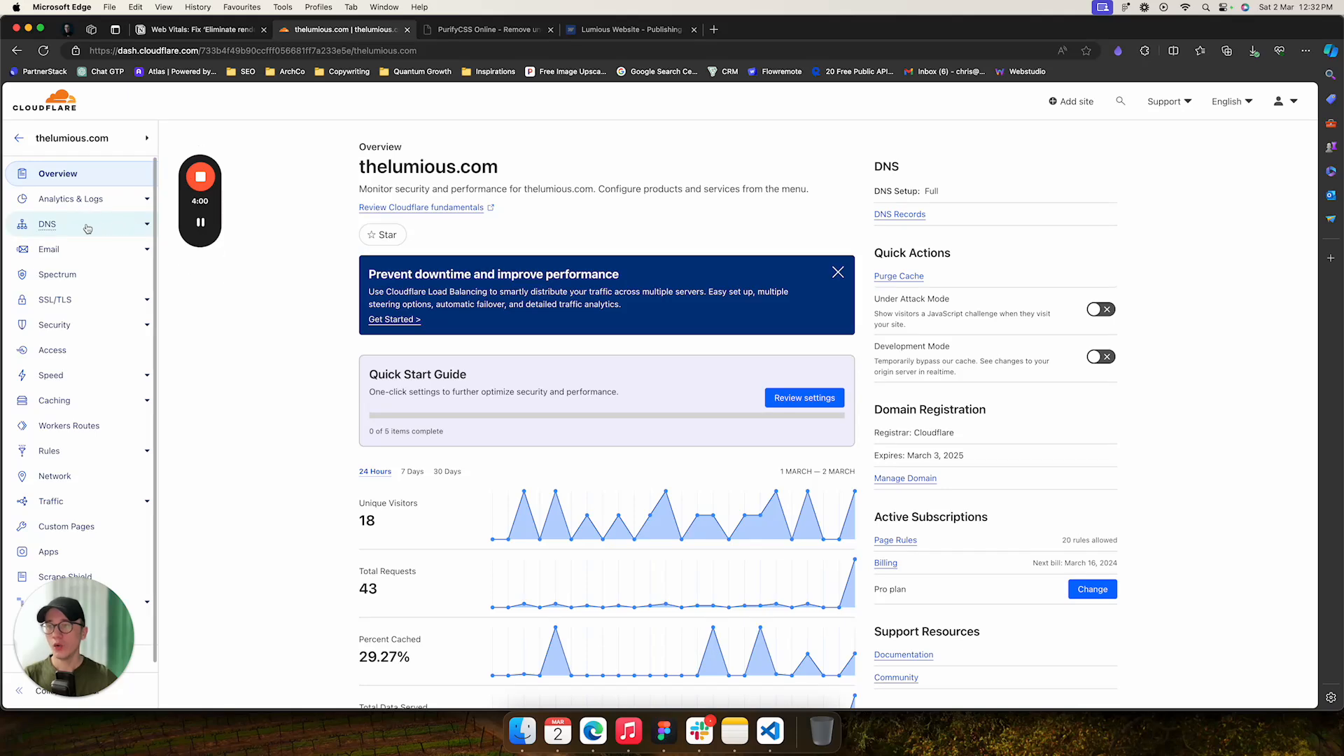
{"action": "left_click", "coordinate": [47, 225]}
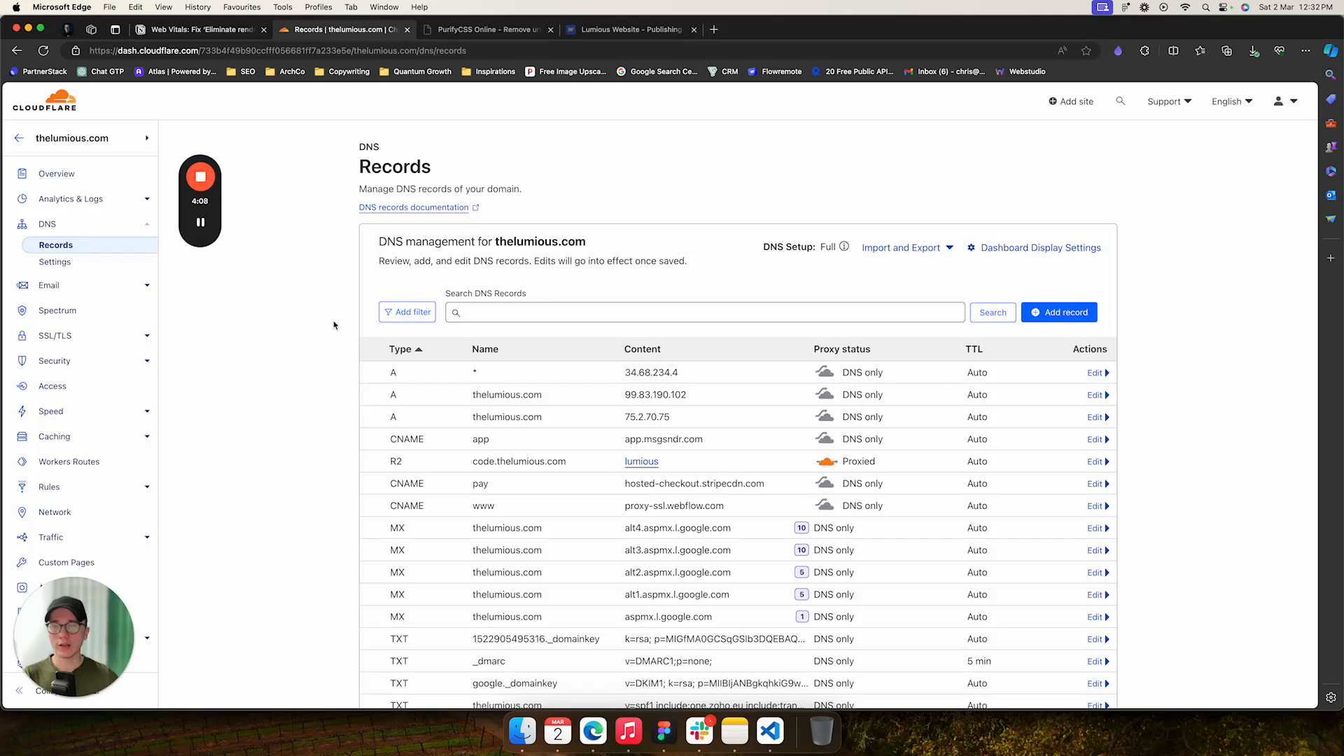
{"action": "scroll", "coordinate": [329, 329], "scroll_direction": "down", "scroll_amount": 3}
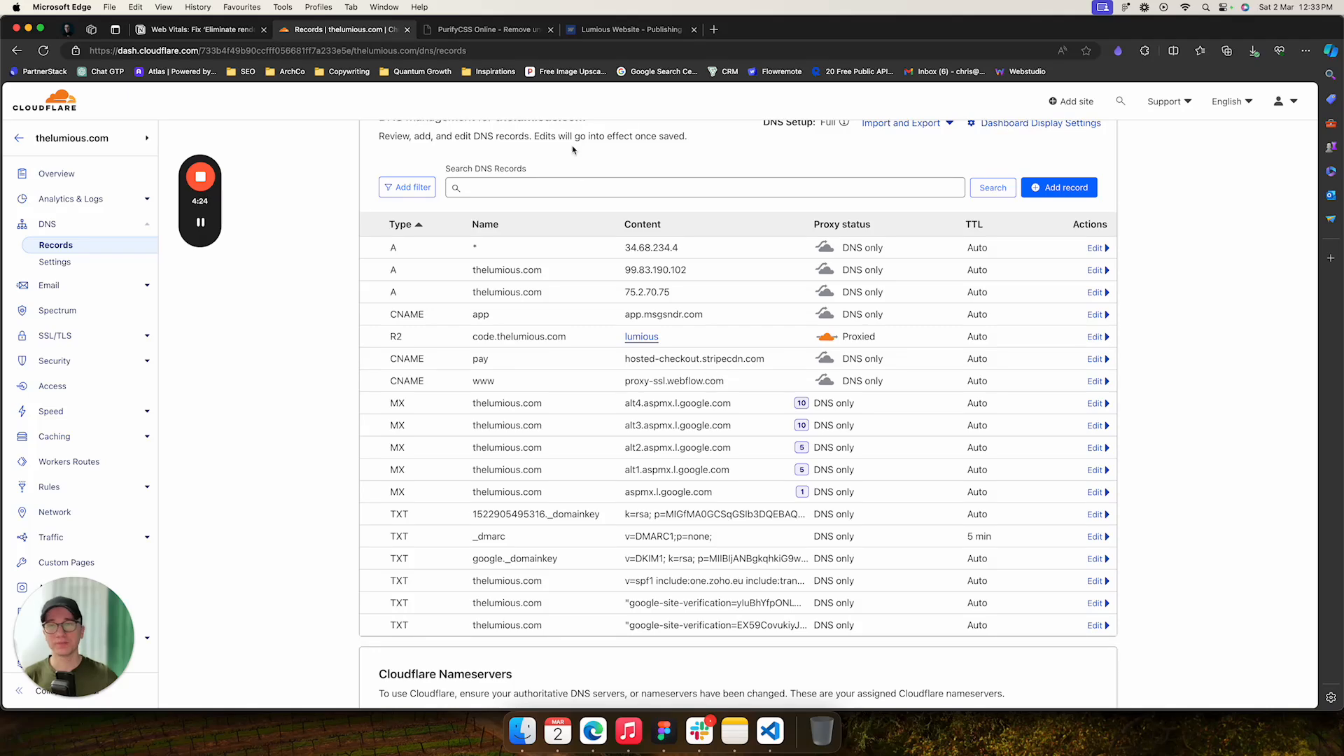
Compare the record table under "Step 2: Enable DNS Proxy" in the Notion guide with the DNS records in Cloudflare.
{"action": "left_click", "coordinate": [206, 34]}
{"action": "scroll", "coordinate": [420, 325], "scroll_direction": "down", "scroll_amount": 2}
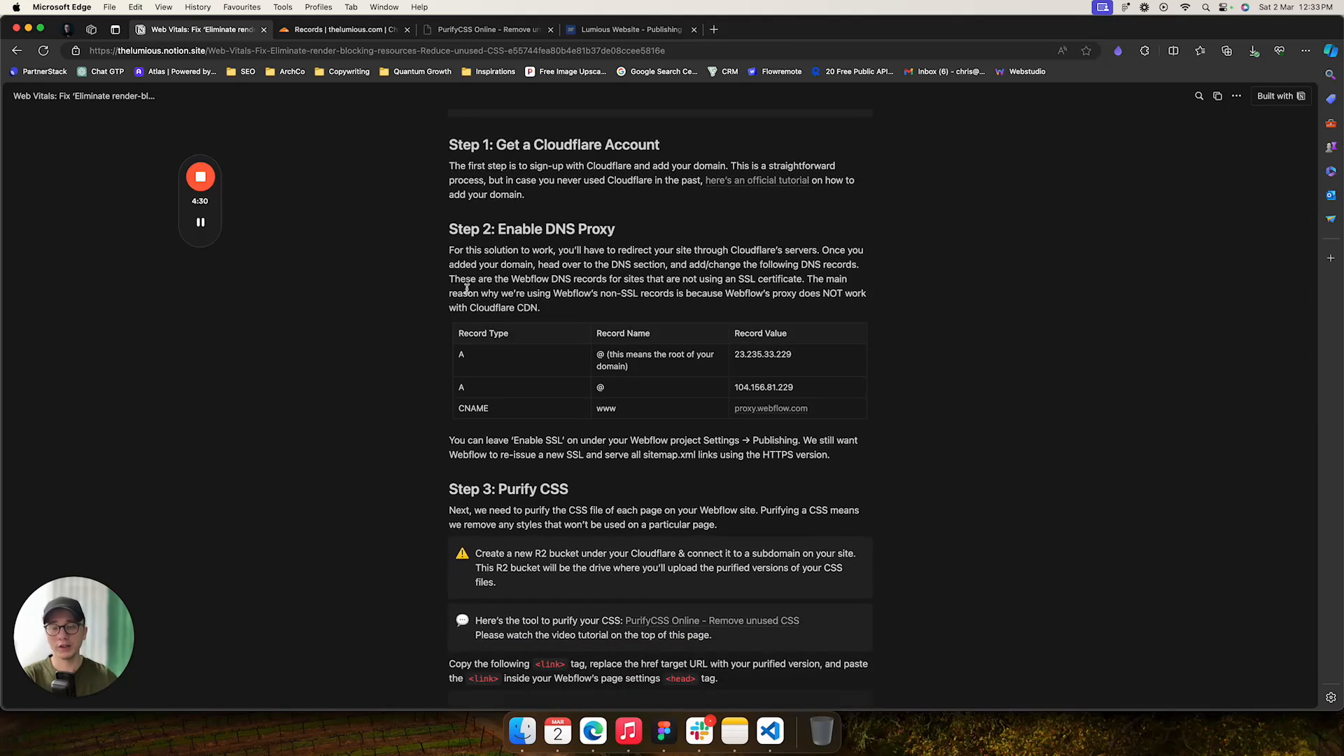
{"action": "scroll", "coordinate": [467, 288], "scroll_direction": "down", "scroll_amount": 2}
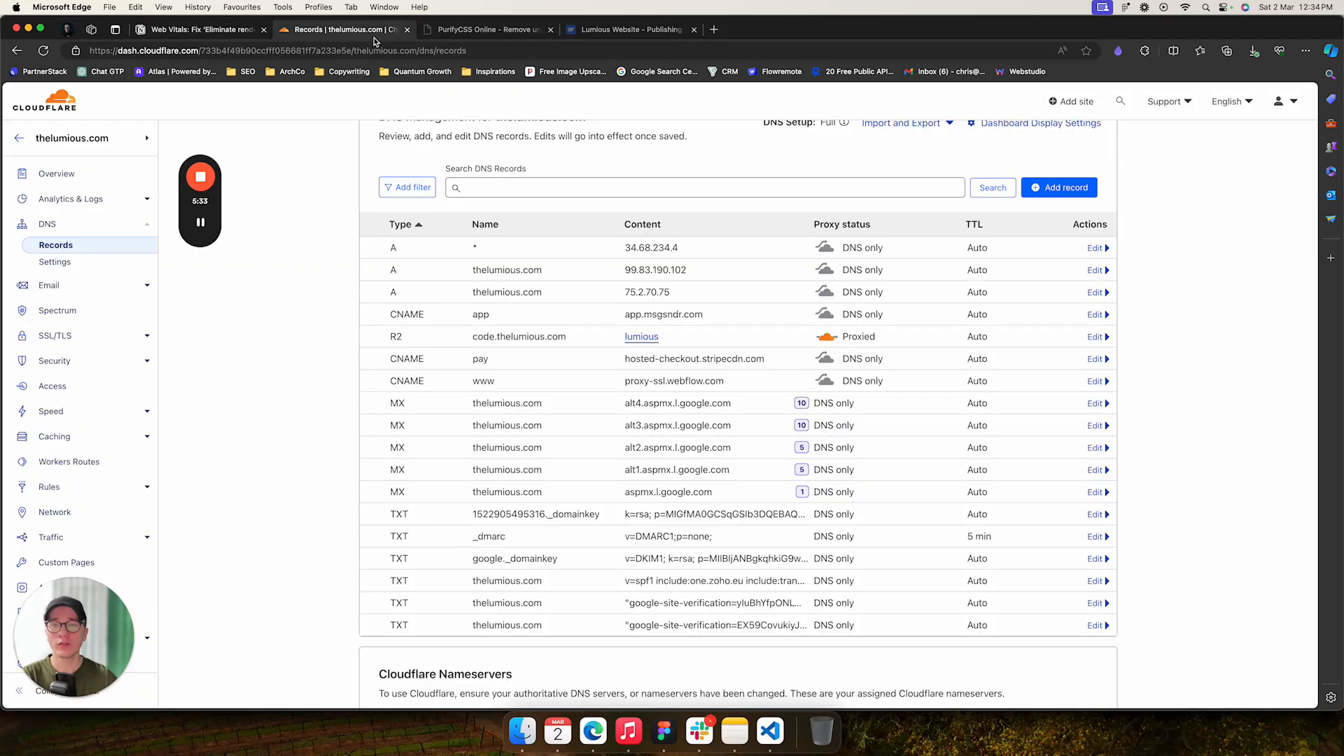
{"action": "left_click", "coordinate": [352, 30]}
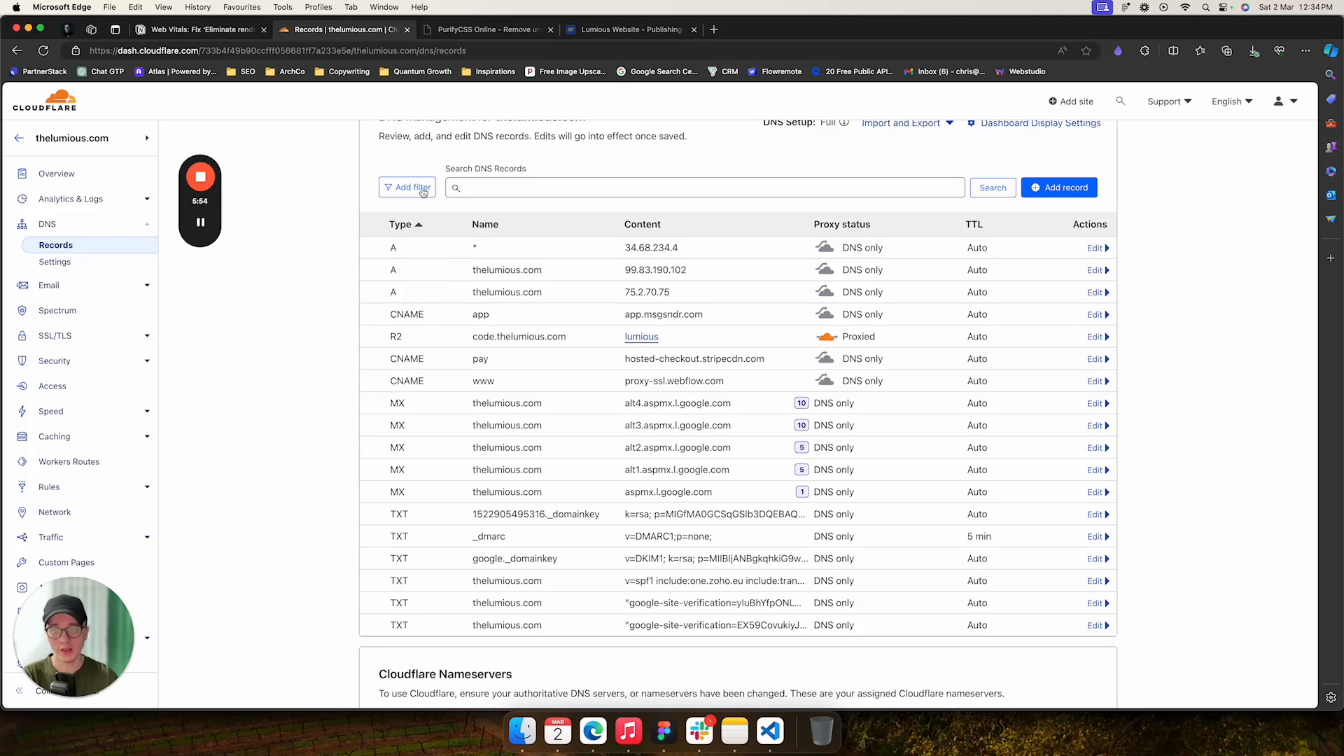
{"action": "left_click", "coordinate": [219, 34]}
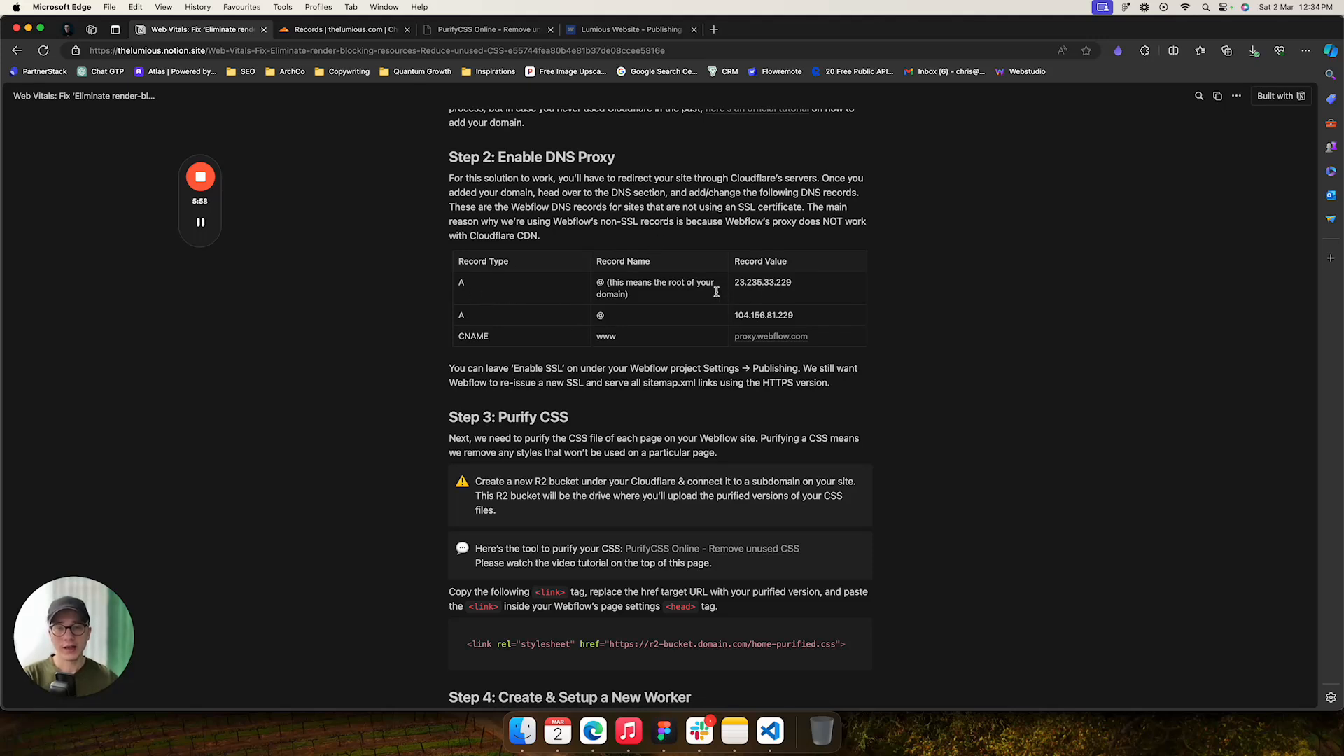
{"action": "double_click", "coordinate": [461, 282]}
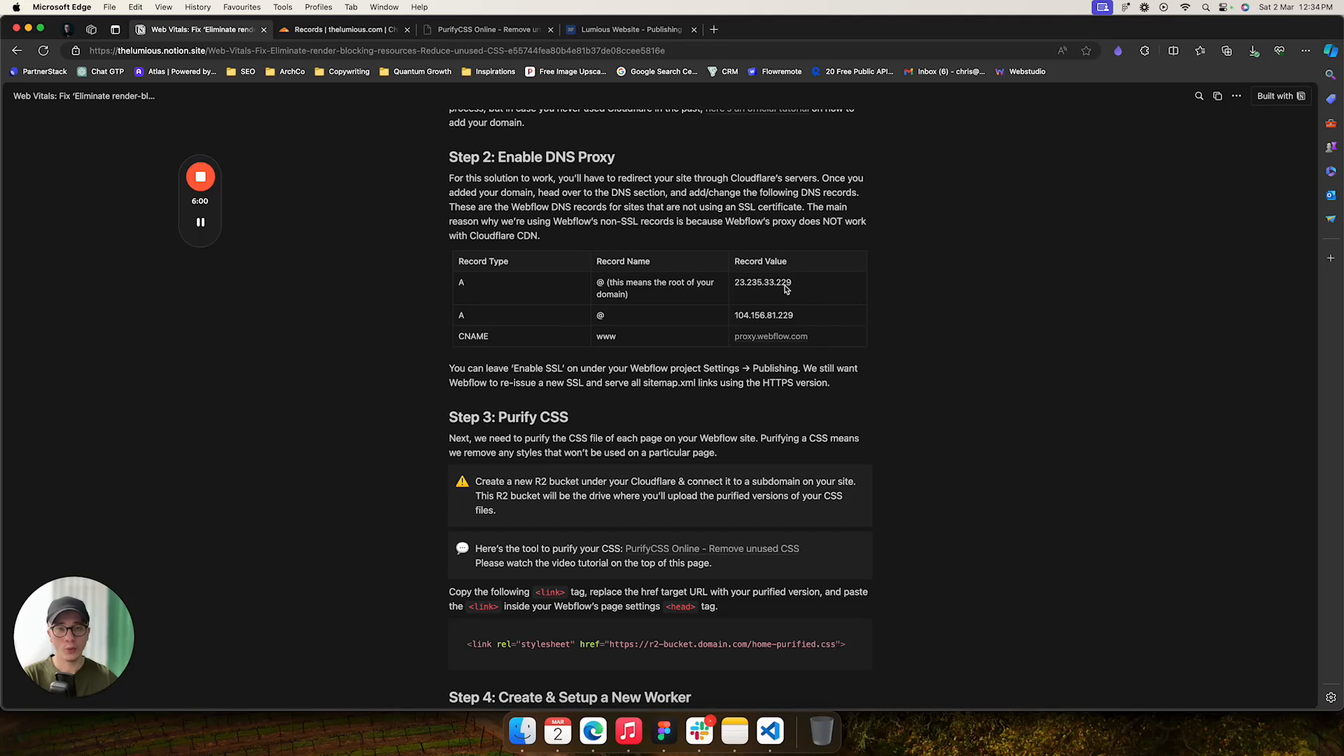
{"action": "left_click_drag", "start_coordinate": [798, 284], "coordinate": [737, 285]}
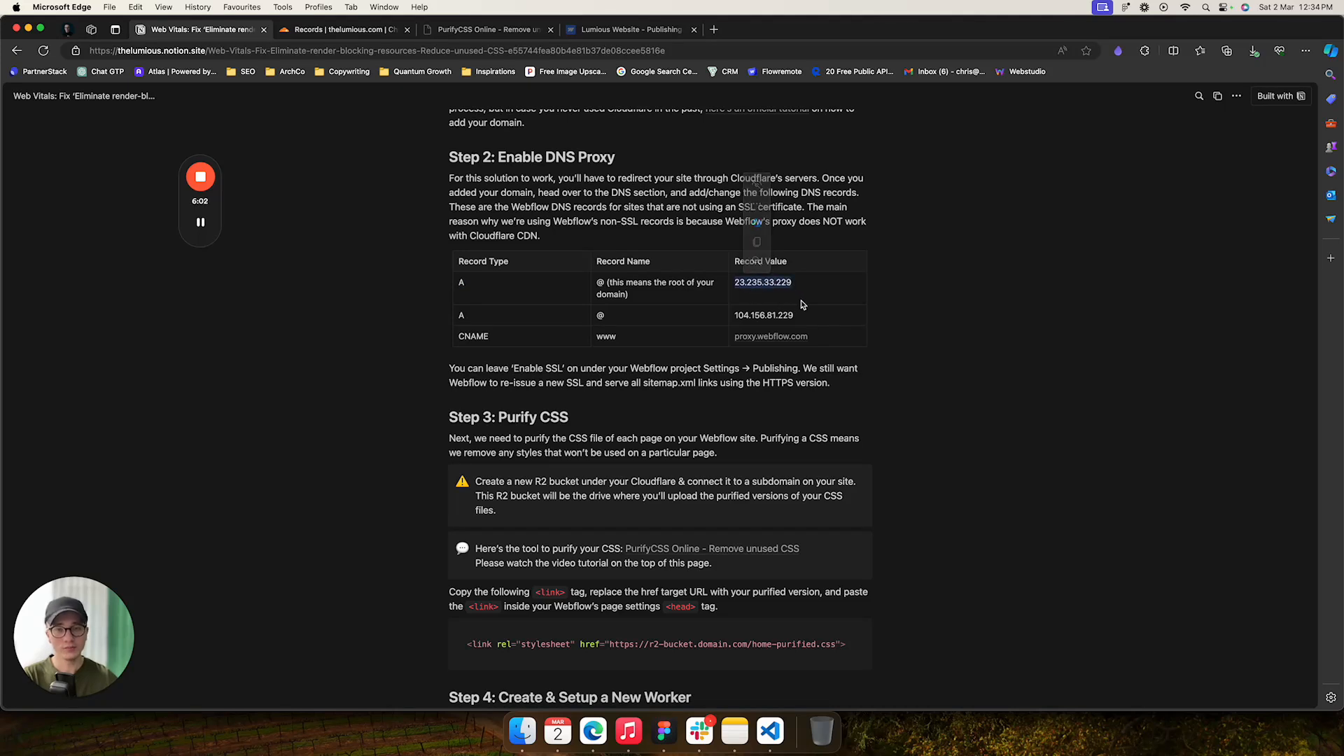
{"action": "left_click", "coordinate": [771, 298]}
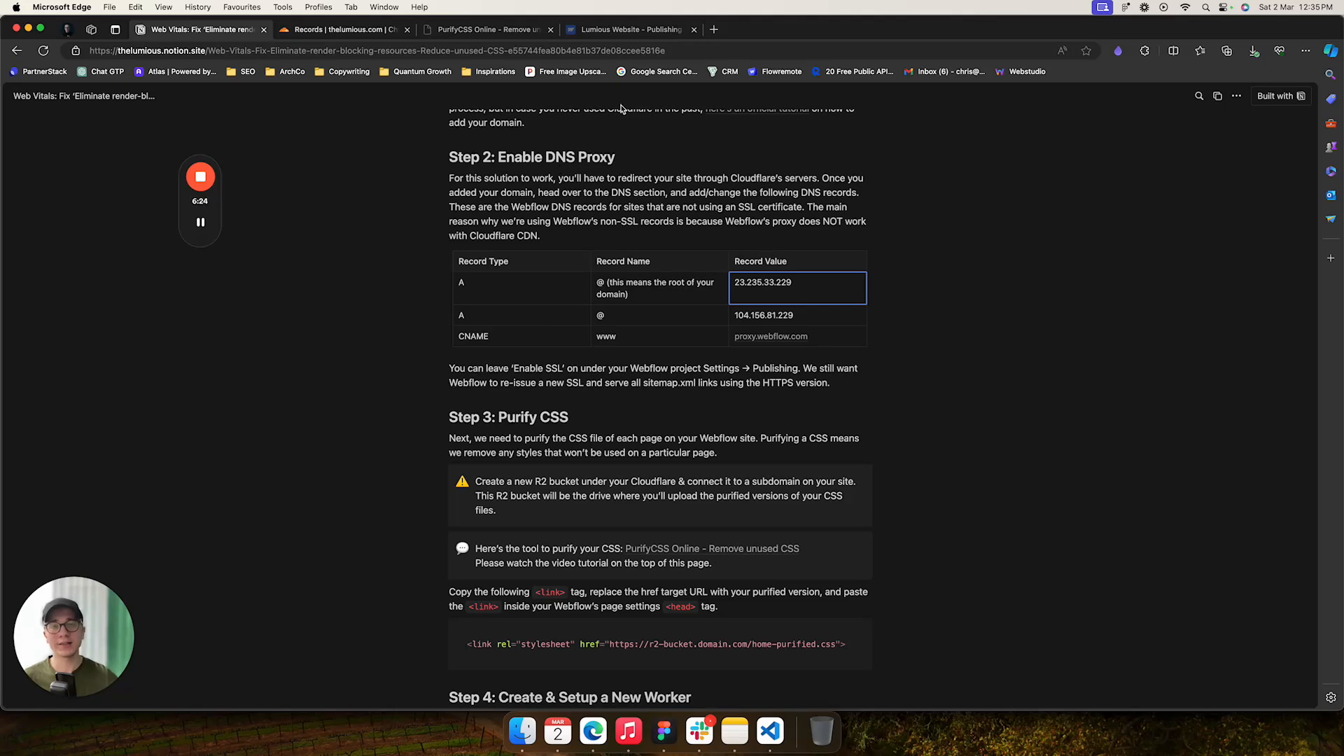
Check the Enable SSL option and the required custom domain DNS records in the Webflow site's publishing settings.
{"action": "left_click", "coordinate": [628, 33]}
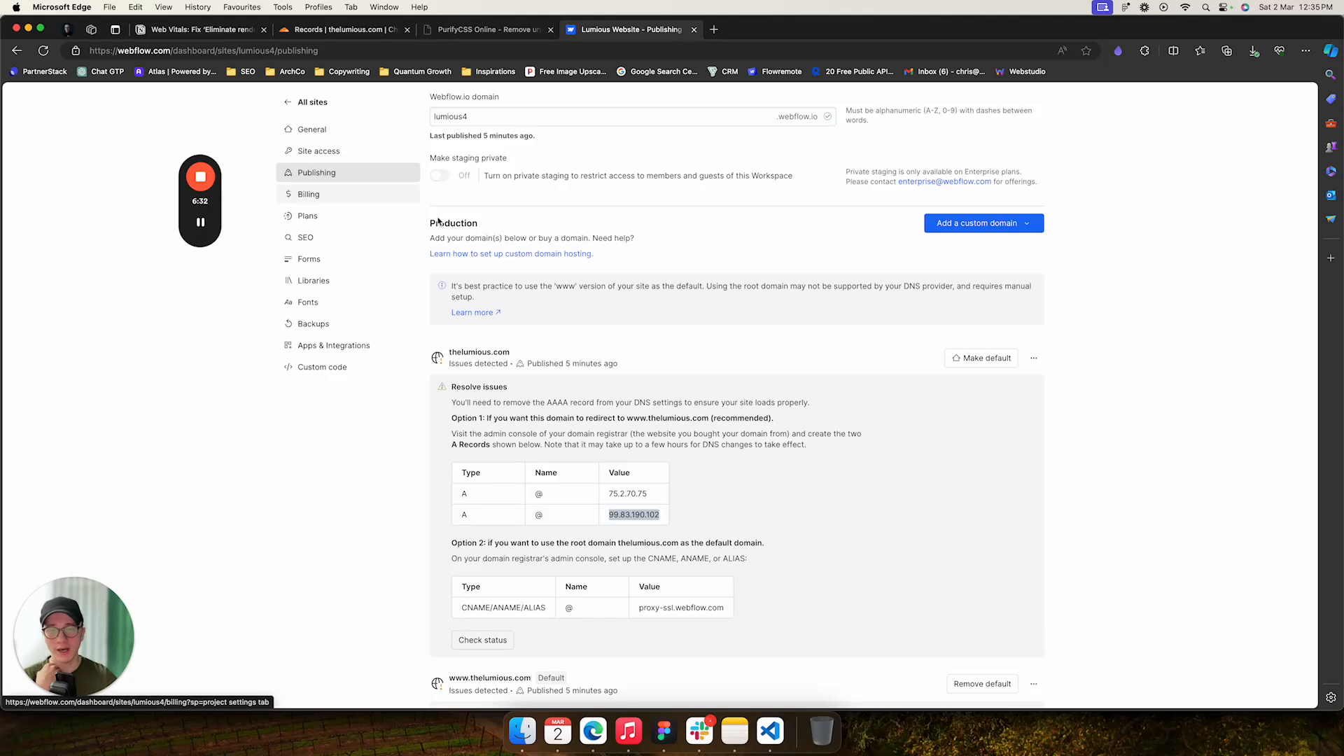
{"action": "scroll", "coordinate": [463, 411], "scroll_direction": "down", "scroll_amount": 10}
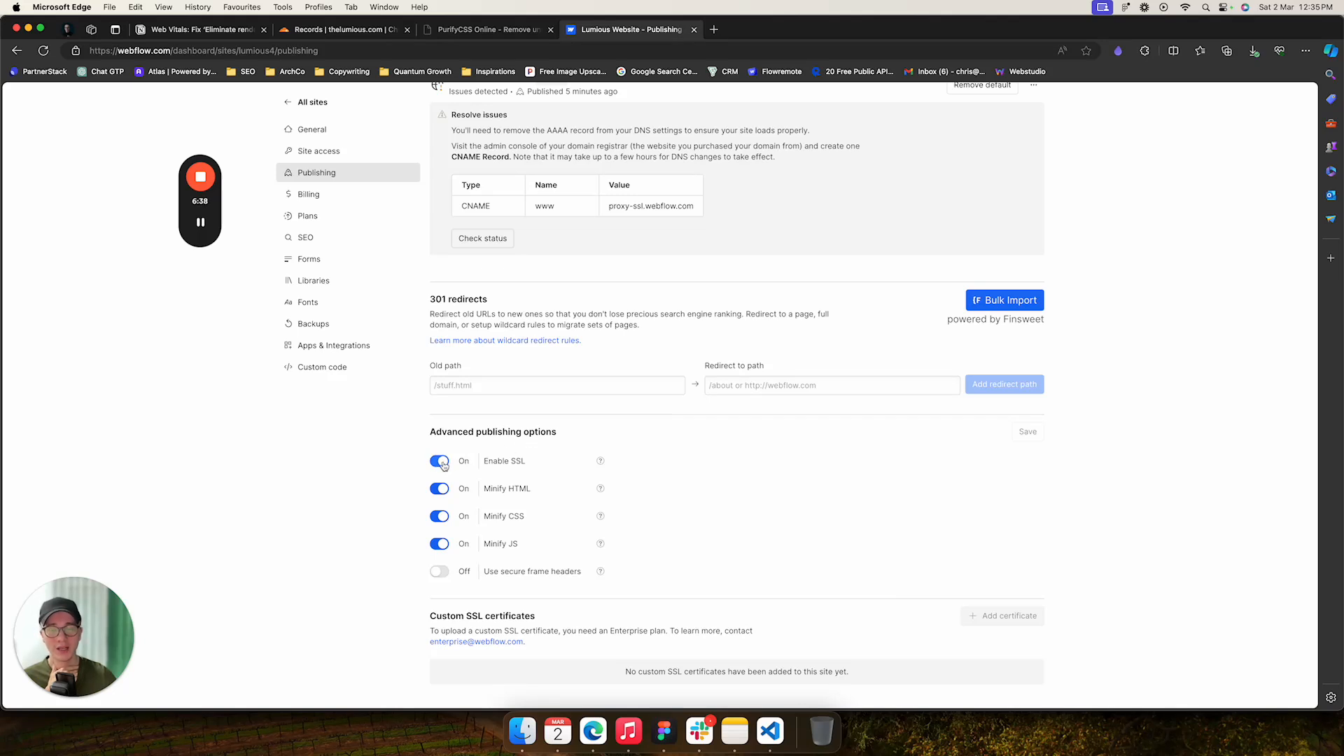
{"action": "scroll", "coordinate": [603, 224], "scroll_direction": "up", "scroll_amount": 1}
{"action": "scroll", "coordinate": [604, 224], "scroll_direction": "up", "scroll_amount": 5}
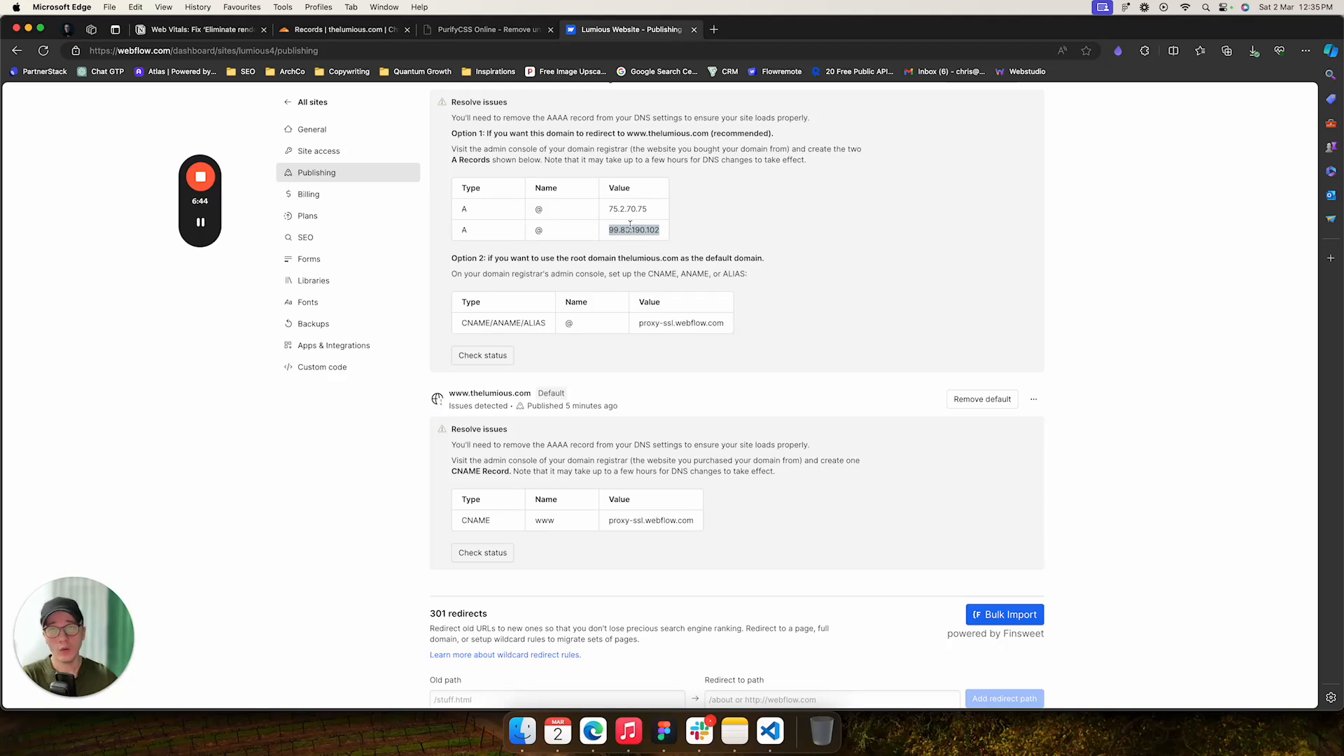
Copy the first A record value, 23.235.33.229, from the Step 2 table of the Notion guide.
{"action": "left_click", "coordinate": [217, 31]}
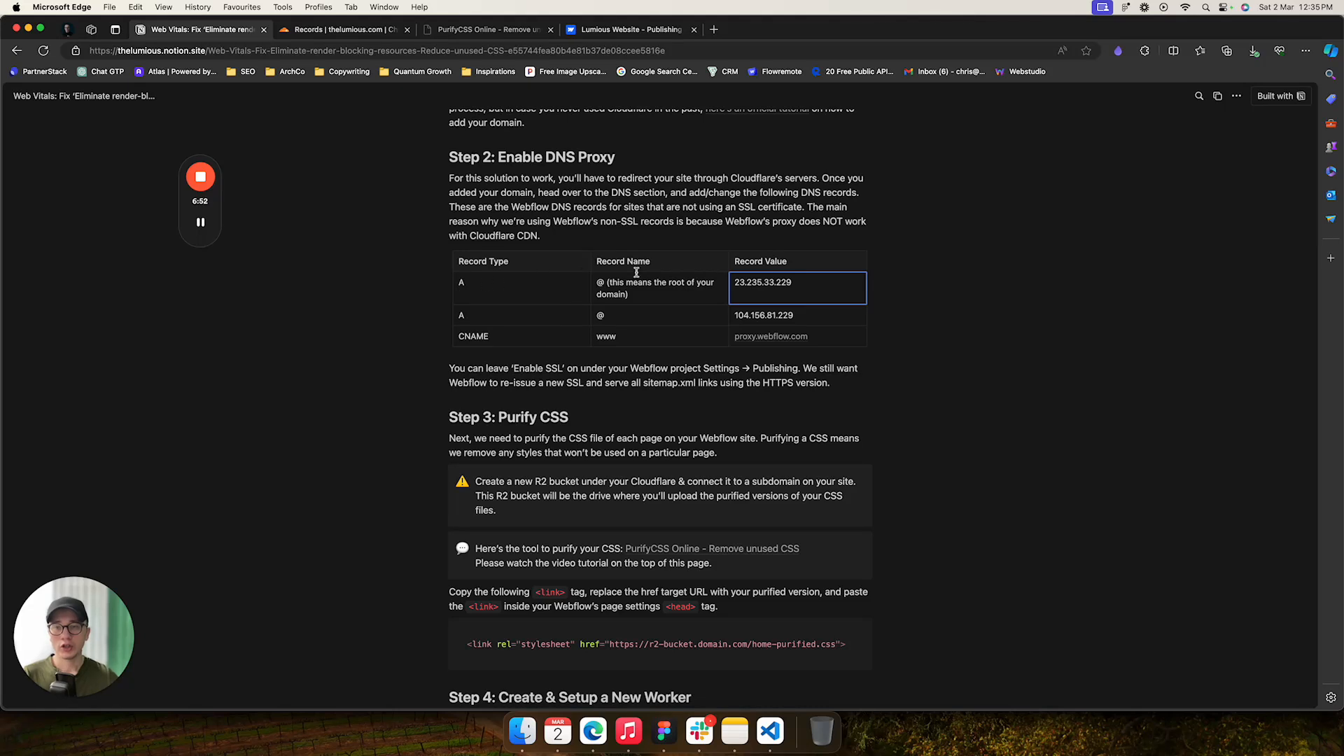
{"action": "double_click", "coordinate": [773, 280]}
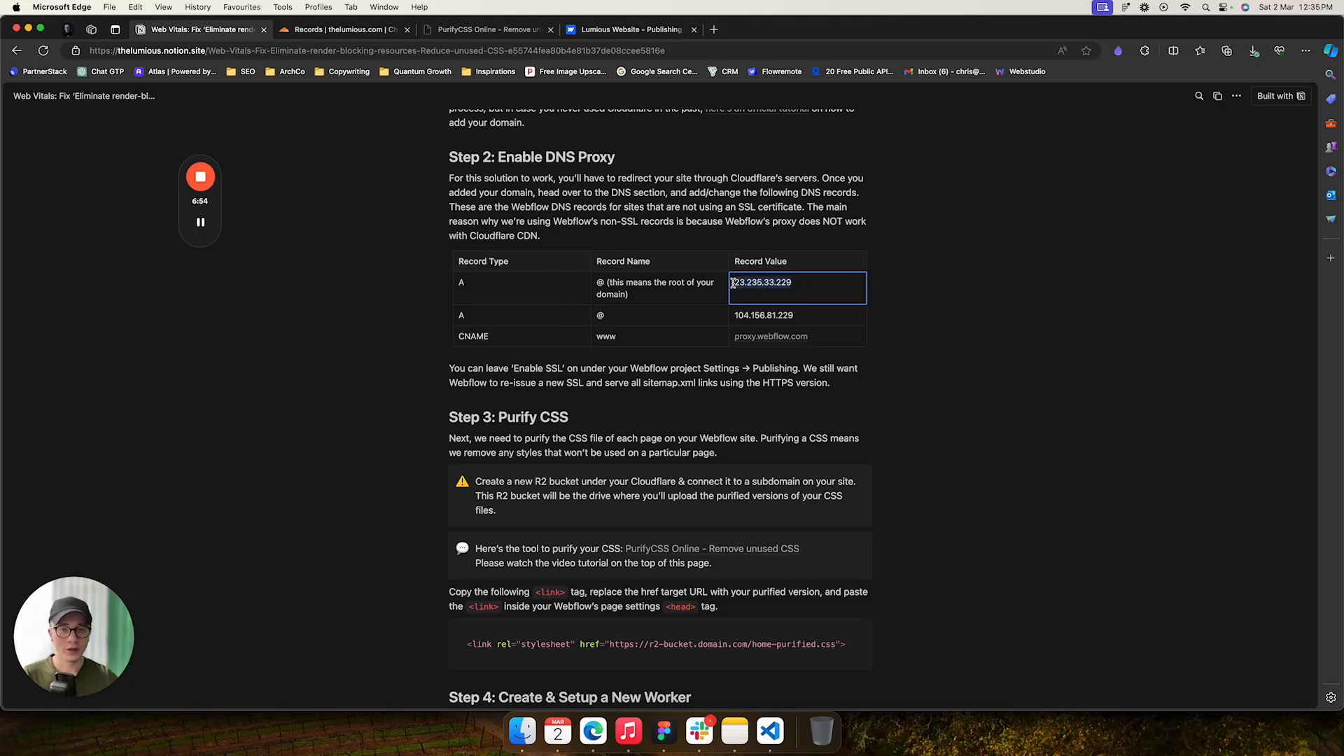
{"action": "key", "text": "super+c"}
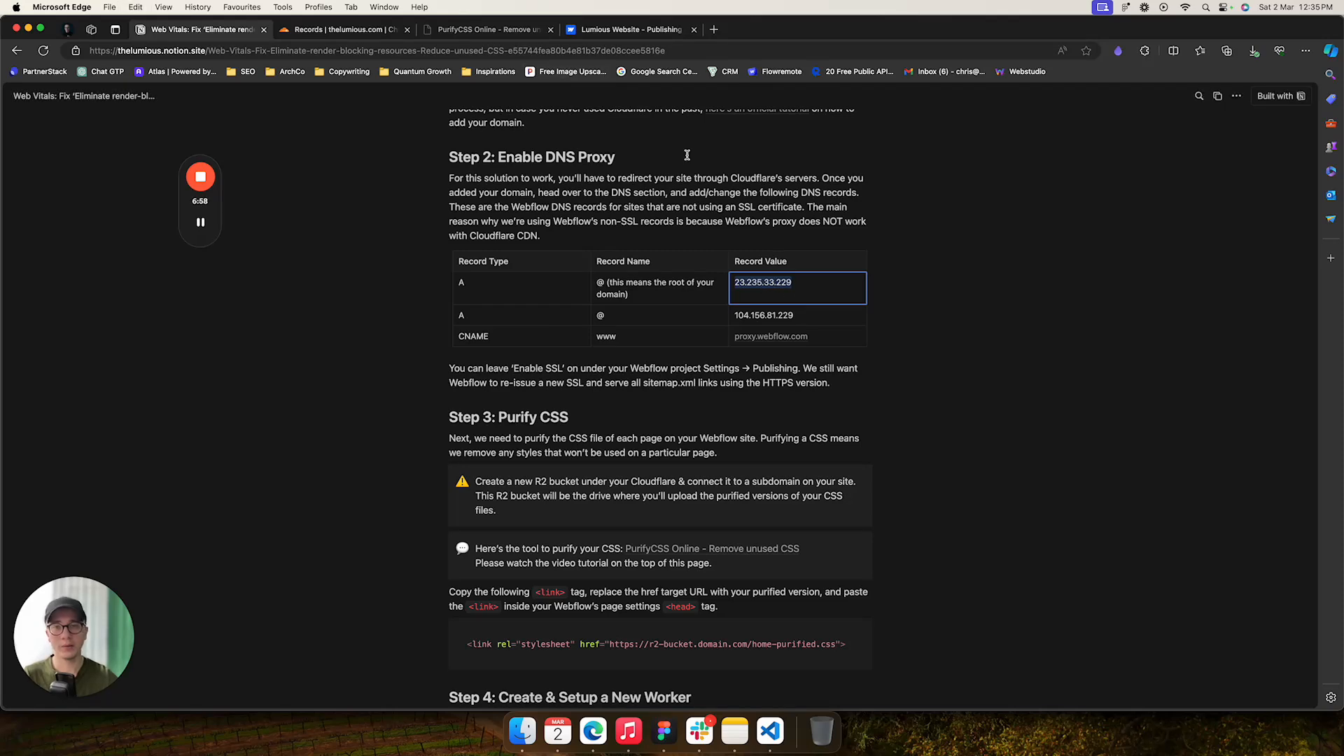
In Cloudflare, set the thelumious.com A record with content 99.83.190.102 to 23.235.33.229, turn its proxy on, and save the record.
{"action": "left_click", "coordinate": [308, 32]}
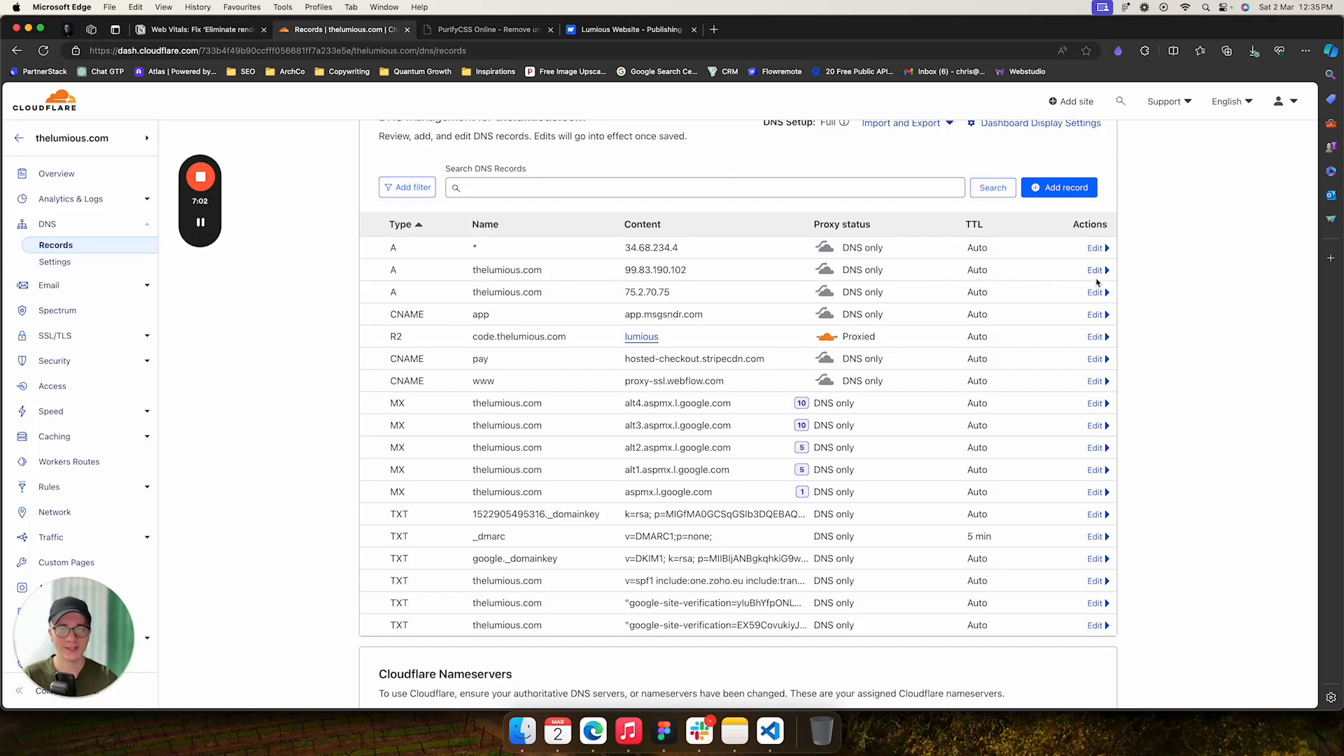
{"action": "left_click_drag", "start_coordinate": [386, 272], "coordinate": [741, 279]}
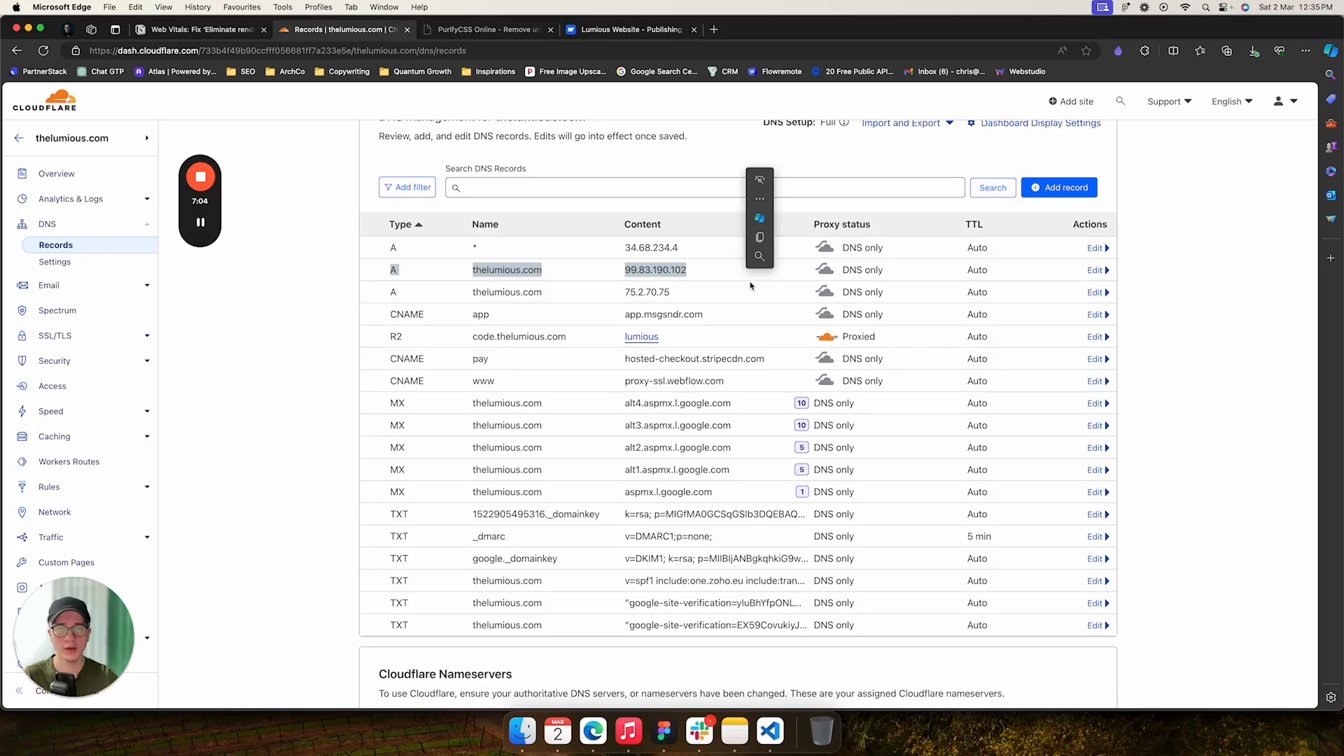
{"action": "left_click", "coordinate": [1097, 271]}
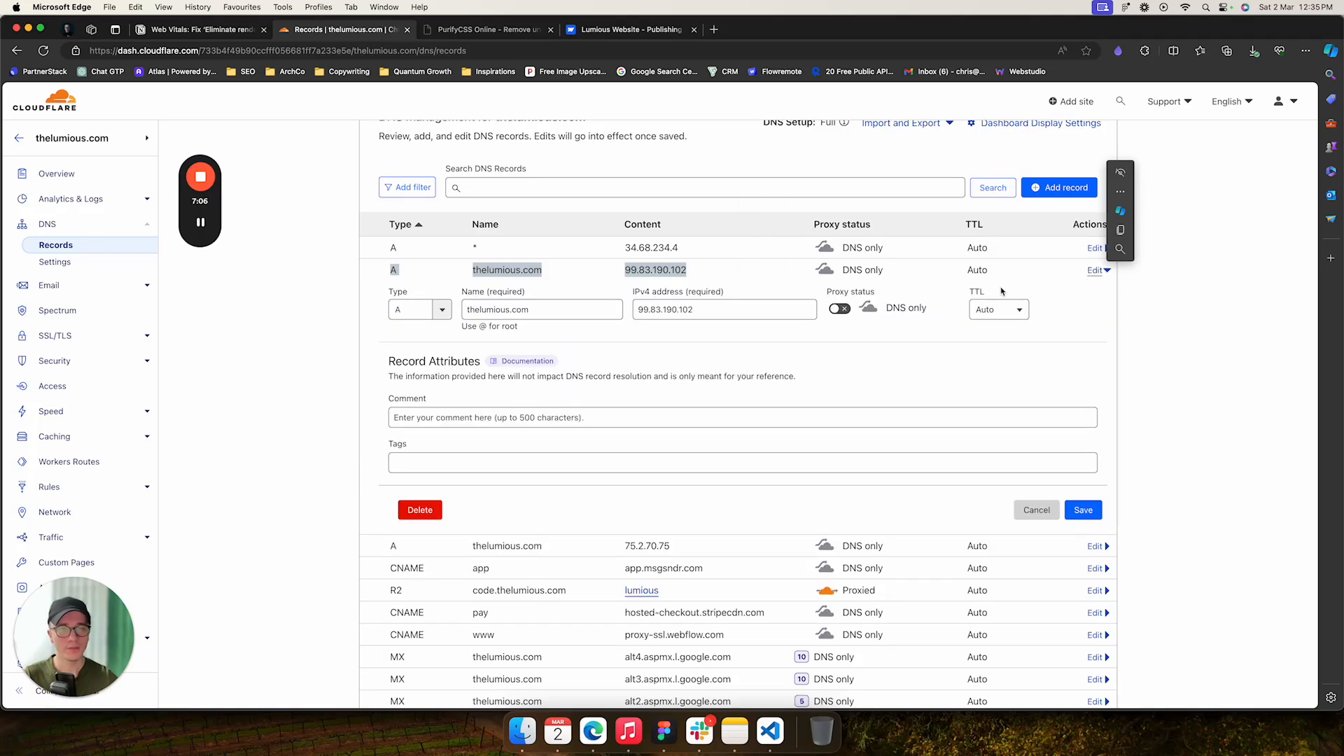
{"action": "left_click", "coordinate": [699, 309]}
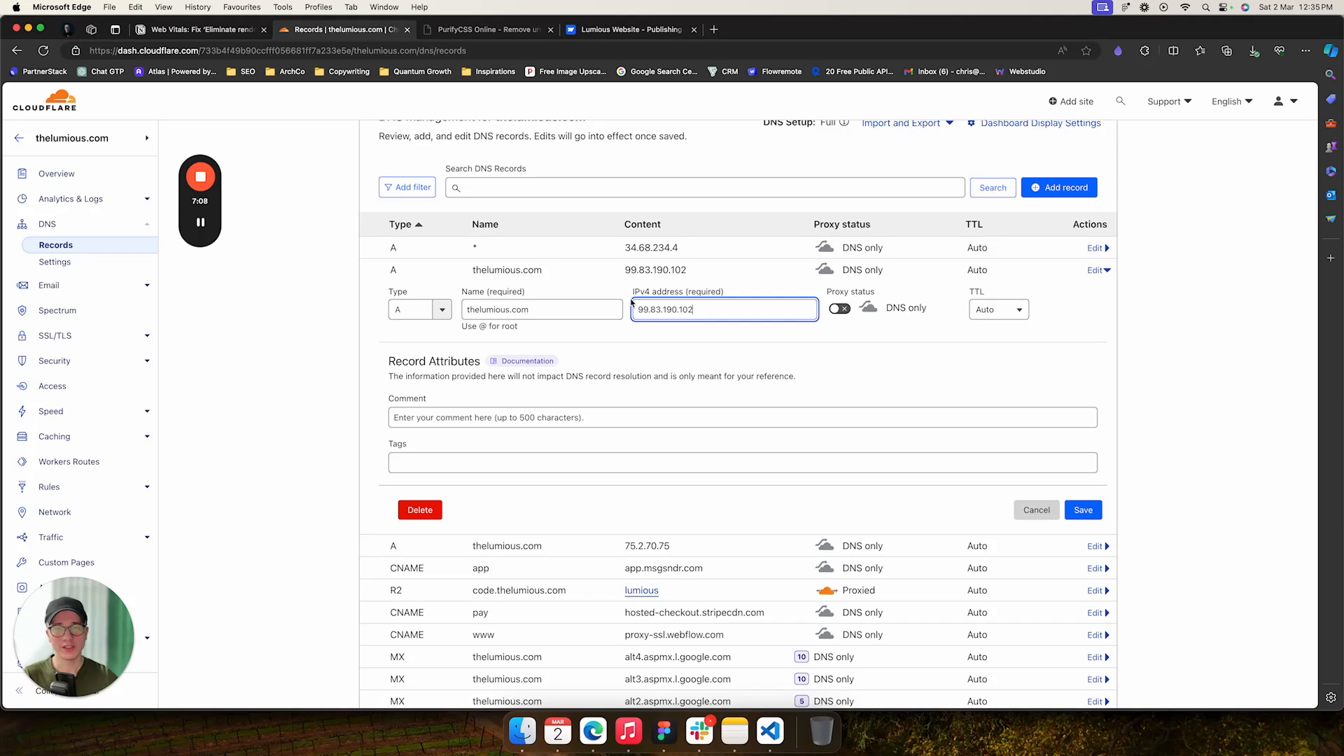
{"action": "double_click", "coordinate": [682, 308]}
{"action": "key", "text": "super+v"}
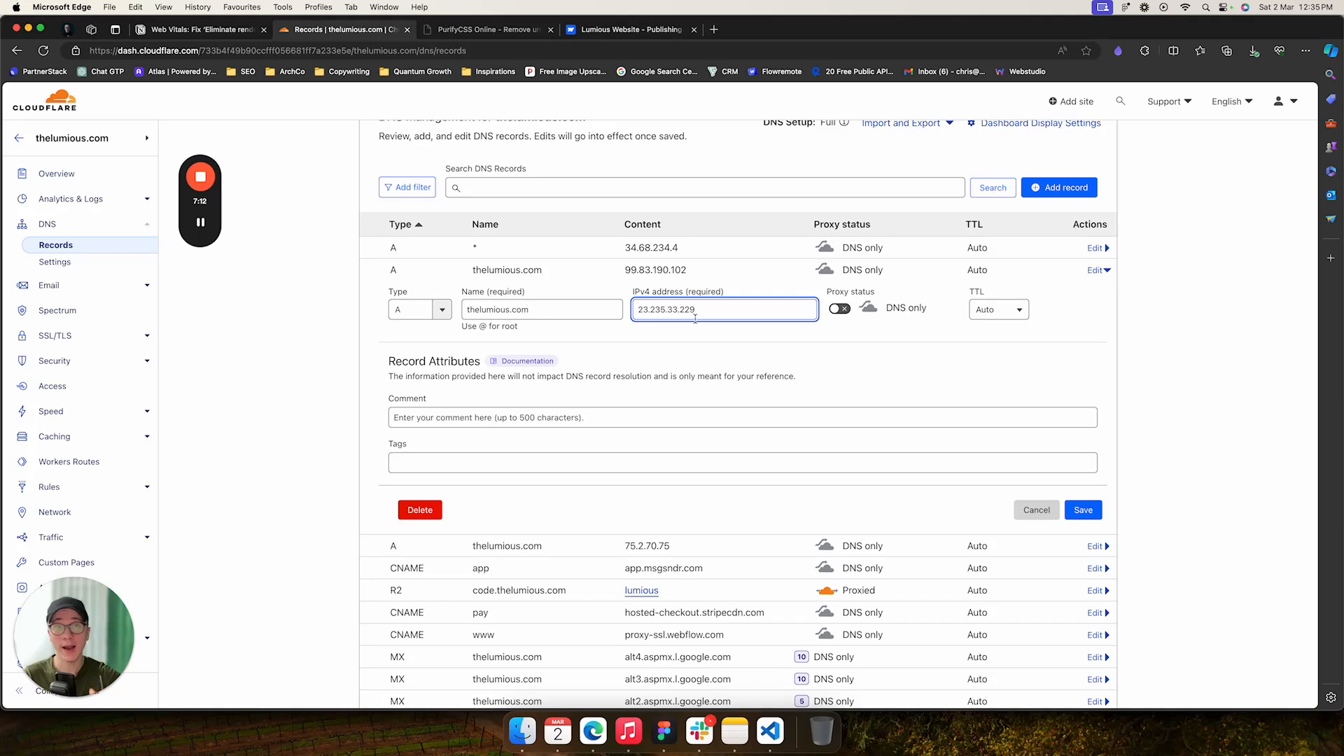
{"action": "left_click", "coordinate": [840, 309]}
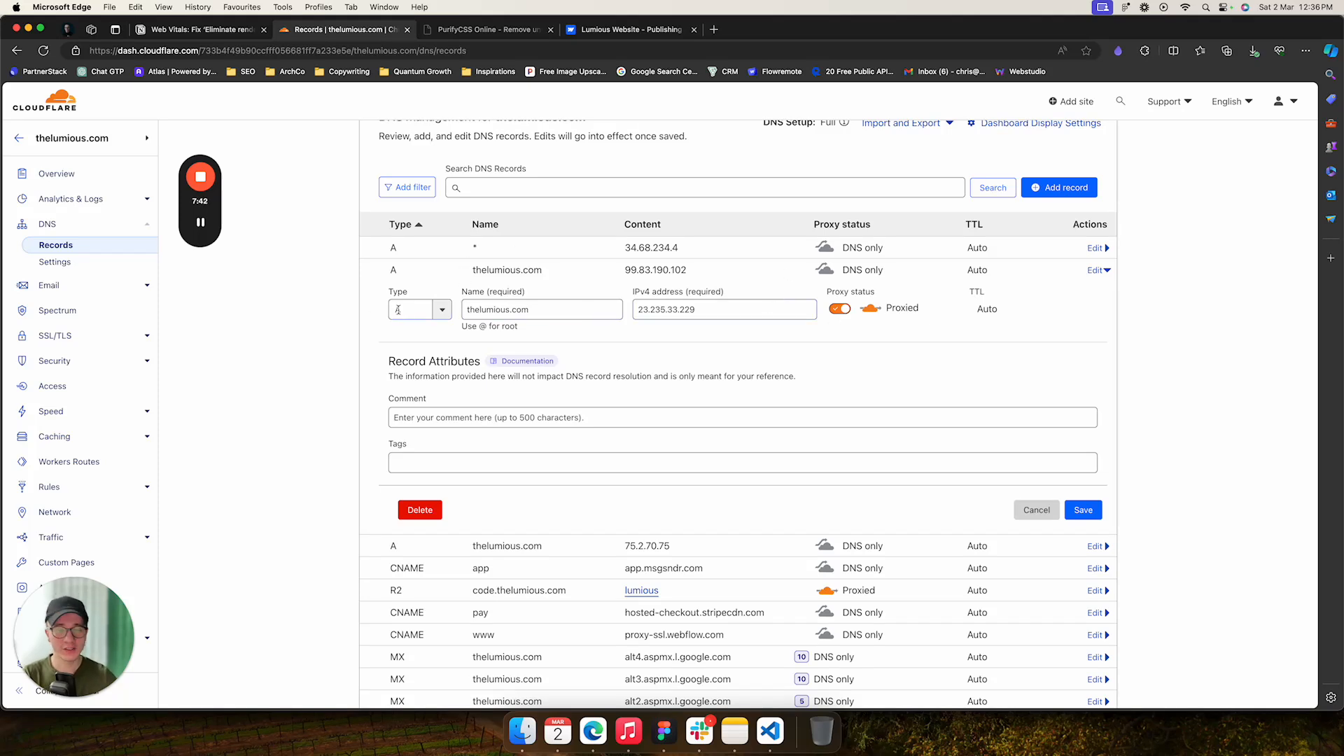
{"action": "left_click", "coordinate": [698, 307]}
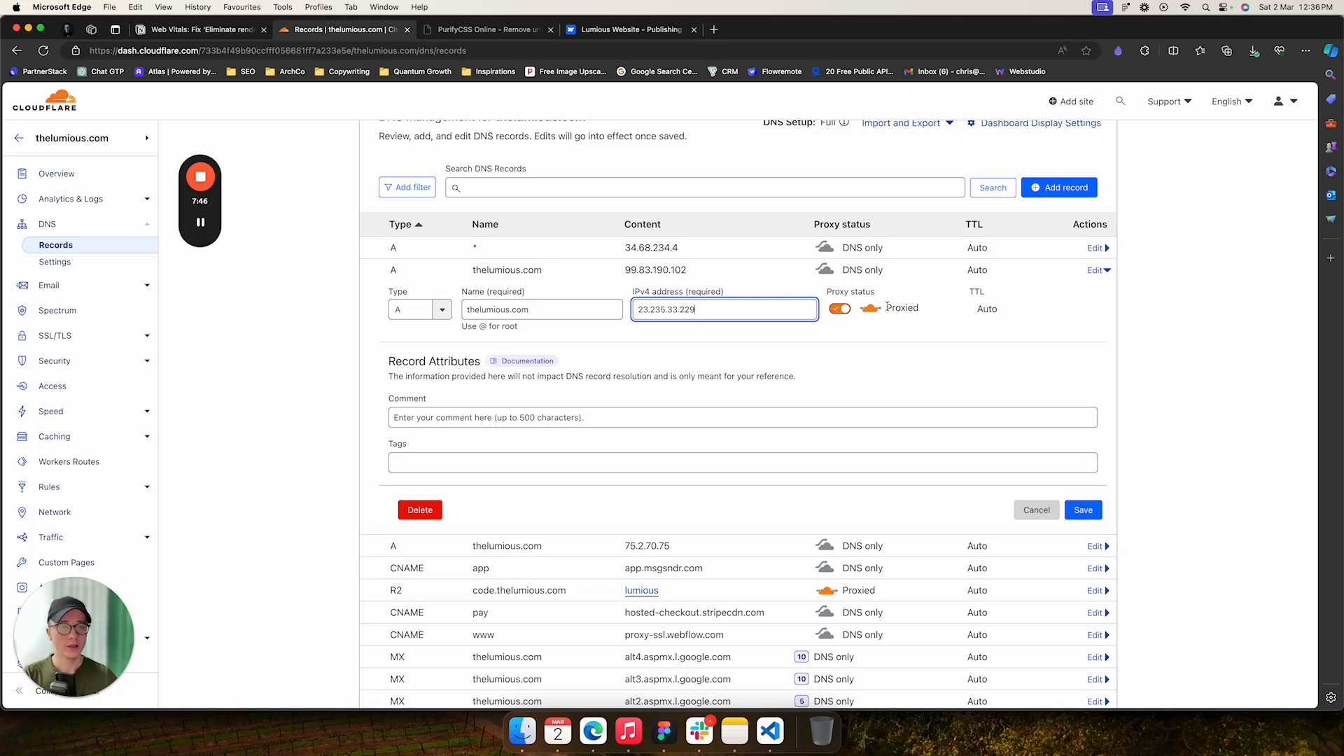
{"action": "left_click", "coordinate": [1083, 510]}
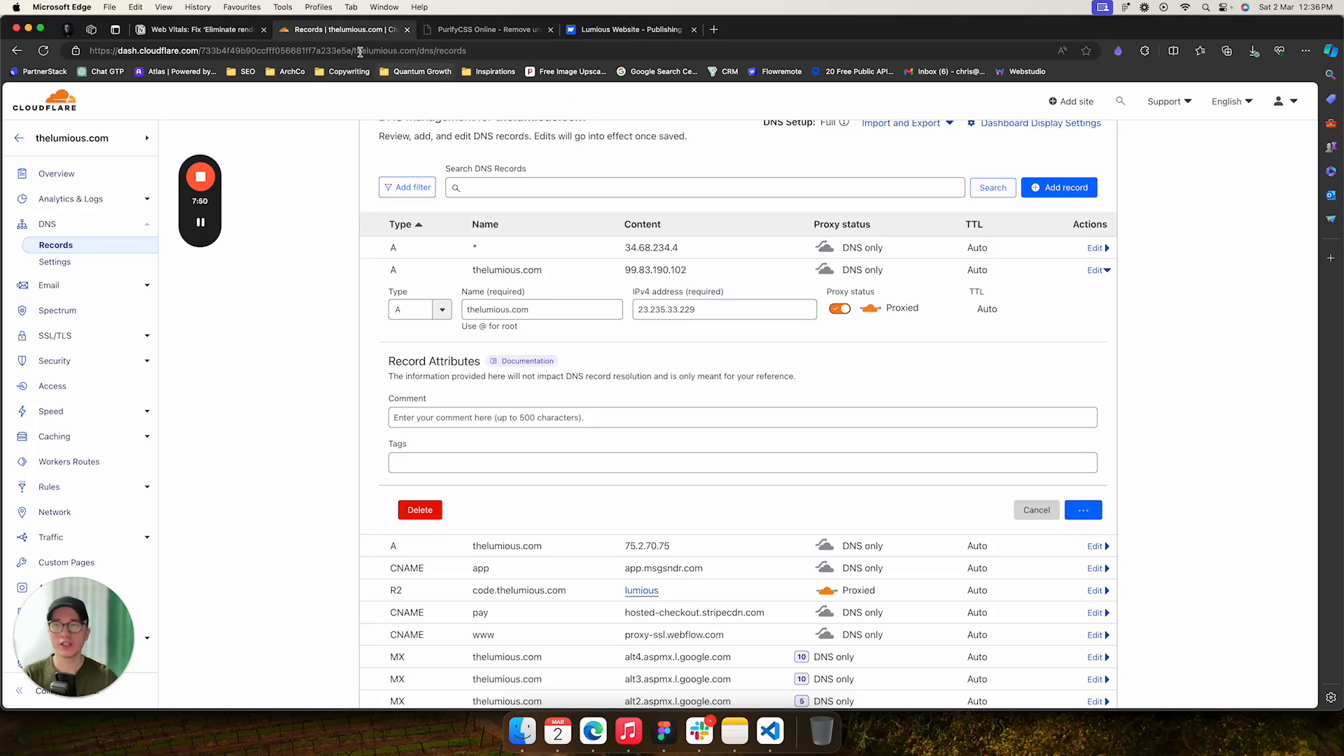
Copy the second A record value, 104.156.81.229, from the Step 2 table of the Notion guide.
{"action": "left_click", "coordinate": [212, 37]}
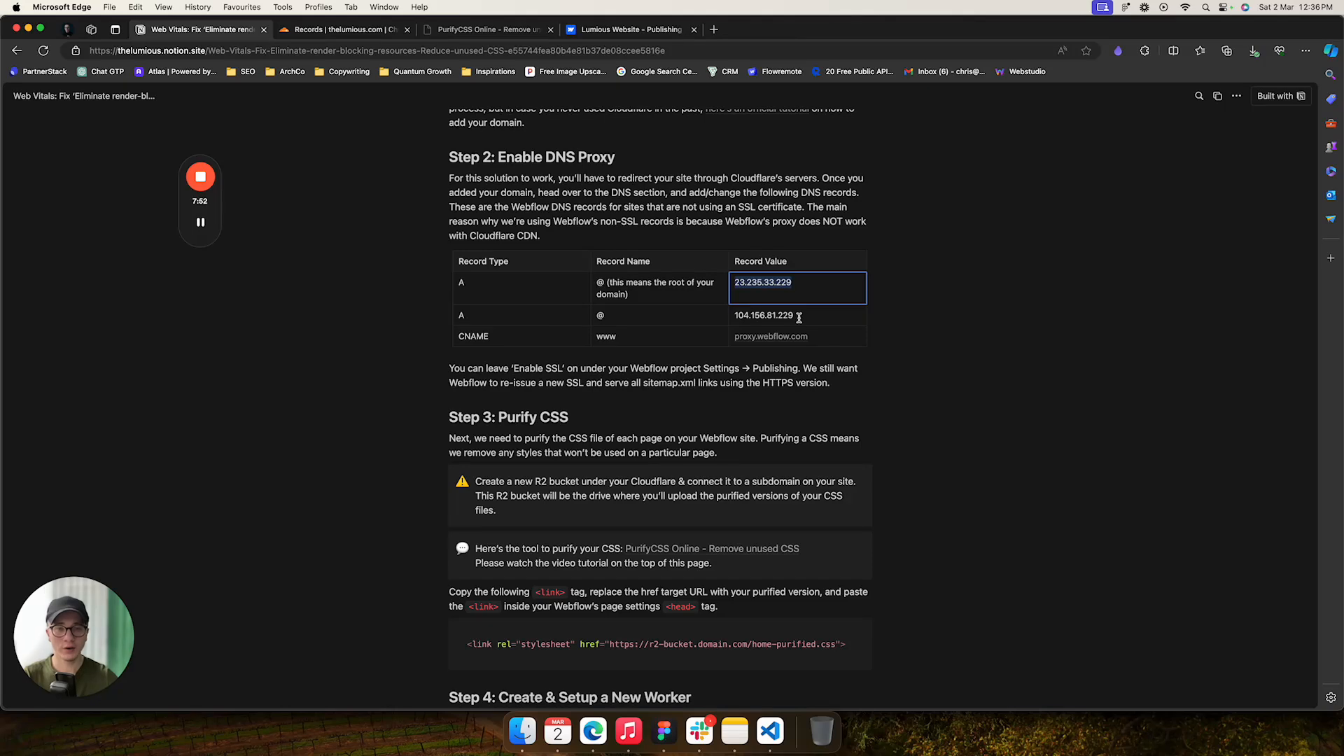
{"action": "left_click_drag", "start_coordinate": [800, 315], "coordinate": [732, 315]}
{"action": "key", "text": "super+c"}
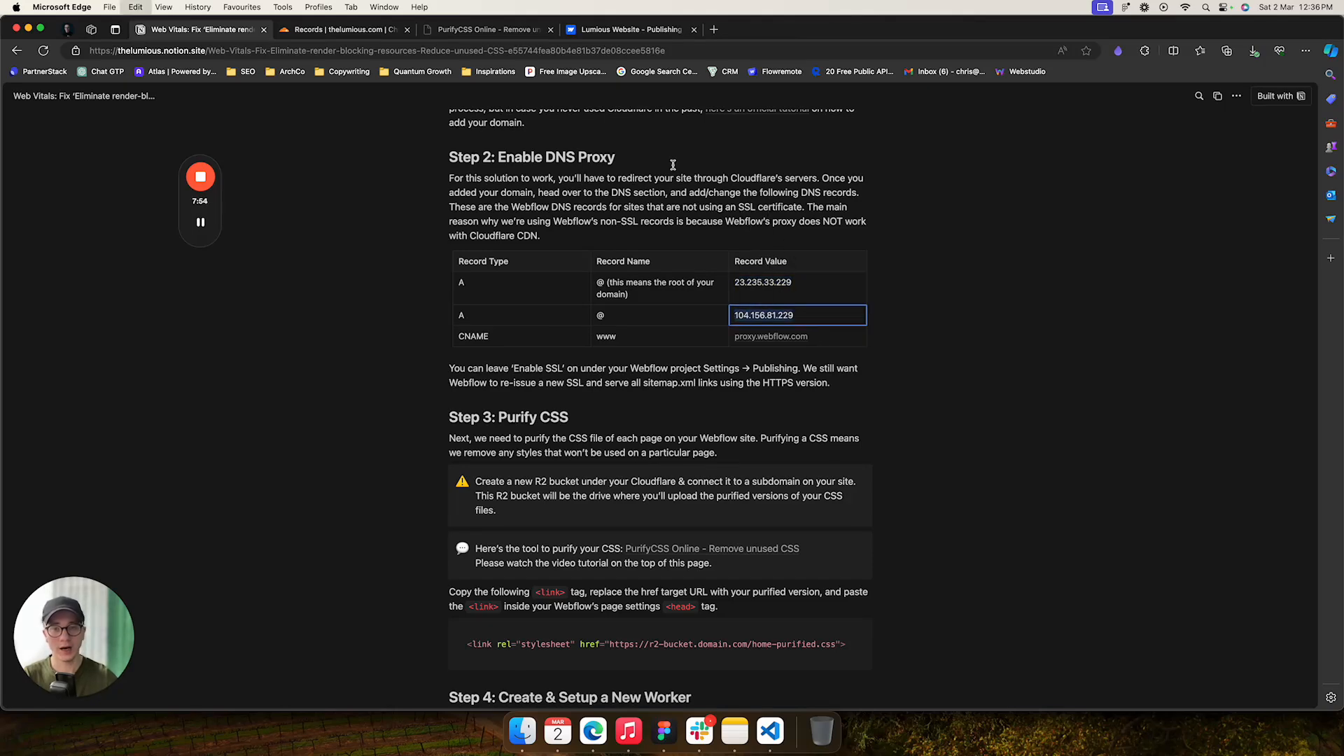
In Cloudflare, set the remaining thelumious.com A record (75.2.70.75) to 104.156.81.229, turn its proxy on, and save it.
{"action": "left_click", "coordinate": [353, 32]}
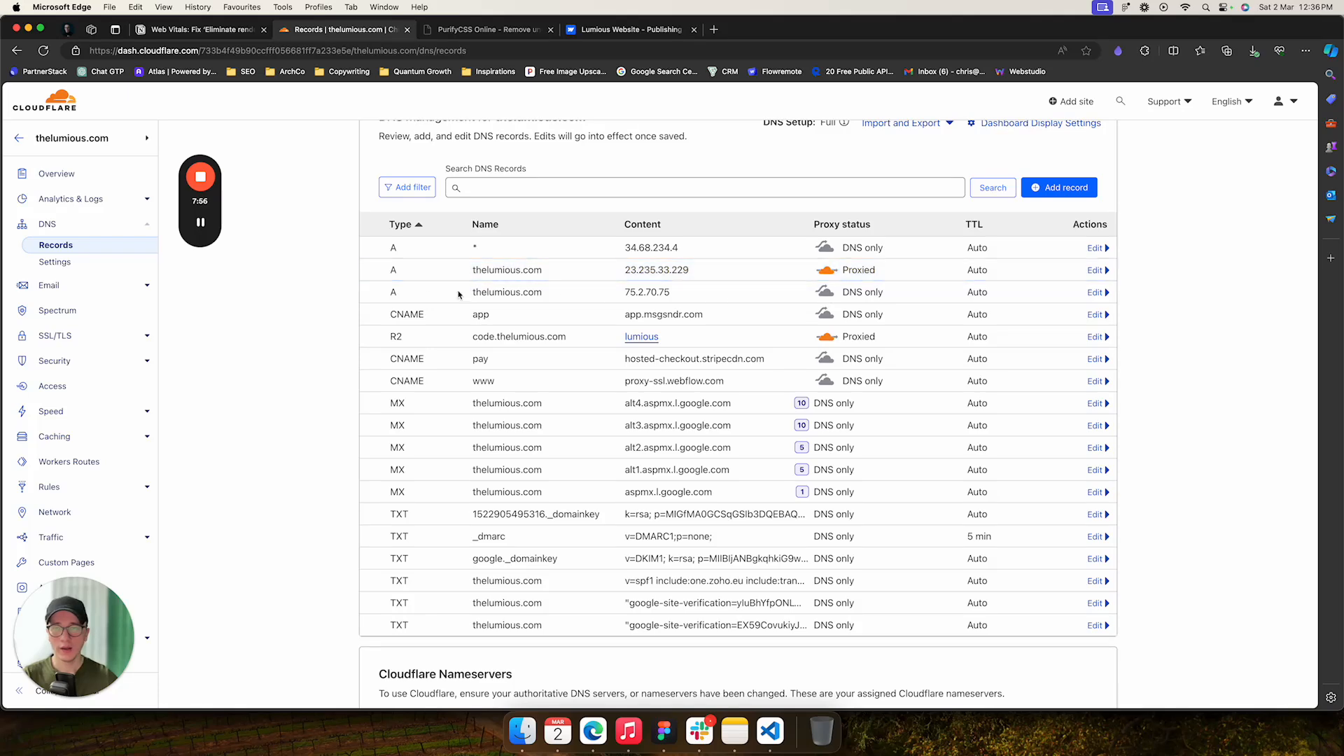
{"action": "left_click", "coordinate": [1096, 293]}
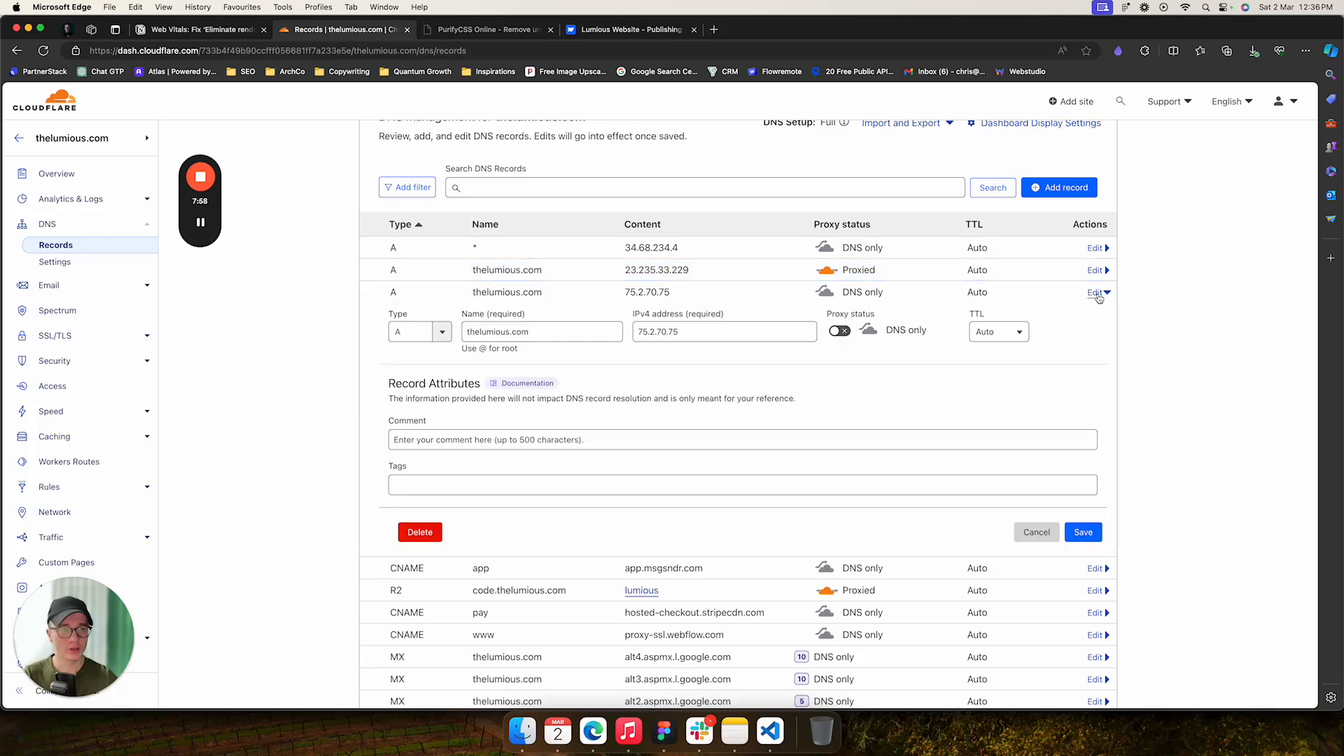
{"action": "triple_click", "coordinate": [663, 339]}
{"action": "key", "text": "super+v"}
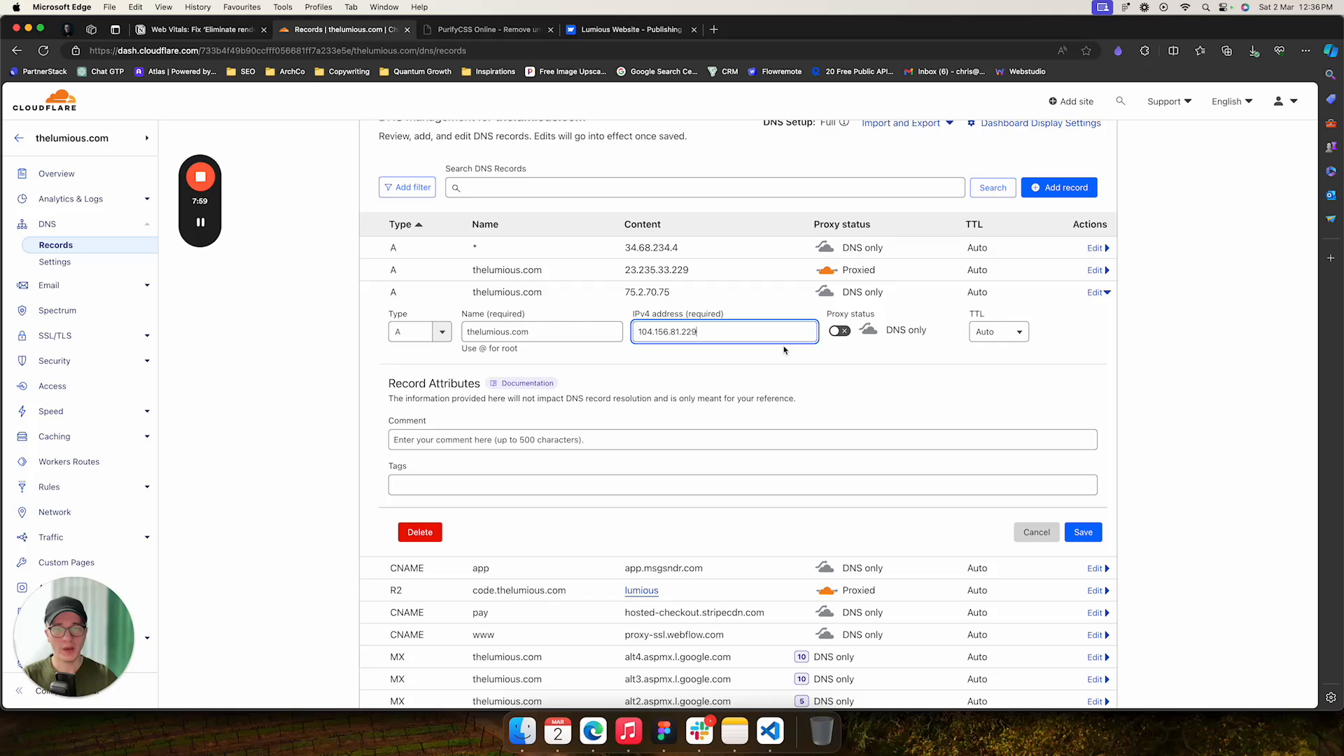
{"action": "left_click", "coordinate": [841, 333]}
{"action": "left_click", "coordinate": [1083, 532]}
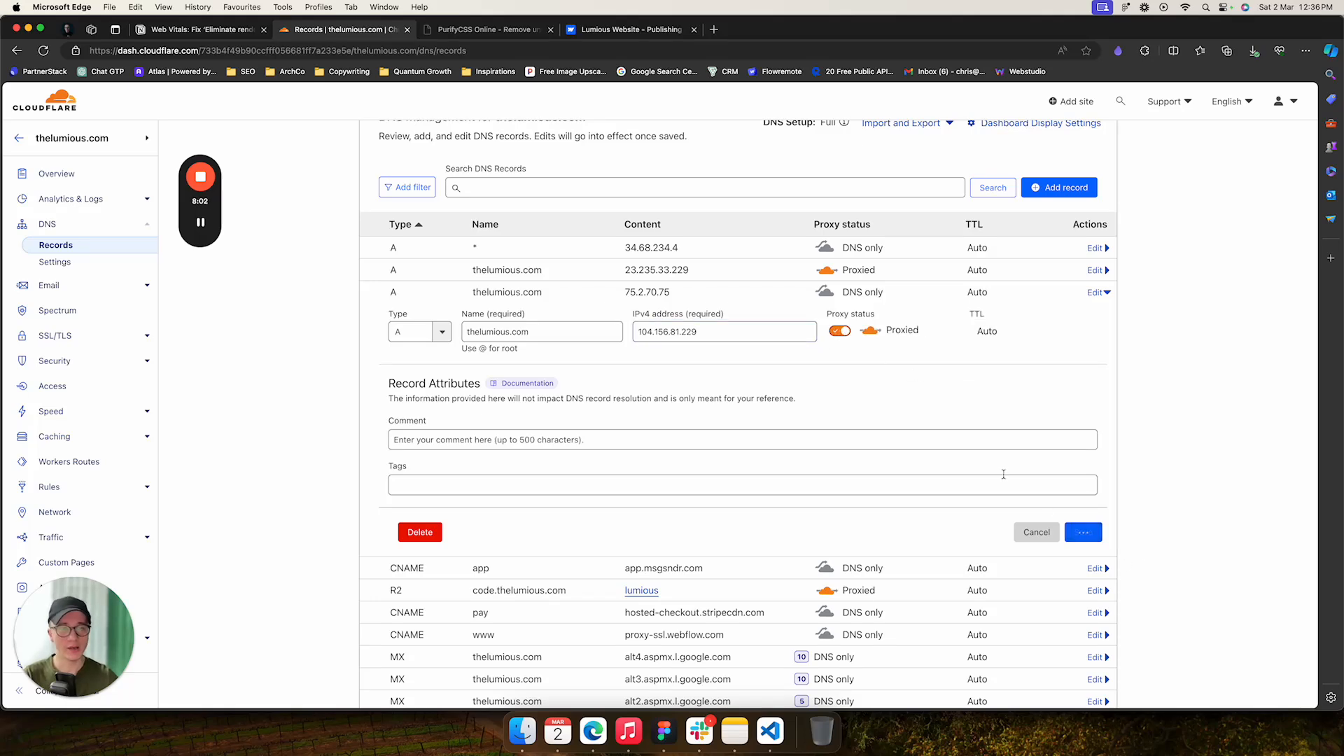
Copy the CNAME record value, proxy.webflow.com, from the Step 2 table of the Notion guide.
{"action": "left_click", "coordinate": [209, 29]}
{"action": "left_click_drag", "start_coordinate": [818, 338], "coordinate": [731, 340]}
{"action": "key", "text": "super+c"}
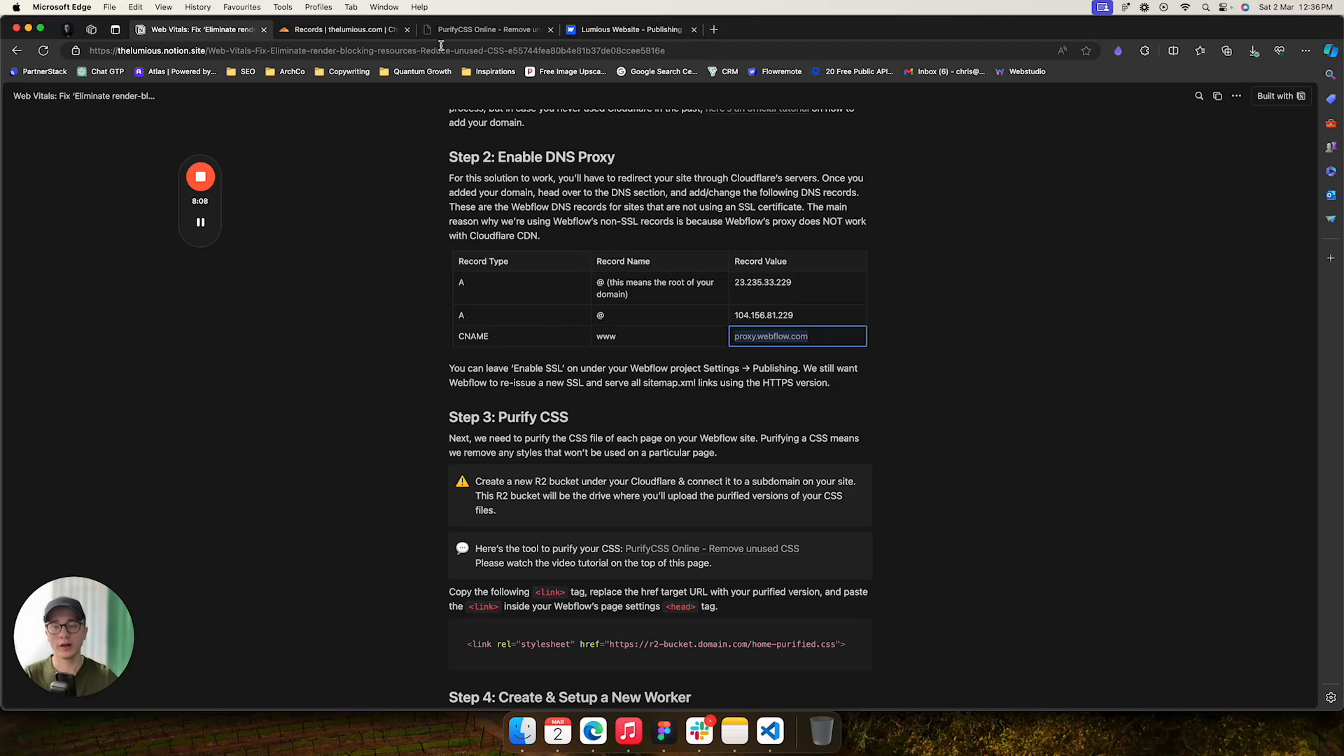
In Cloudflare, set the www CNAME record's target to proxy.webflow.com, turn its proxy on, and save the record.
{"action": "left_click", "coordinate": [346, 30]}
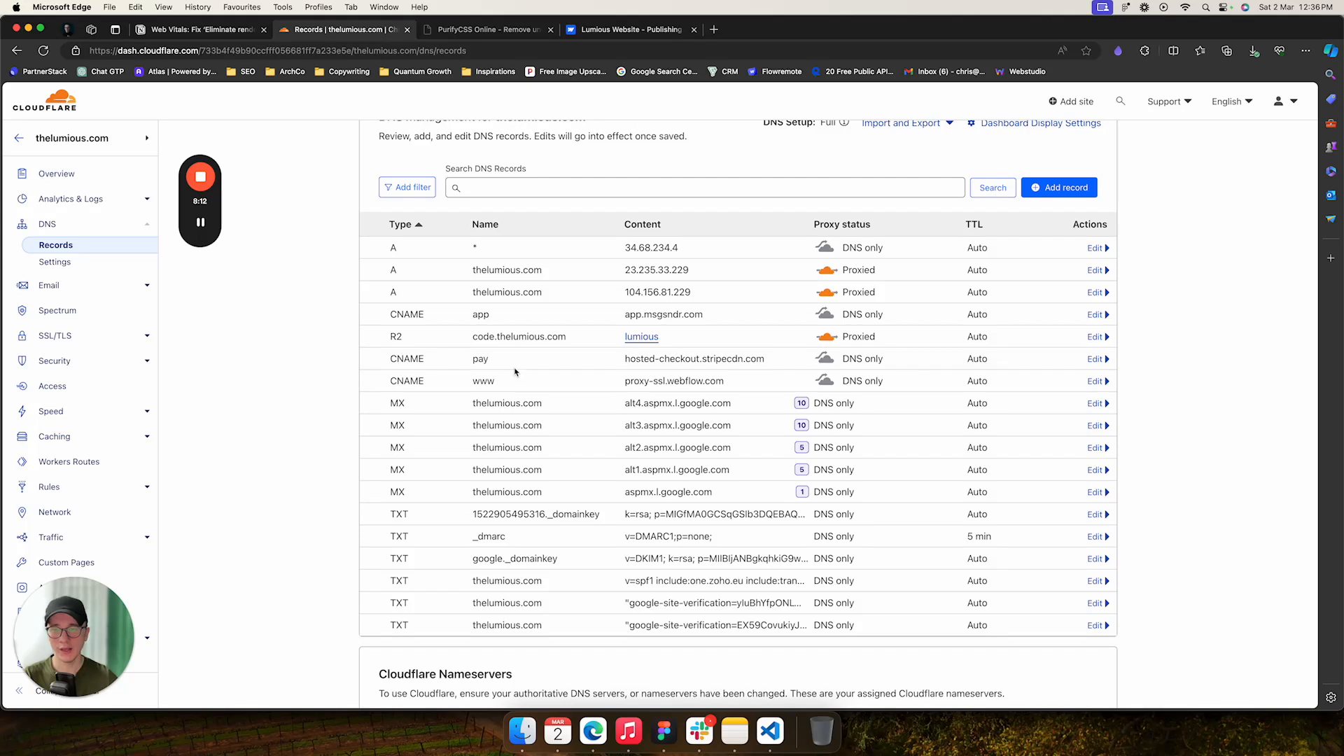
{"action": "left_click_drag", "start_coordinate": [399, 387], "coordinate": [737, 396]}
{"action": "left_click", "coordinate": [1095, 381]}
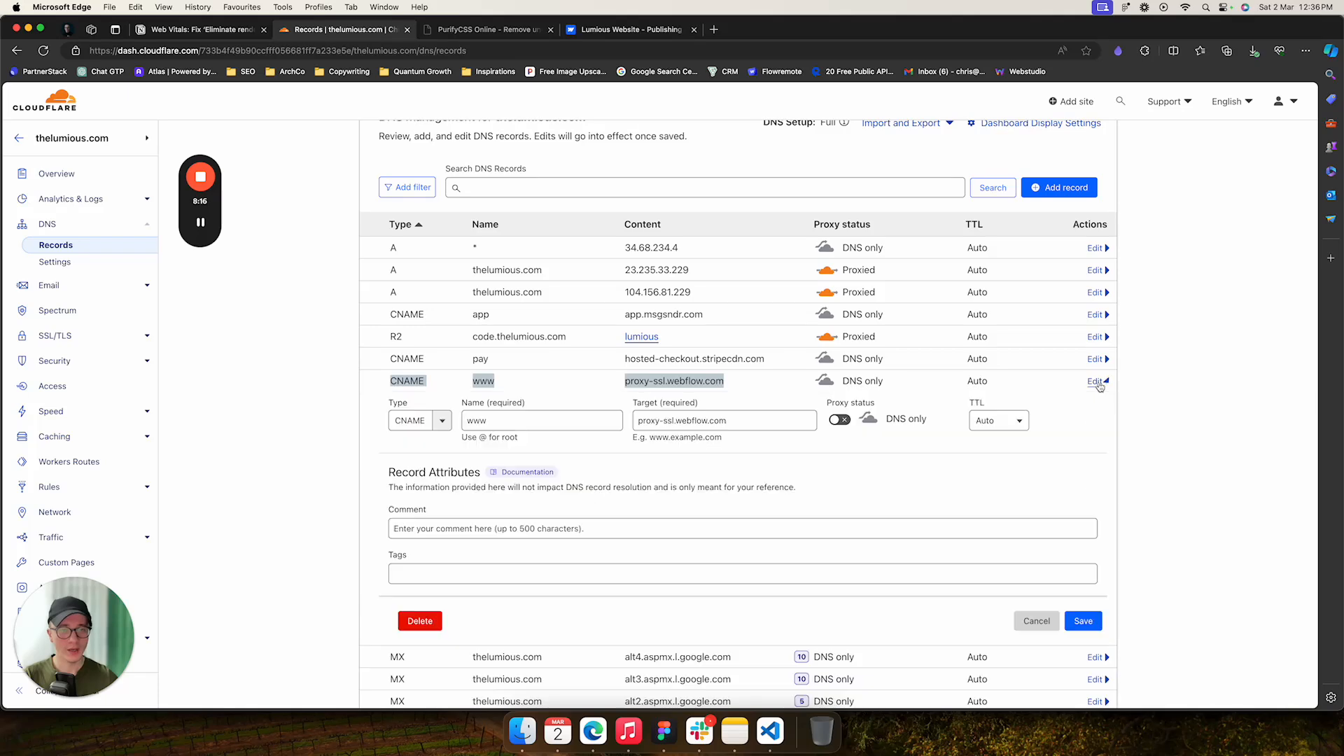
{"action": "left_click", "coordinate": [679, 420]}
{"action": "key", "text": "BackSpace"}
{"action": "key", "text": "BackSpace"}
{"action": "key", "text": "BackSpace"}
{"action": "key", "text": "BackSpace"}
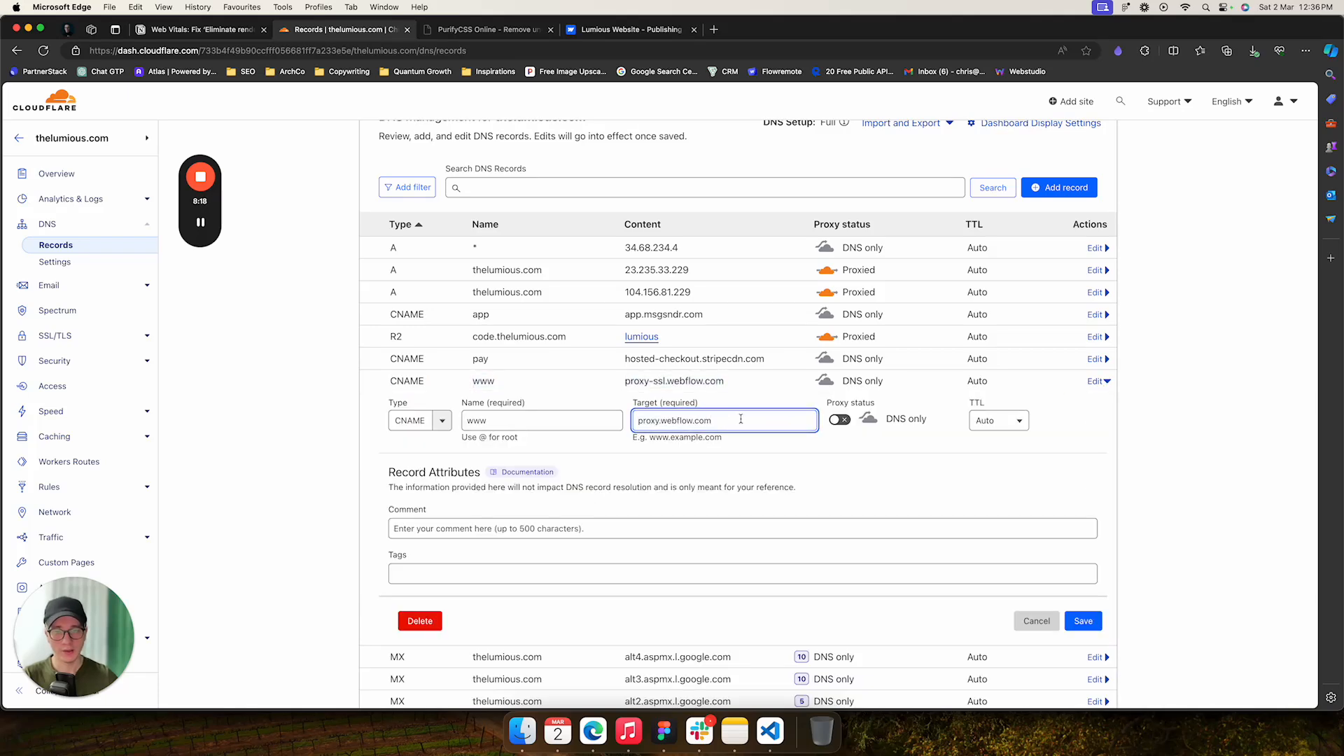
{"action": "left_click", "coordinate": [843, 422]}
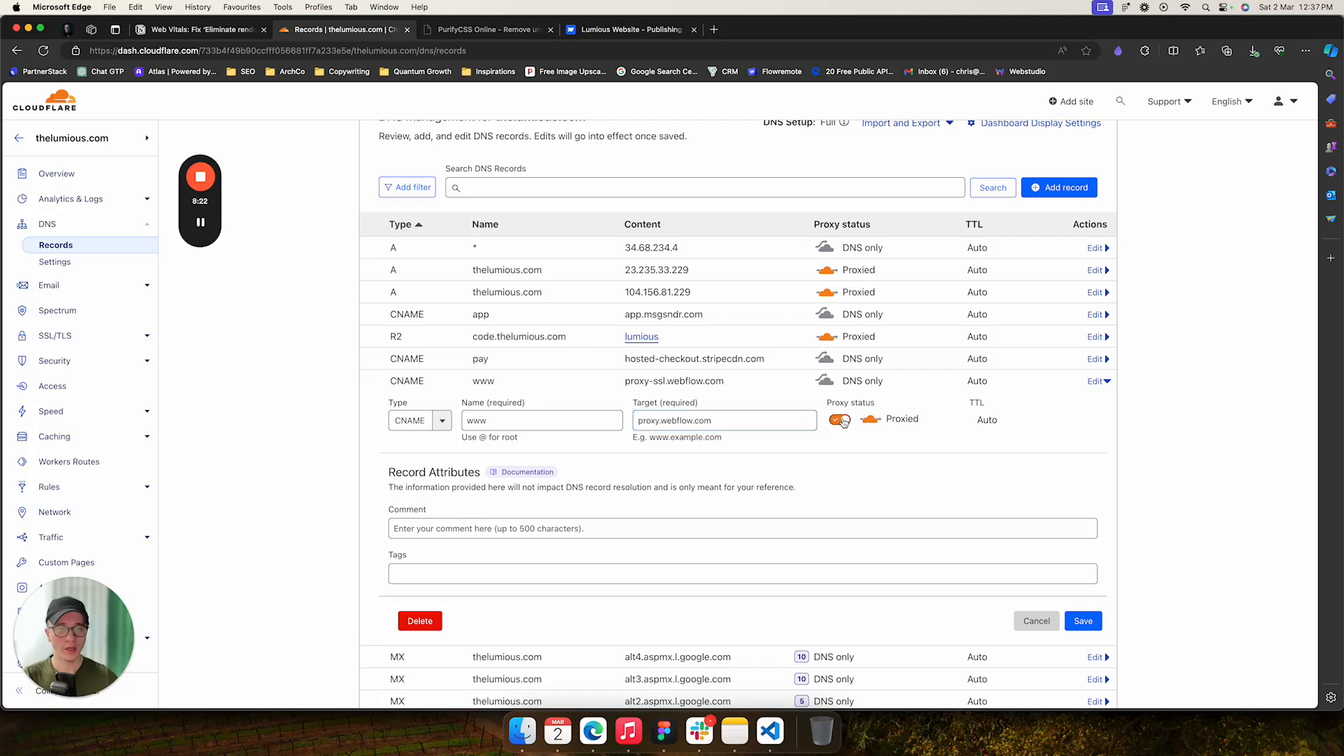
{"action": "left_click", "coordinate": [1083, 621]}
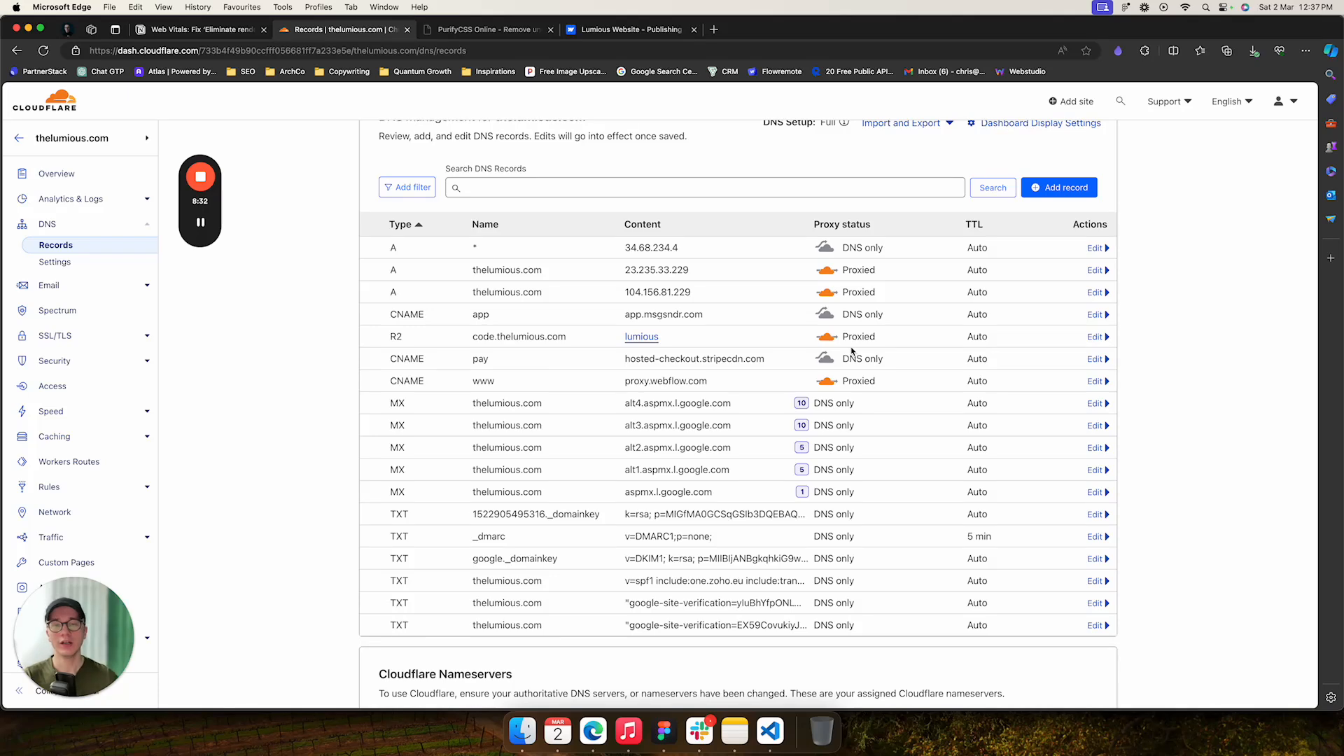
Review the DNS records, the Notion guide's note on Enable SSL, and the advanced publishing options of the Webflow site.
{"action": "scroll", "coordinate": [321, 427], "scroll_direction": "down", "scroll_amount": 2}
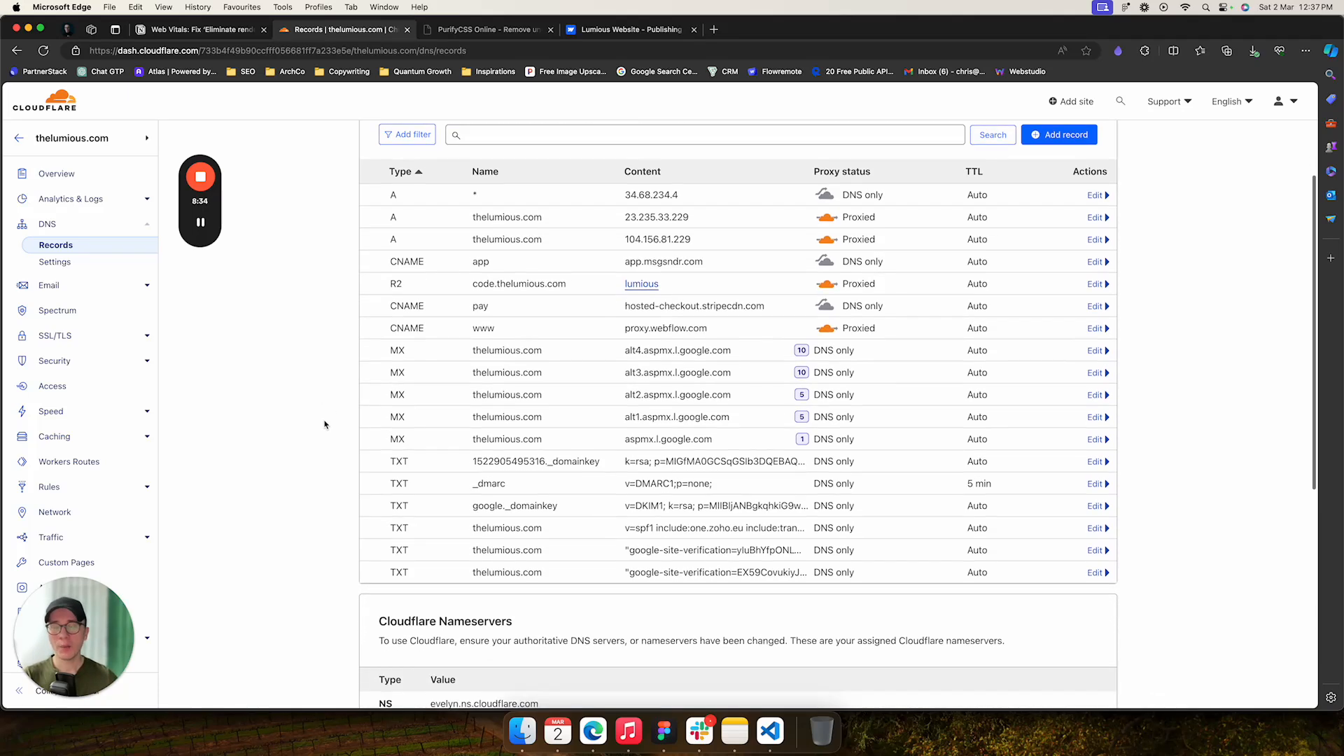
{"action": "scroll", "coordinate": [287, 343], "scroll_direction": "up", "scroll_amount": 2}
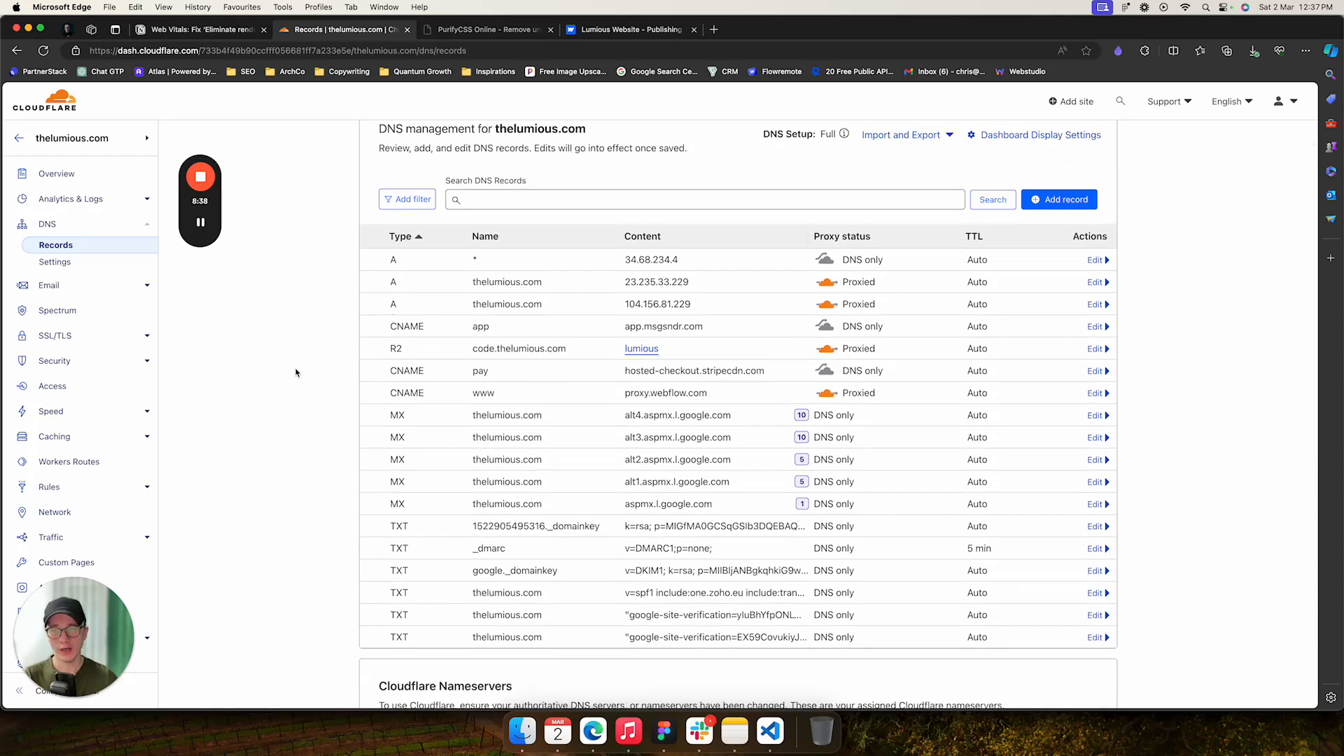
{"action": "scroll", "coordinate": [309, 352], "scroll_direction": "up", "scroll_amount": 1}
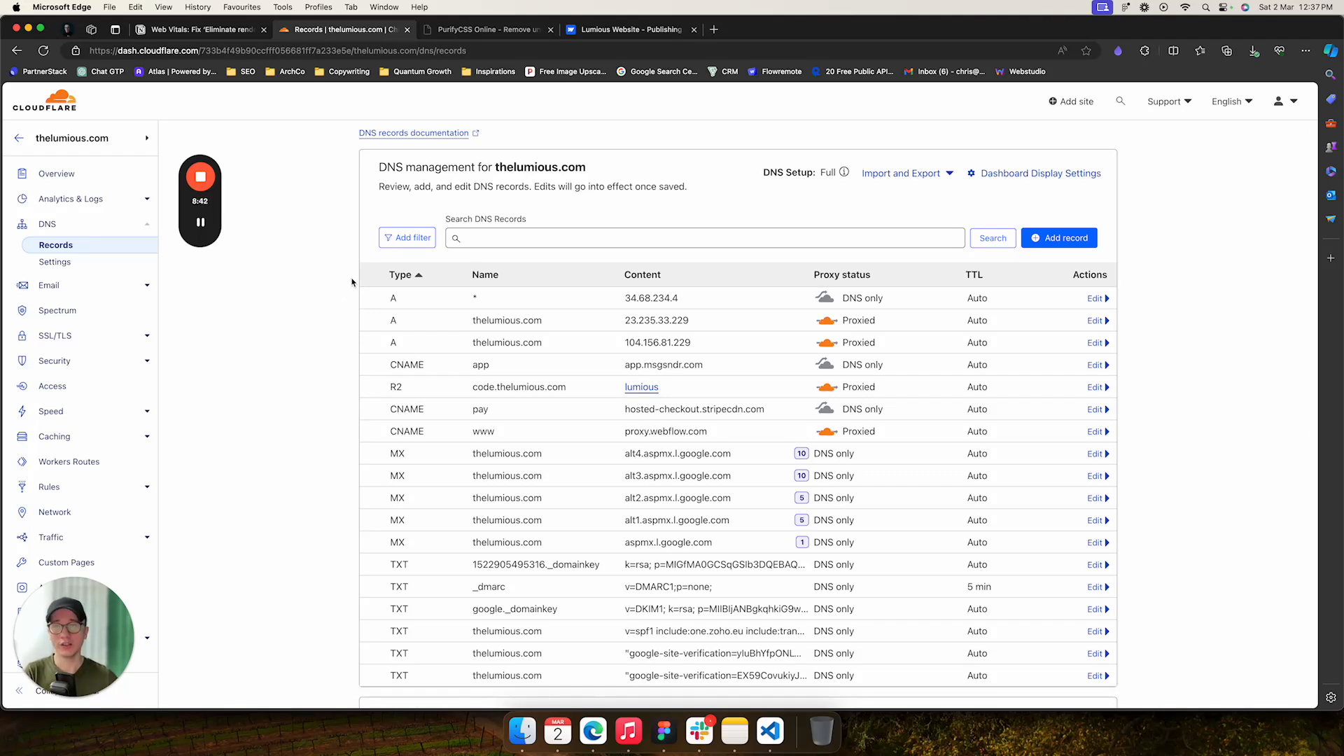
{"action": "left_click", "coordinate": [220, 30]}
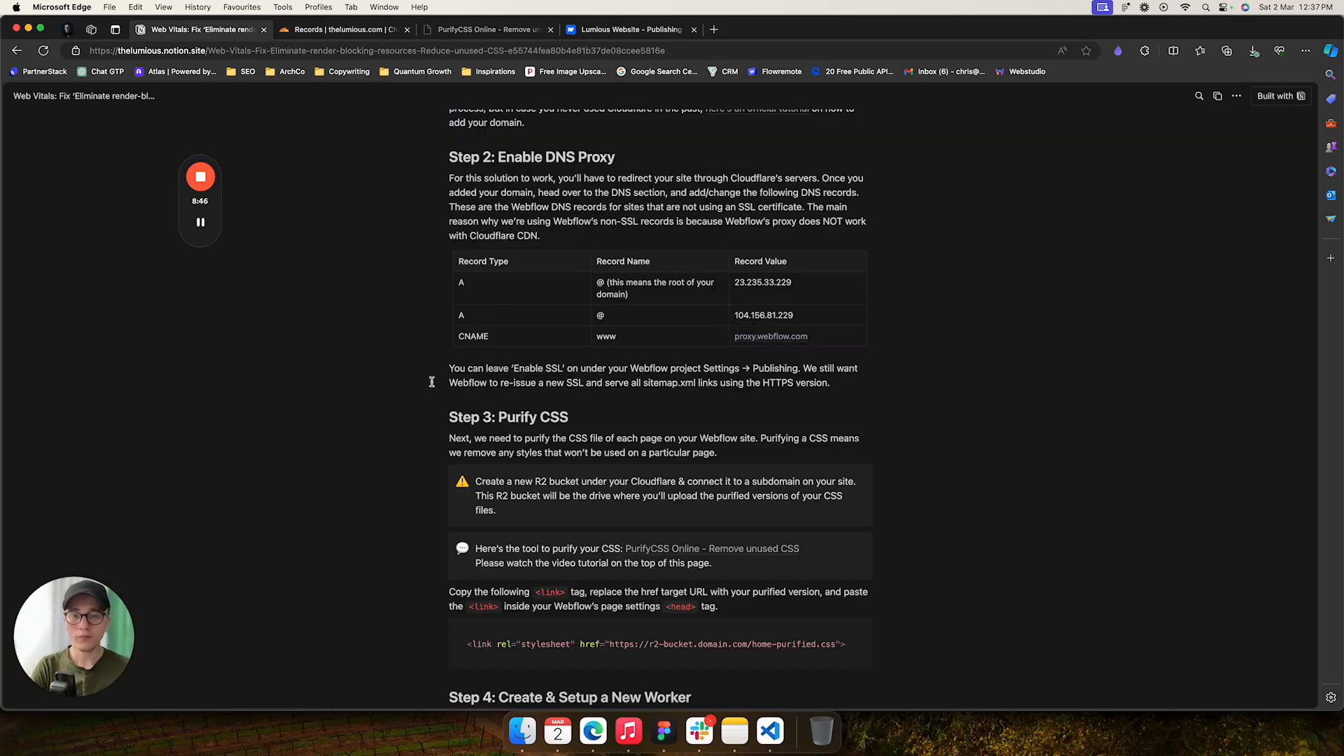
{"action": "scroll", "coordinate": [429, 378], "scroll_direction": "down", "scroll_amount": 3}
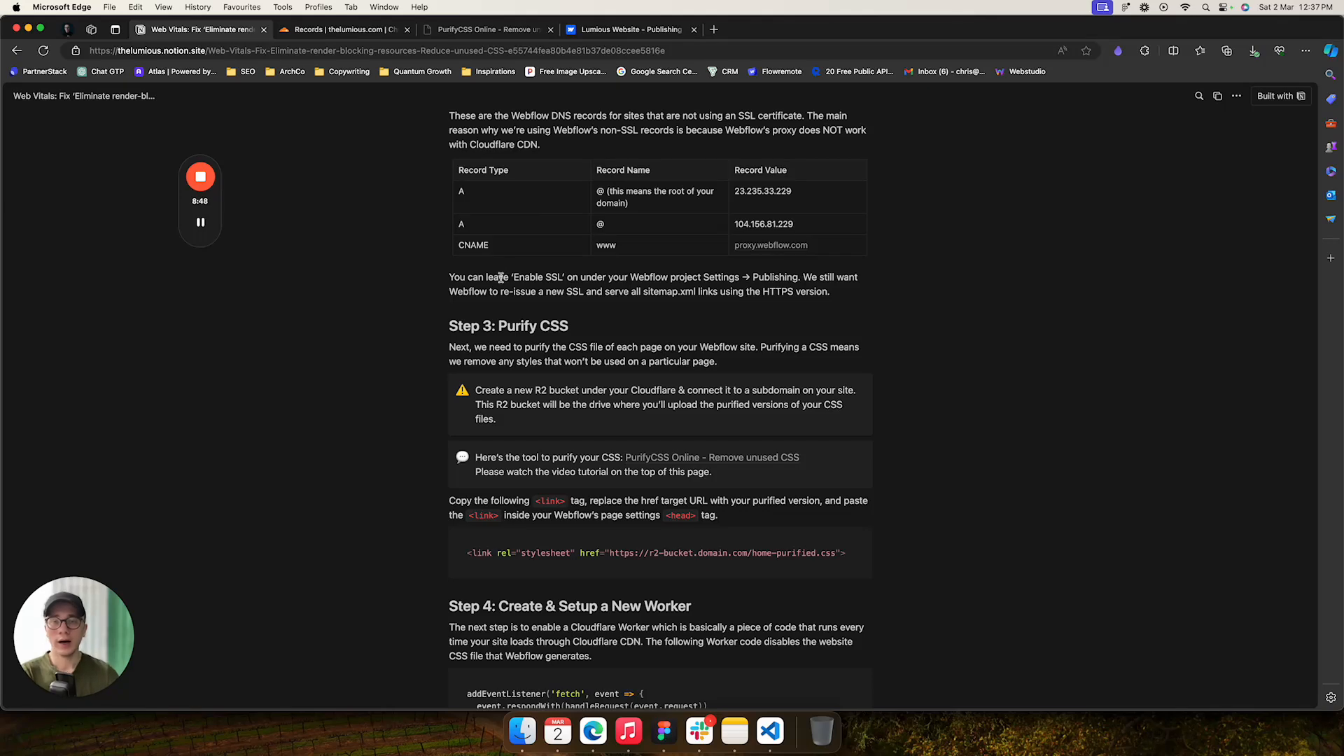
{"action": "left_click", "coordinate": [633, 29]}
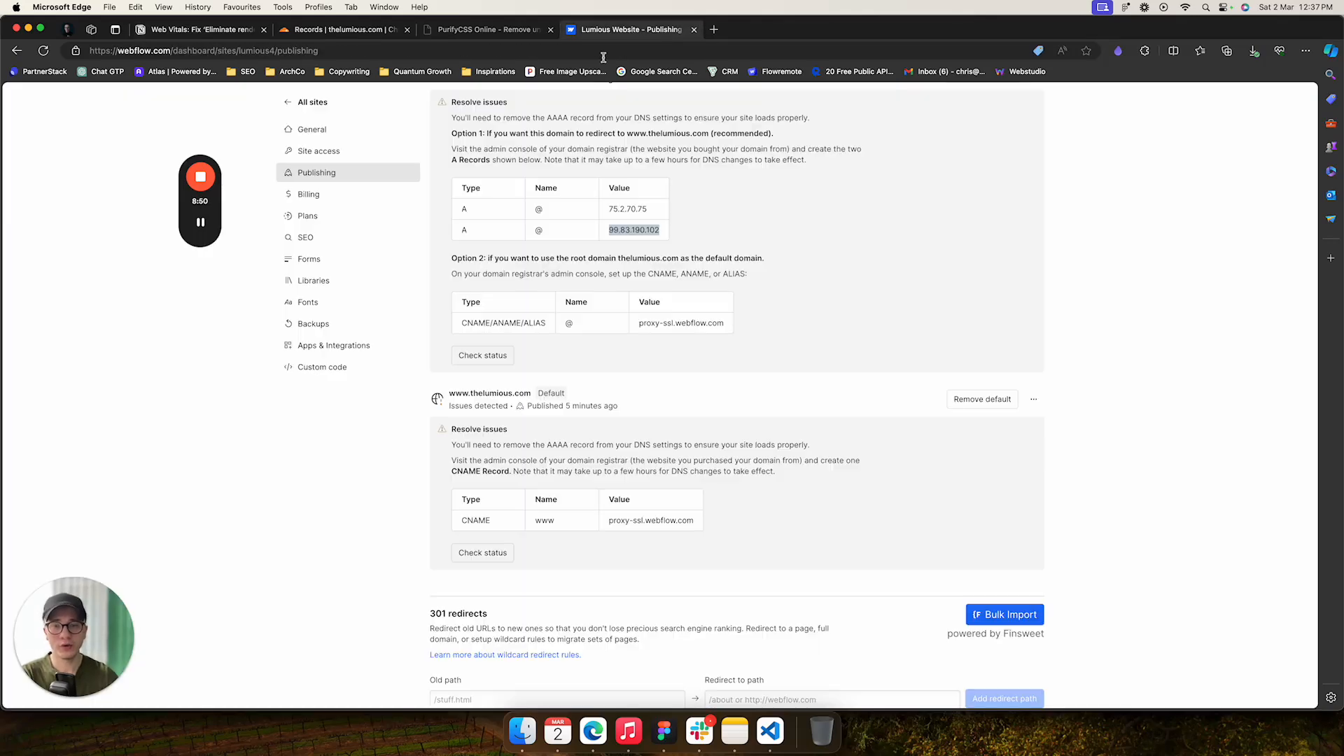
{"action": "scroll", "coordinate": [484, 435], "scroll_direction": "down", "scroll_amount": 5}
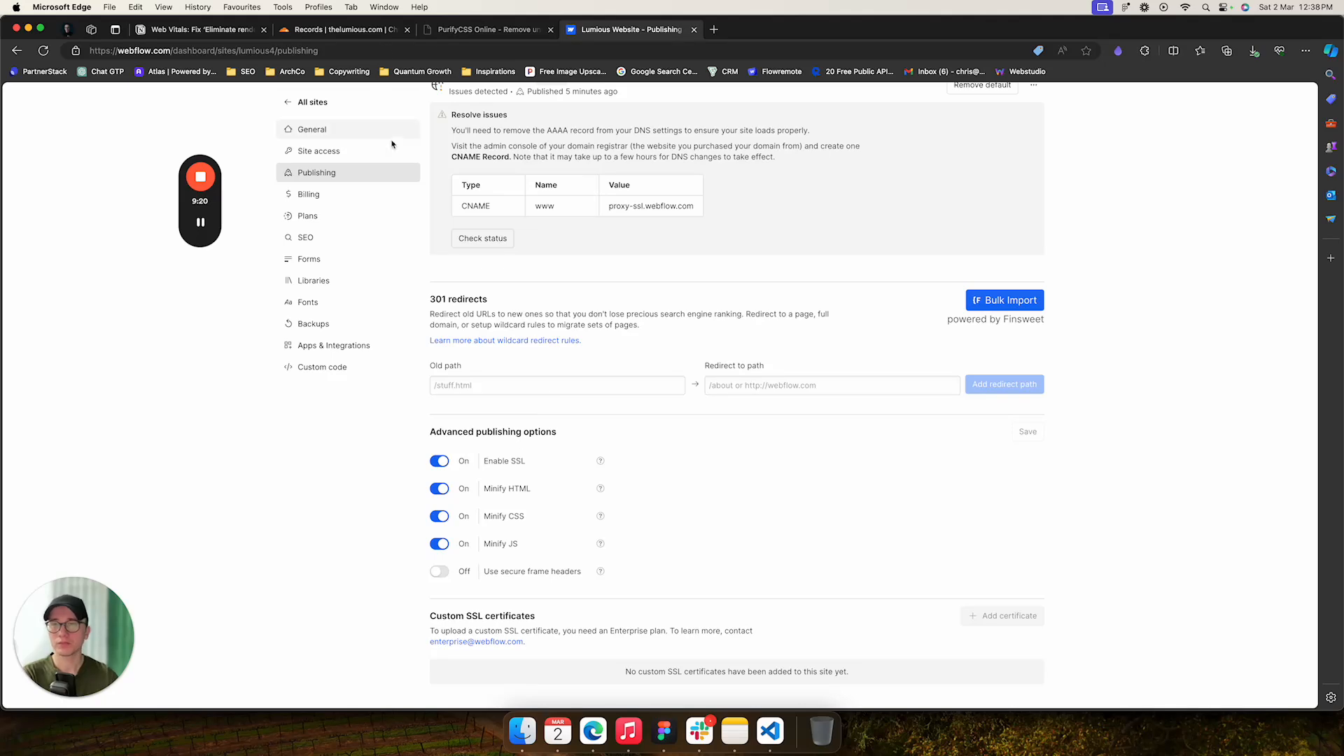
Read Step 3: Purify CSS in the Notion guide and bring up the website URL entry in PurifyCSS Online.
{"action": "left_click", "coordinate": [203, 29]}
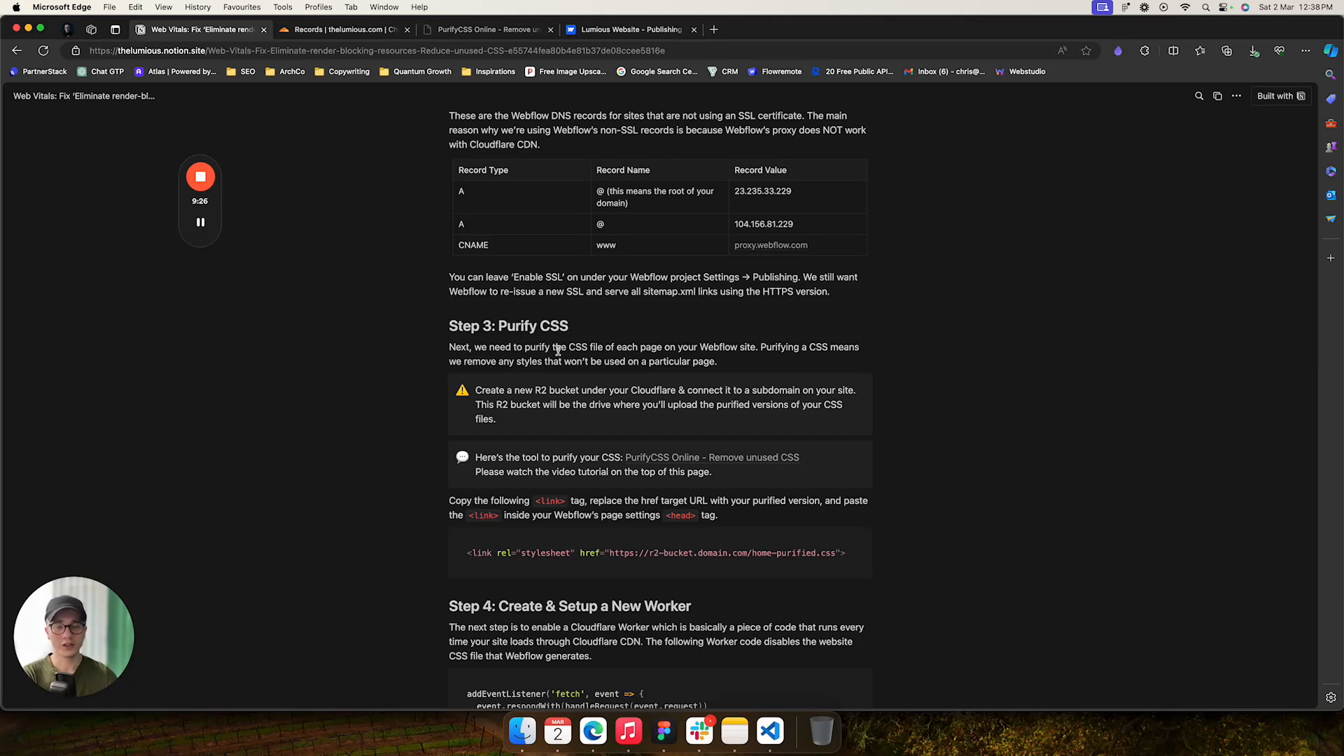
{"action": "scroll", "coordinate": [569, 336], "scroll_direction": "down", "scroll_amount": 4}
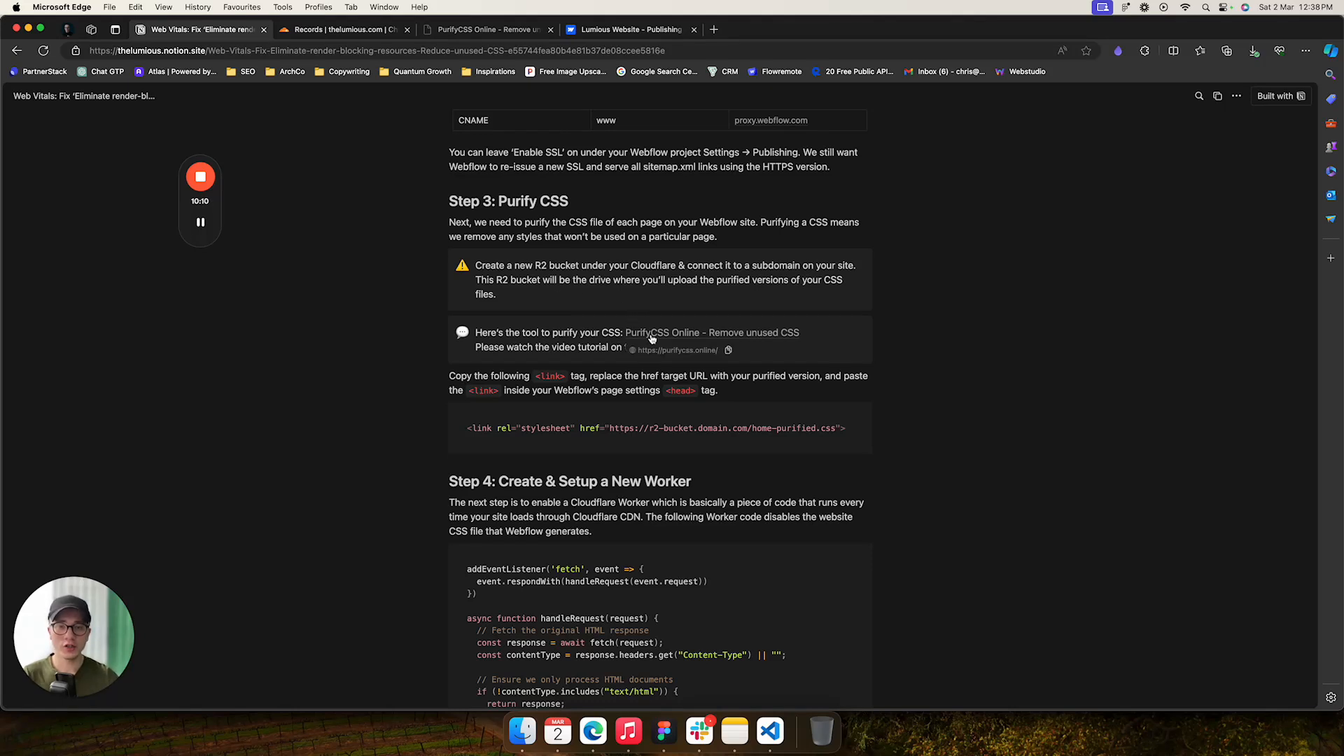
{"action": "left_click", "coordinate": [506, 31]}
{"action": "left_click", "coordinate": [430, 270]}
{"action": "left_click", "coordinate": [379, 249]}
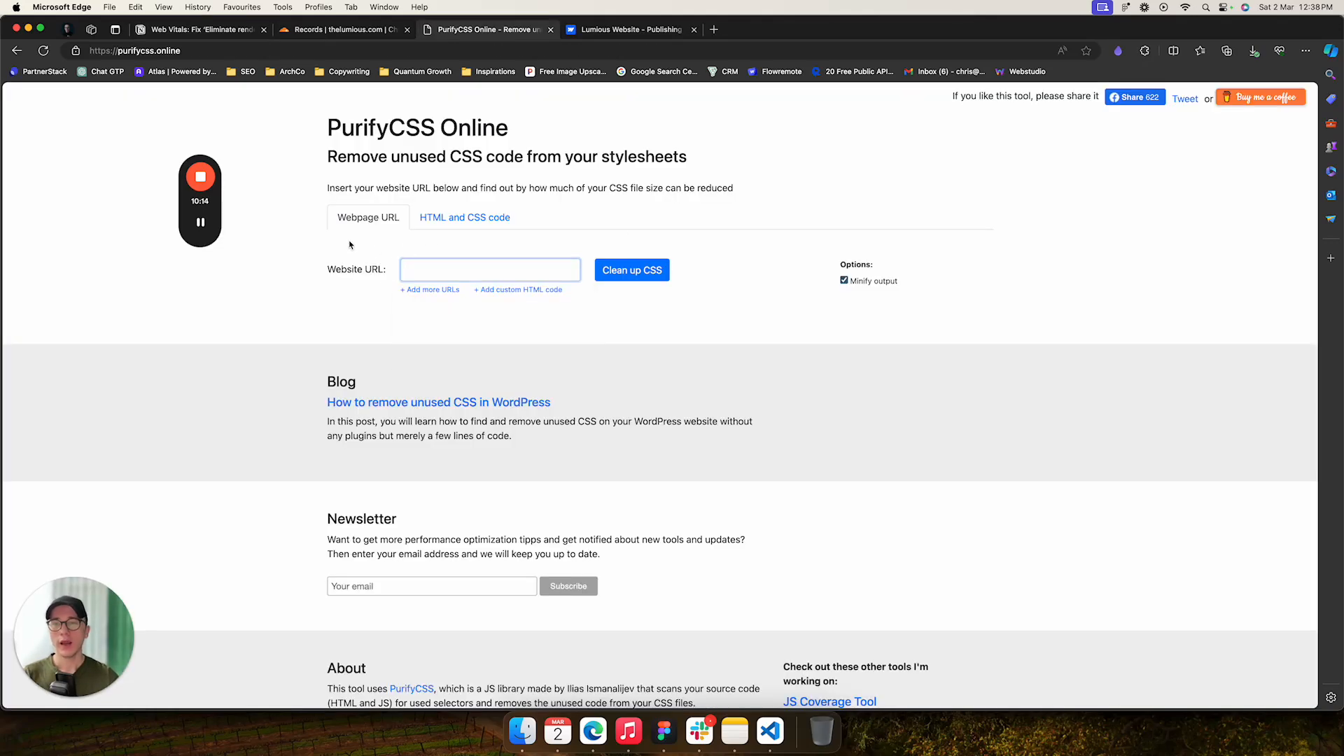
{"action": "left_click", "coordinate": [406, 271]}
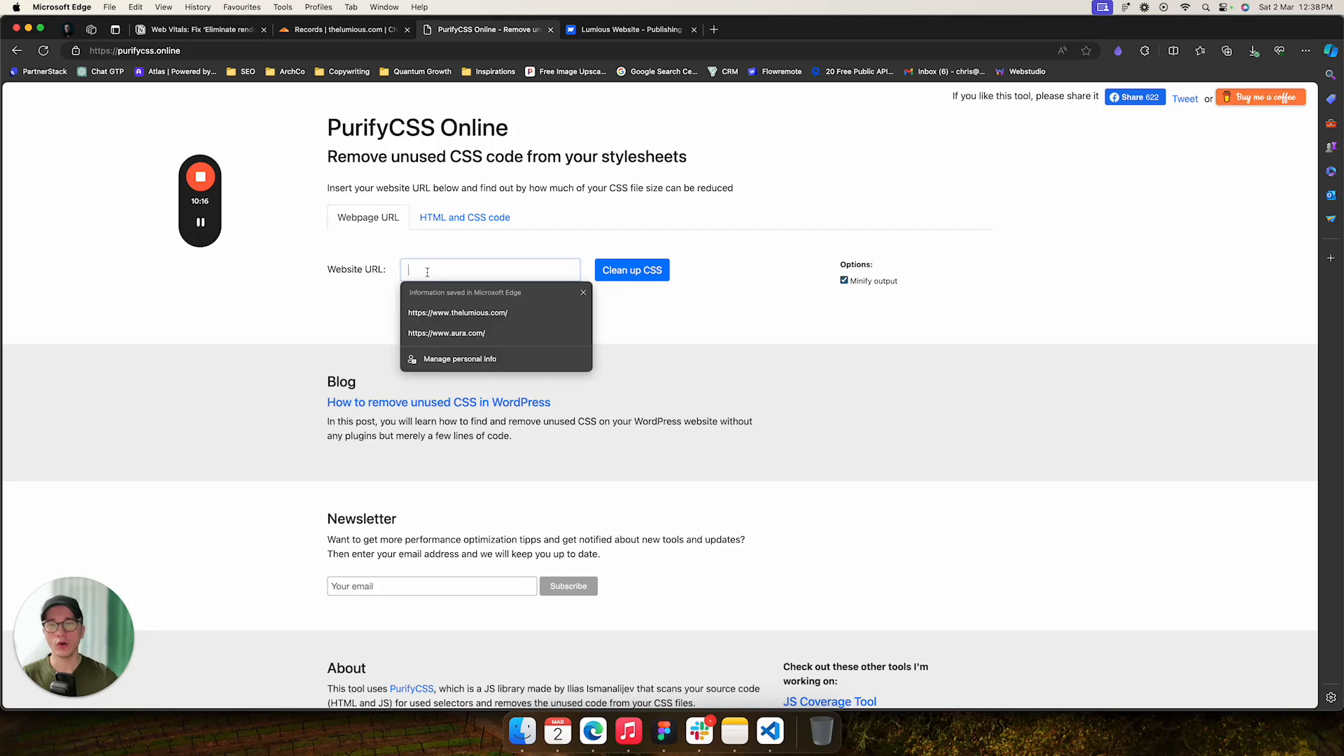
Load thelumious.com in a new browser tab and select the site's full address.
{"action": "left_click", "coordinate": [716, 31]}
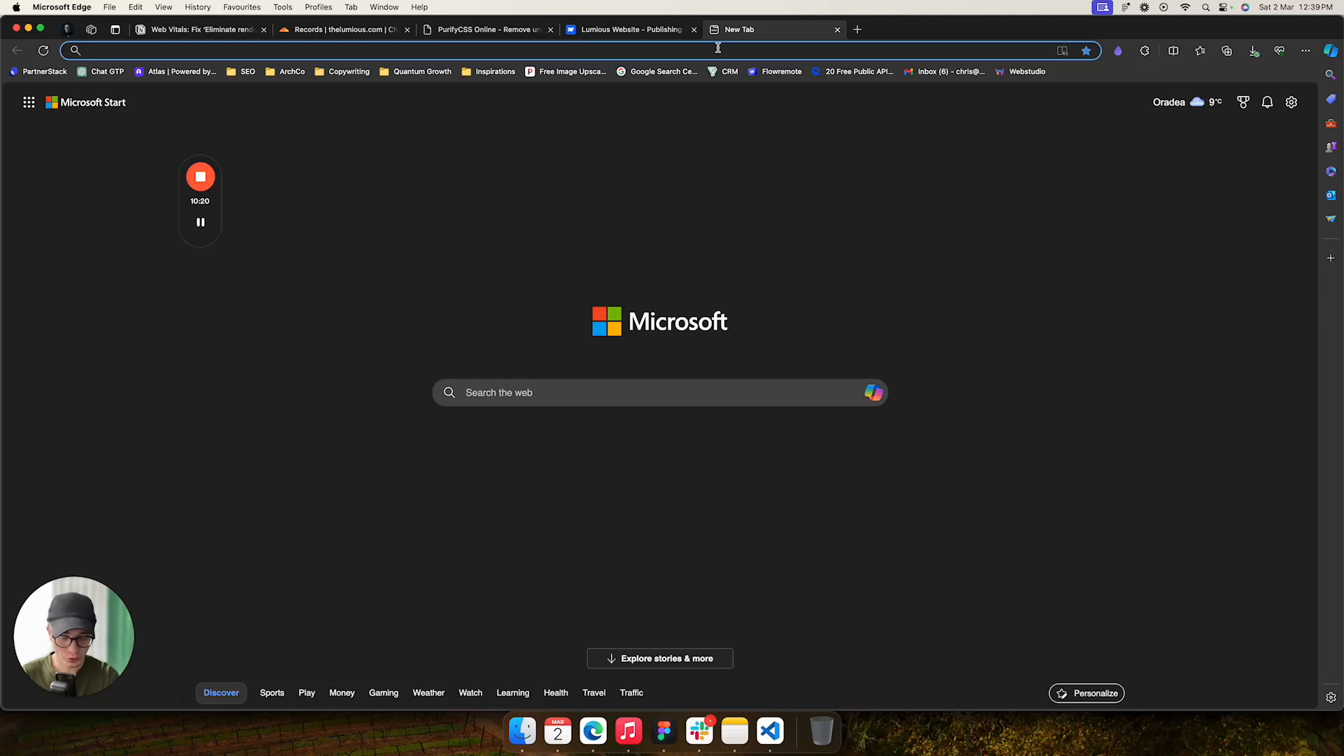
{"action": "type", "text": "thelumious.com"}
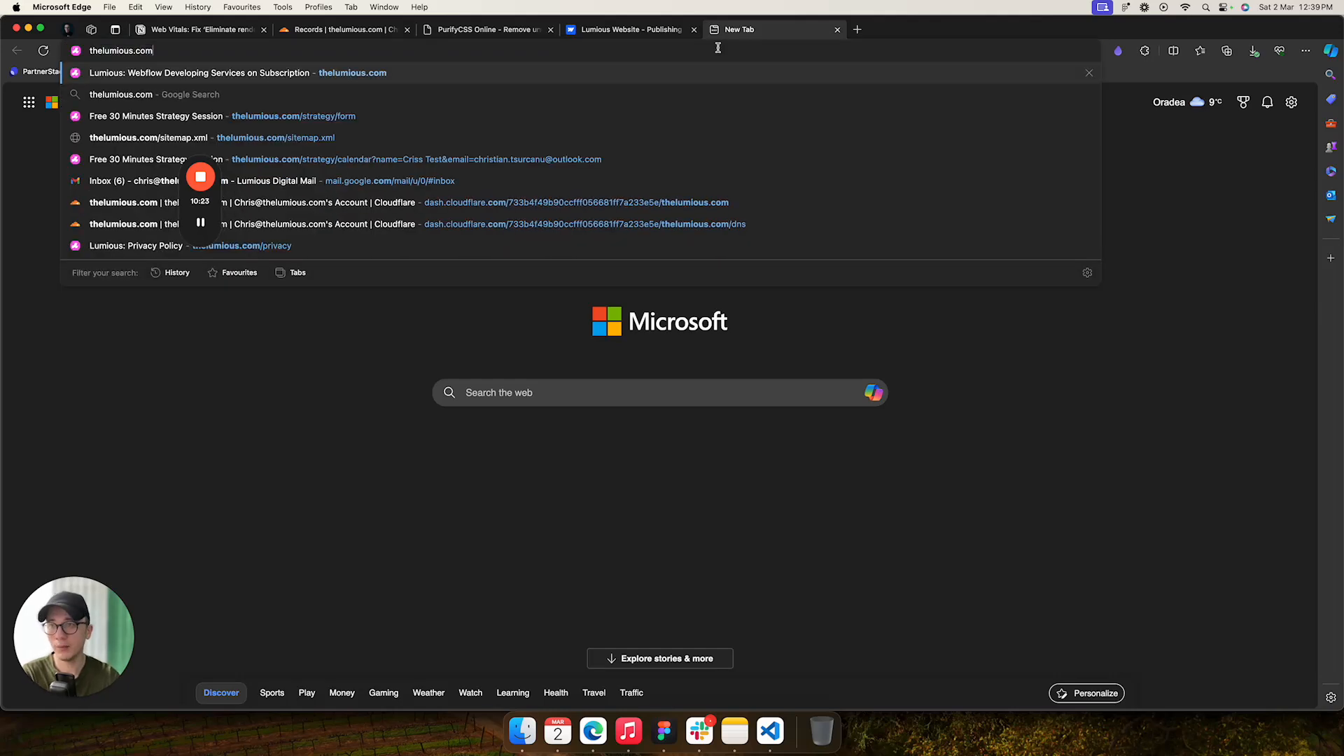
{"action": "key", "text": "Return"}
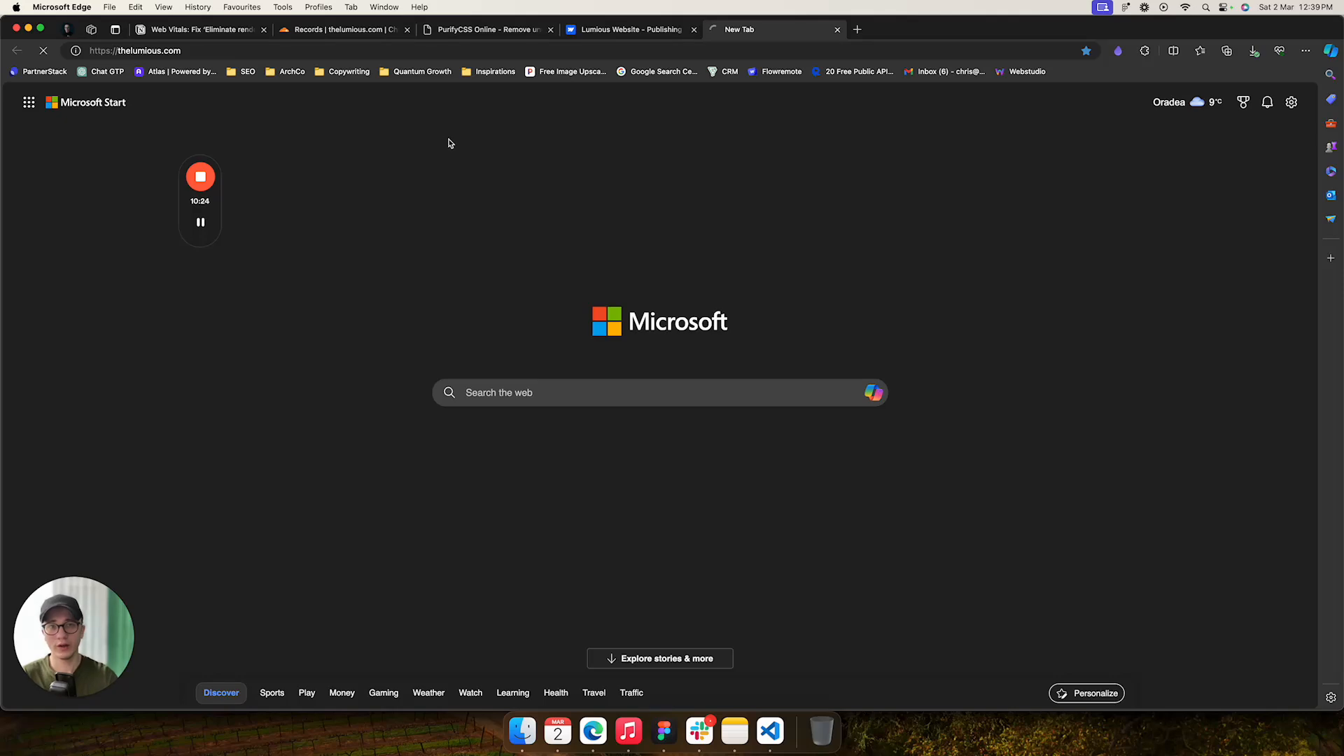
{"action": "left_click", "coordinate": [248, 50]}
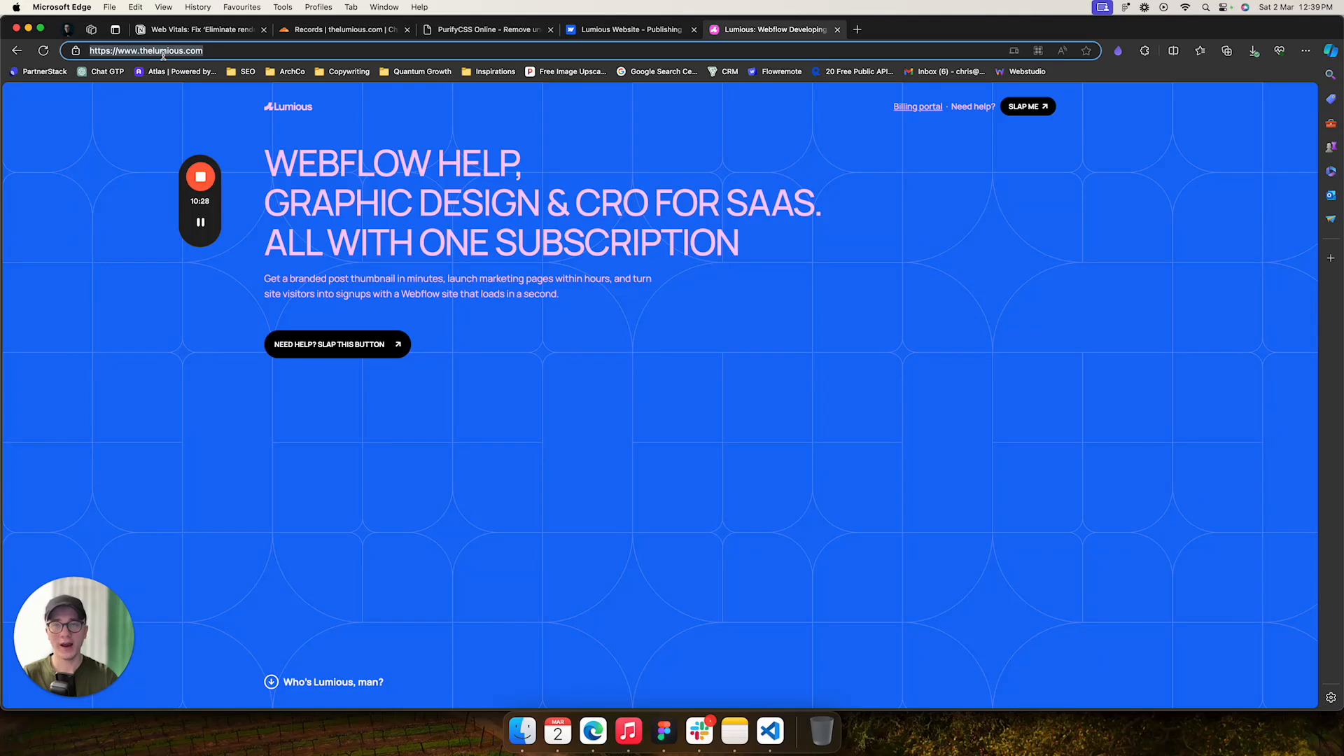
{"action": "left_click", "coordinate": [493, 35]}
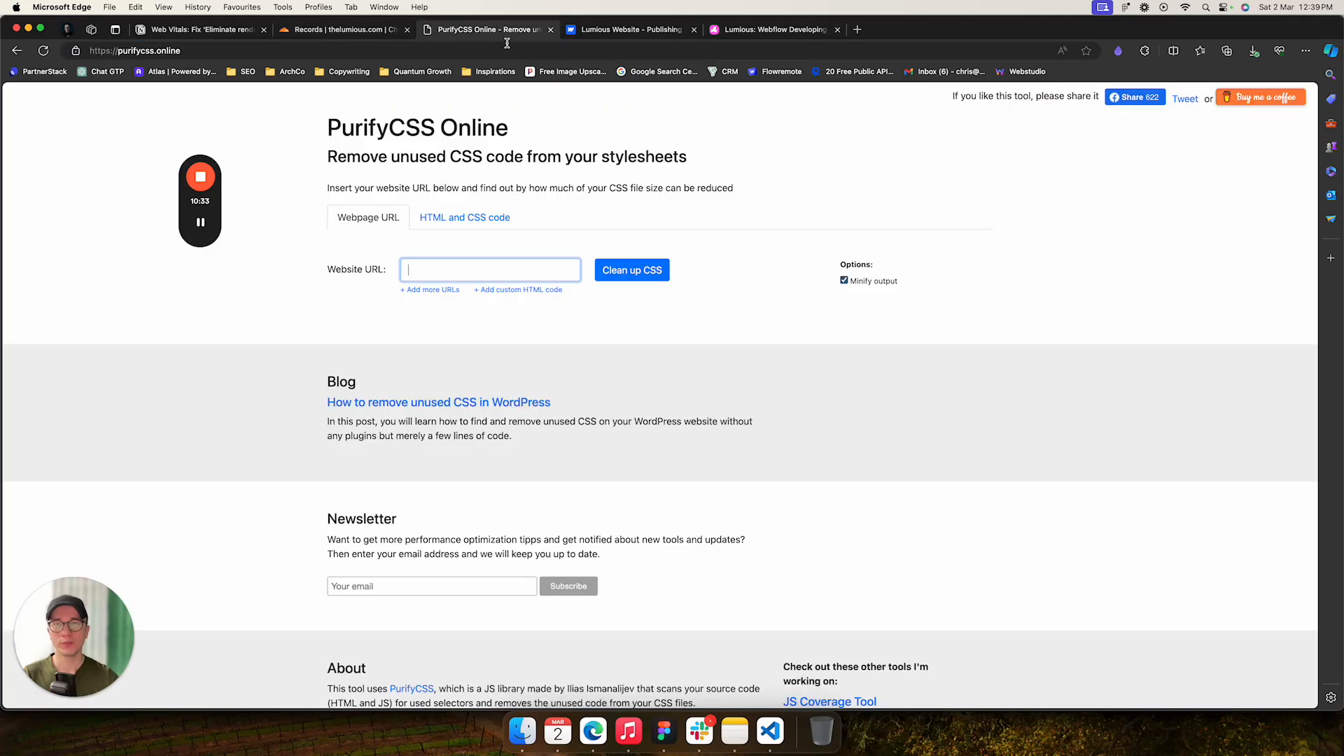
{"action": "left_click", "coordinate": [440, 268]}
{"action": "key", "text": "Down"}
{"action": "key", "text": "Return"}
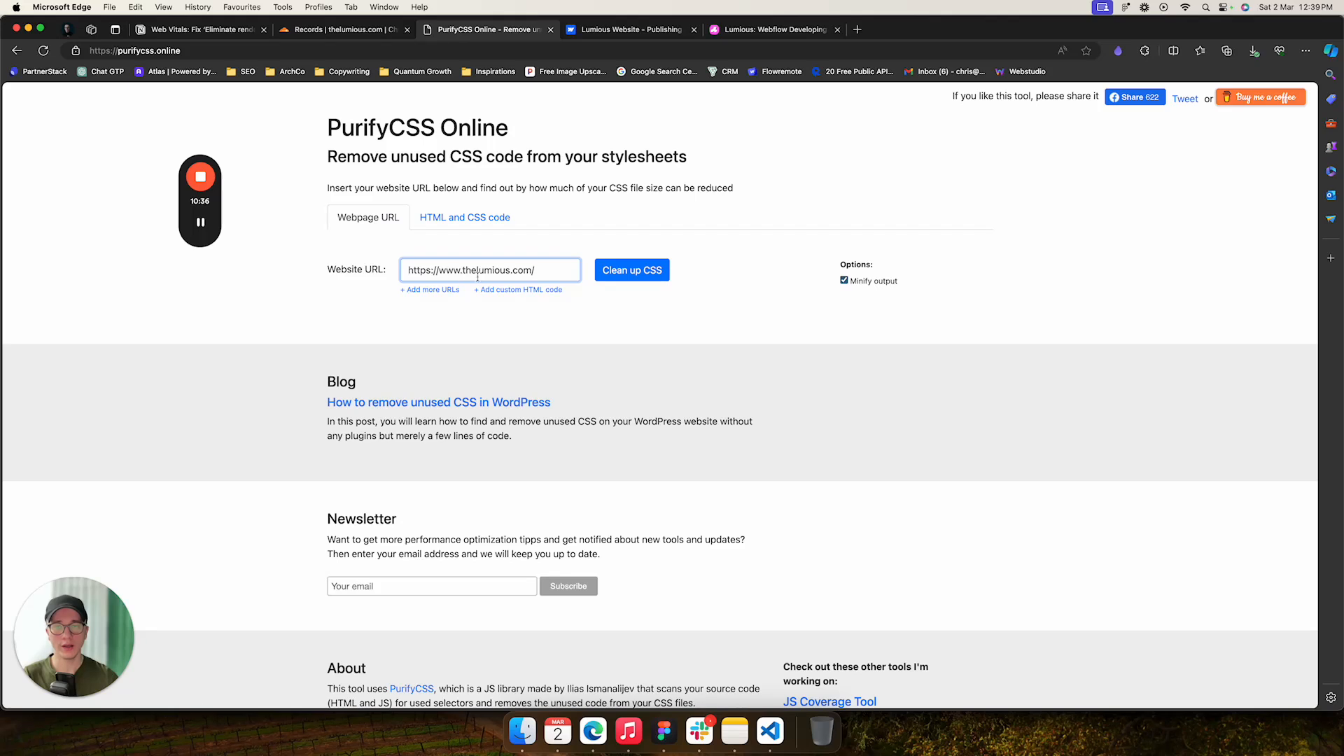
{"action": "left_click", "coordinate": [635, 274]}
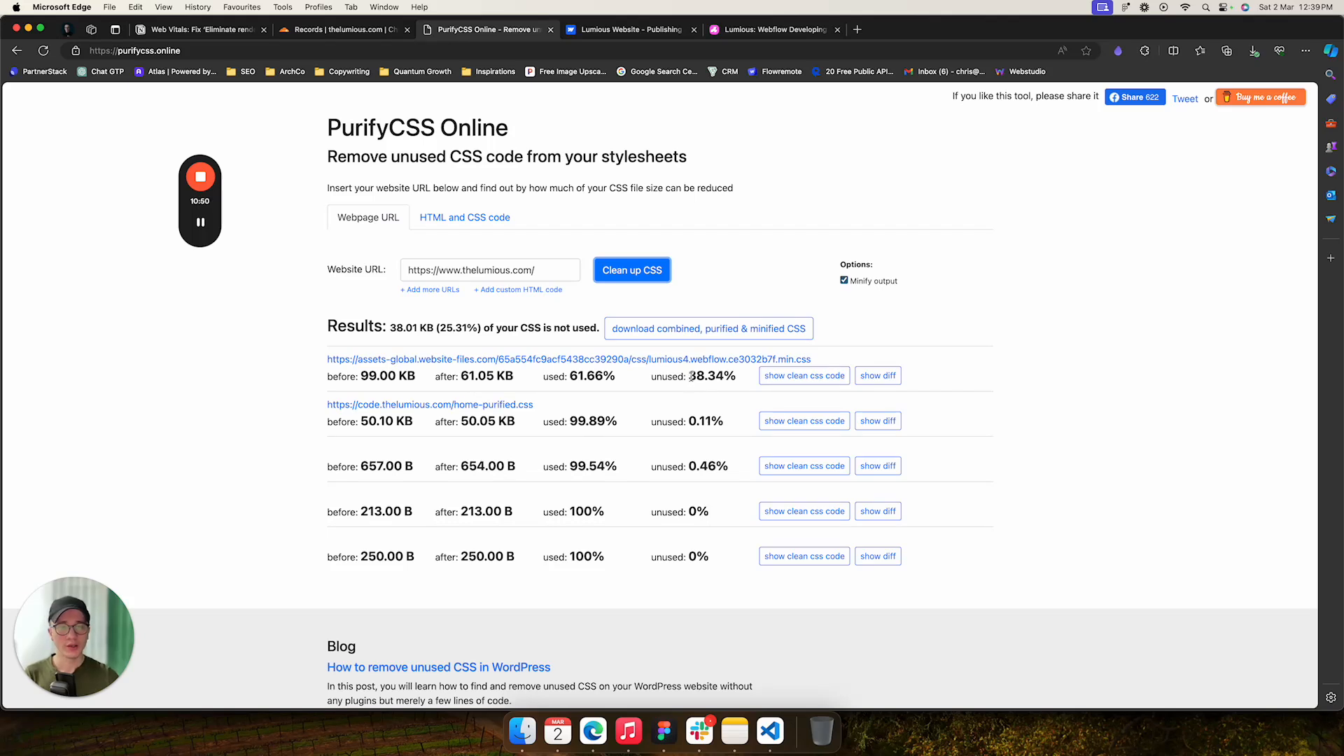
{"action": "left_click_drag", "start_coordinate": [691, 377], "coordinate": [706, 378]}
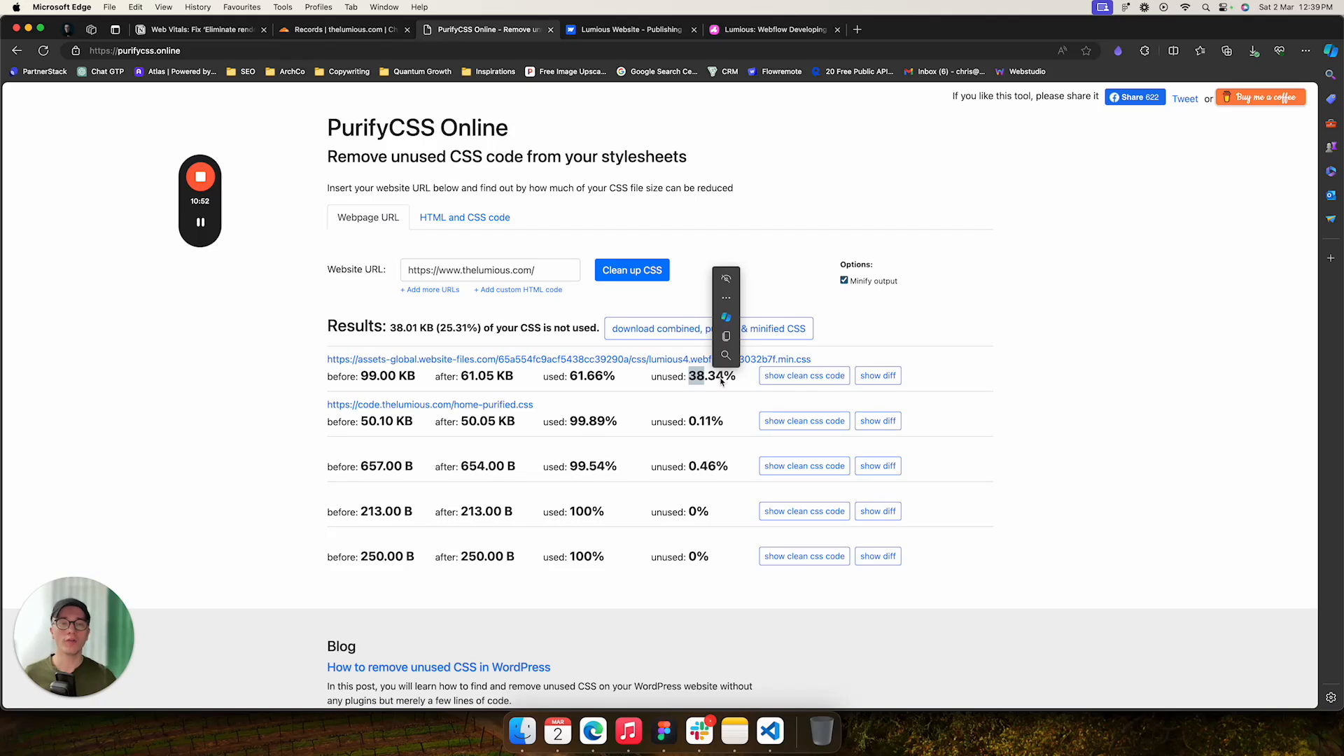
{"action": "left_click", "coordinate": [853, 327]}
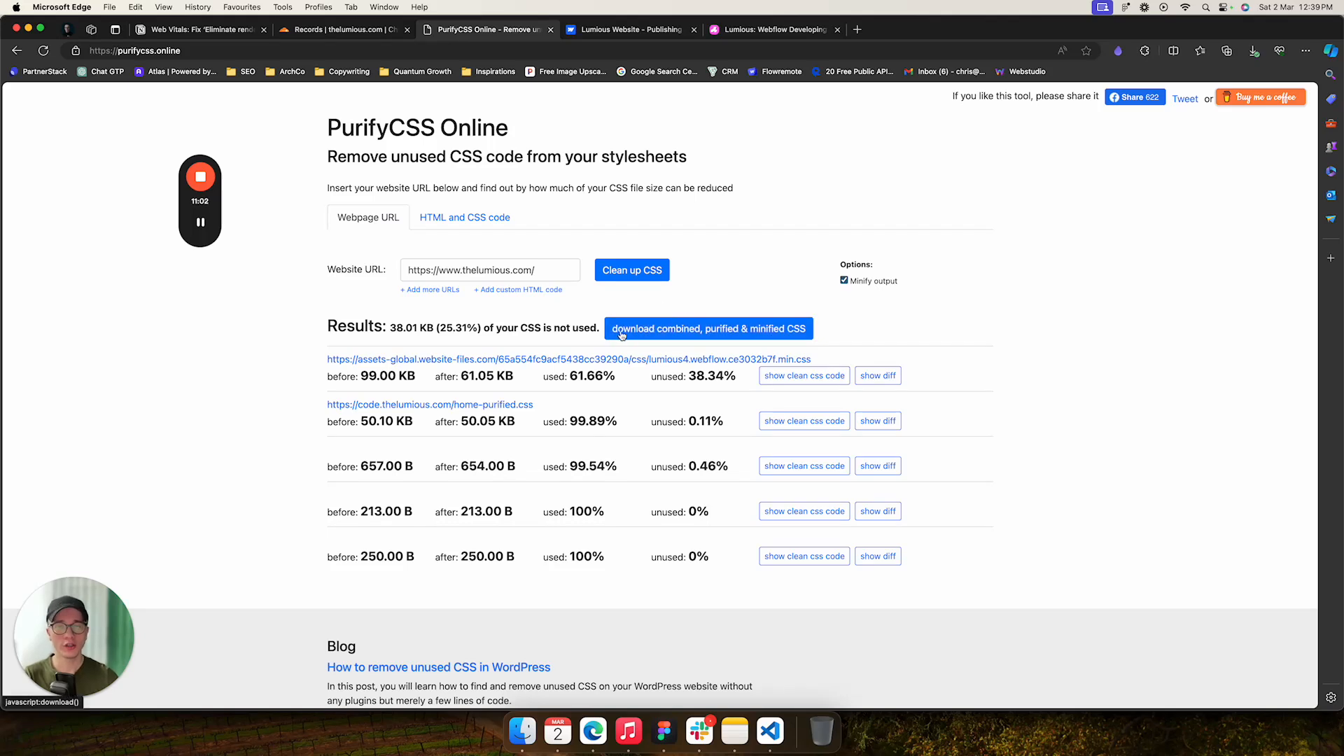
Download the combined, purified and minified CSS as home-purified.css into the Downloads folder.
{"action": "left_click", "coordinate": [733, 335]}
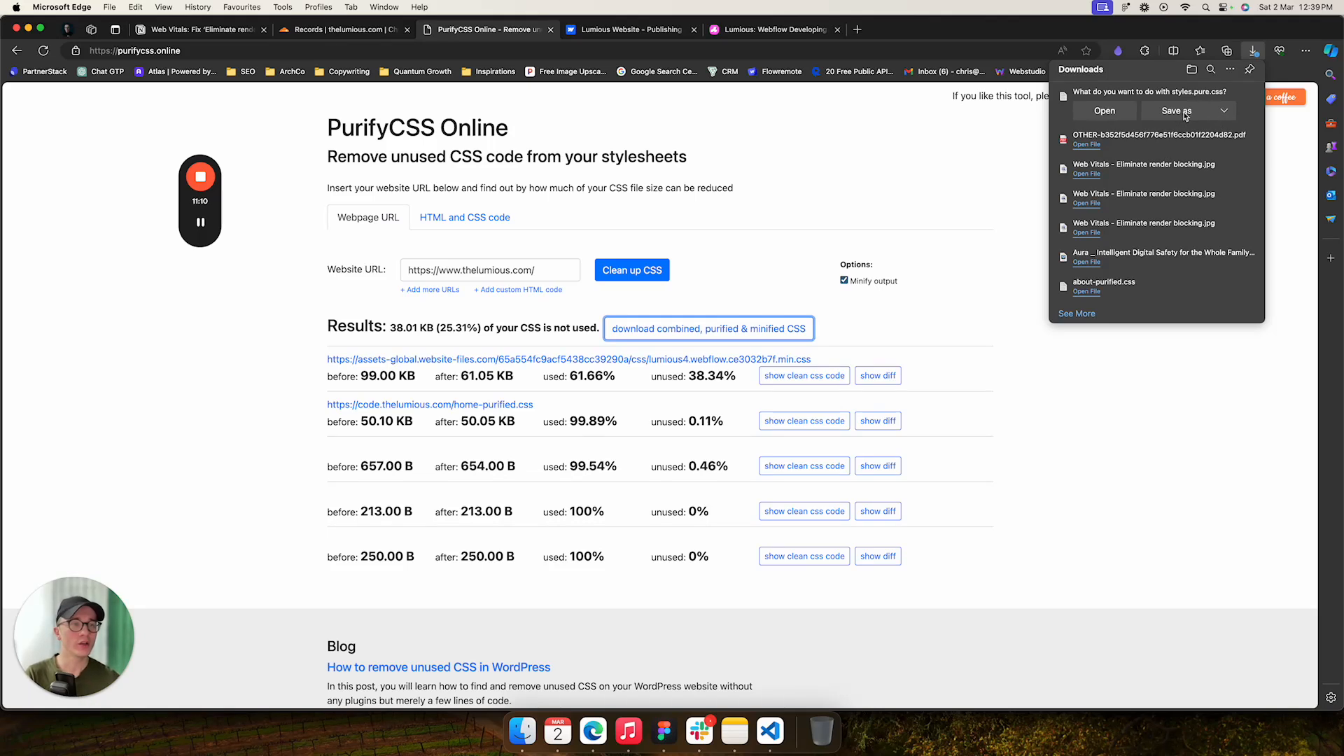
{"action": "left_click", "coordinate": [1186, 116]}
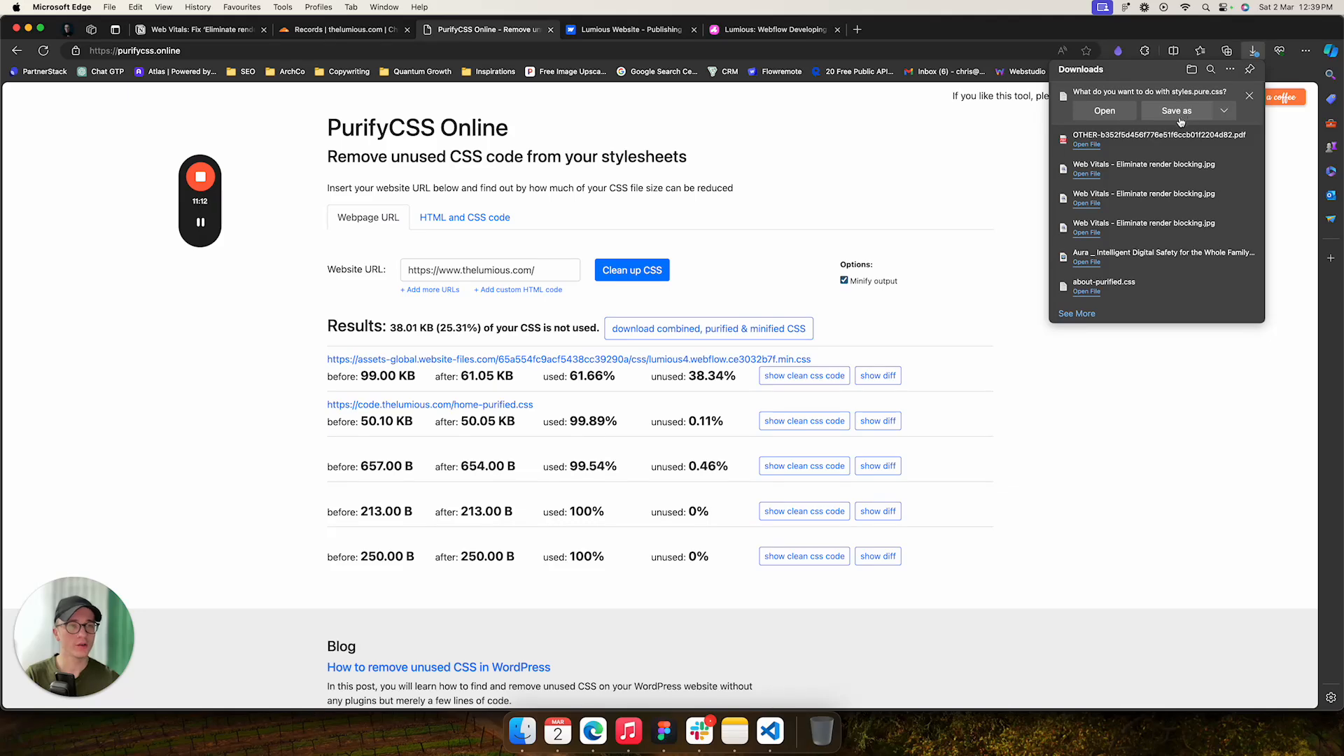
{"action": "left_click", "coordinate": [1158, 116]}
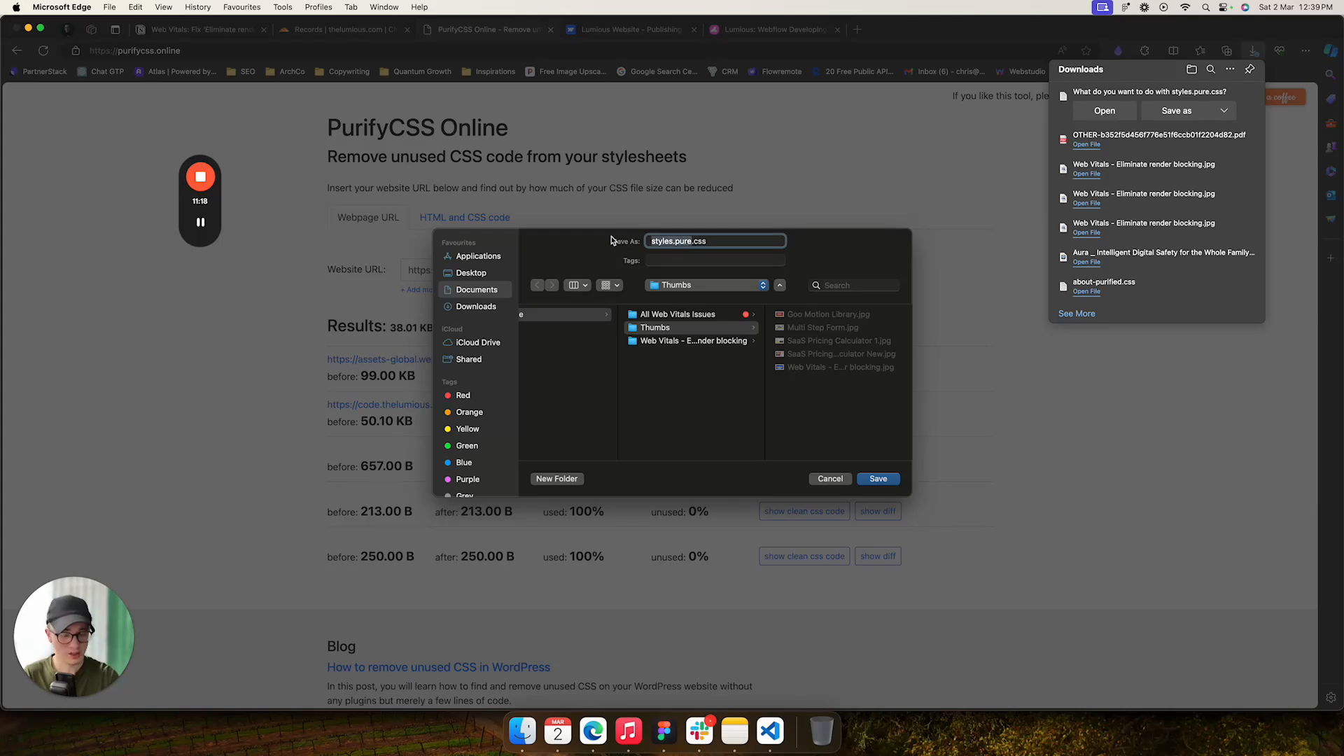
{"action": "type", "text": "home-"}
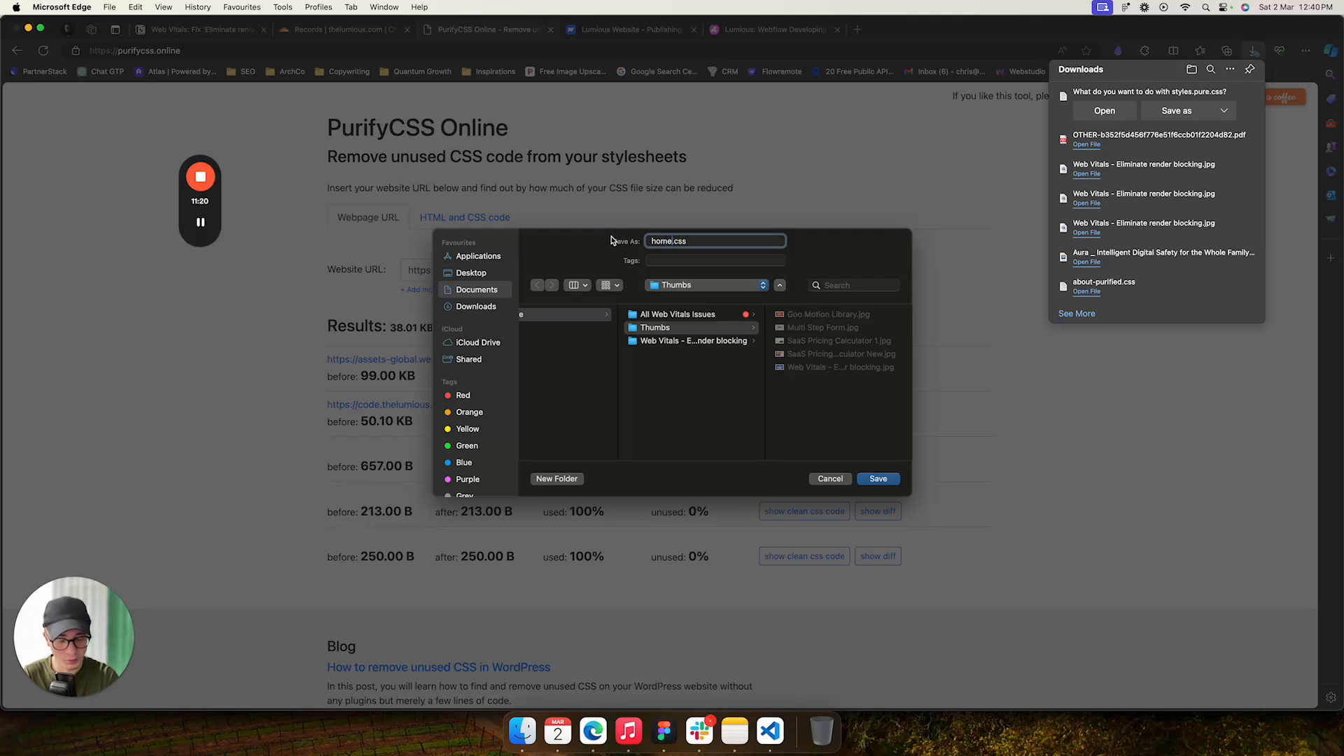
{"action": "type", "text": "purified"}
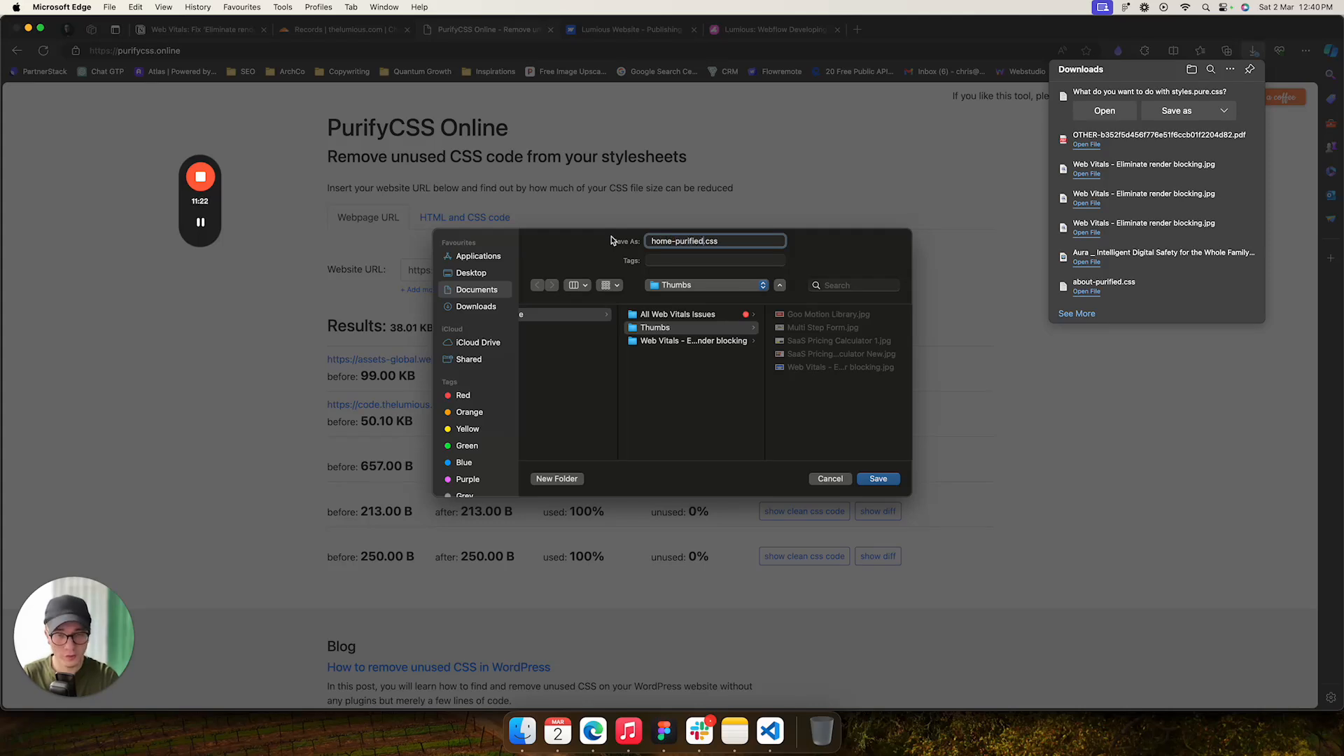
{"action": "left_click", "coordinate": [477, 308]}
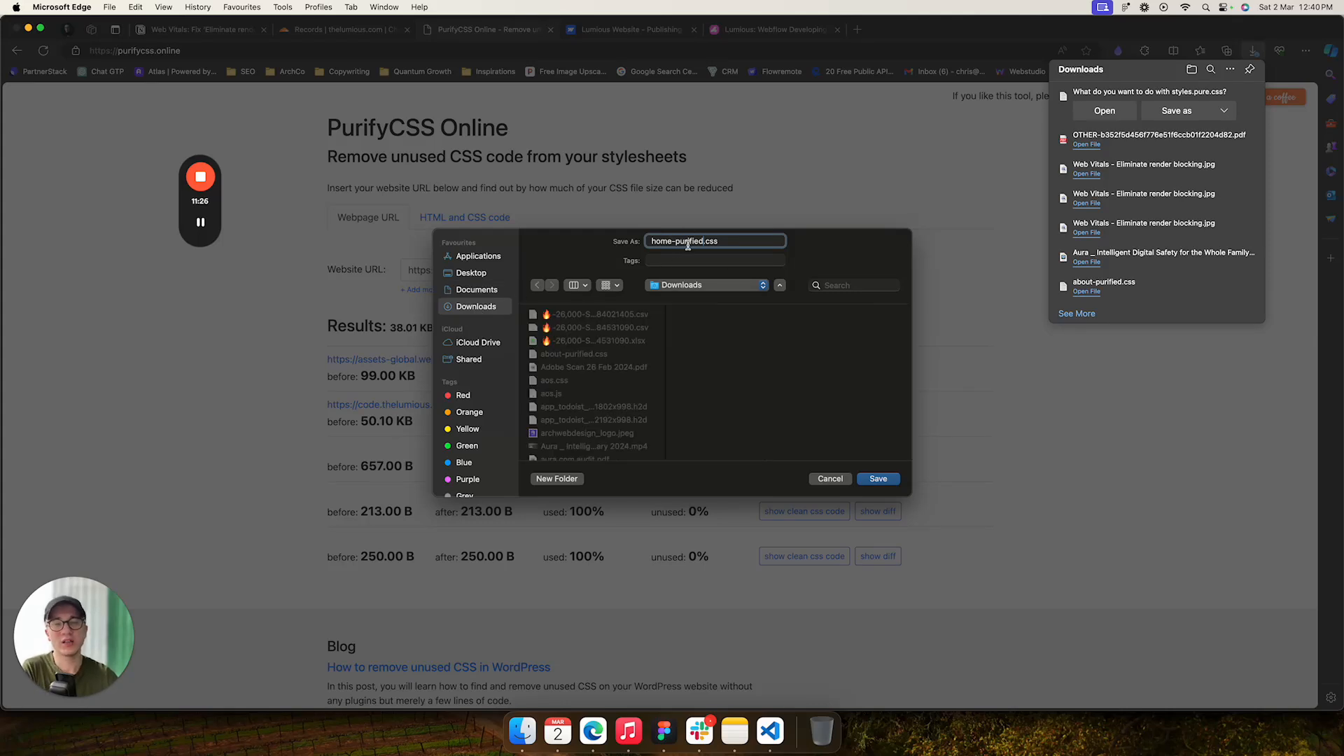
{"action": "left_click", "coordinate": [886, 480]}
{"action": "left_click", "coordinate": [866, 185]}
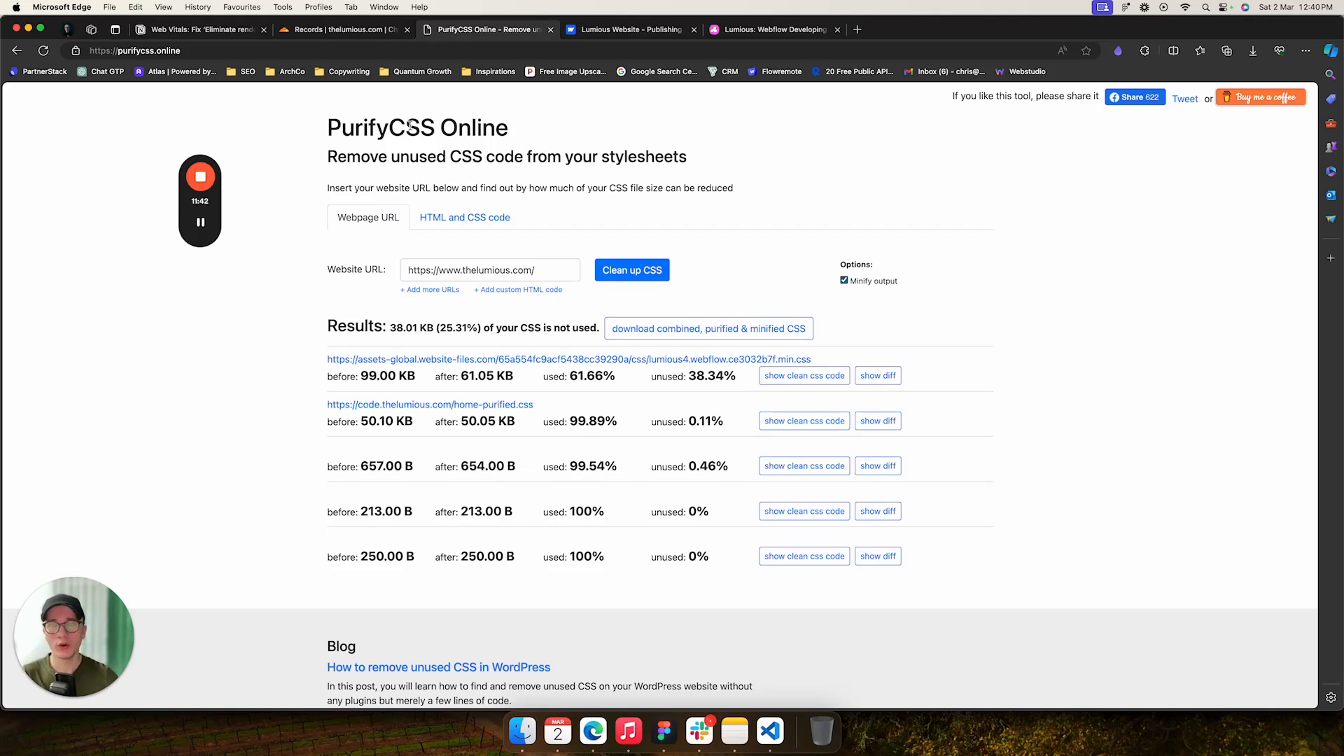
In Cloudflare, open the lumious R2 bucket and inspect its connected domain and the options available for home-purified.css.
{"action": "left_click", "coordinate": [344, 31]}
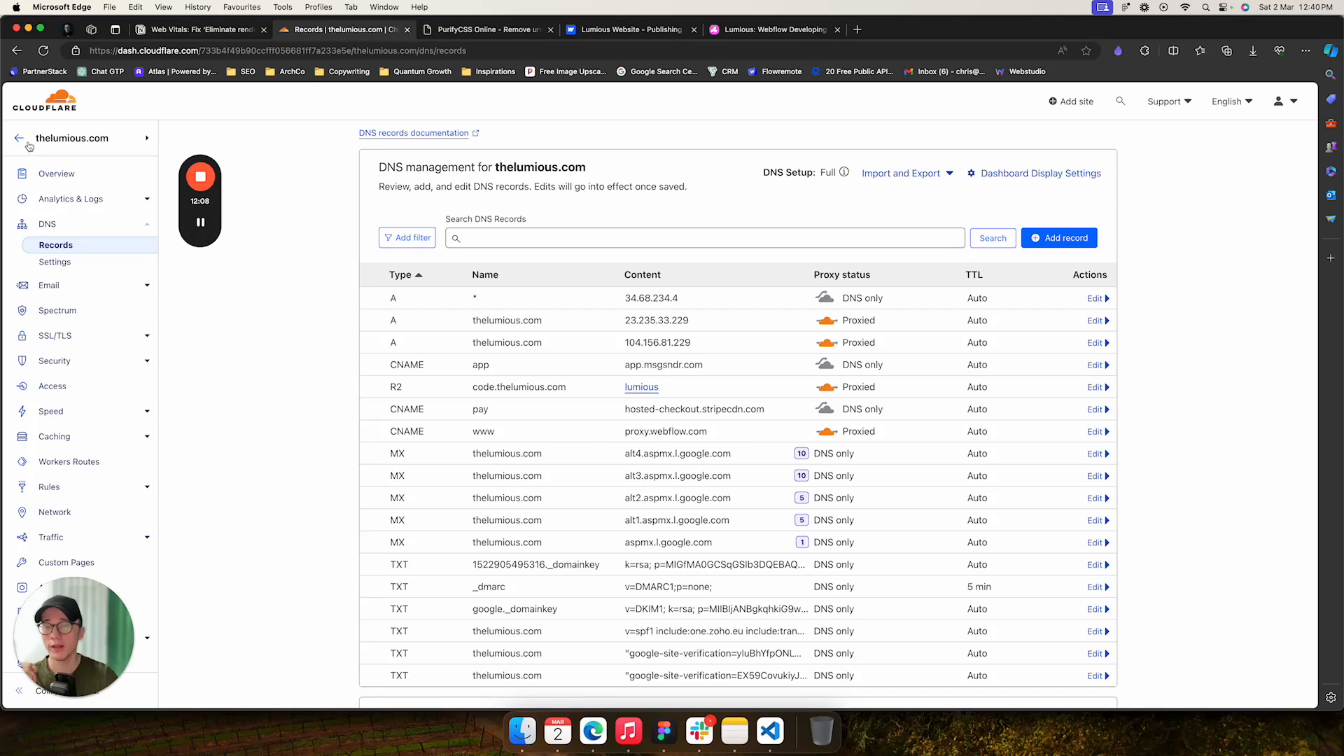
{"action": "left_click", "coordinate": [54, 107]}
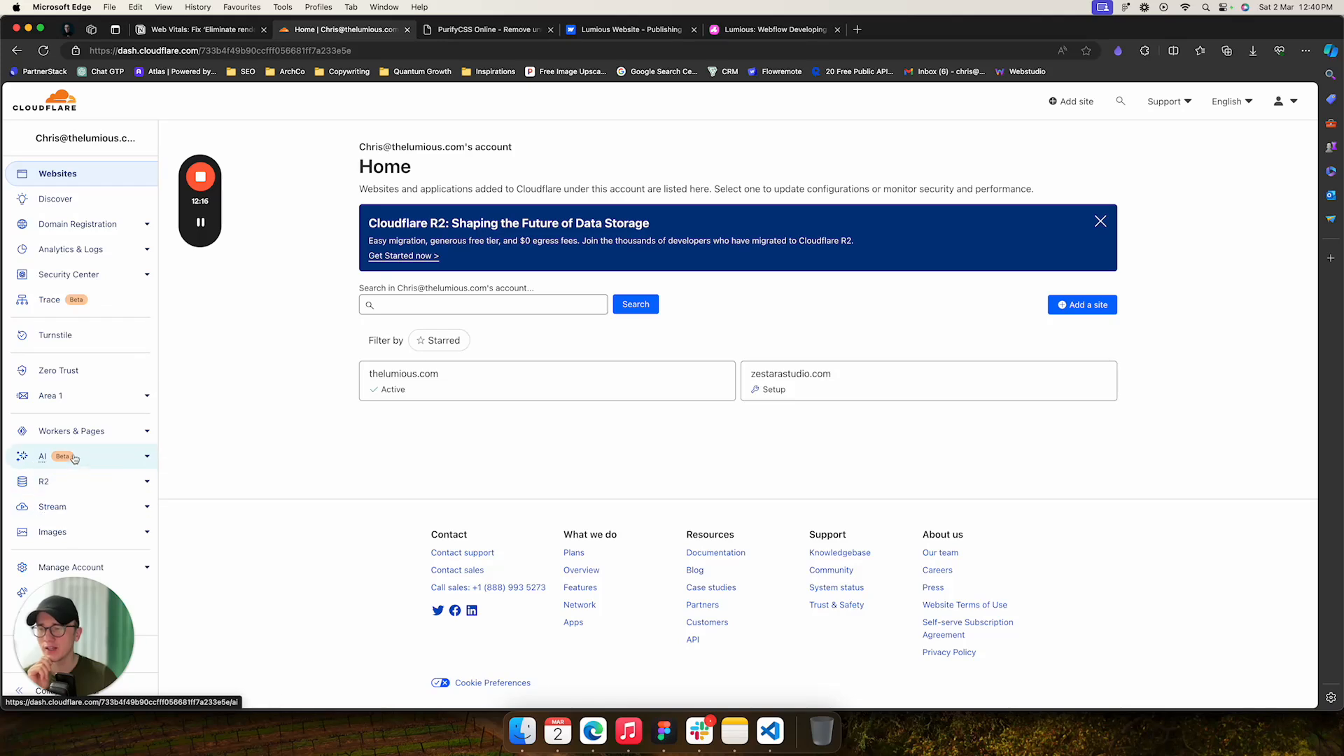
{"action": "left_click", "coordinate": [44, 488]}
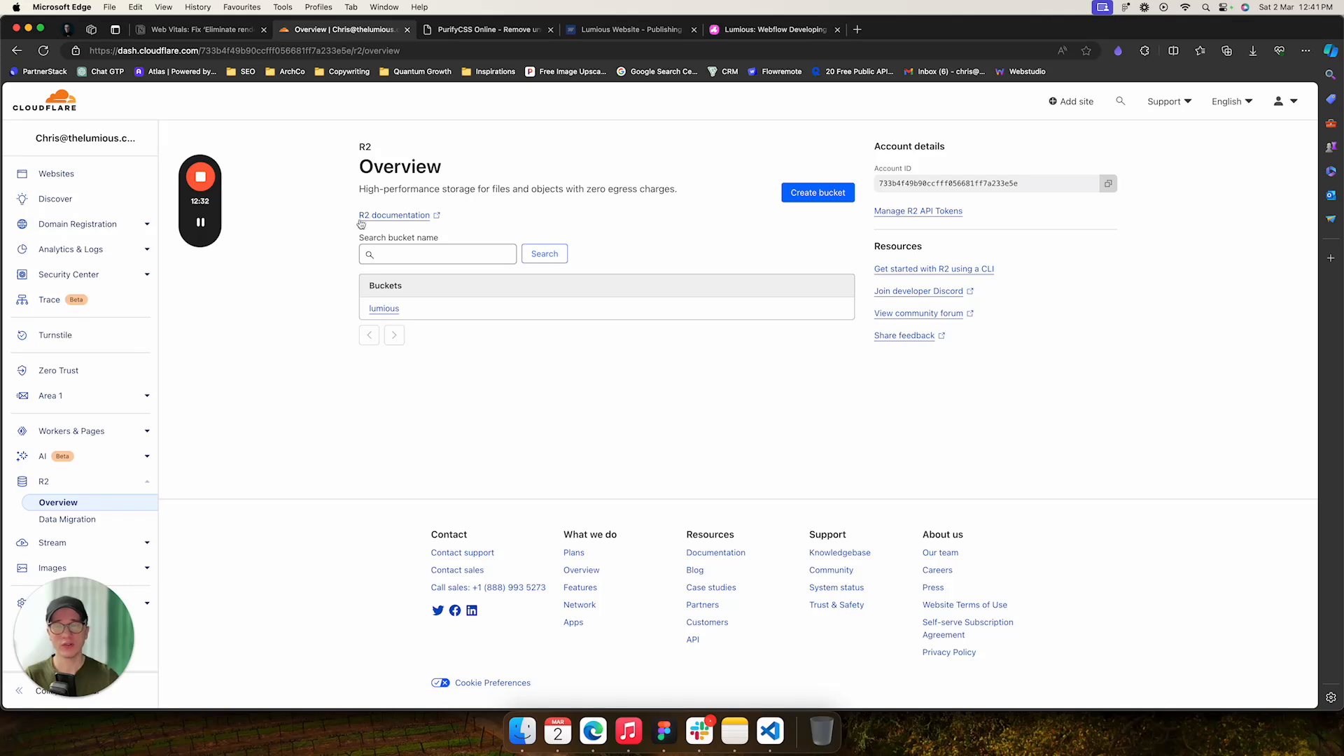
{"action": "left_click", "coordinate": [385, 311]}
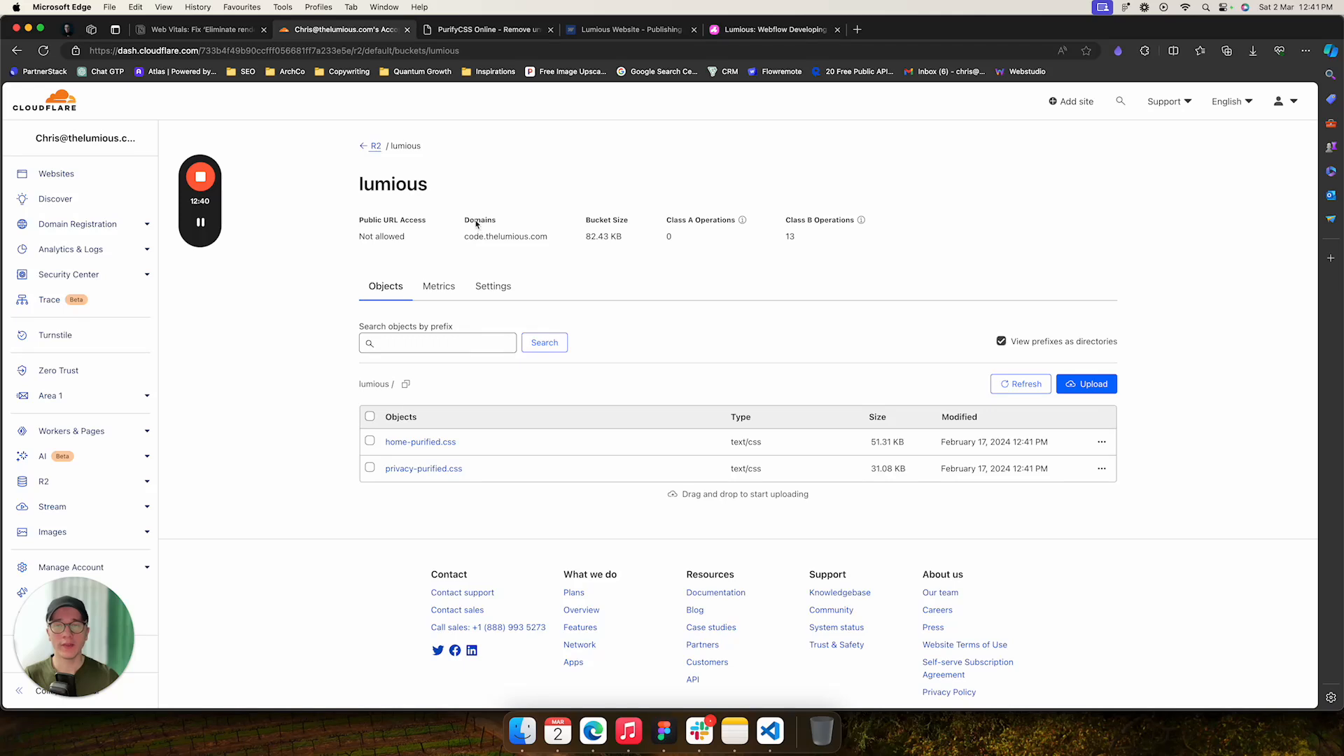
{"action": "left_click_drag", "start_coordinate": [464, 240], "coordinate": [557, 246]}
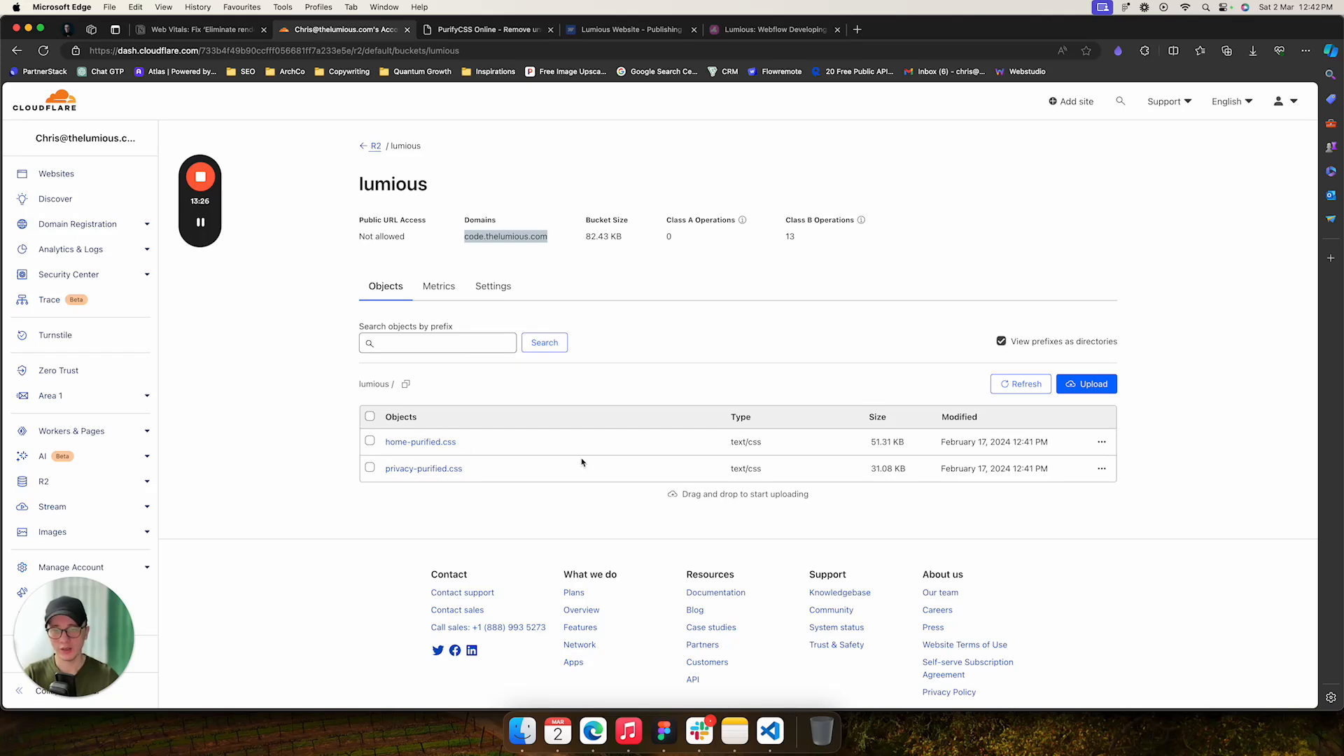
{"action": "left_click", "coordinate": [1101, 441]}
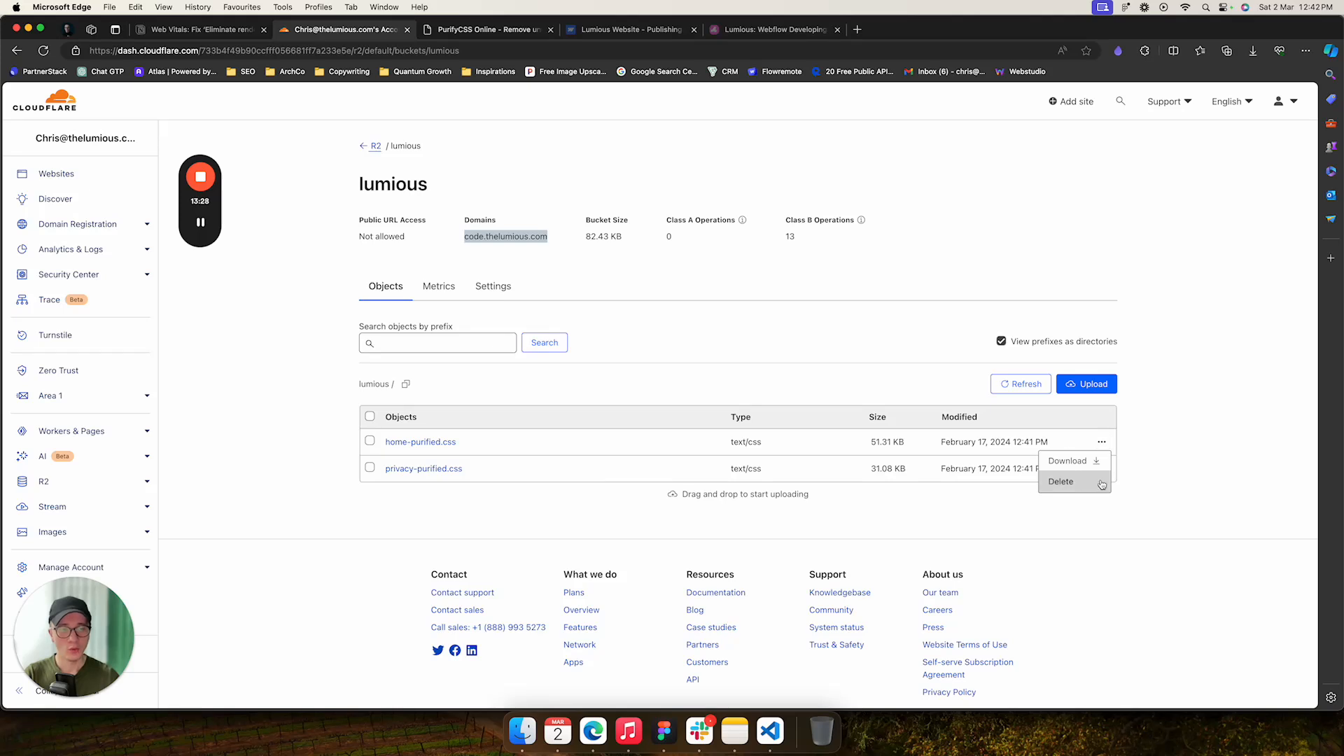
{"action": "left_click", "coordinate": [1199, 337]}
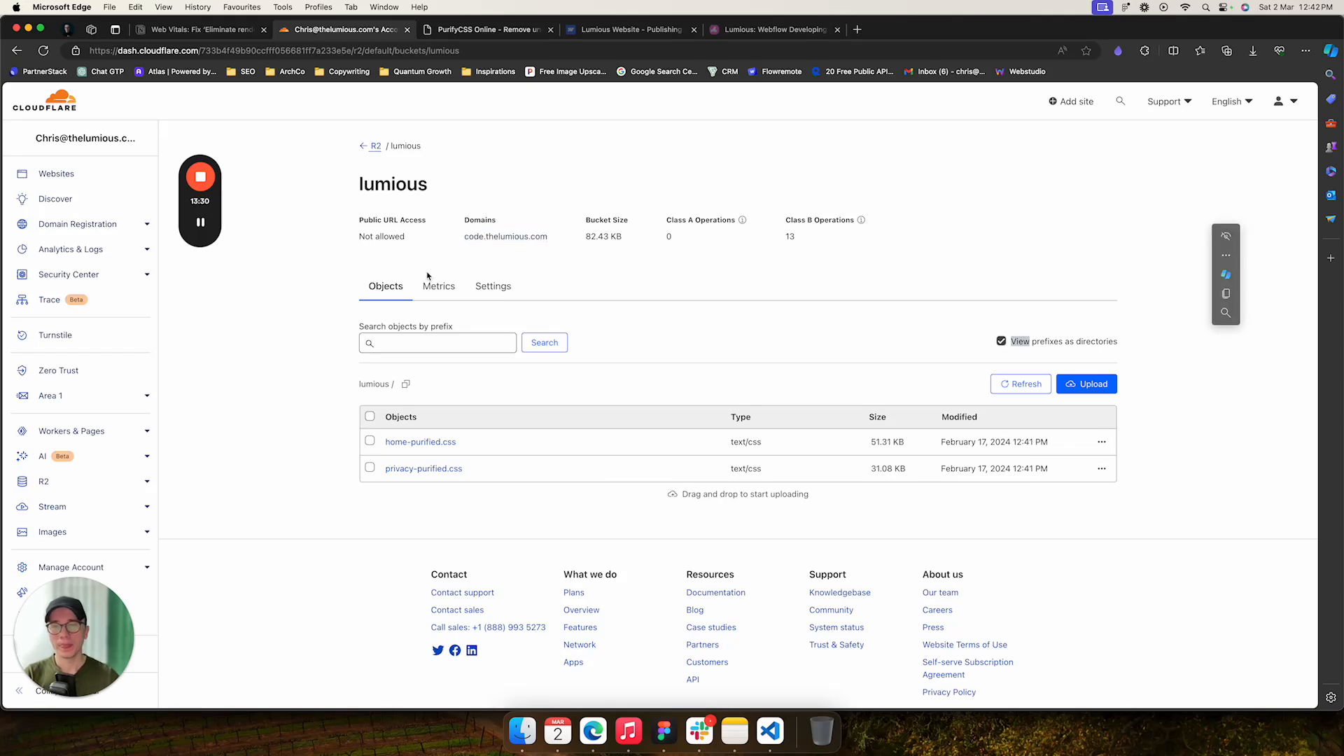
Review the lumious bucket's public access and custom domain settings, and return to its list of objects.
{"action": "left_click", "coordinate": [500, 288]}
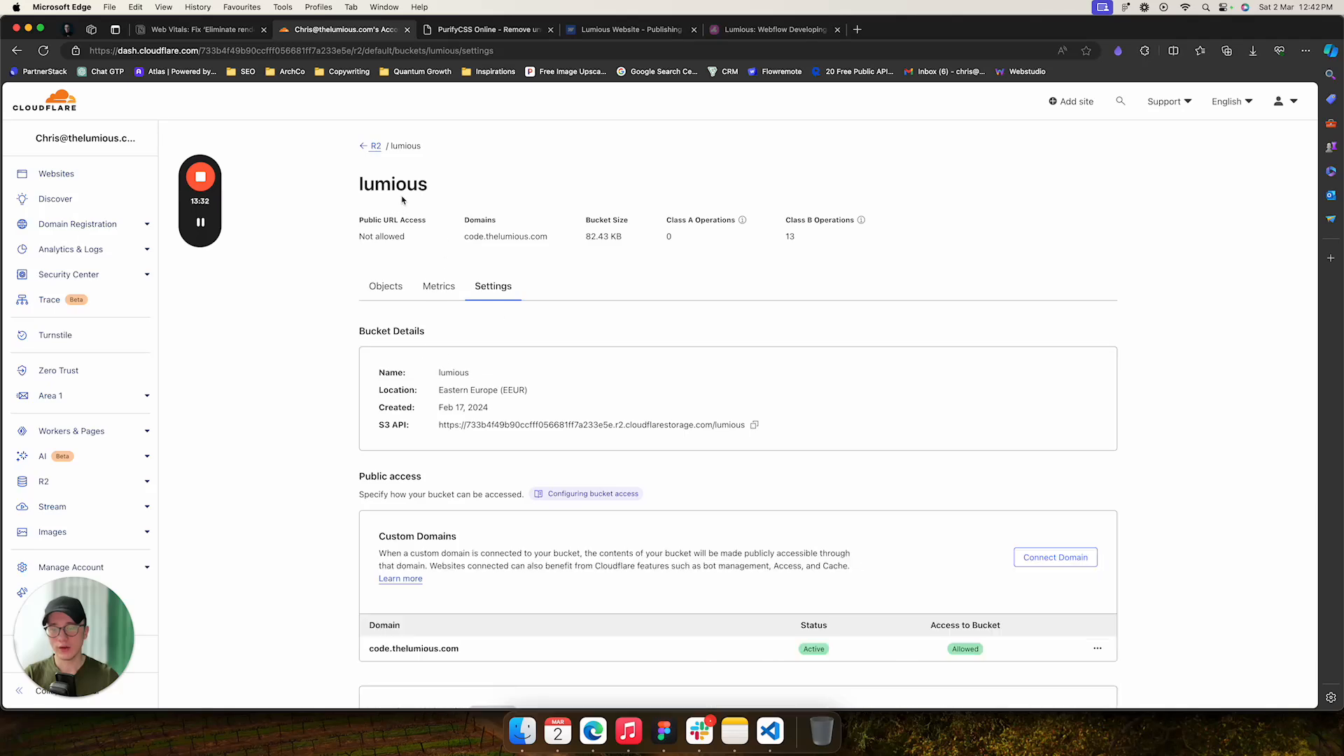
{"action": "scroll", "coordinate": [403, 386], "scroll_direction": "down", "scroll_amount": 5}
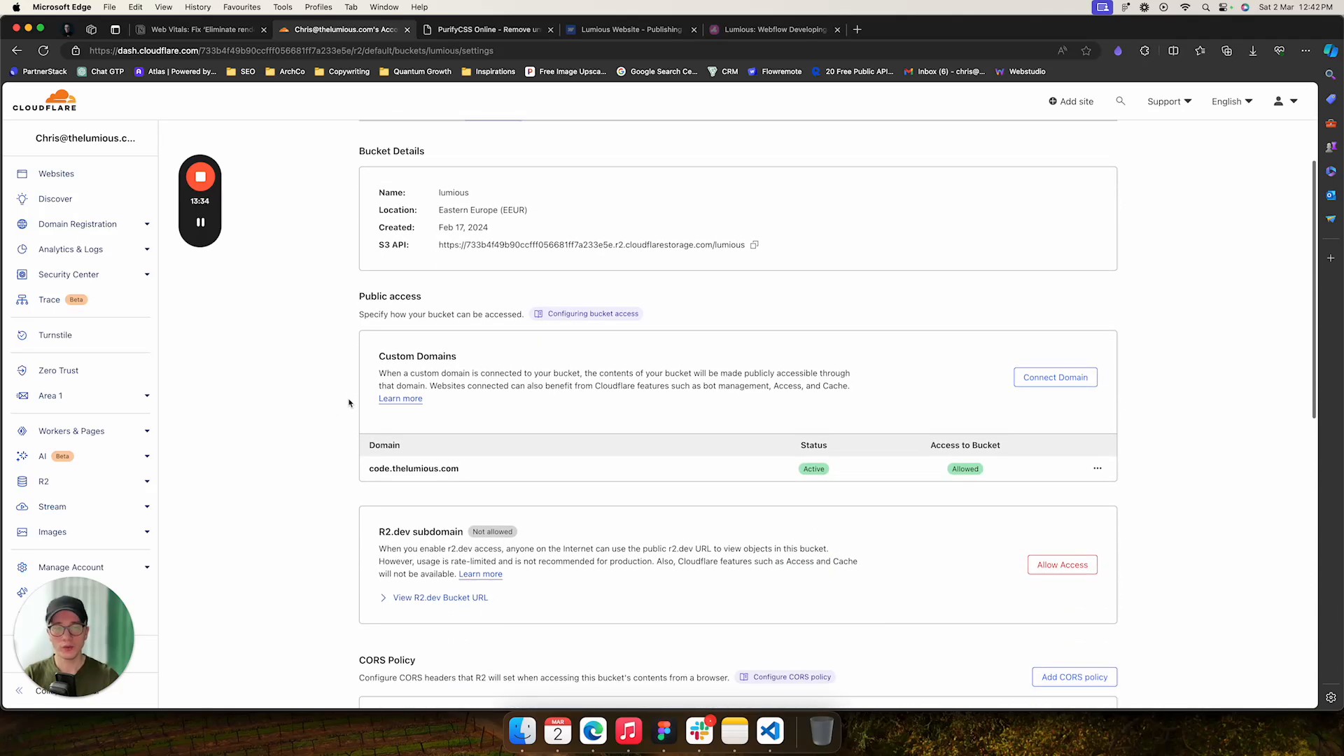
{"action": "scroll", "coordinate": [350, 346], "scroll_direction": "up", "scroll_amount": 3}
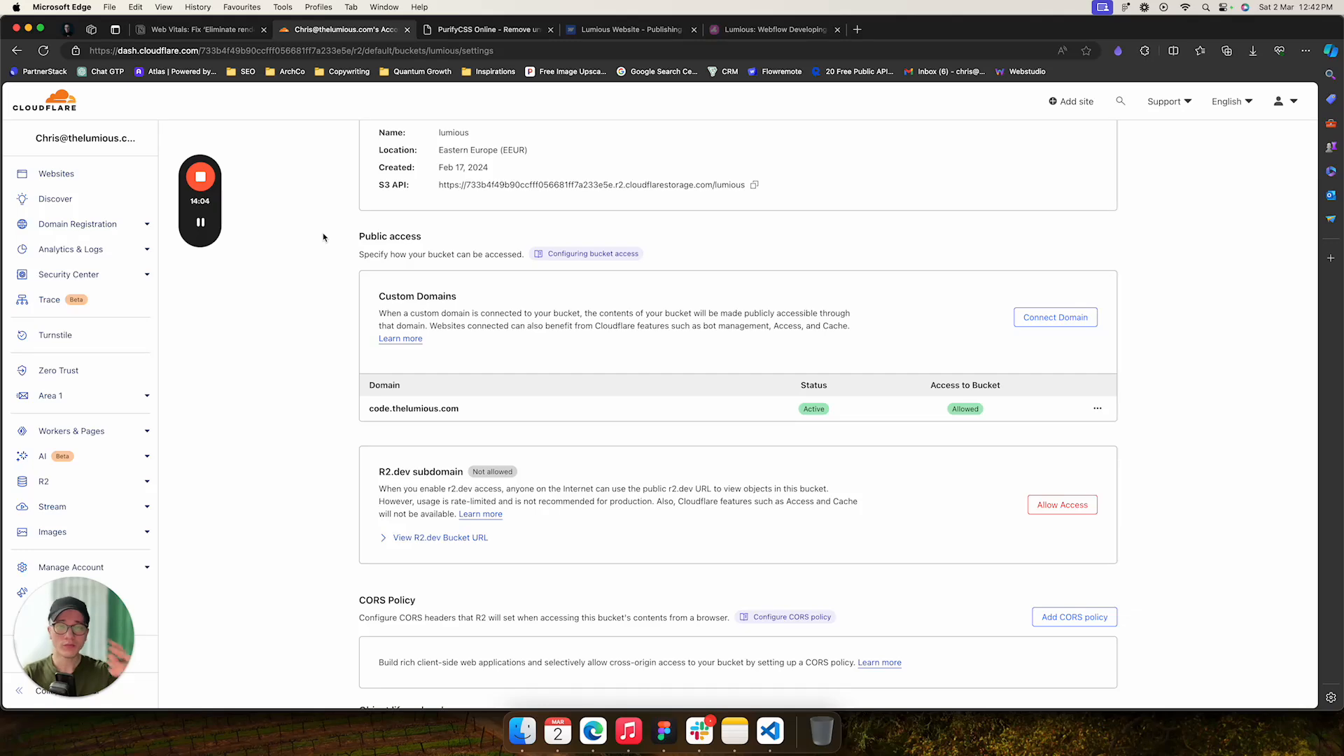
{"action": "scroll", "coordinate": [308, 242], "scroll_direction": "up", "scroll_amount": 4}
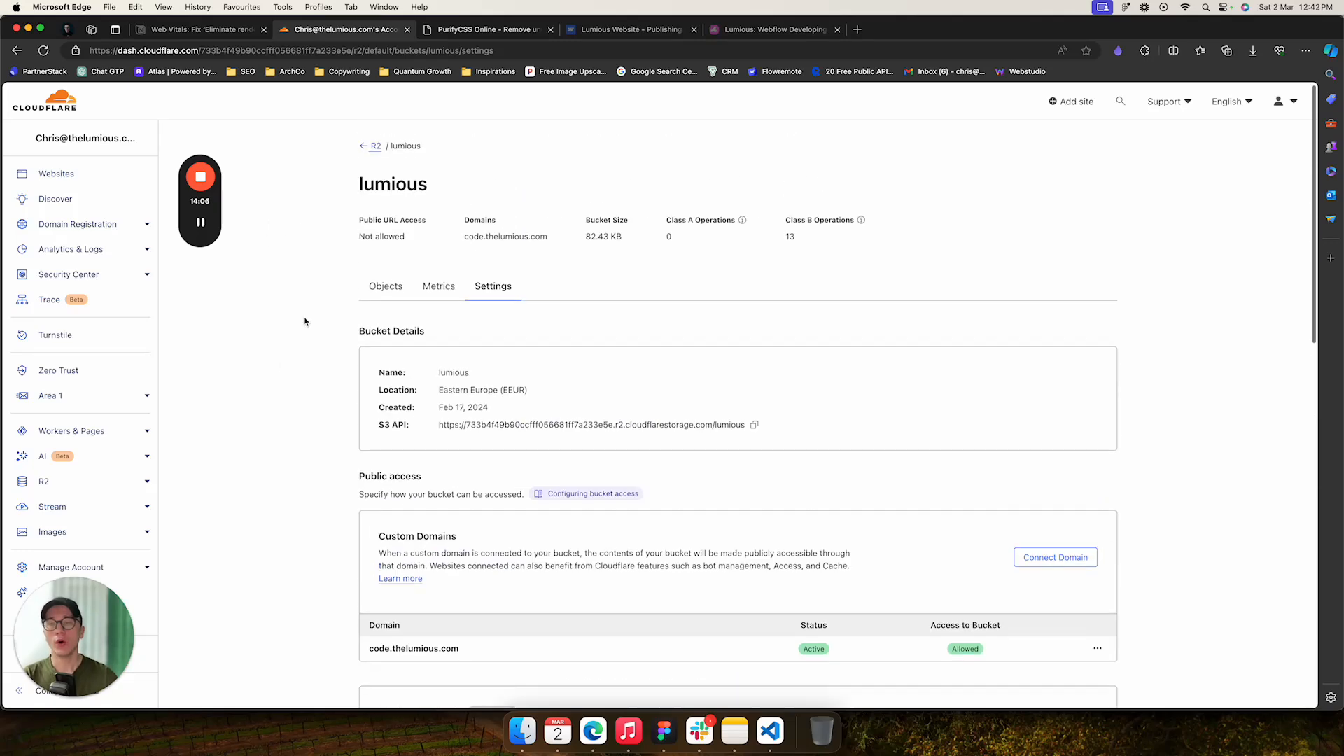
{"action": "left_click", "coordinate": [384, 289]}
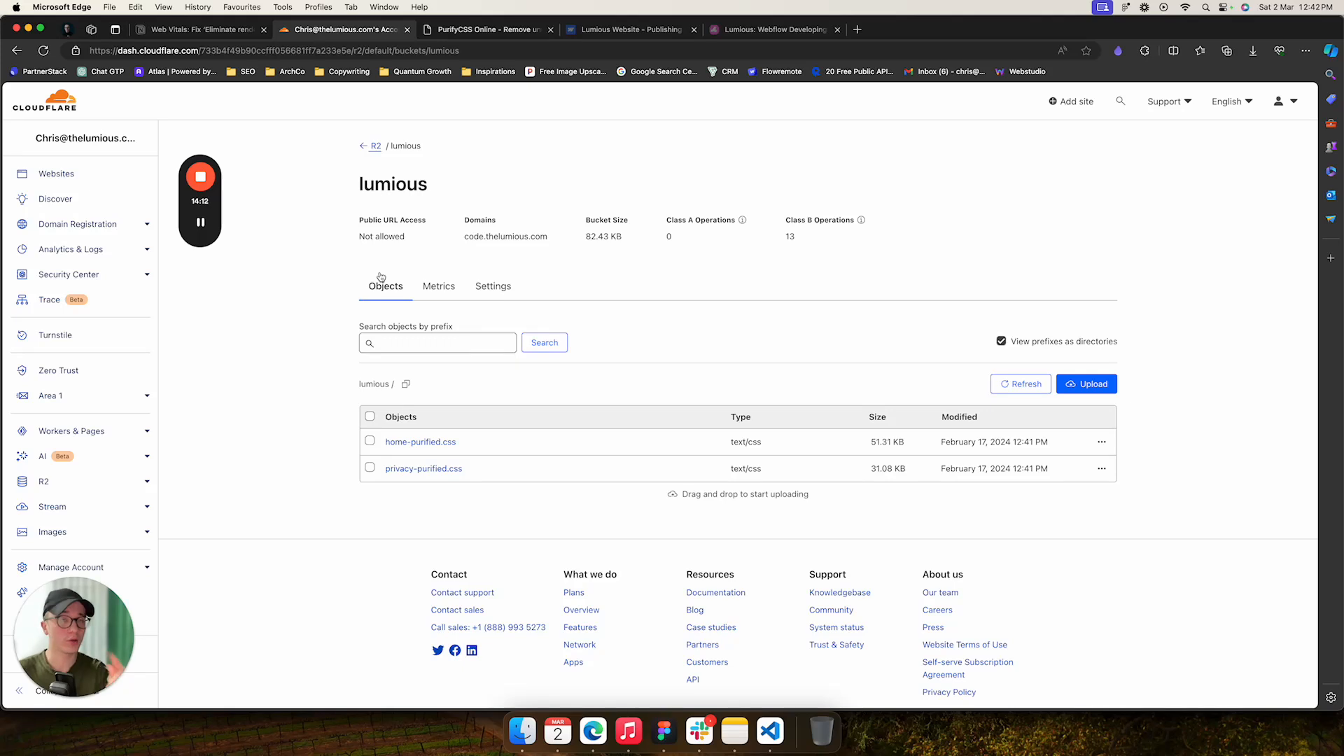
Read the stylesheet link tag instructions under Step 3: Purify CSS in the Notion guide.
{"action": "left_click", "coordinate": [226, 32]}
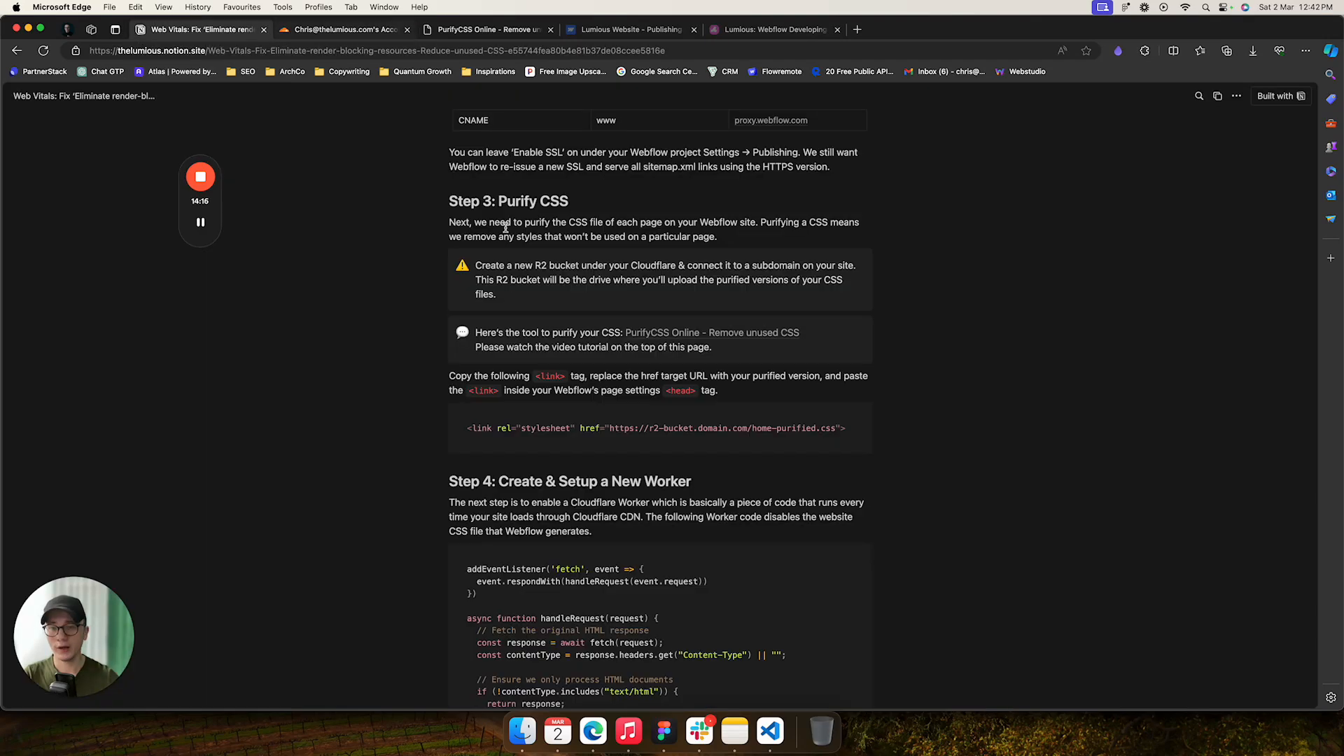
{"action": "scroll", "coordinate": [393, 354], "scroll_direction": "down", "scroll_amount": 1}
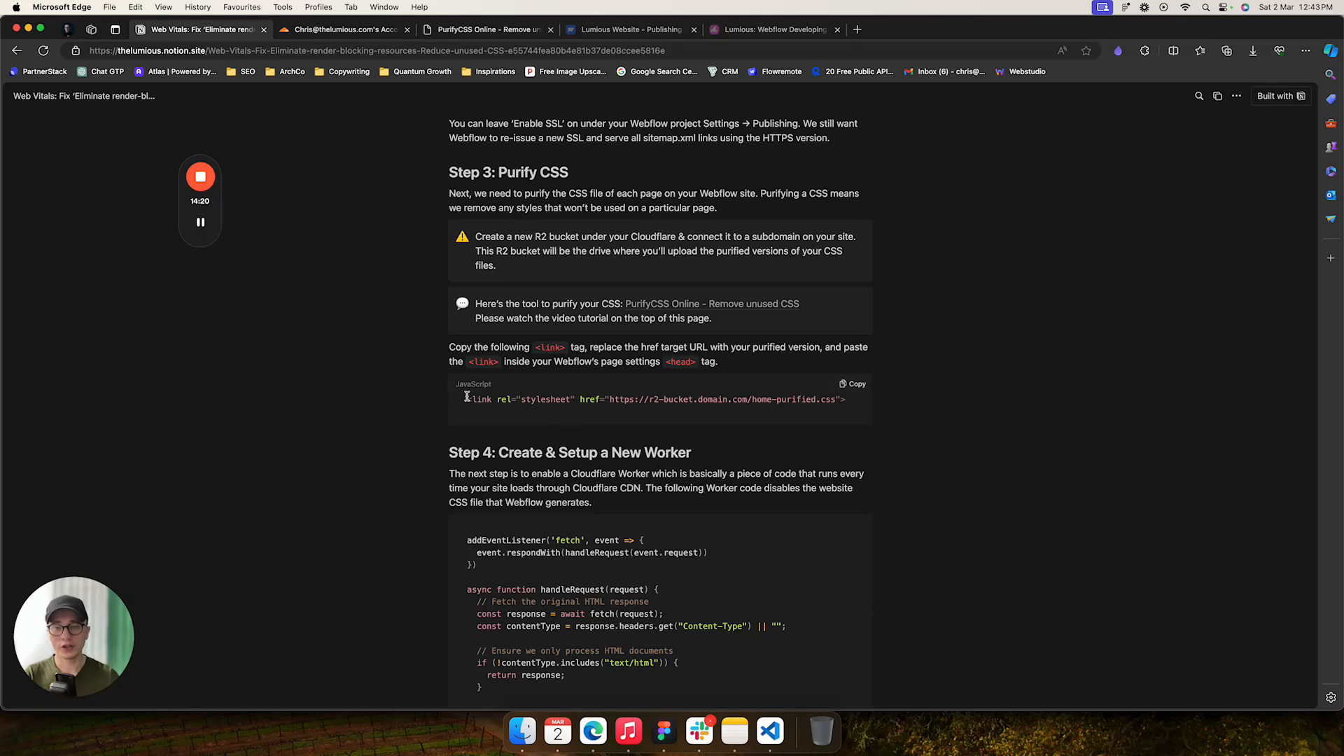
{"action": "left_click_drag", "start_coordinate": [465, 401], "coordinate": [692, 400]}
{"action": "left_click", "coordinate": [849, 405]}
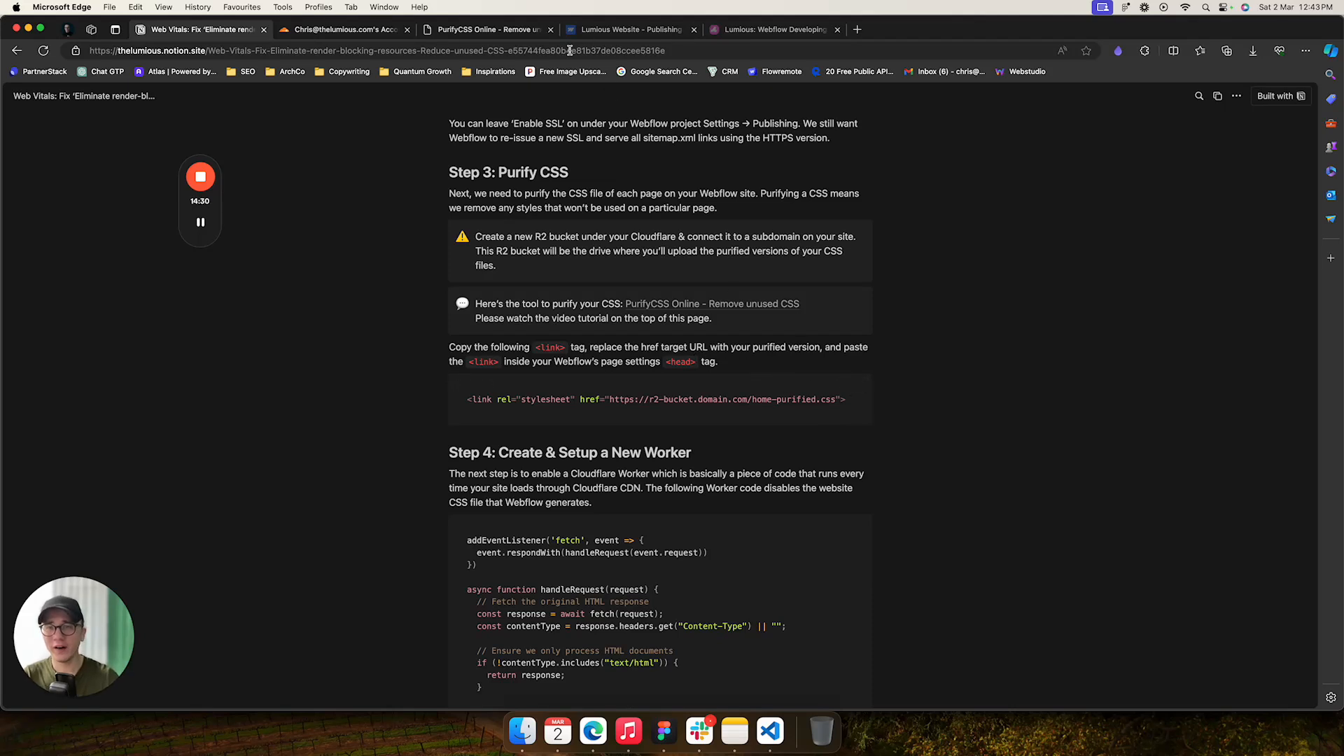
Open the Lumious Website project in the Webflow Designer from its publishing settings.
{"action": "left_click", "coordinate": [615, 32]}
{"action": "scroll", "coordinate": [883, 181], "scroll_direction": "up", "scroll_amount": 10}
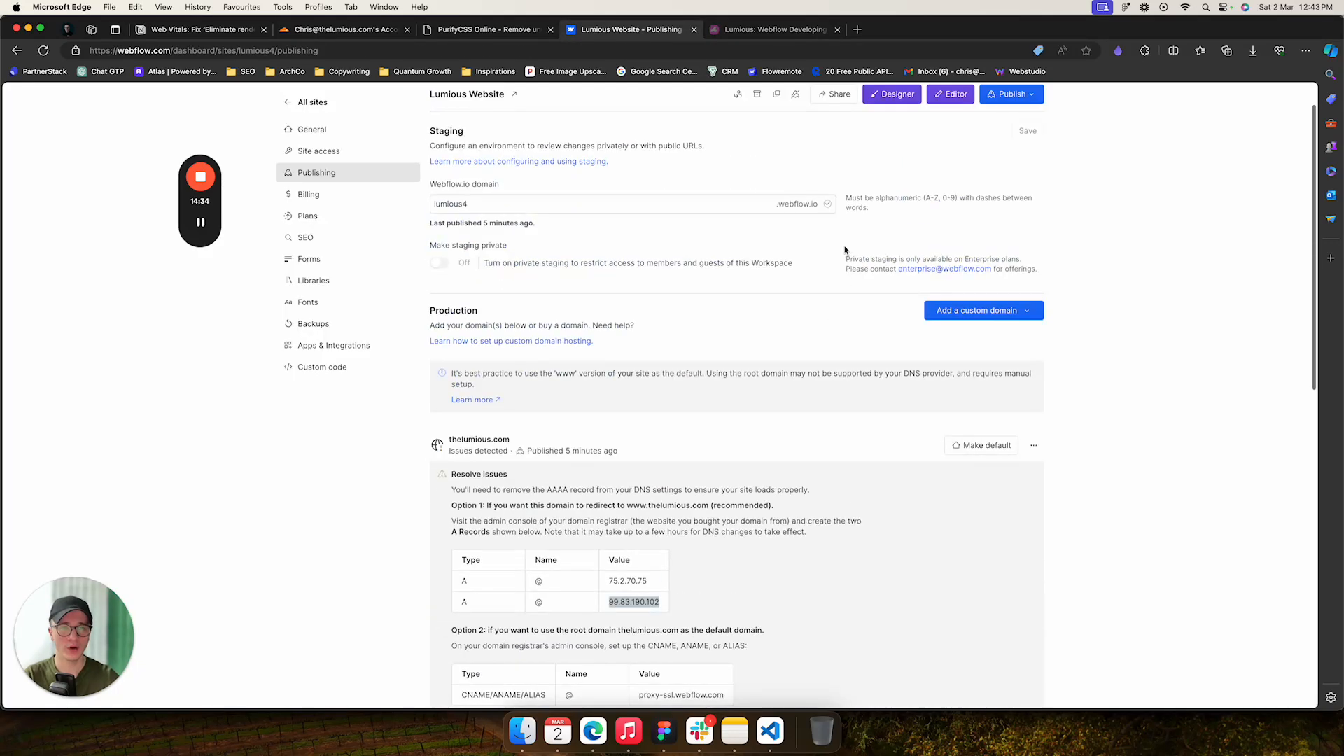
{"action": "left_click", "coordinate": [898, 139]}
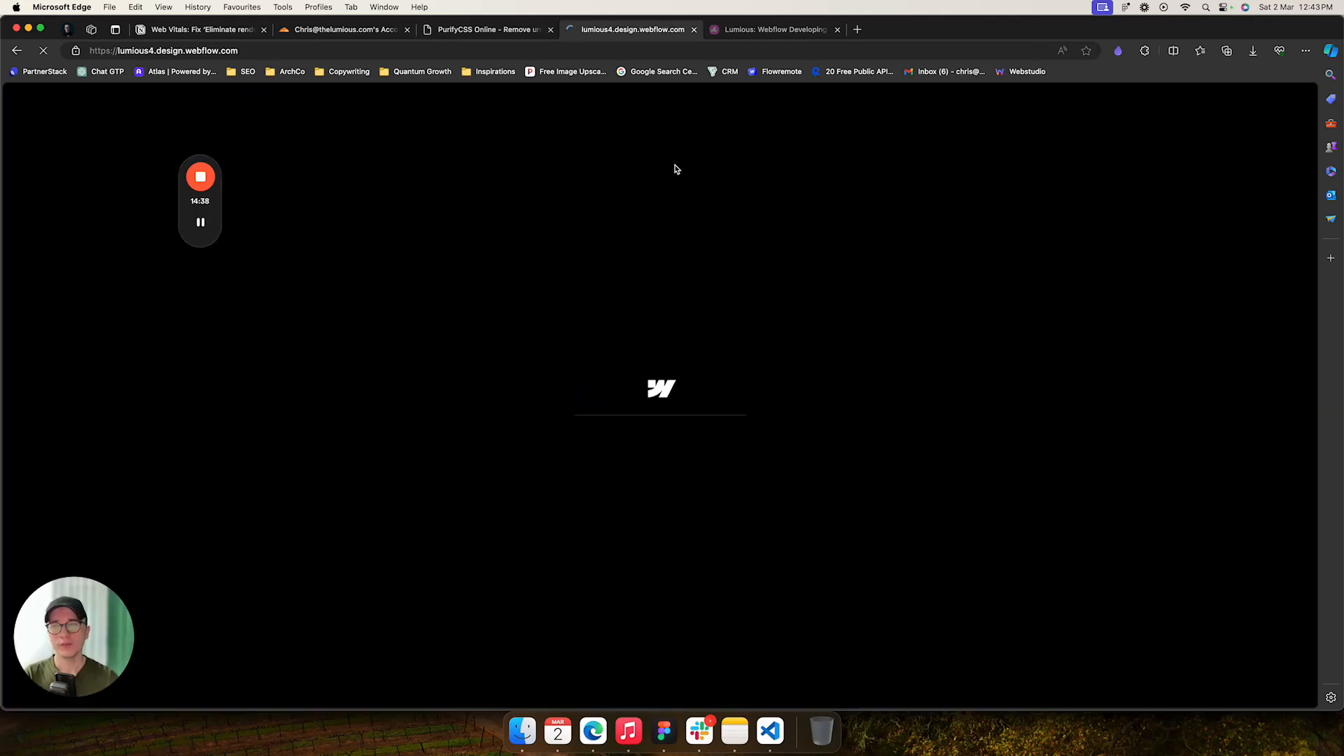
Copy the home-purified.css stylesheet link tag from Step 3 of the Notion guide.
{"action": "left_click", "coordinate": [210, 29]}
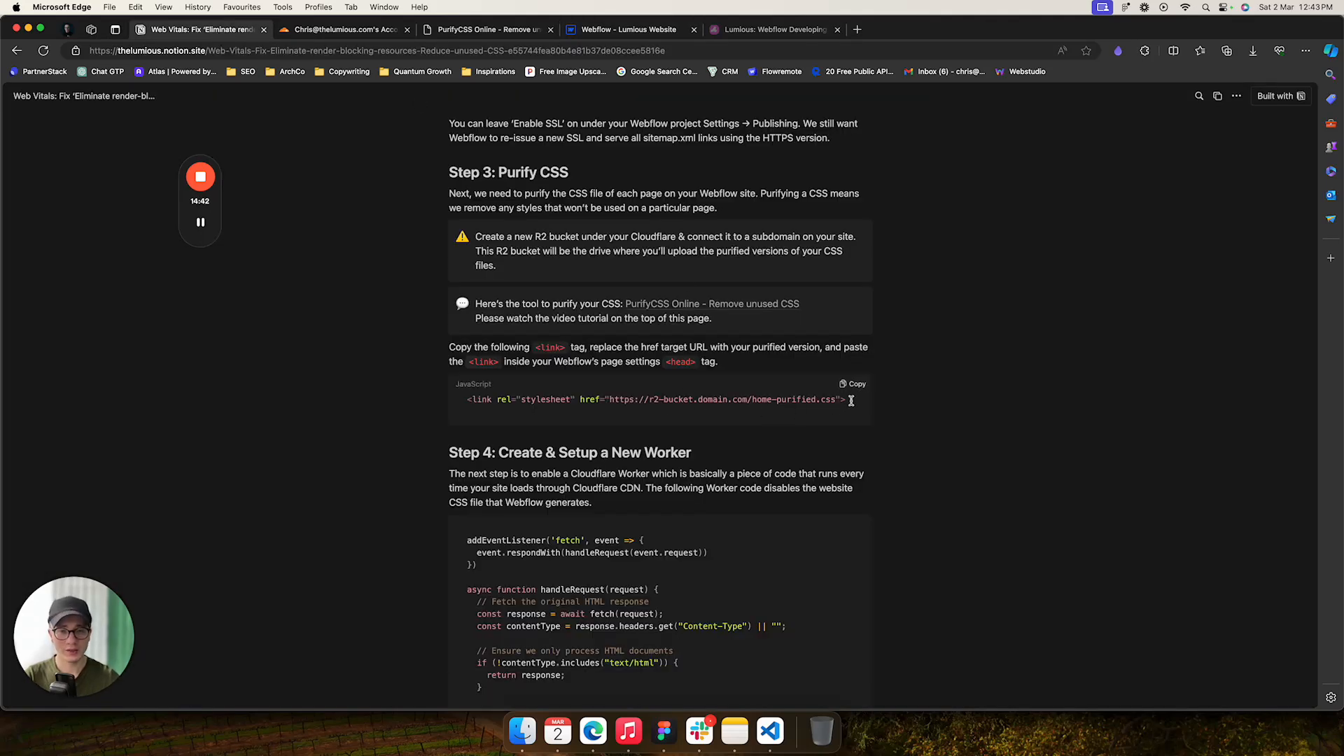
{"action": "left_click", "coordinate": [858, 386]}
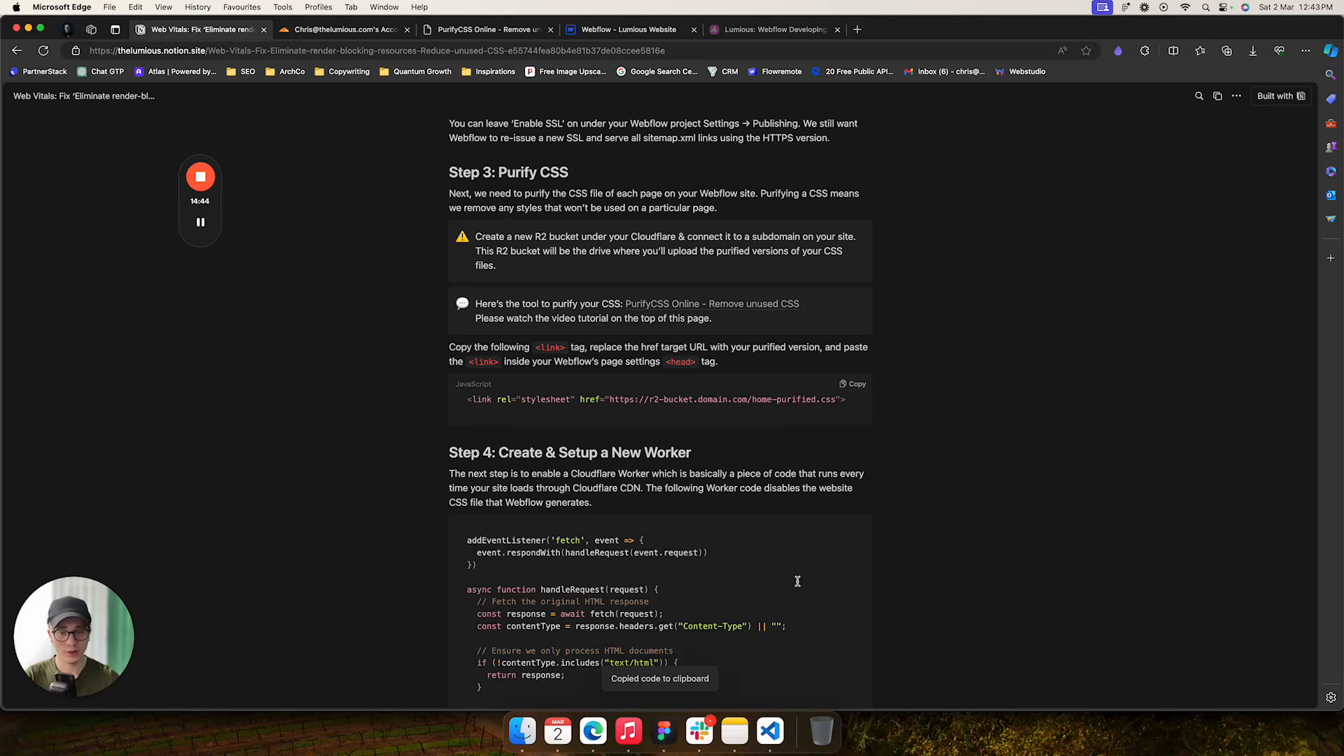
Switch to Visual Studio Code and paste the copied stylesheet link tag into the empty Untitled-3 file at a larger text size.
{"action": "left_click", "coordinate": [773, 731]}
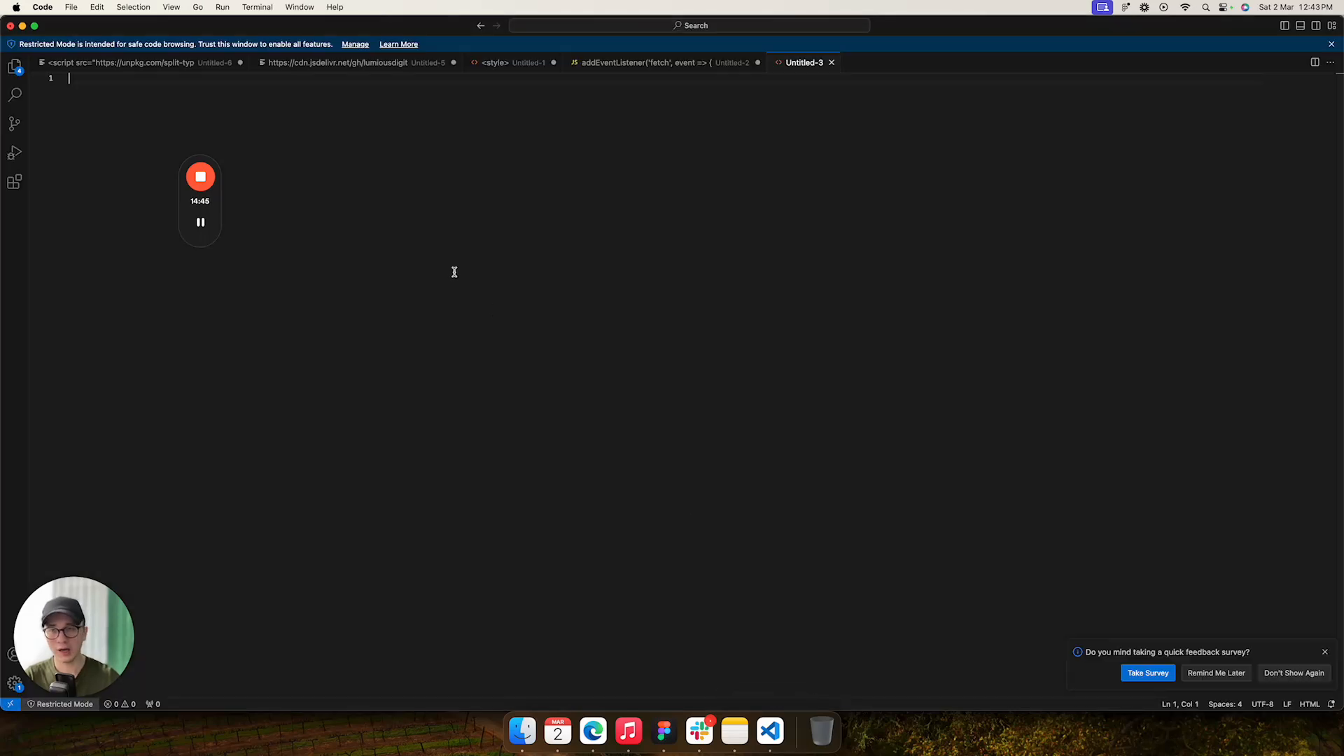
{"action": "left_click", "coordinate": [123, 78]}
{"action": "key", "text": "super+v"}
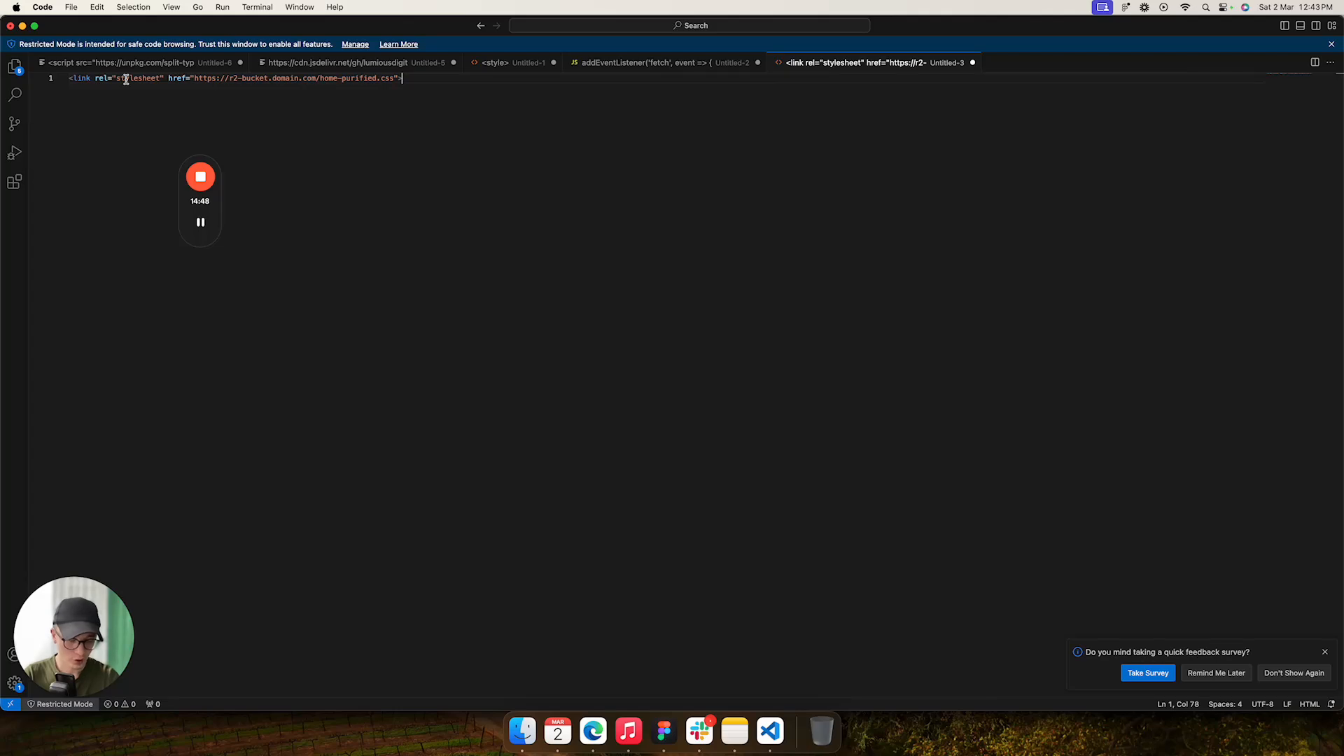
{"action": "key", "text": "super+equal"}
{"action": "key", "text": "super+equal"}
{"action": "key", "text": "super+minus"}
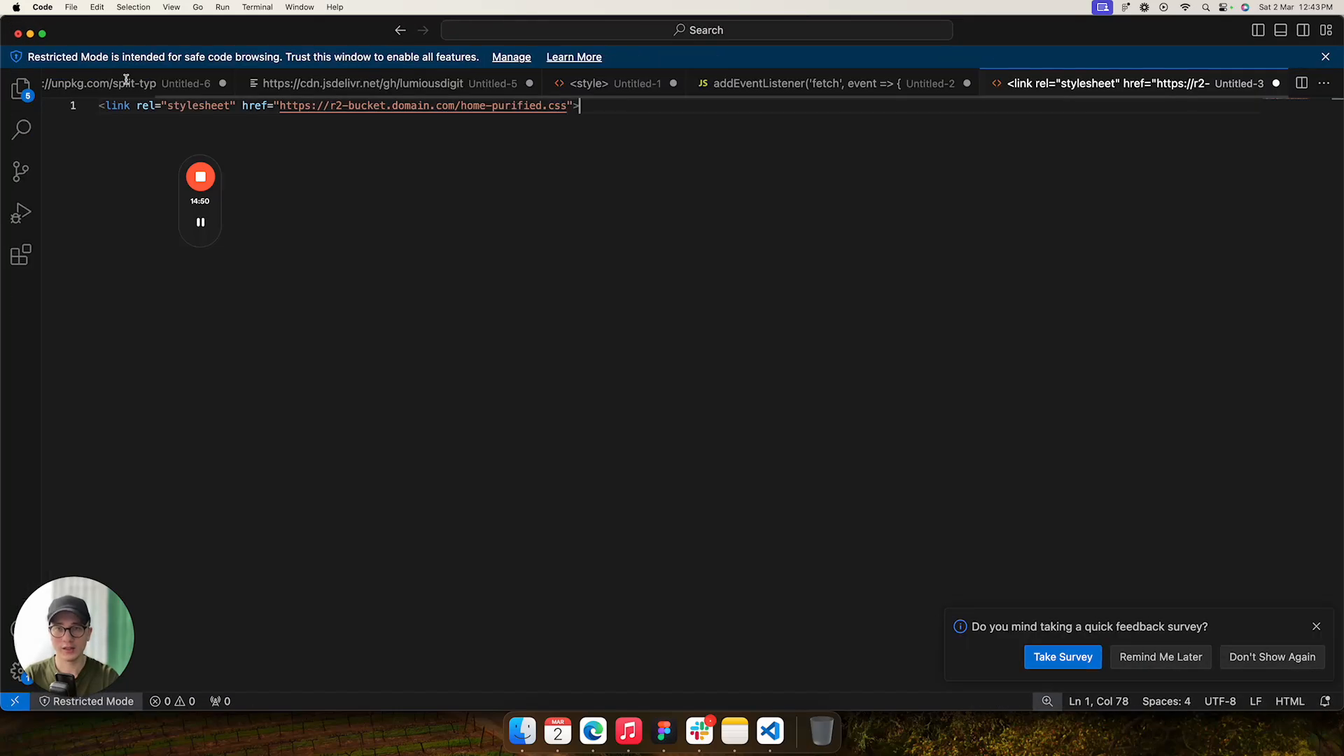
{"action": "key", "text": "super+equal"}
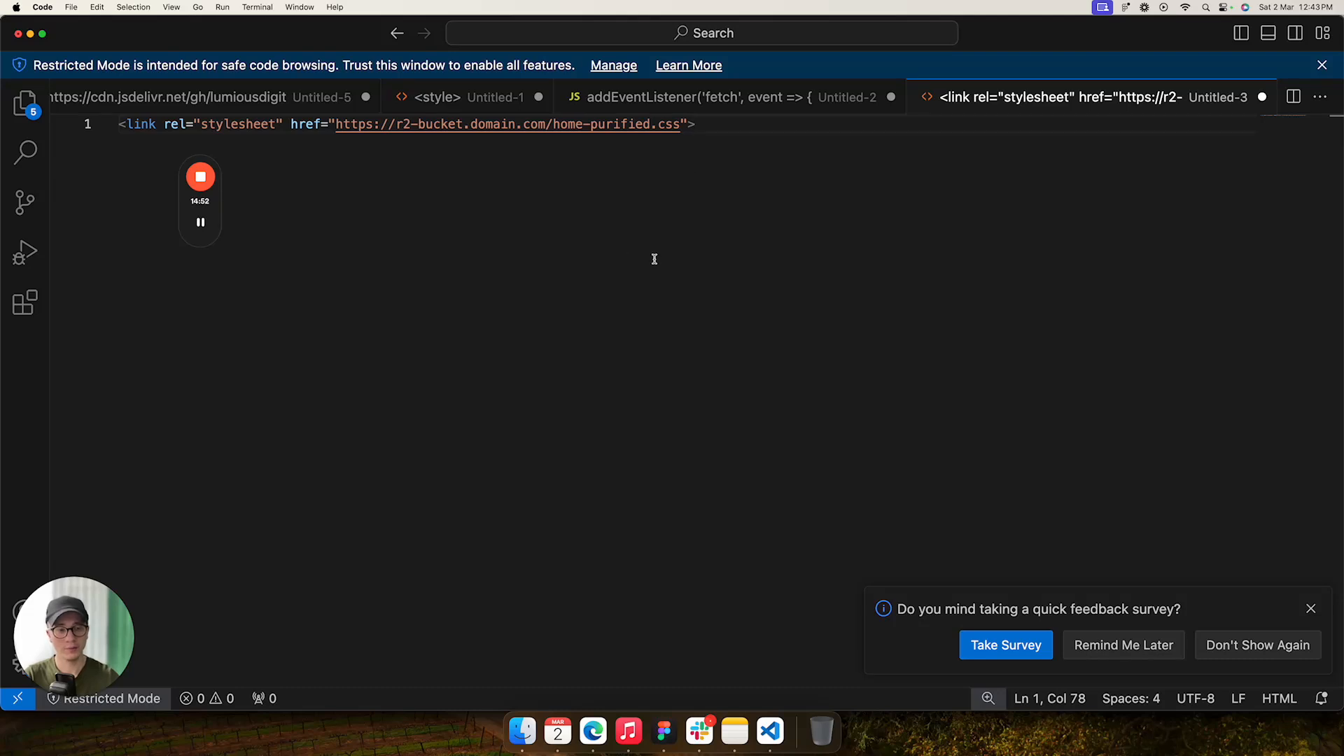
Examine the link tag's parts: the link element, the stylesheet relation, and the home-purified.css file name in the href.
{"action": "left_click", "coordinate": [272, 124]}
{"action": "double_click", "coordinate": [135, 124]}
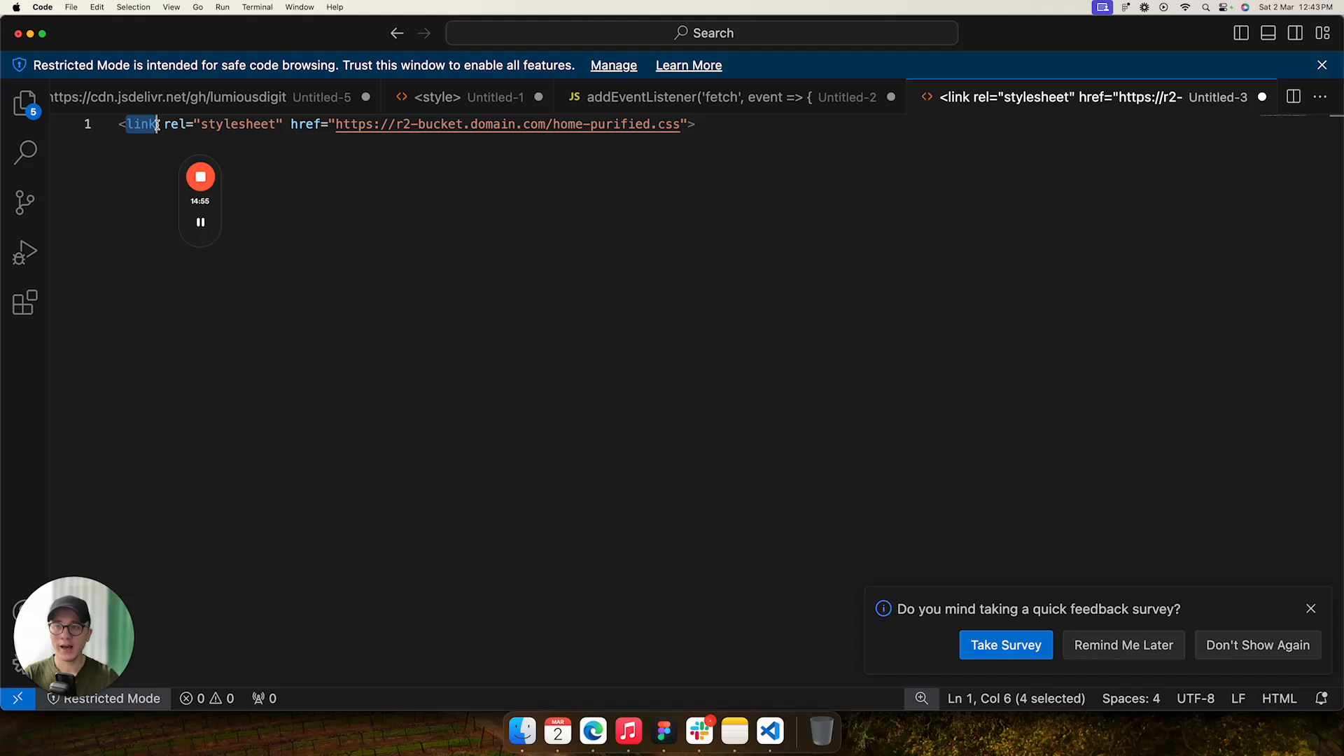
{"action": "left_click", "coordinate": [227, 124]}
{"action": "left_click_drag", "start_coordinate": [201, 124], "coordinate": [277, 123]}
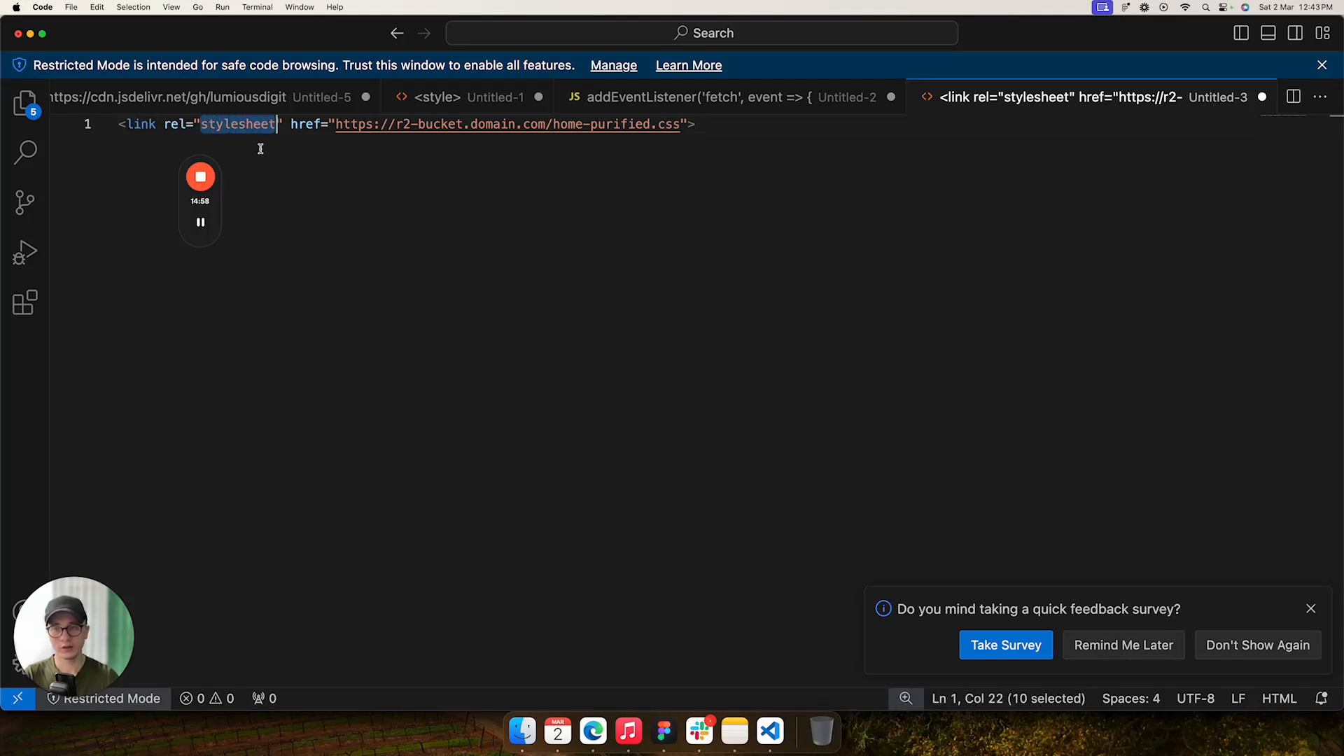
{"action": "left_click", "coordinate": [521, 136]}
{"action": "left_click_drag", "start_coordinate": [553, 124], "coordinate": [681, 124]}
{"action": "left_click", "coordinate": [455, 123]}
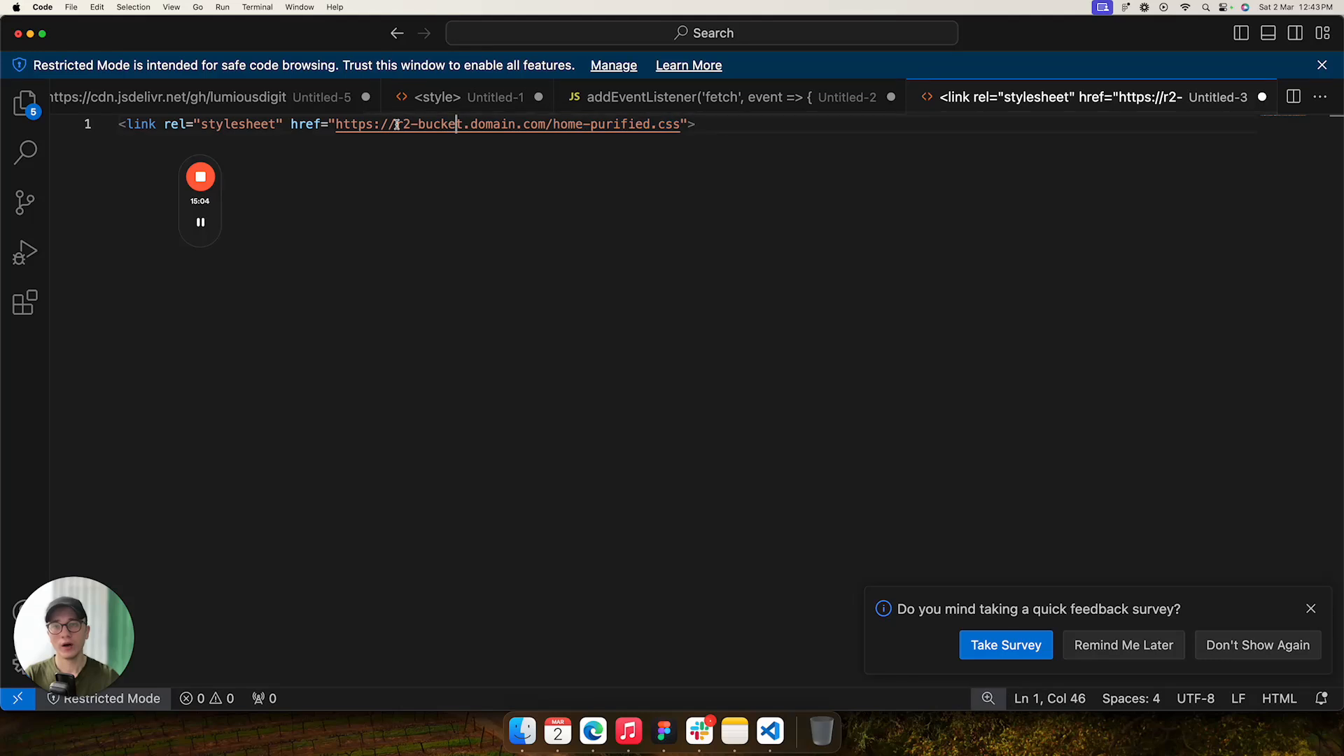
In the link tag's href, replace r2-bucket with code and domain with thelumious.com, and select the URL.
{"action": "left_click_drag", "start_coordinate": [393, 123], "coordinate": [462, 124]}
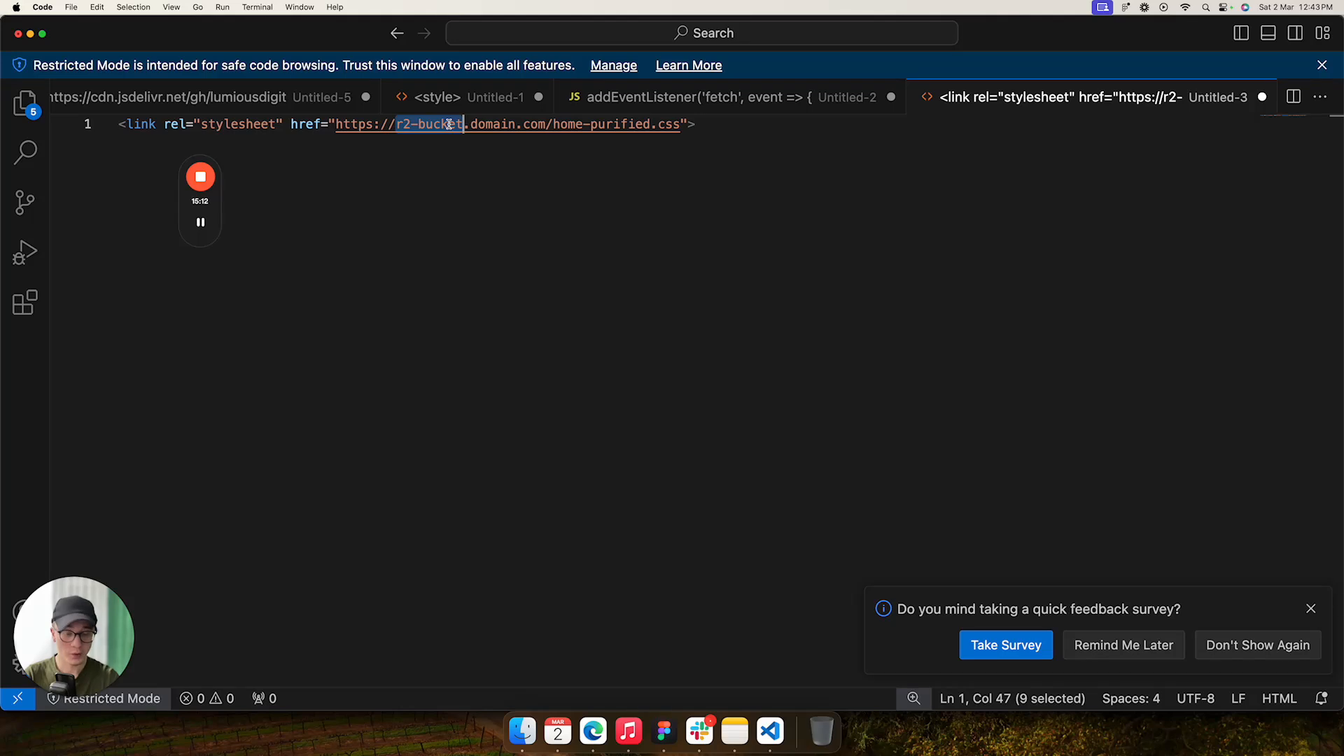
{"action": "type", "text": "code"}
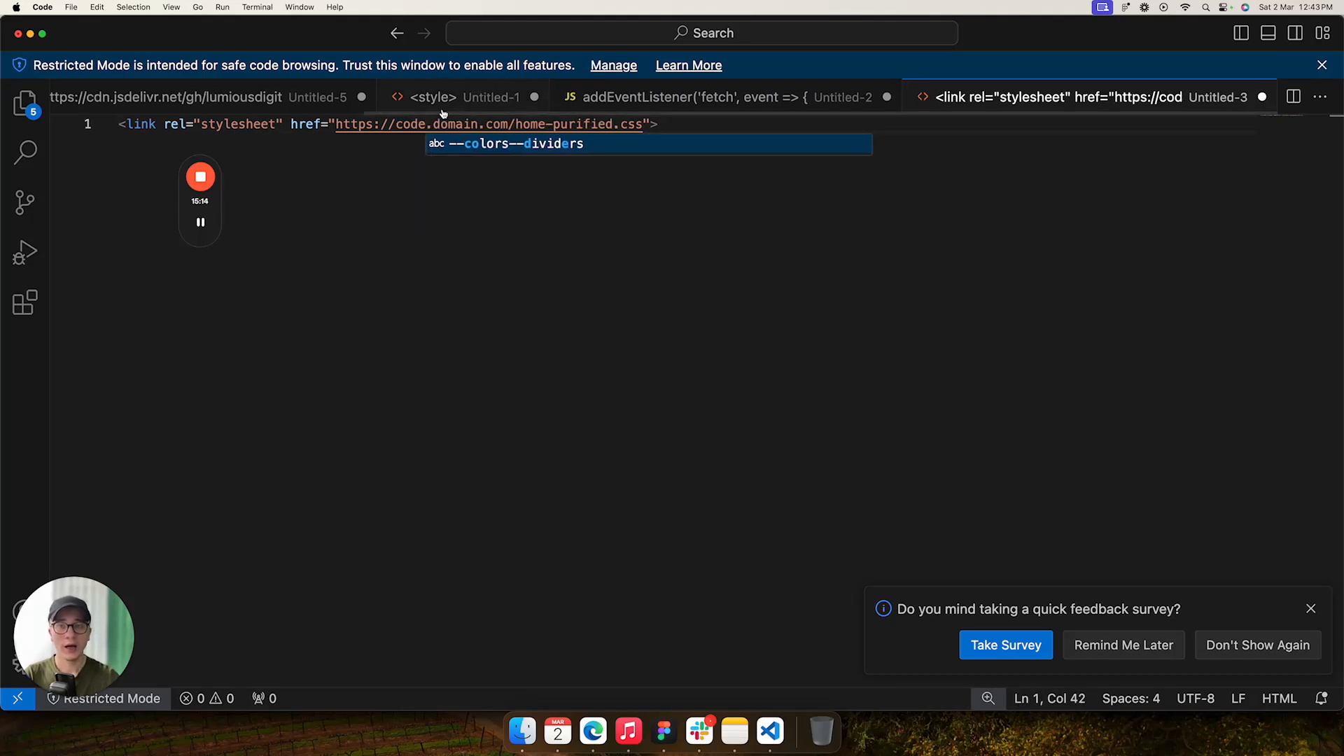
{"action": "left_click", "coordinate": [449, 124]}
{"action": "double_click", "coordinate": [449, 124]}
{"action": "type", "text": "thelumi"}
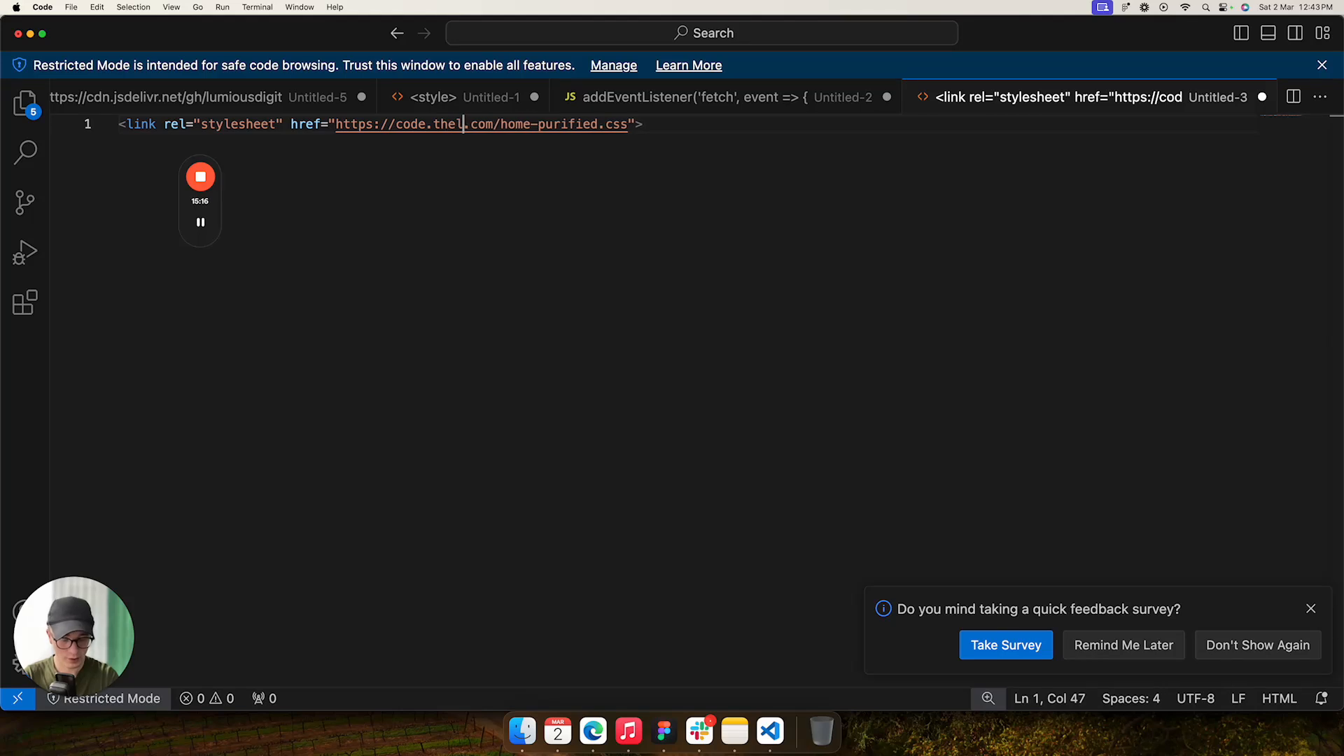
{"action": "type", "text": "ous.com"}
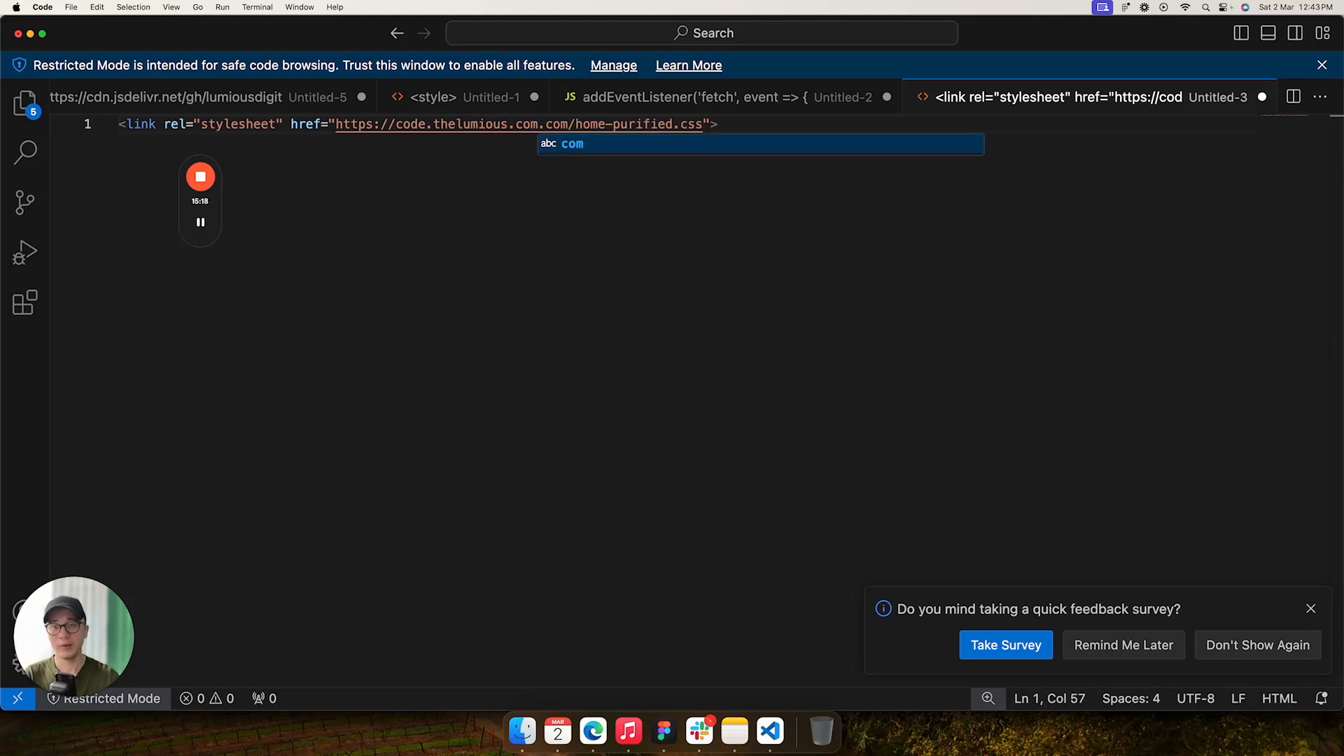
{"action": "left_click", "coordinate": [435, 155]}
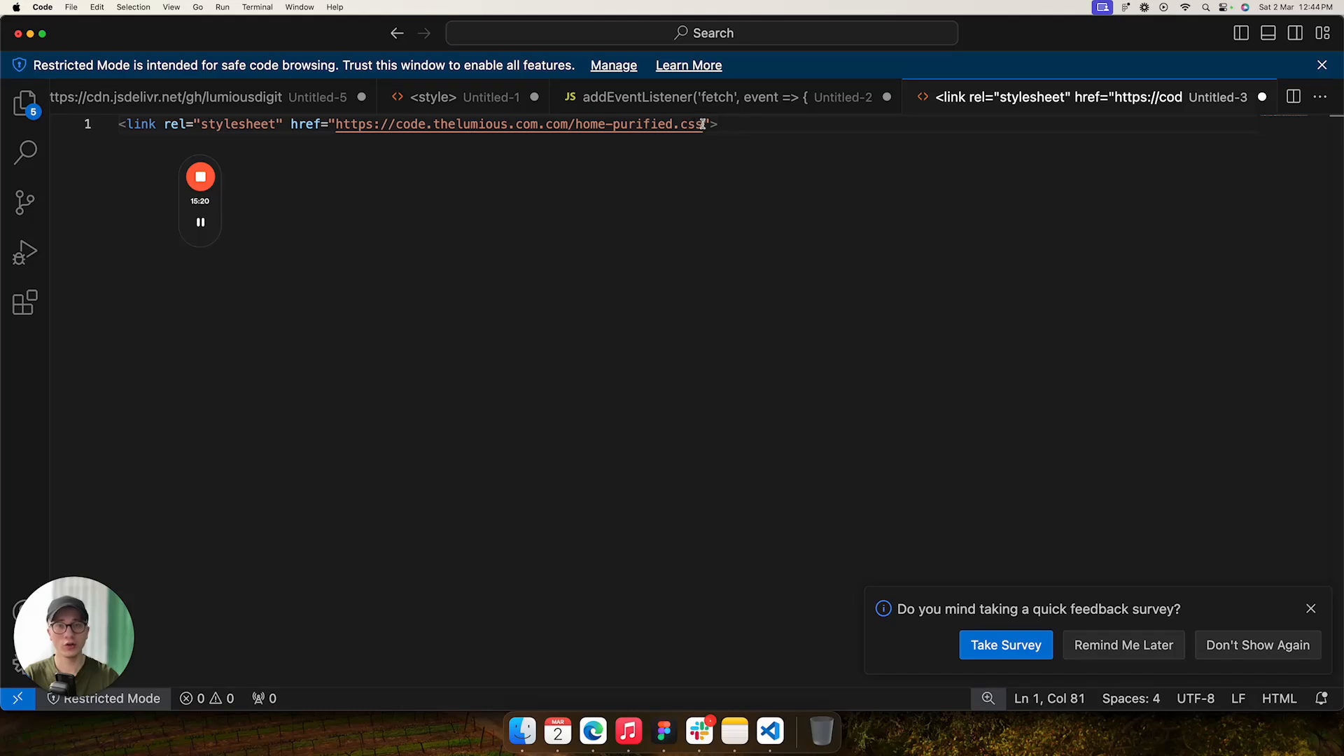
{"action": "left_click_drag", "start_coordinate": [702, 124], "coordinate": [342, 138]}
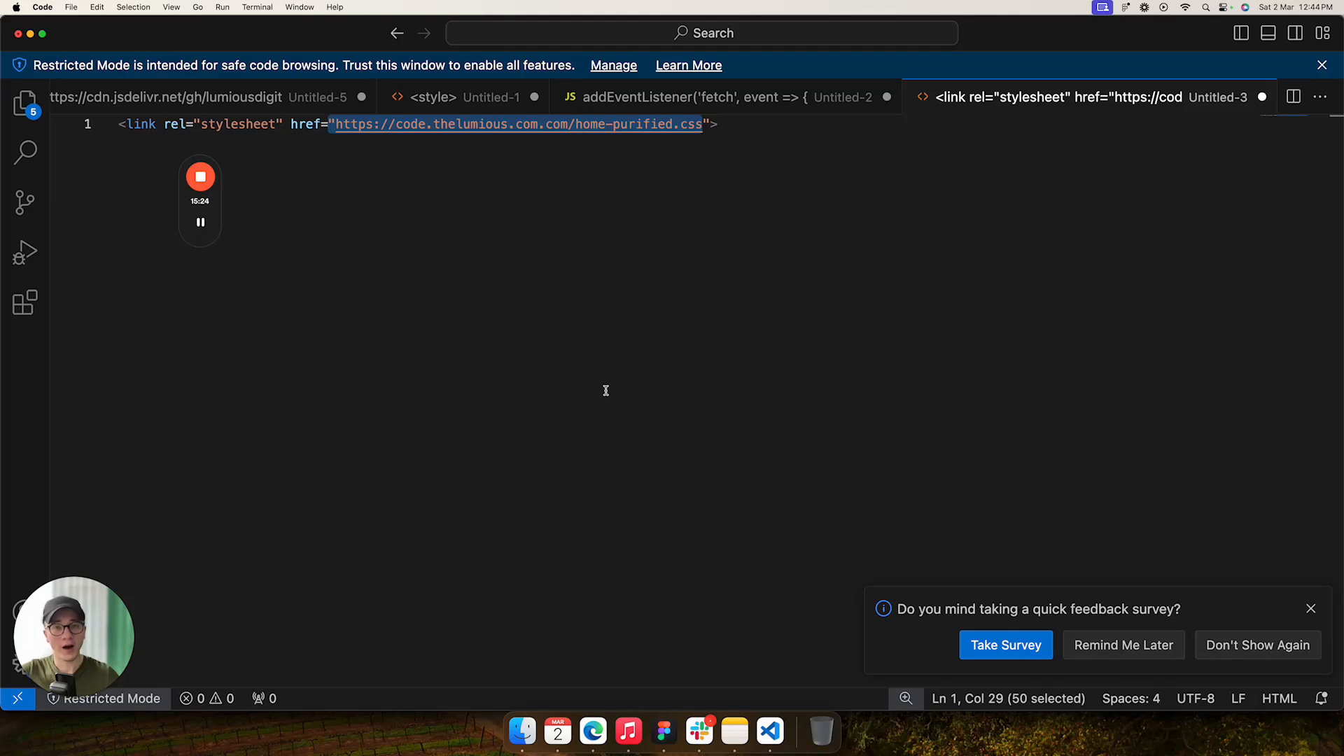
Switch to Microsoft Edge, open the Home page settings in the Webflow Designer, and review the home-purified.css link tag in the head custom code.
{"action": "left_click", "coordinate": [594, 732]}
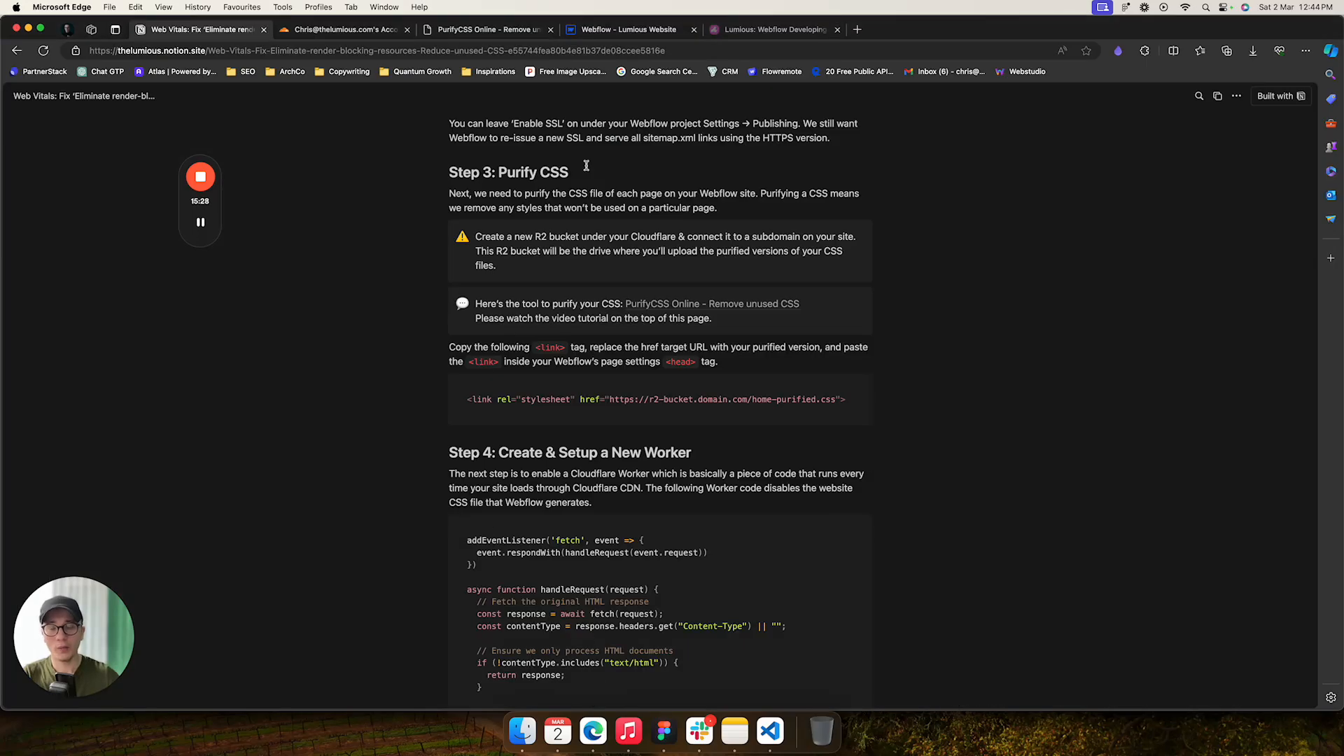
{"action": "left_click", "coordinate": [640, 33]}
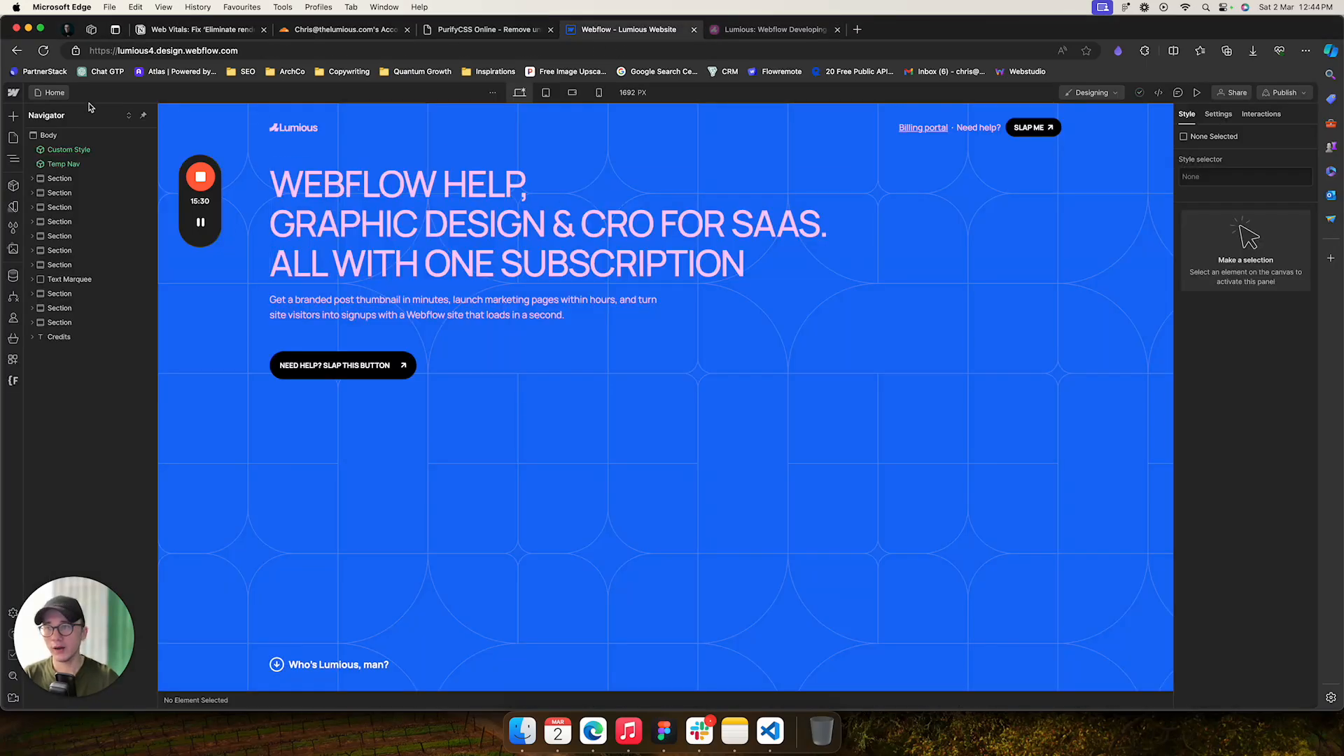
{"action": "left_click", "coordinate": [51, 92]}
{"action": "left_click", "coordinate": [160, 183]}
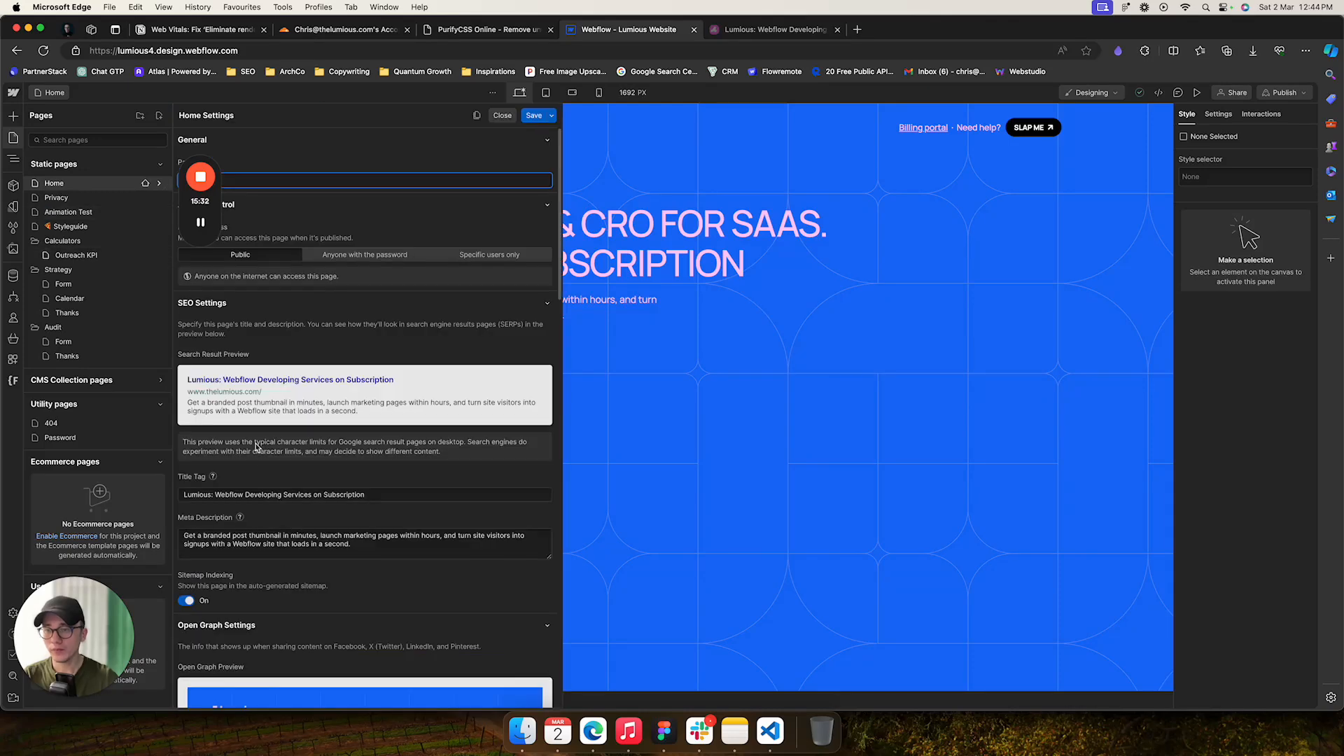
{"action": "scroll", "coordinate": [339, 365], "scroll_direction": "down", "scroll_amount": 15}
{"action": "scroll", "coordinate": [338, 365], "scroll_direction": "down", "scroll_amount": 3}
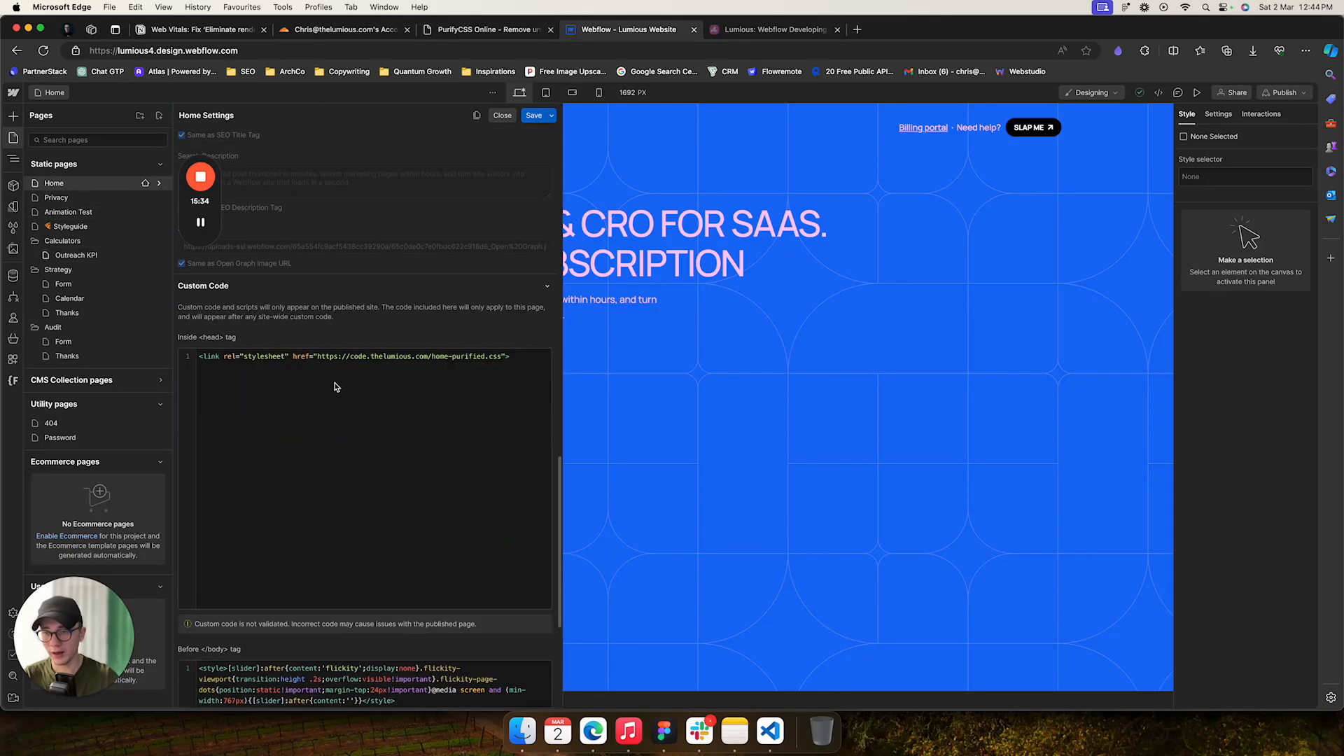
{"action": "left_click_drag", "start_coordinate": [308, 357], "coordinate": [521, 357]}
{"action": "left_click", "coordinate": [521, 357]}
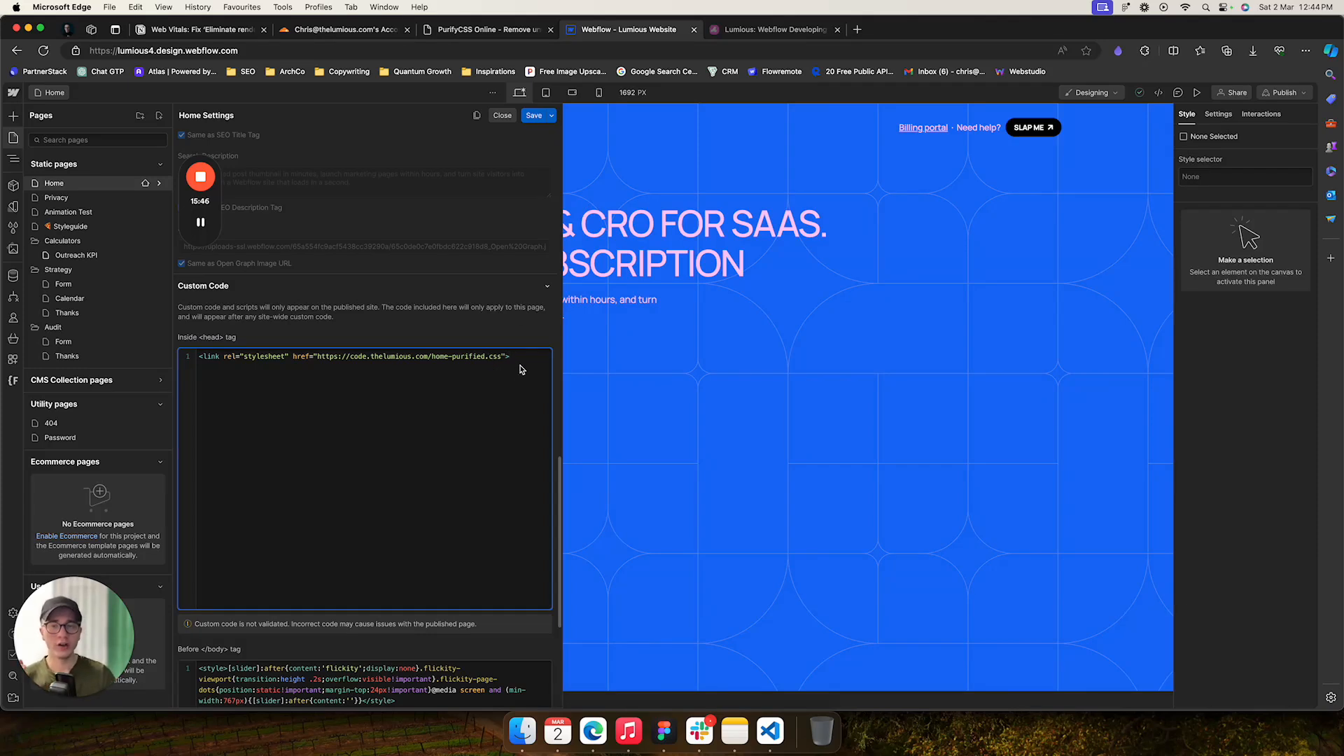
{"action": "left_click_drag", "start_coordinate": [525, 357], "coordinate": [193, 367]}
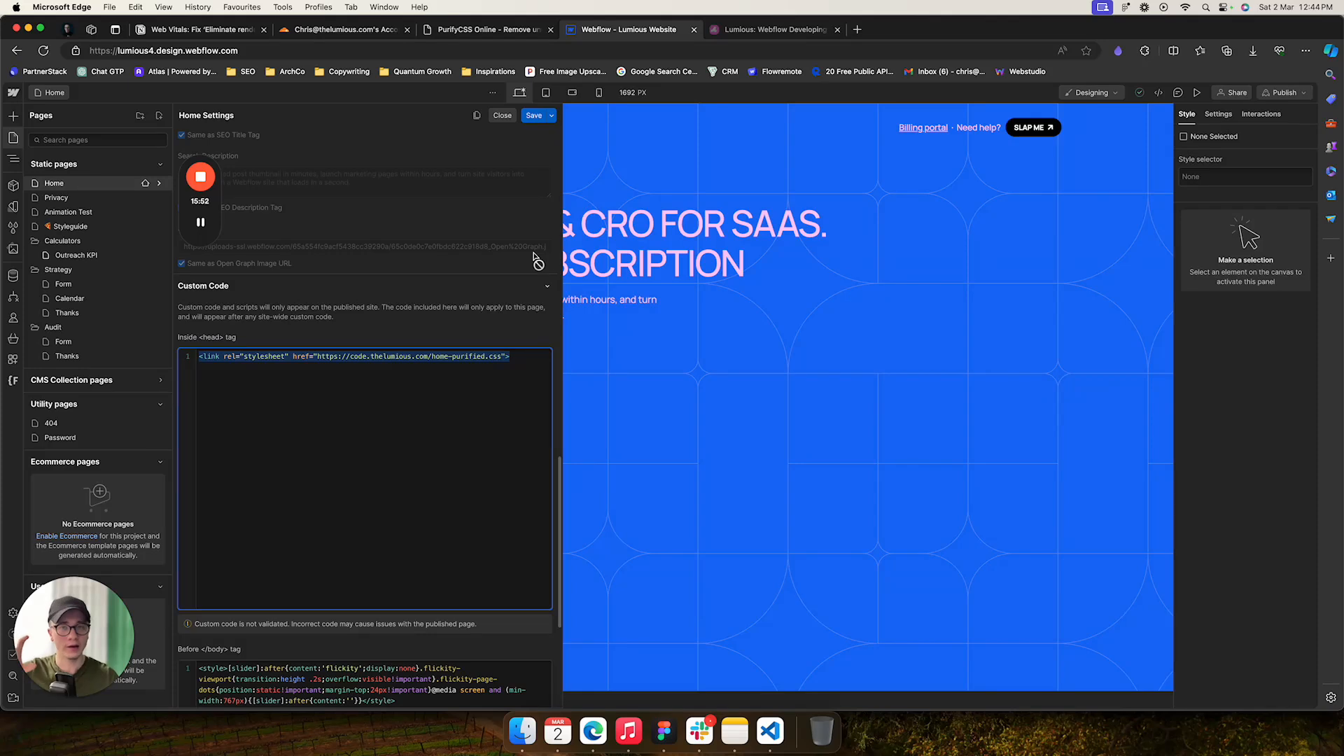
Switch to the InPrivate window with the live thelumious.com site and inspect the head element's contents in the page markup.
{"action": "right_click", "coordinate": [598, 732]}
{"action": "left_click", "coordinate": [635, 578]}
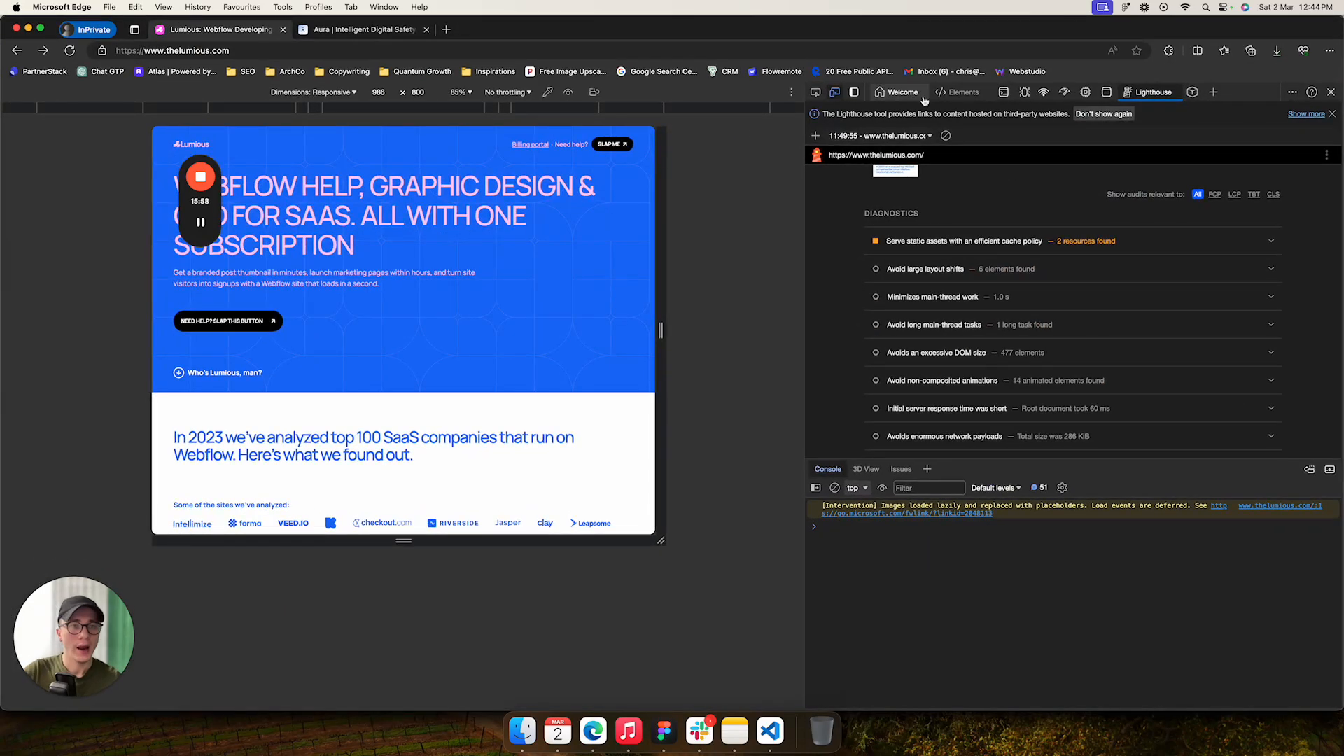
{"action": "left_click", "coordinate": [958, 92]}
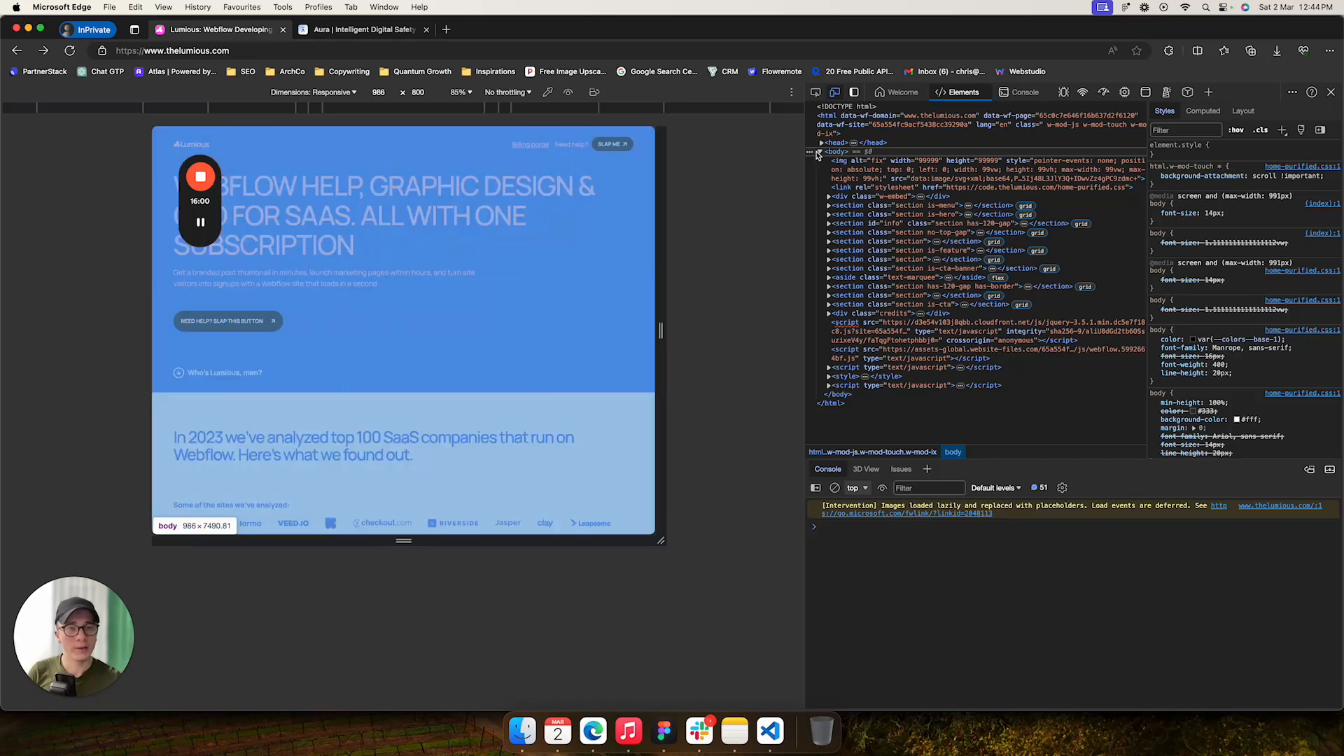
{"action": "left_click", "coordinate": [823, 142]}
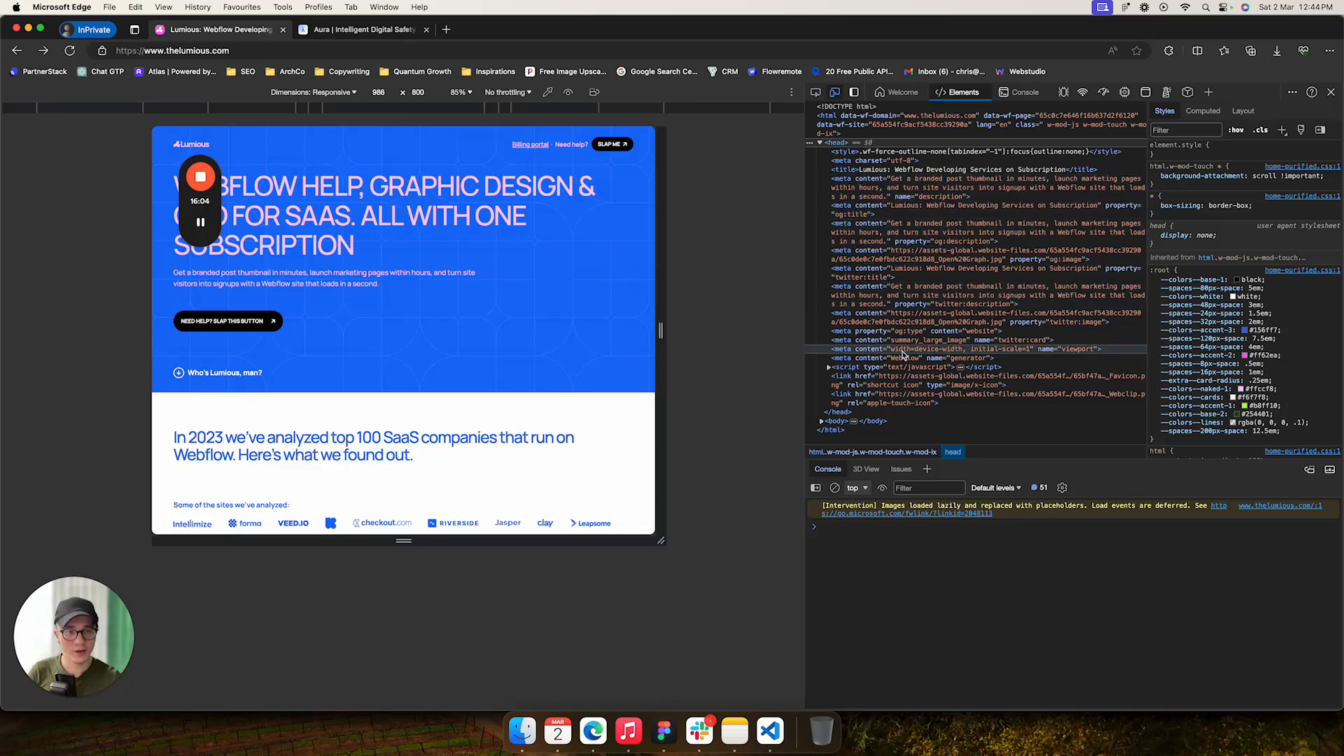
{"action": "left_click", "coordinate": [822, 144]}
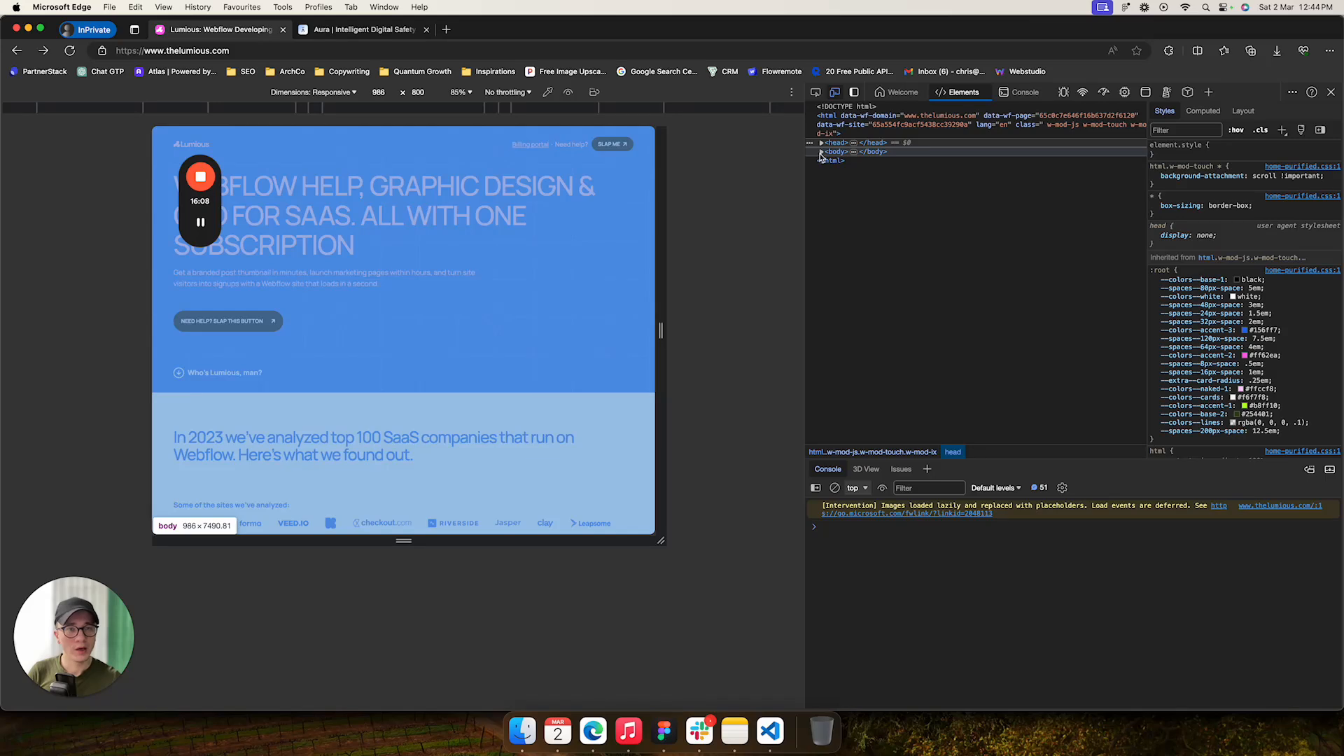
Inspect the home-purified.css link inside the live page's body element and compare its placement with the head element.
{"action": "left_click", "coordinate": [820, 152]}
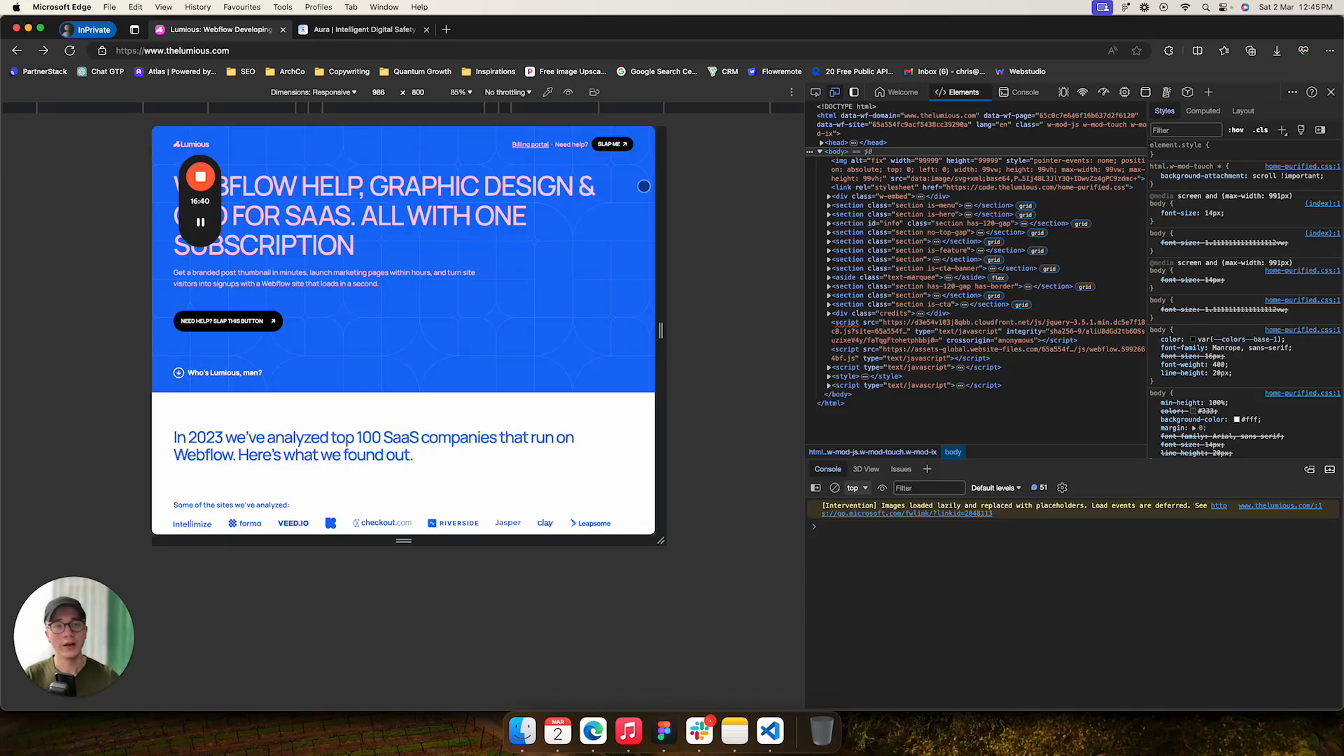
{"action": "left_click", "coordinate": [866, 187]}
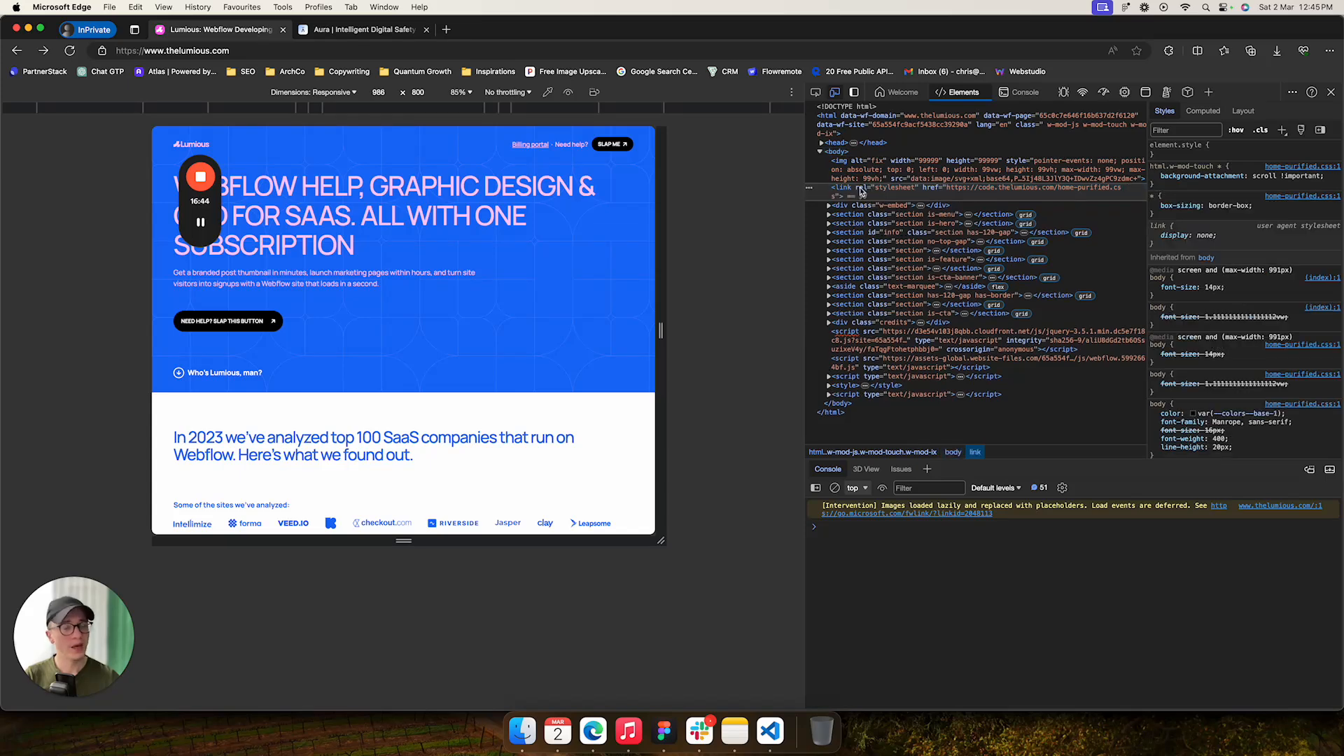
{"action": "left_click", "coordinate": [821, 152]}
{"action": "left_click", "coordinate": [822, 145]}
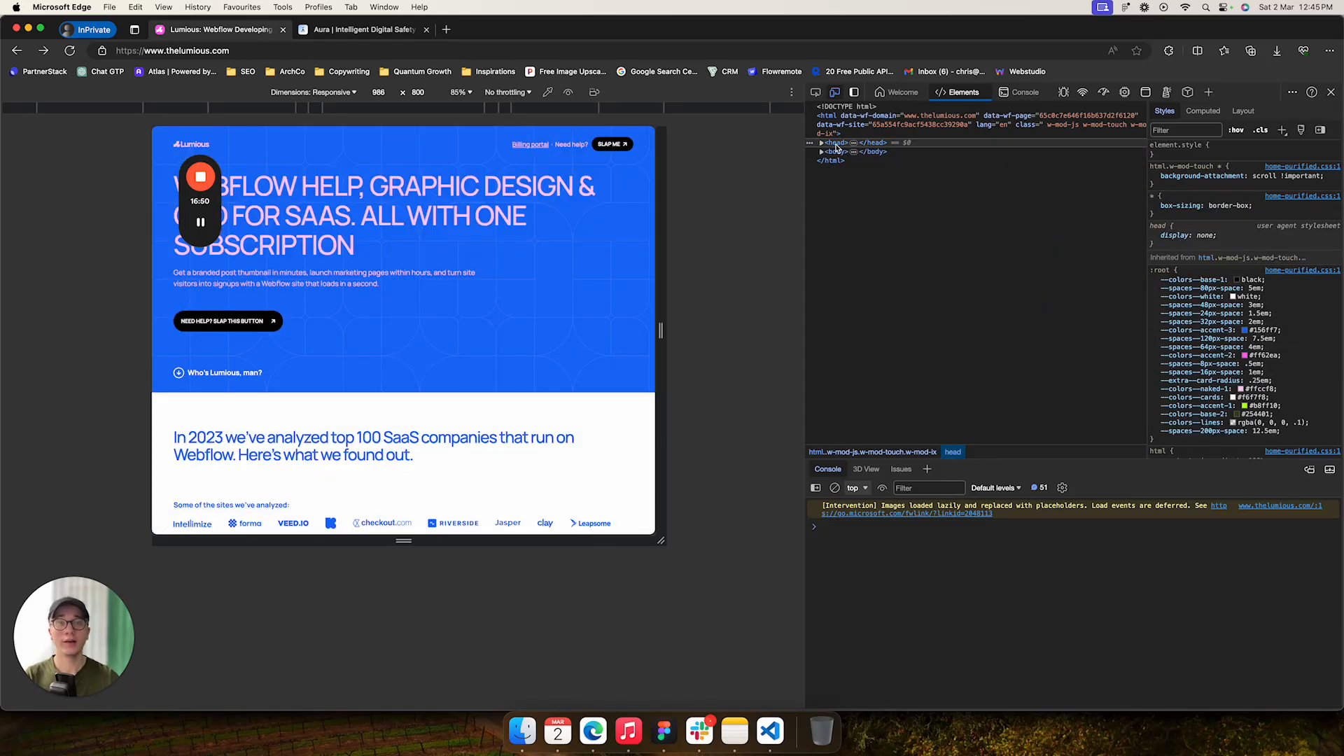
{"action": "left_click", "coordinate": [821, 143]}
{"action": "left_click", "coordinate": [821, 143]}
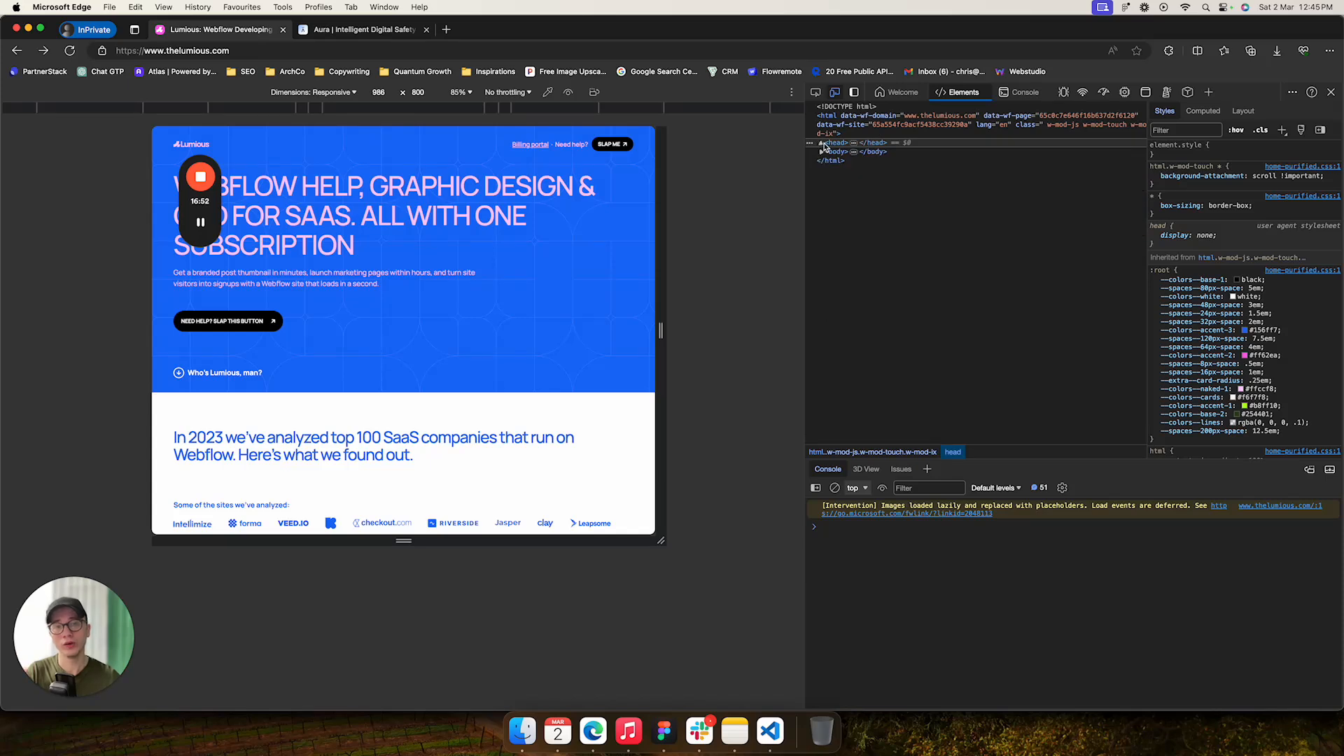
{"action": "left_click", "coordinate": [820, 151]}
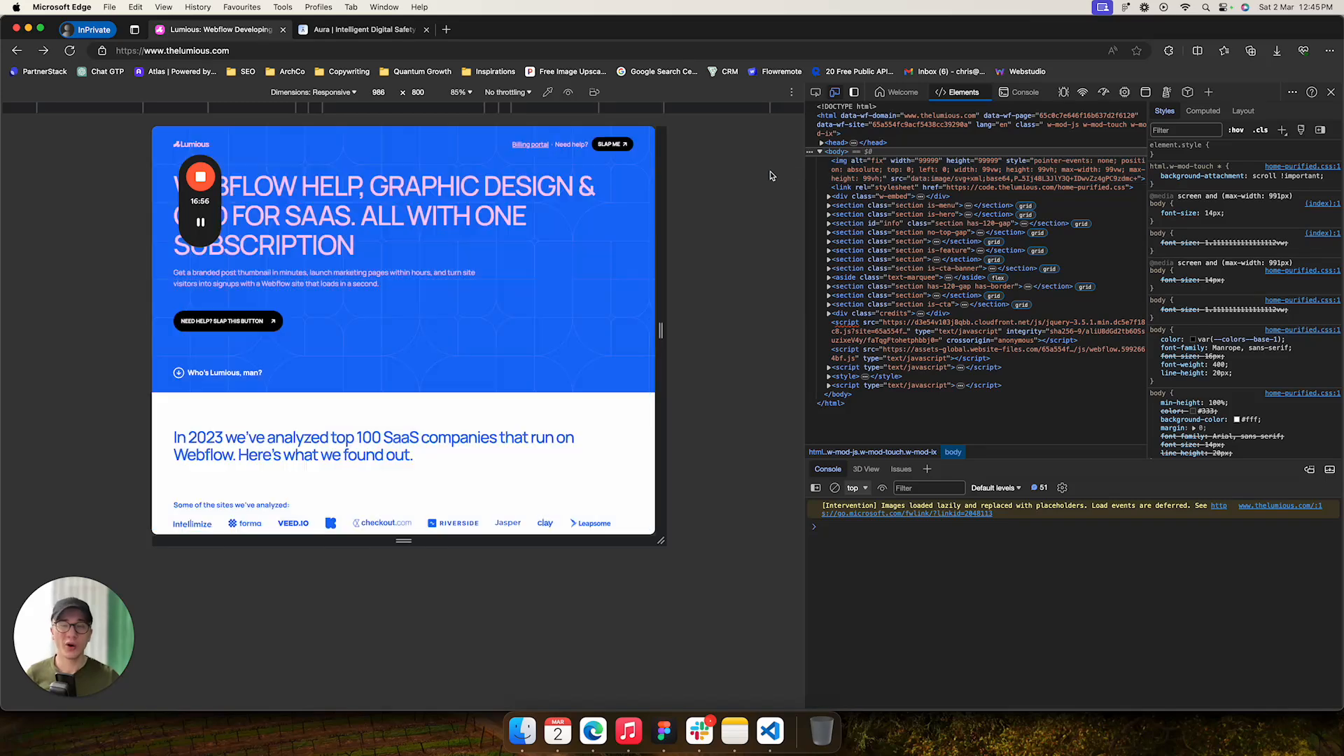
Return to the Webflow Designer, select the purified stylesheet's URL in the head code, and save the Home page settings.
{"action": "left_click", "coordinate": [28, 30]}
{"action": "left_click", "coordinate": [425, 357]}
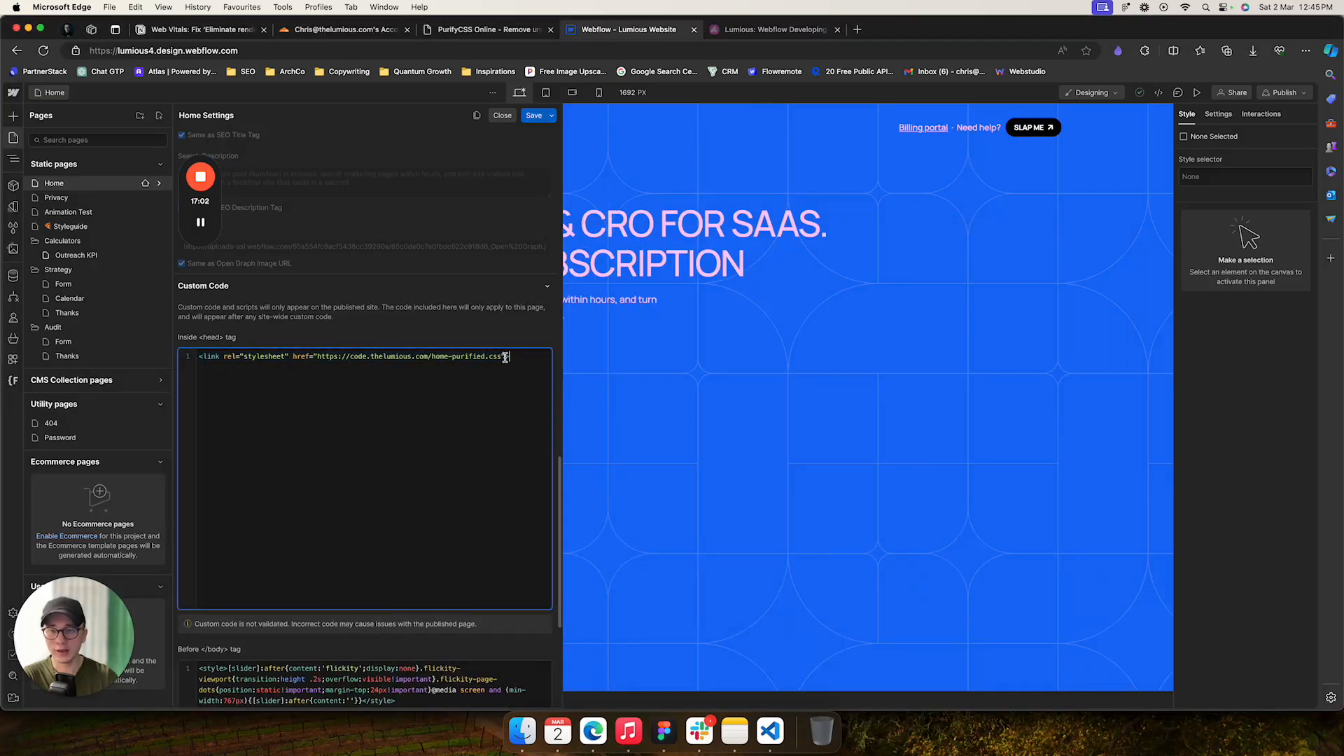
{"action": "left_click_drag", "start_coordinate": [505, 357], "coordinate": [317, 358]}
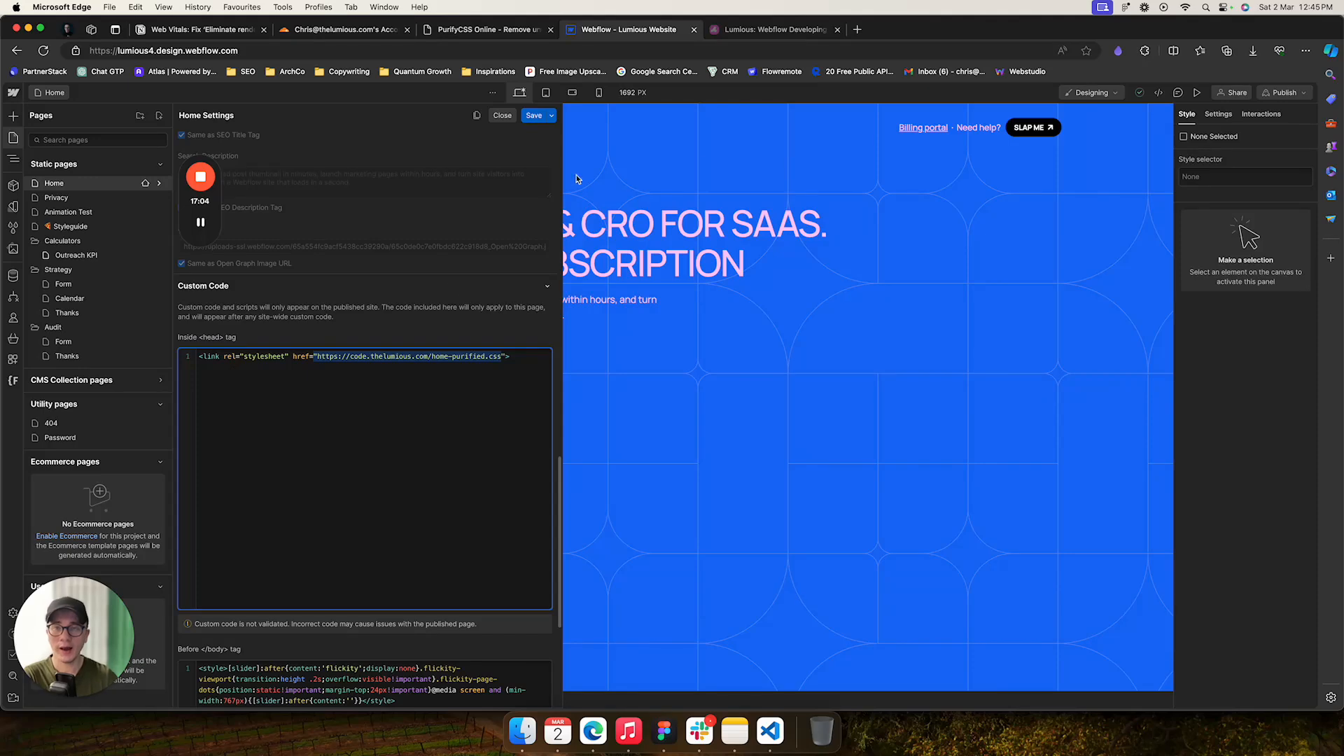
{"action": "left_click", "coordinate": [534, 114]}
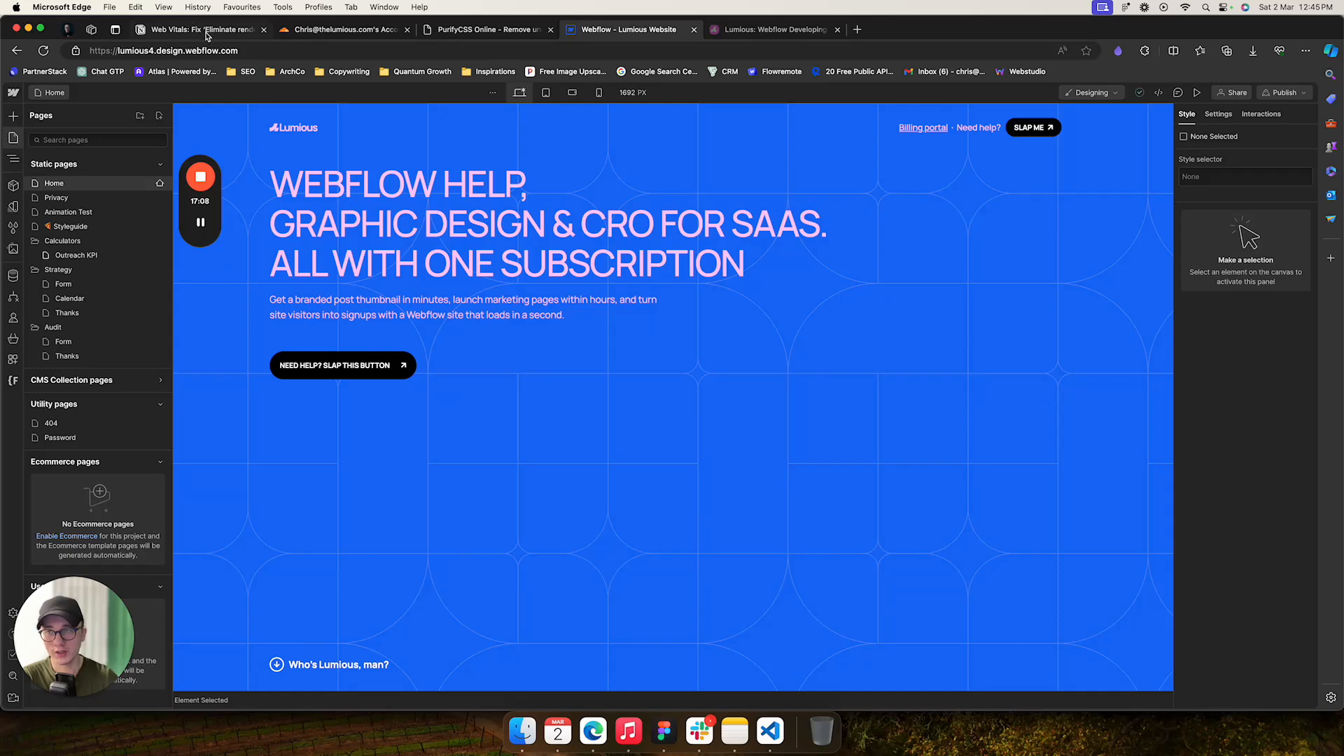
Check Step 3: Purify CSS in the Notion guide and return to the list of pages in the Webflow Designer.
{"action": "left_click", "coordinate": [204, 29]}
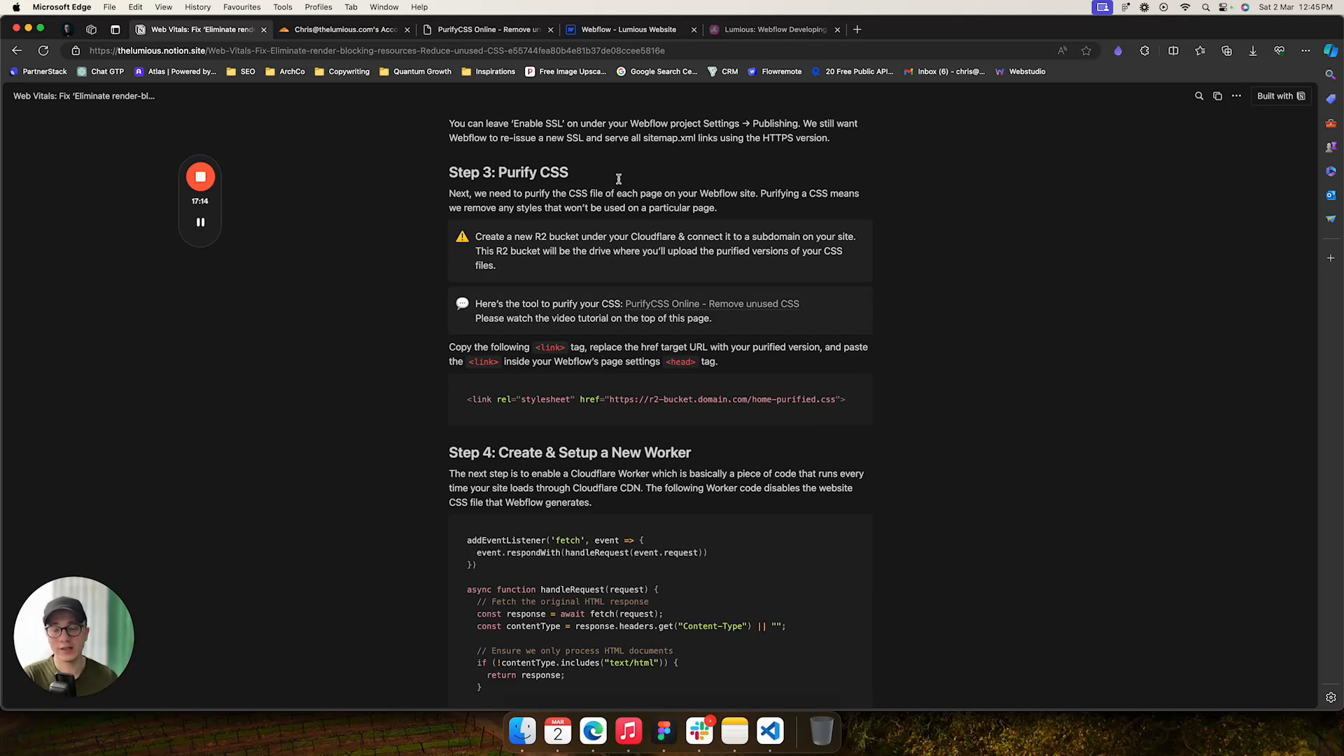
{"action": "left_click", "coordinate": [647, 32]}
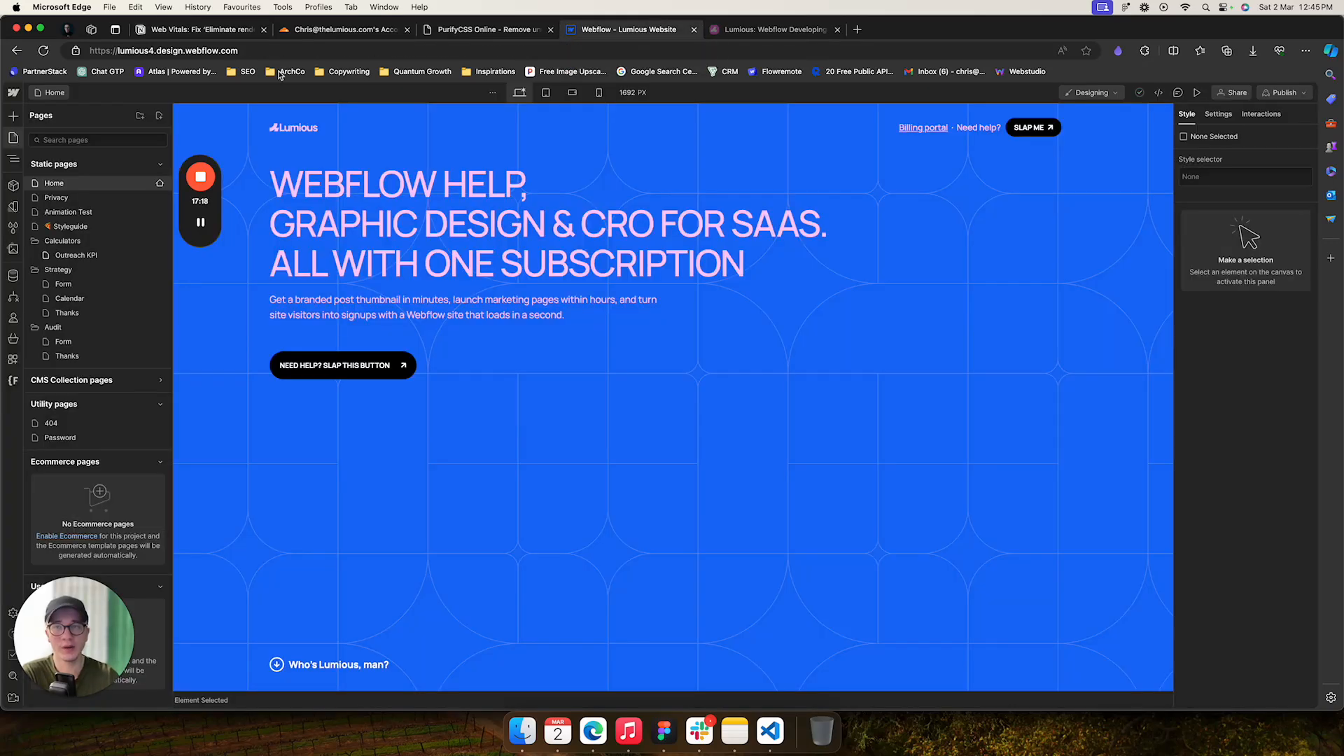
{"action": "left_click", "coordinate": [54, 94]}
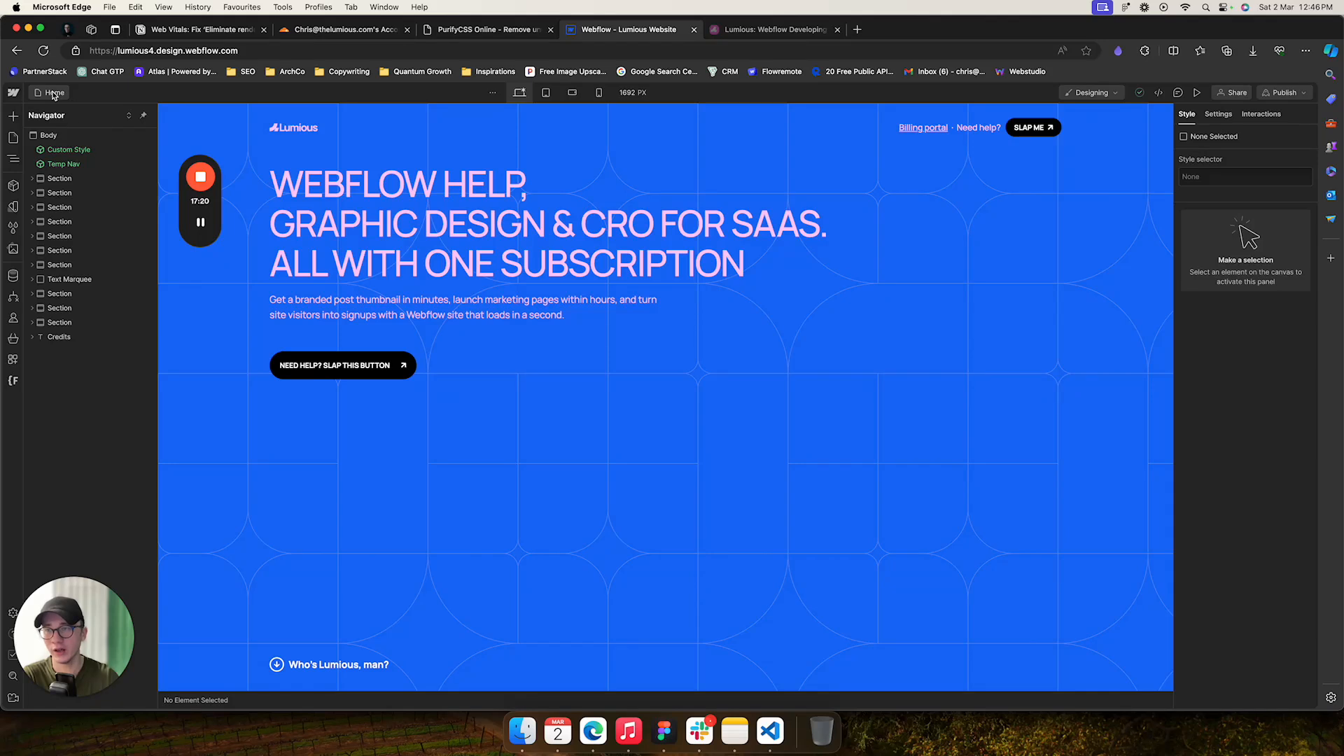
{"action": "left_click", "coordinate": [55, 94]}
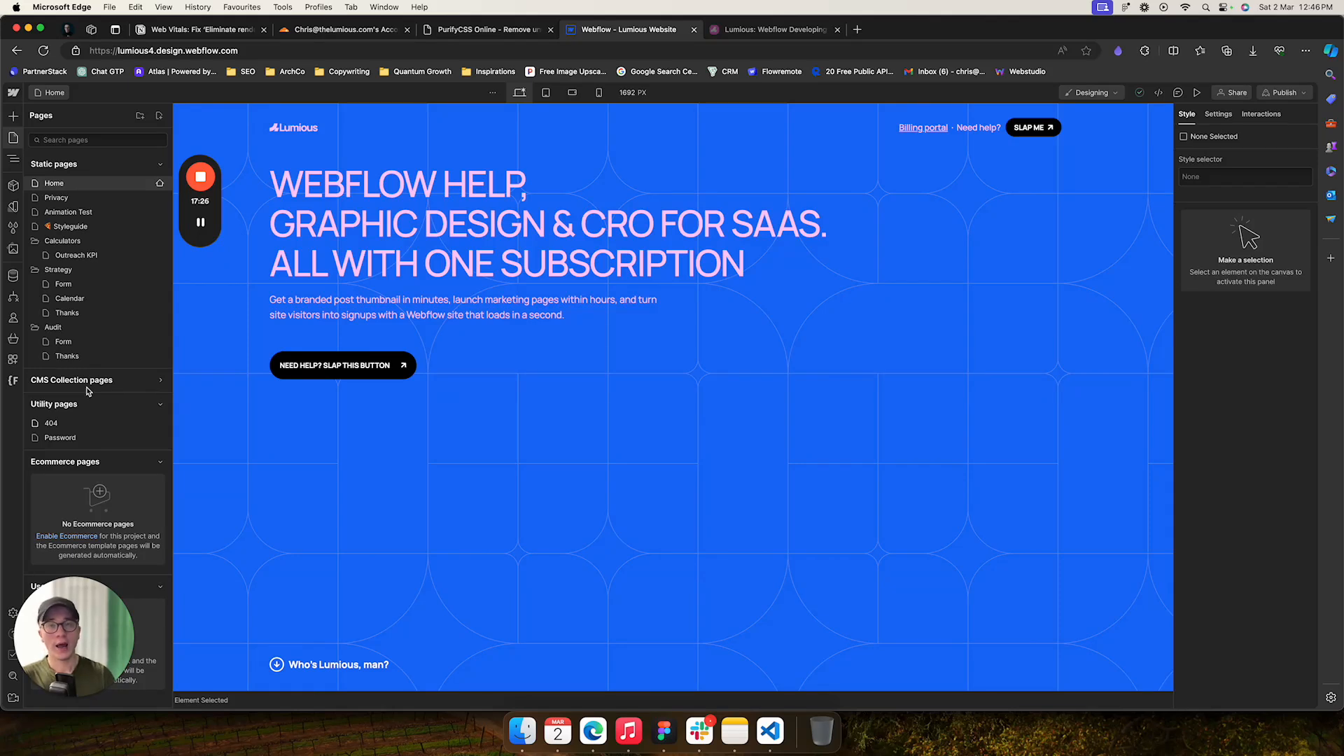
{"action": "left_click", "coordinate": [490, 30]}
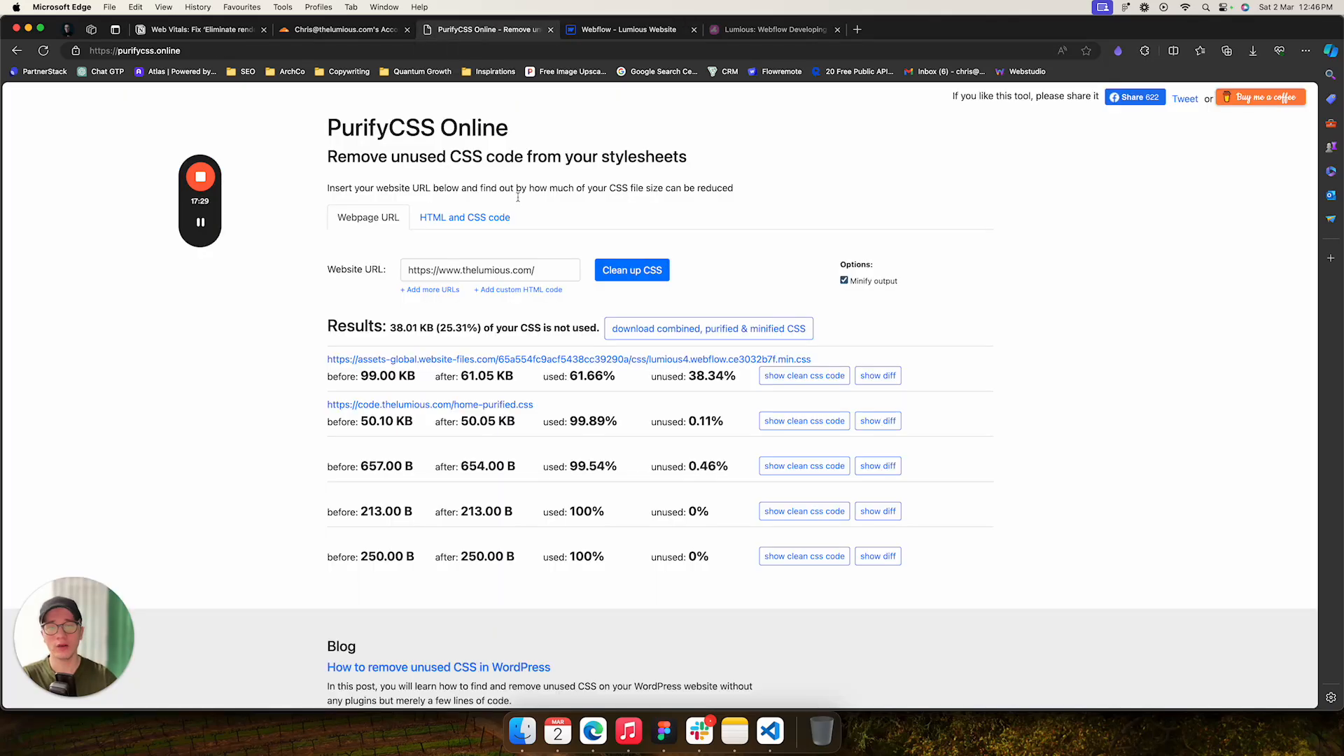
{"action": "left_click", "coordinate": [539, 269]}
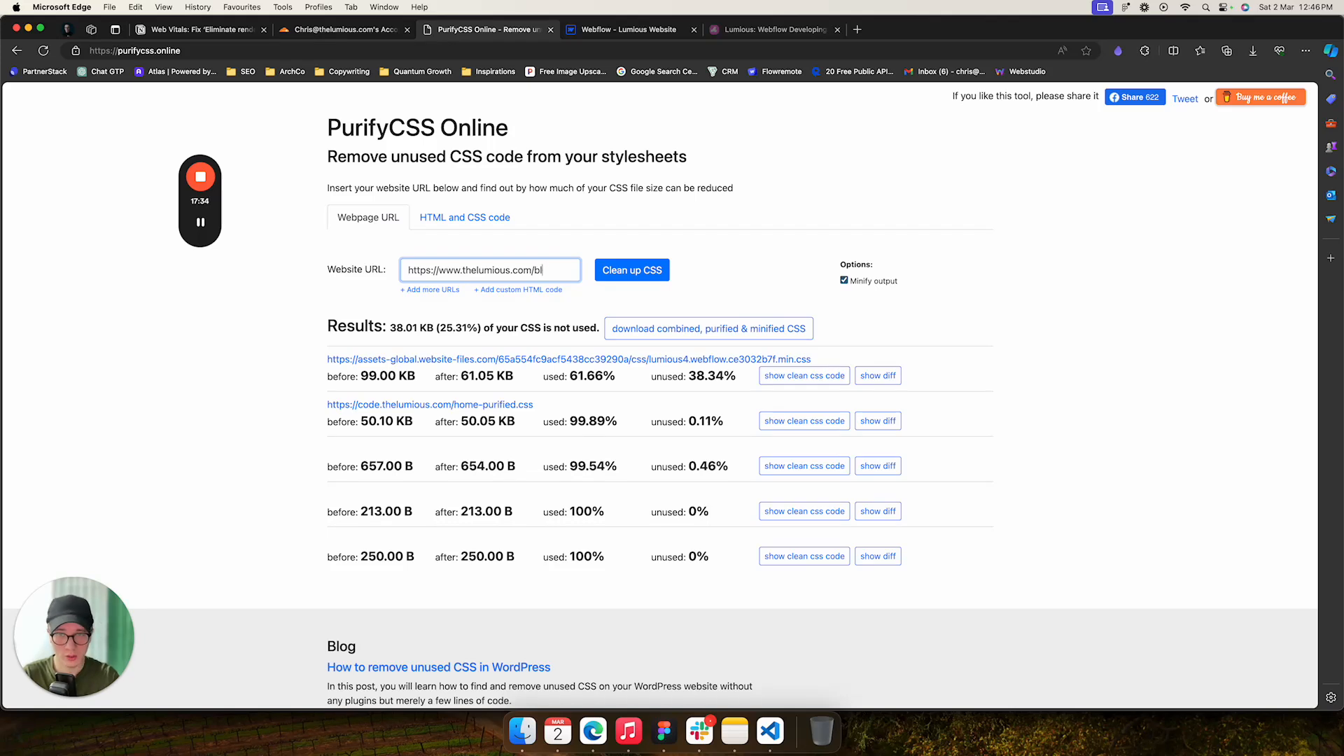
{"action": "type", "text": "post/"}
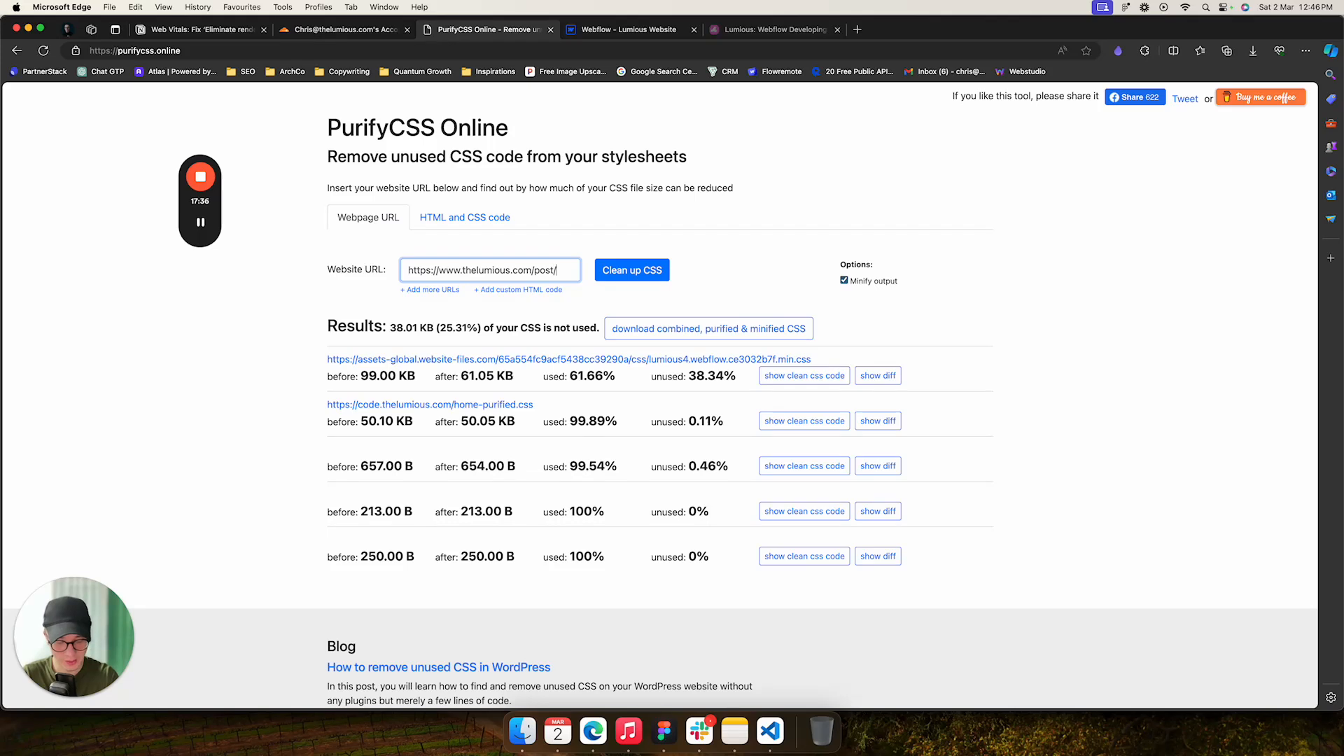
{"action": "type", "text": "post-slug"}
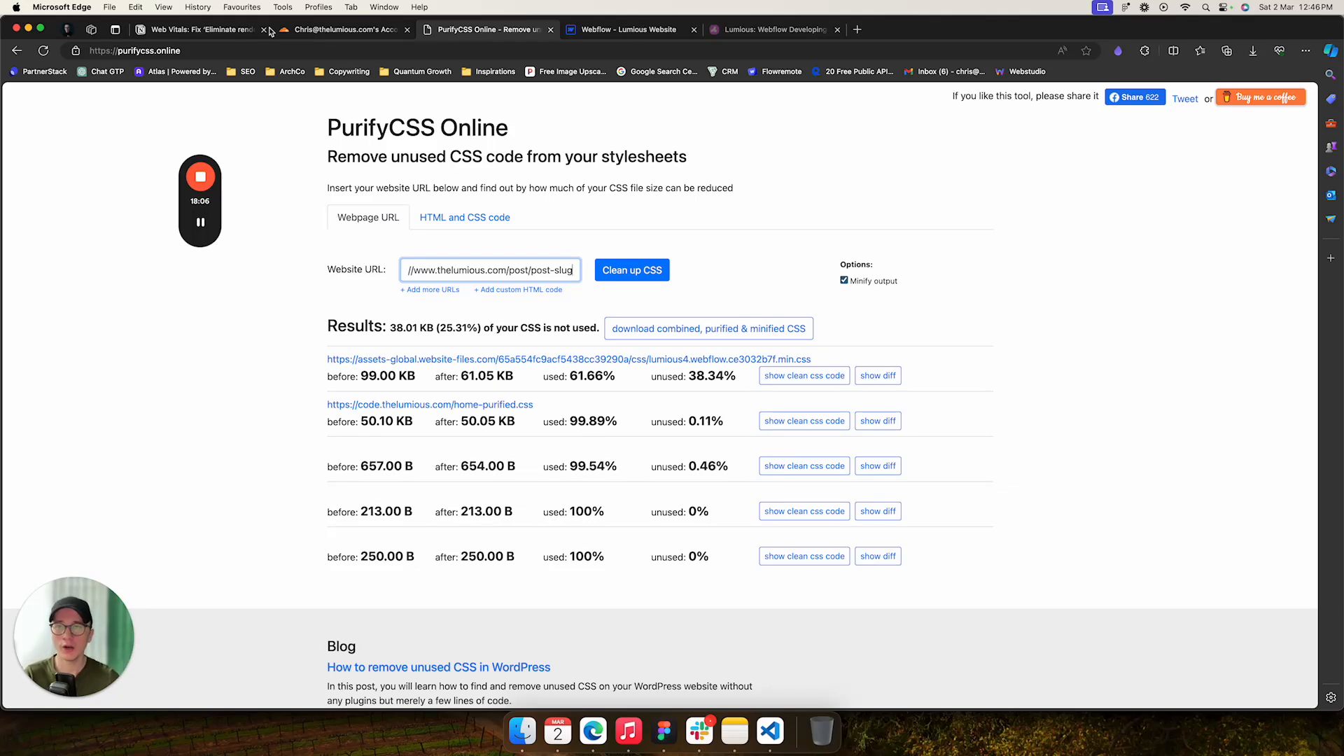
Return to the Notion guide and read Step 4's Worker code, examining the lines that isolate the head section.
{"action": "left_click", "coordinate": [220, 37]}
{"action": "scroll", "coordinate": [410, 455], "scroll_direction": "down", "scroll_amount": 3}
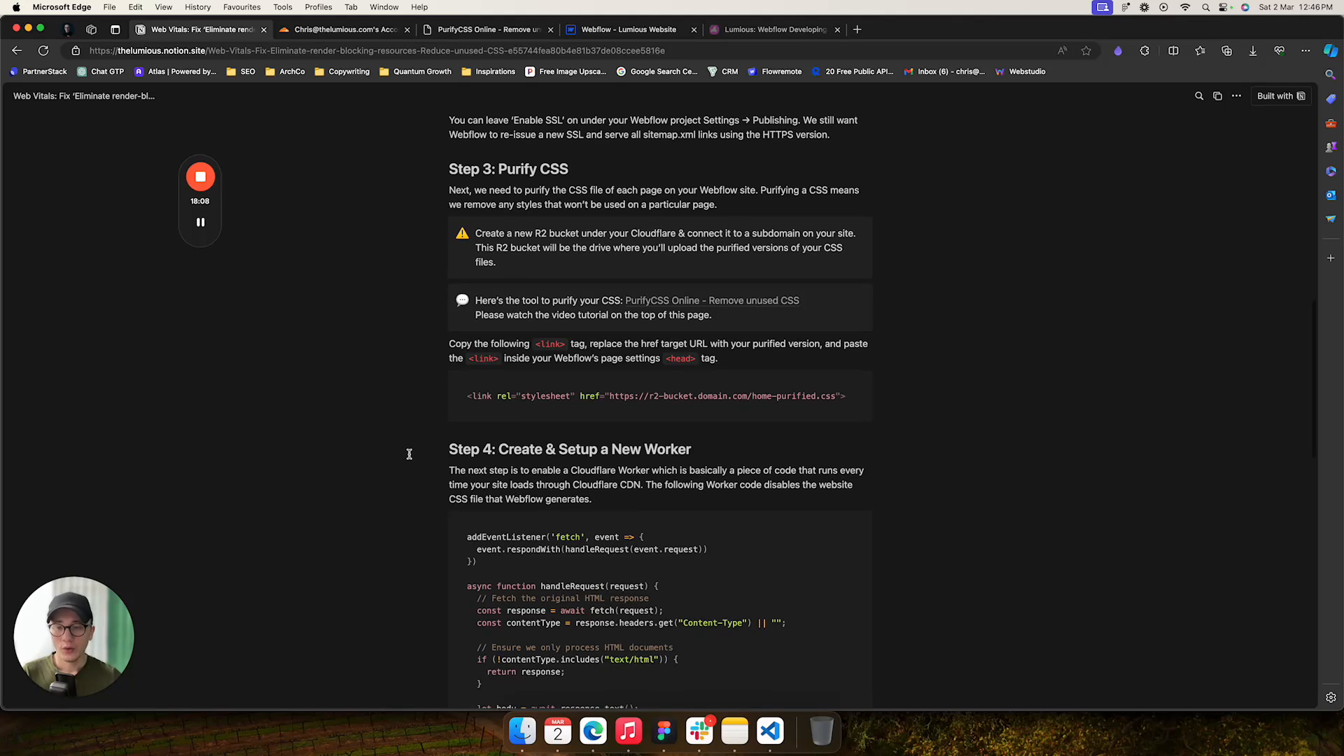
{"action": "scroll", "coordinate": [420, 277], "scroll_direction": "down", "scroll_amount": 4}
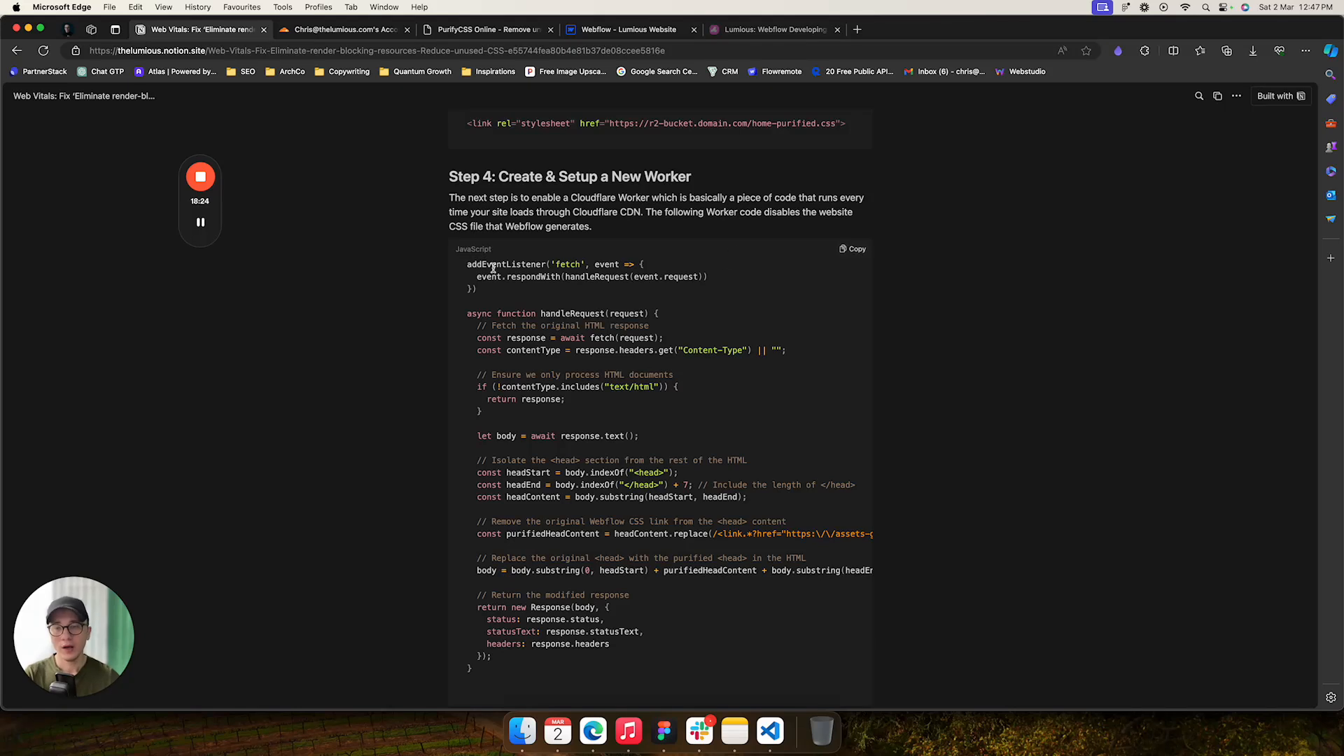
{"action": "scroll", "coordinate": [506, 349], "scroll_direction": "down", "scroll_amount": 2}
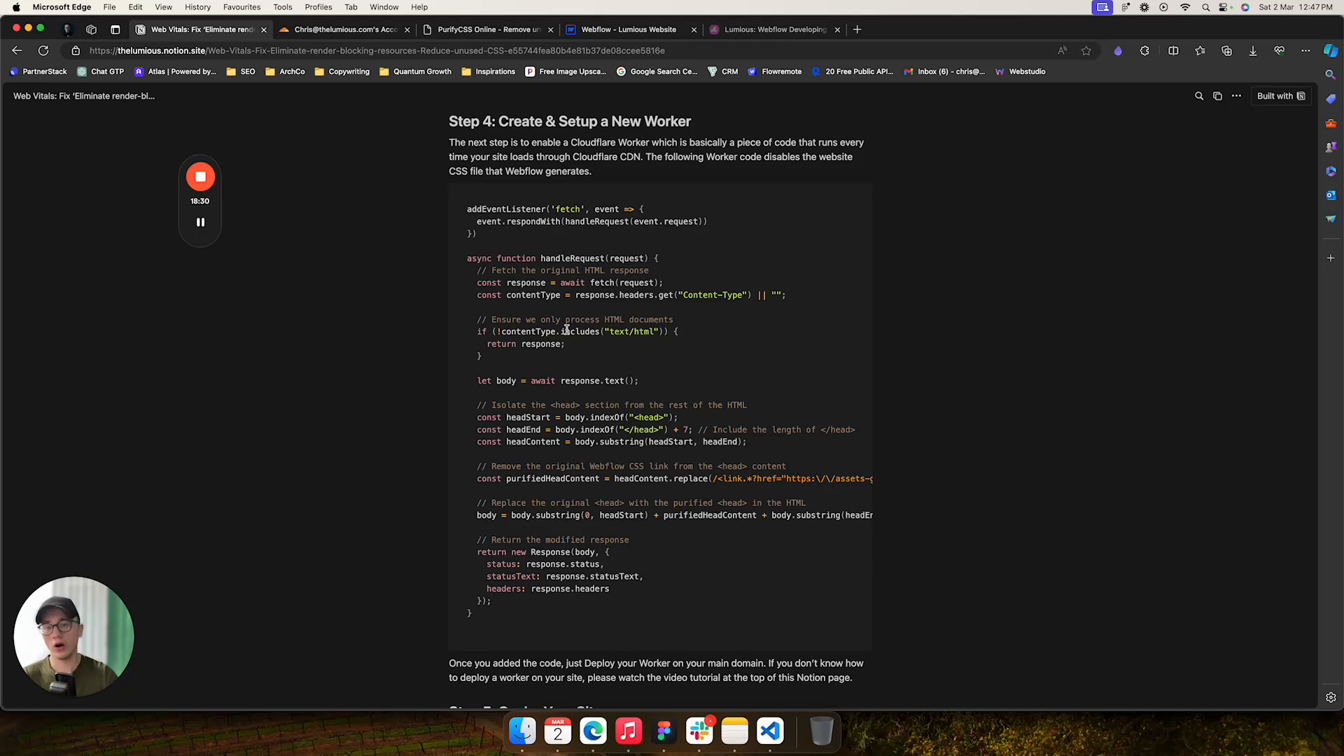
{"action": "scroll", "coordinate": [532, 336], "scroll_direction": "down", "scroll_amount": 2}
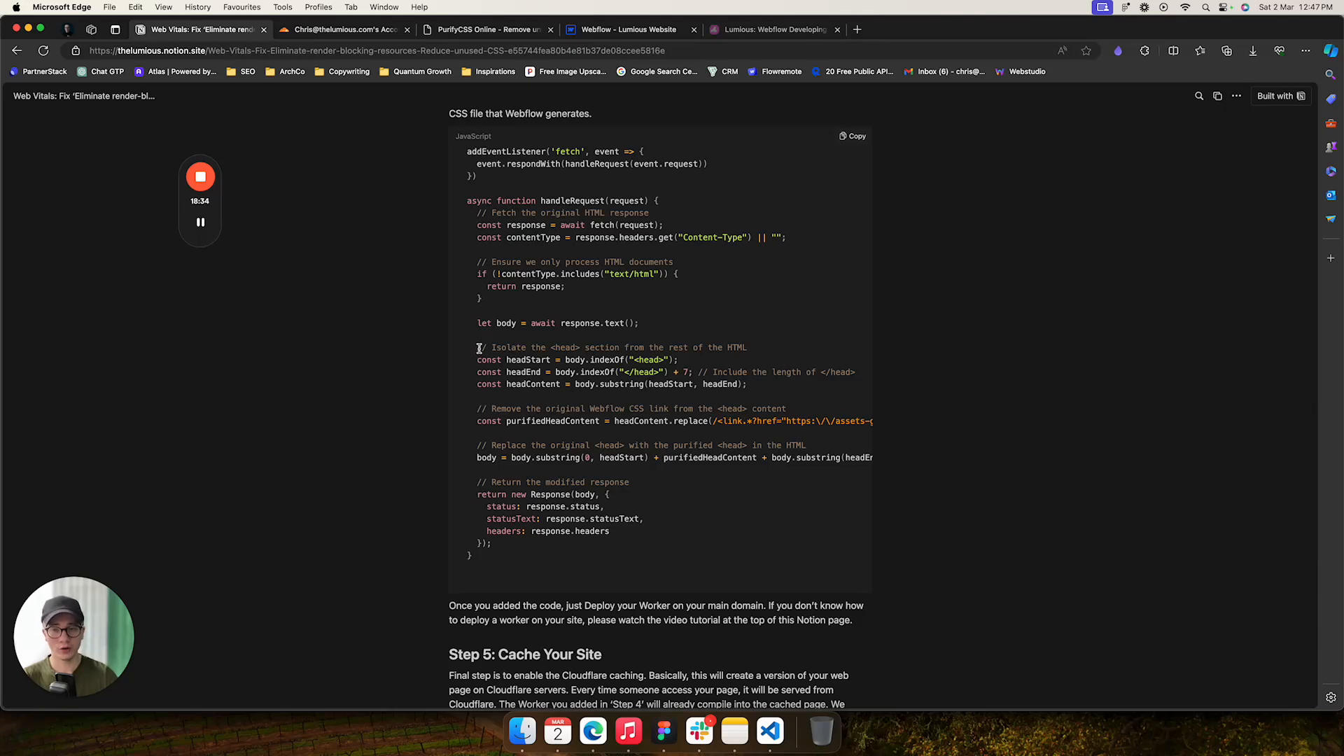
{"action": "left_click_drag", "start_coordinate": [479, 348], "coordinate": [690, 361]}
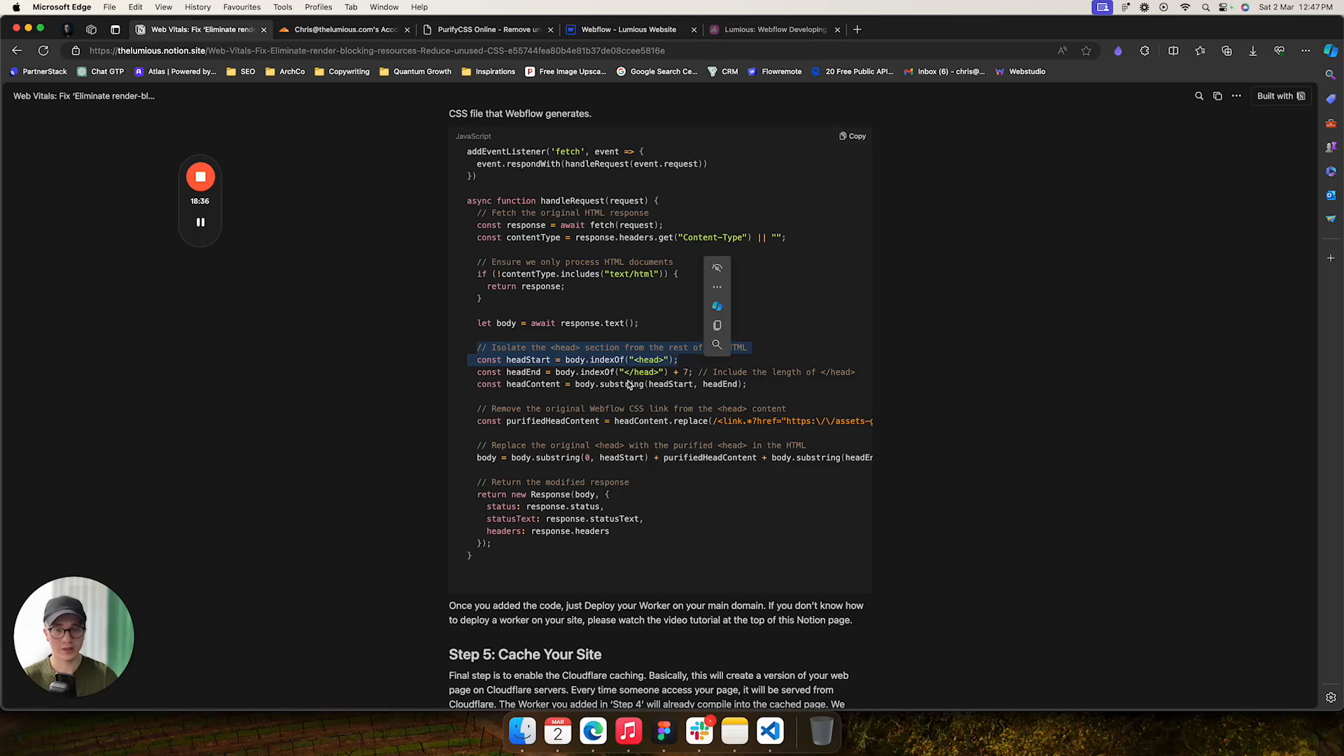
{"action": "left_click", "coordinate": [649, 377]}
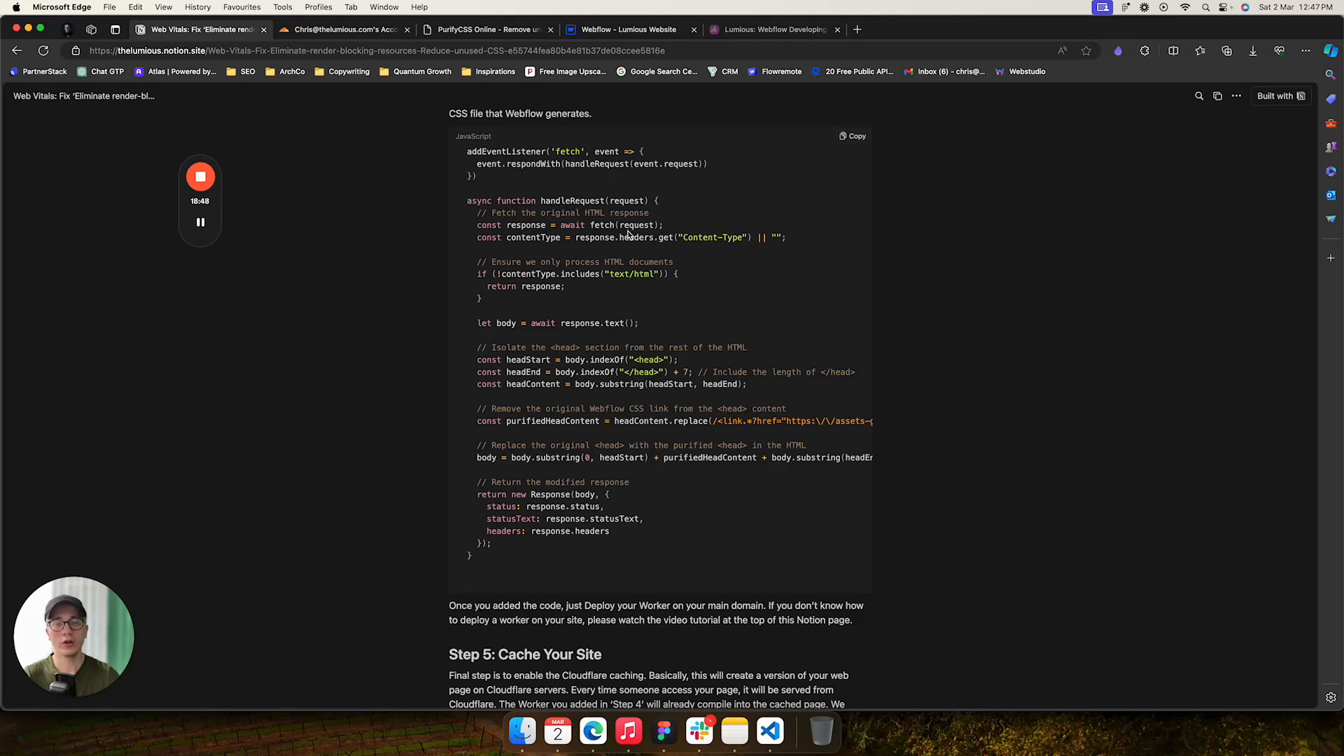
Copy the full JavaScript Worker code from Step 4: Create & Setup a New Worker.
{"action": "scroll", "coordinate": [390, 222], "scroll_direction": "up", "scroll_amount": 3}
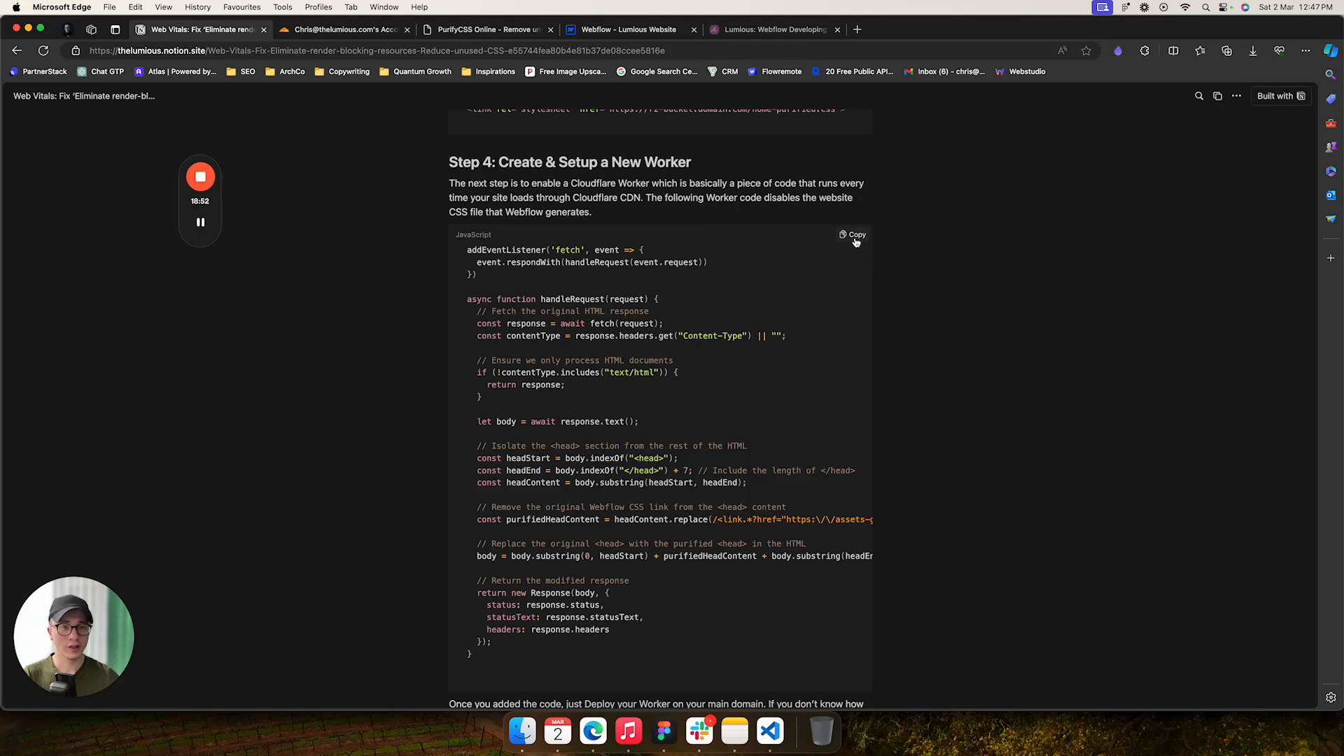
{"action": "left_click", "coordinate": [855, 238]}
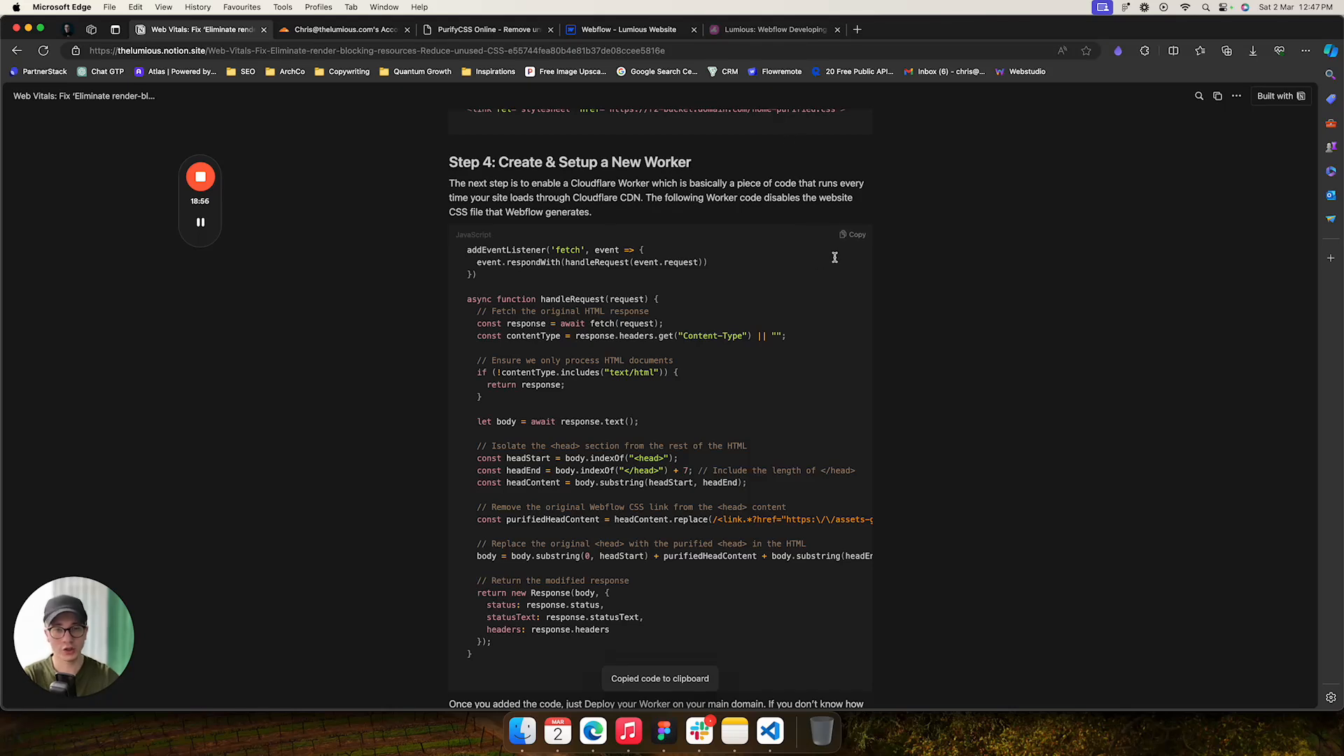
{"action": "left_click", "coordinate": [860, 239]}
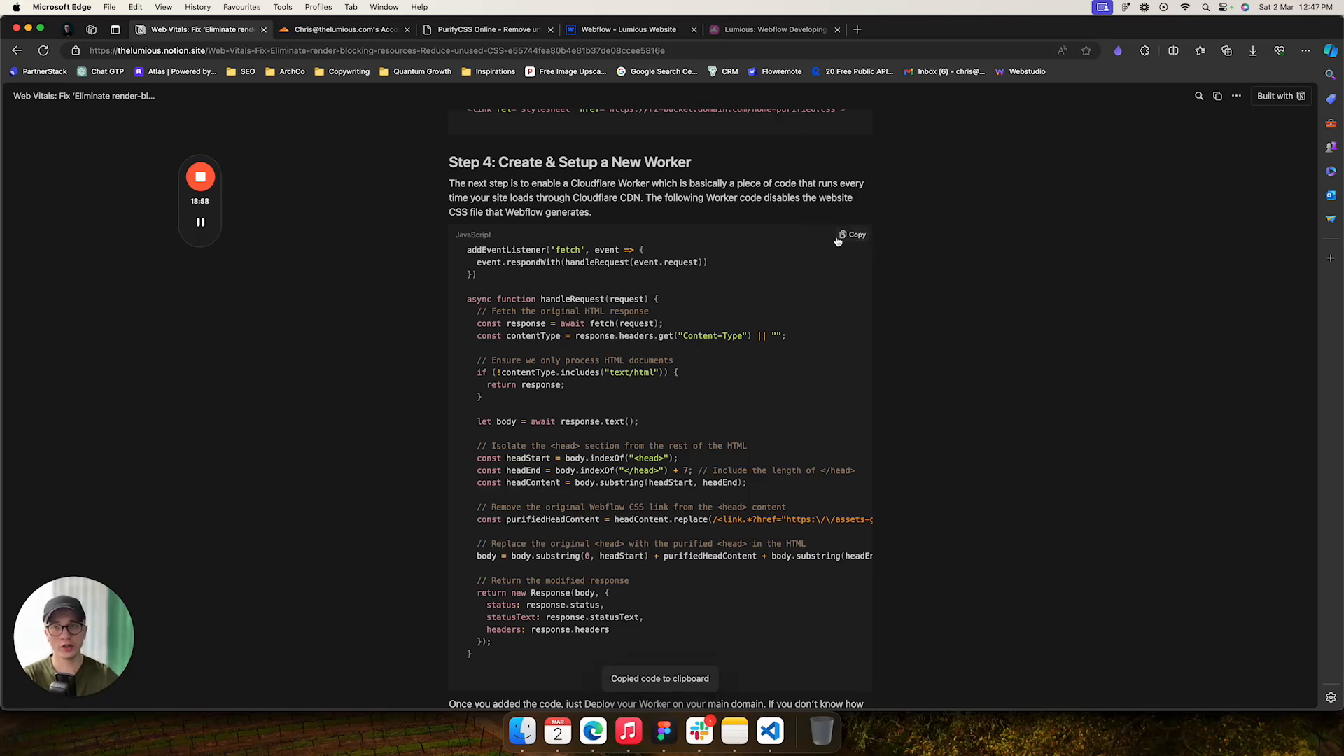
Switch to the Cloudflare dashboard and start creating a new "Hello World" Worker under Workers & Pages.
{"action": "left_click", "coordinate": [329, 31]}
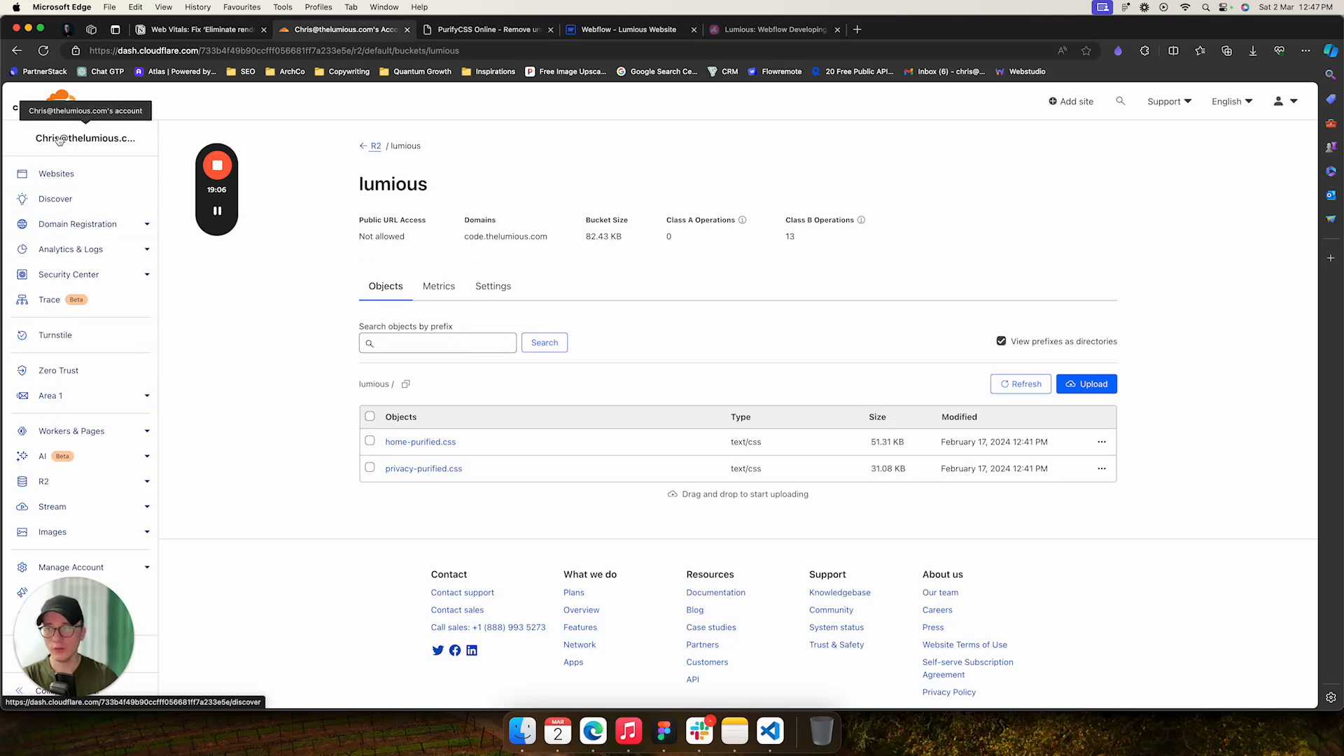
{"action": "left_click", "coordinate": [62, 110]}
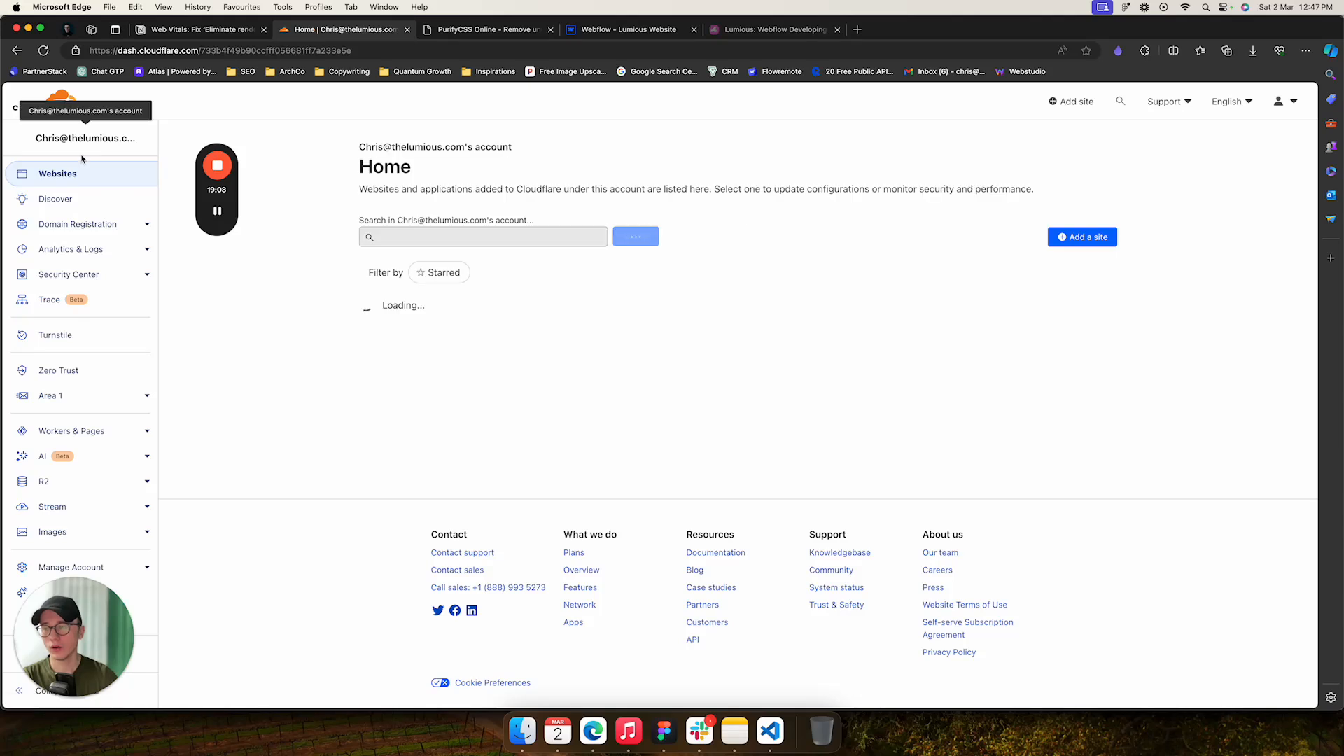
{"action": "scroll", "coordinate": [70, 396], "scroll_direction": "down", "scroll_amount": 1}
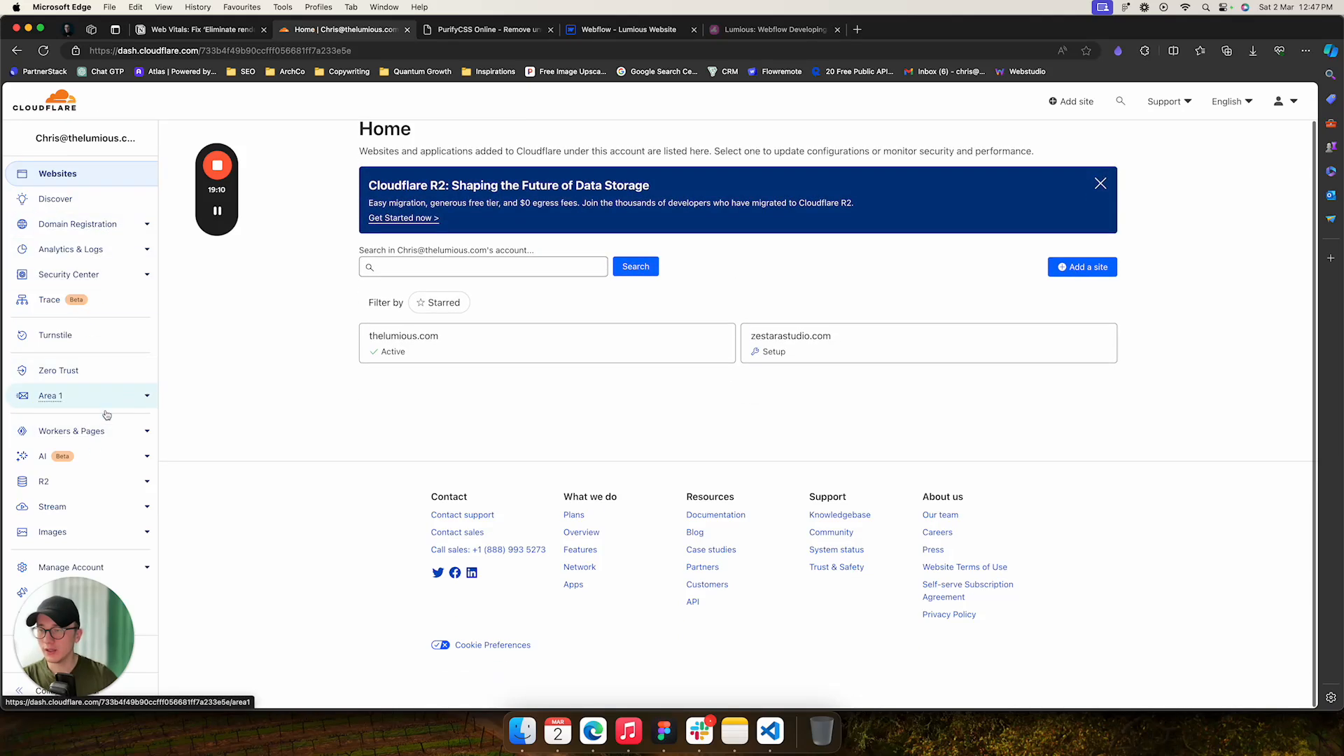
{"action": "left_click_drag", "start_coordinate": [65, 628], "coordinate": [221, 621]}
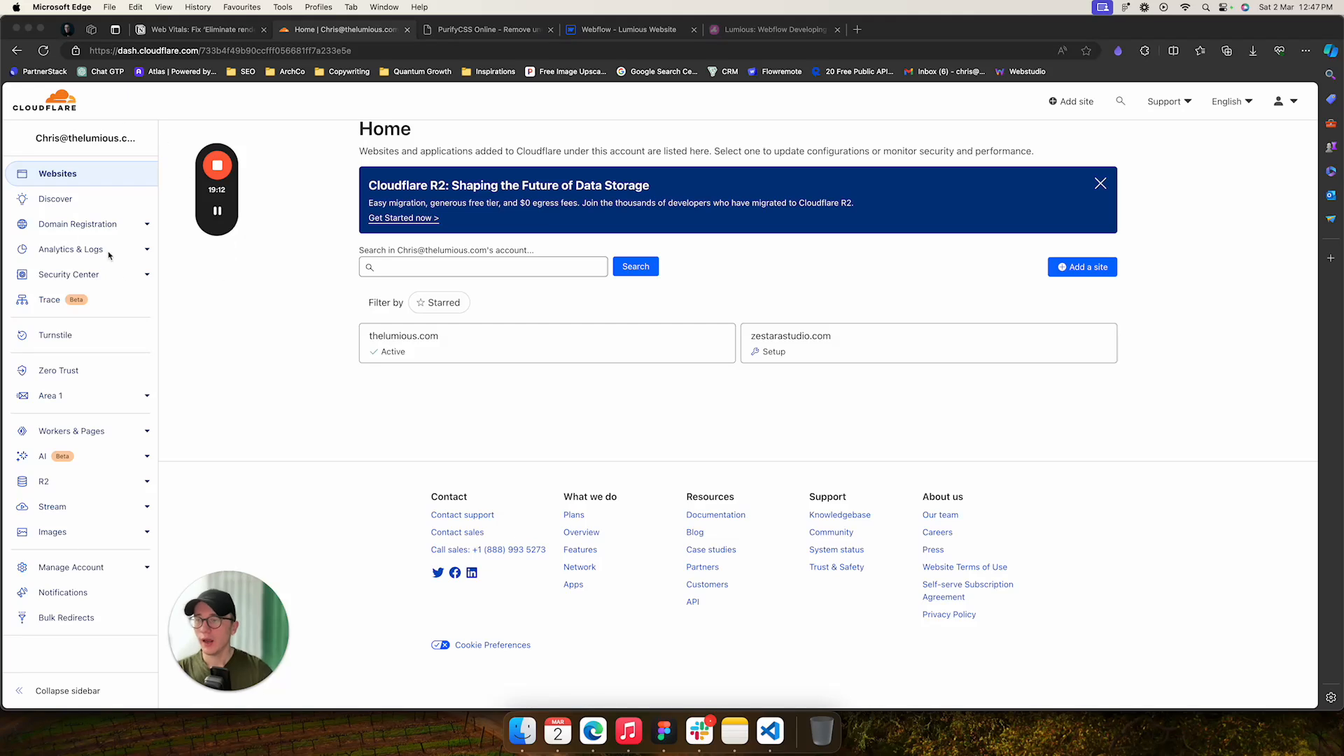
{"action": "left_click", "coordinate": [80, 440]}
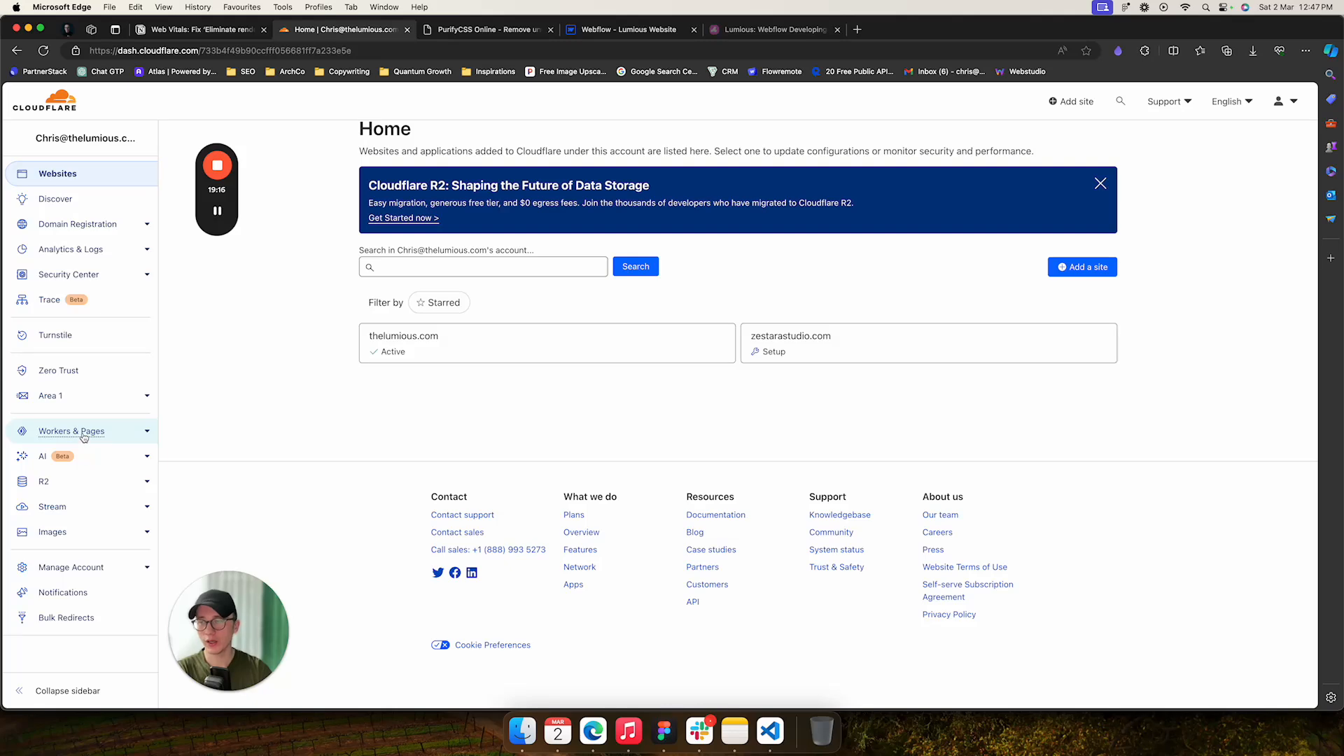
{"action": "left_click", "coordinate": [83, 437]}
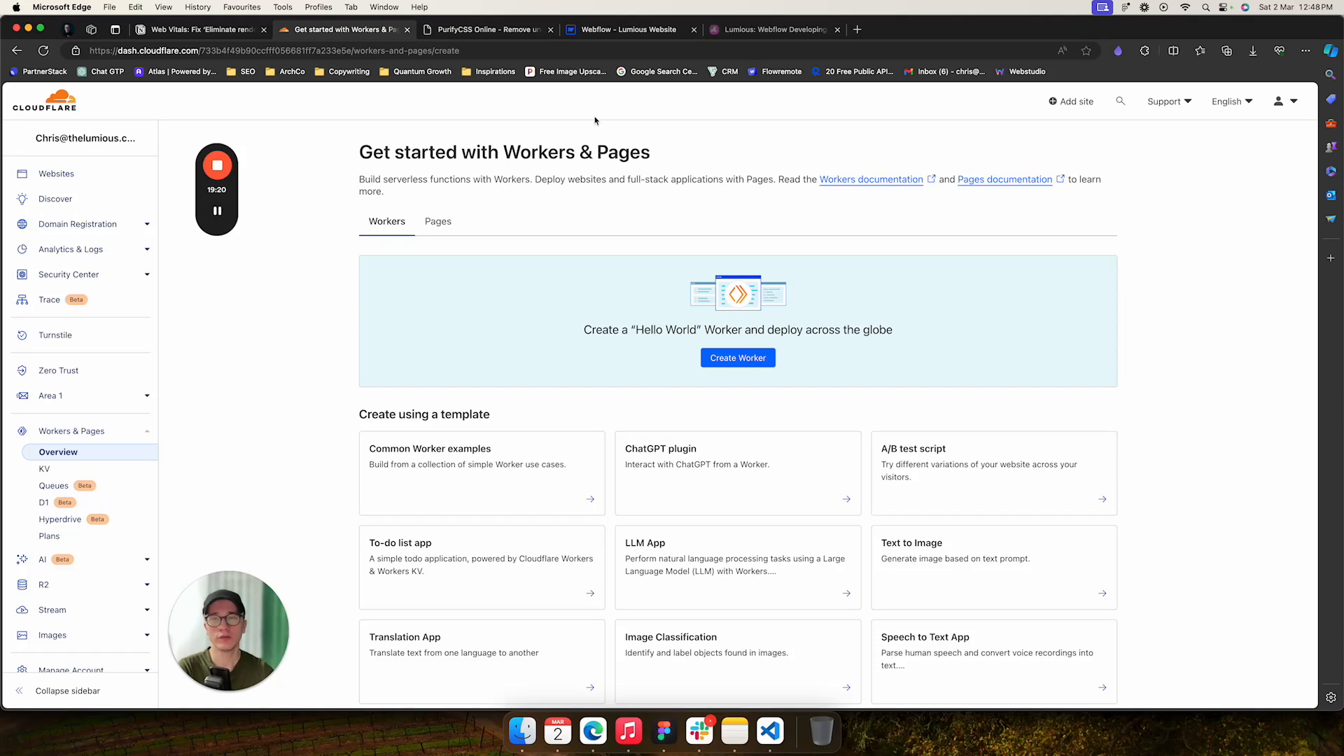
{"action": "left_click", "coordinate": [748, 360]}
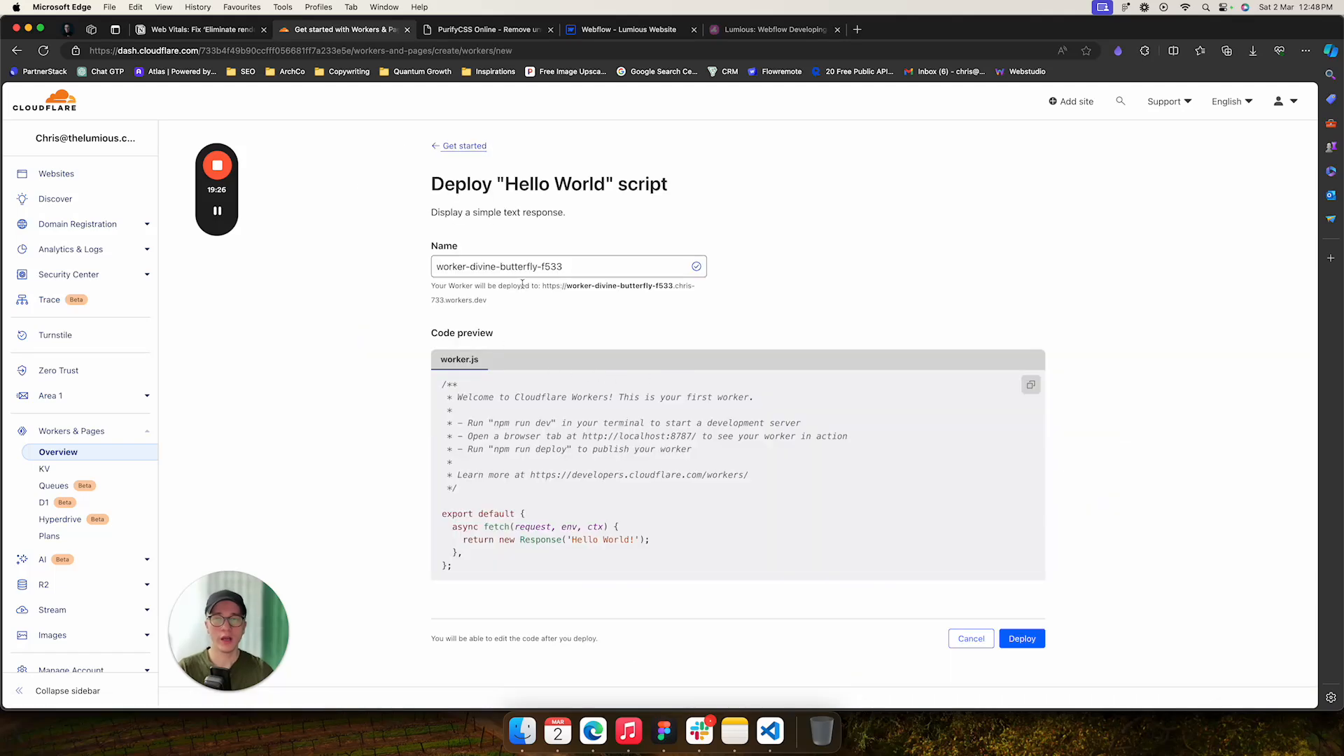
Name the Worker webflow-fix and deploy its "Hello World" script.
{"action": "left_click_drag", "start_coordinate": [587, 270], "coordinate": [375, 268]}
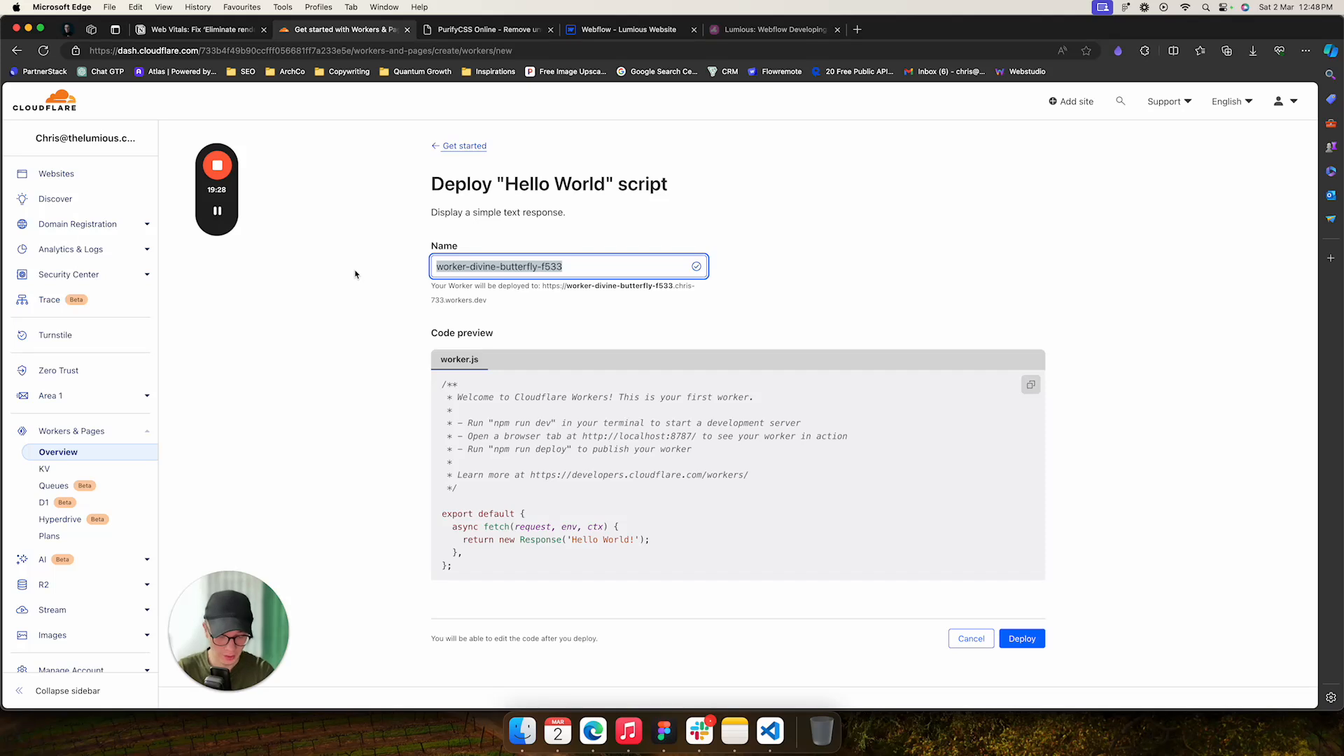
{"action": "type", "text": "webflow"}
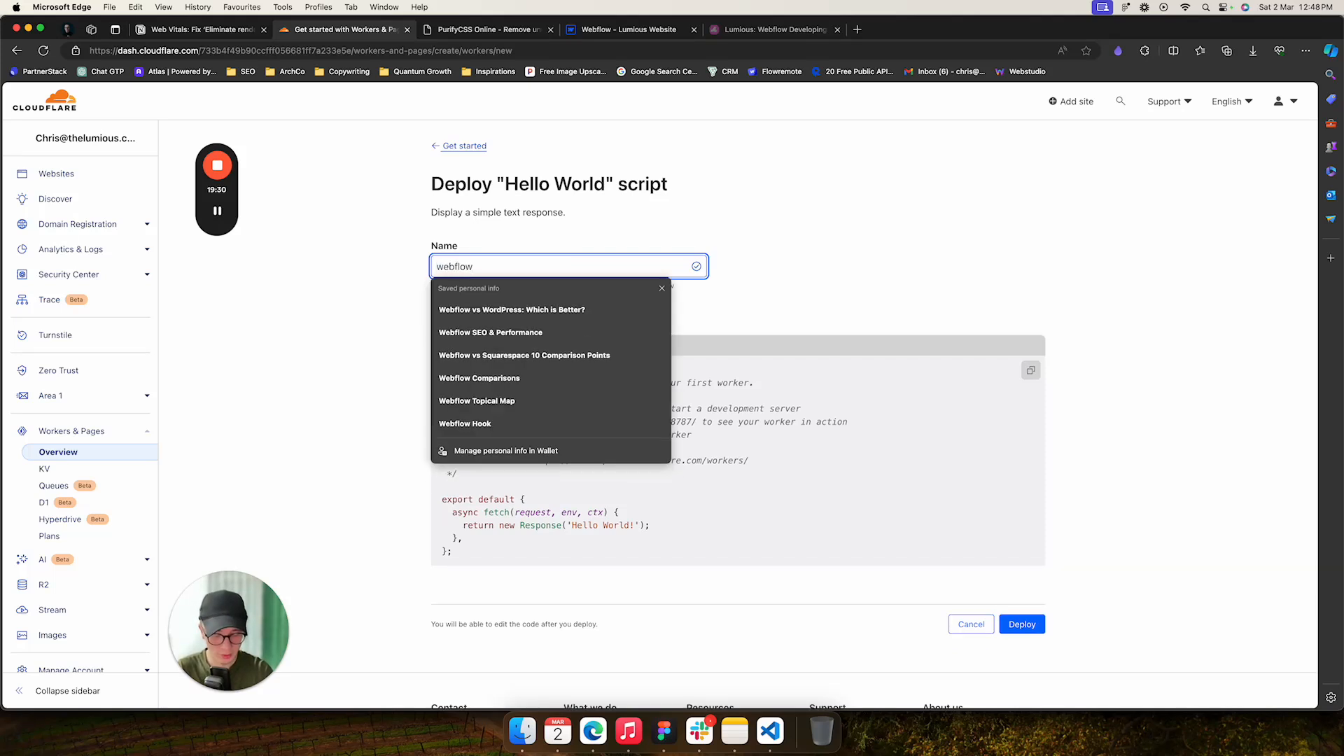
{"action": "type", "text": "-fix"}
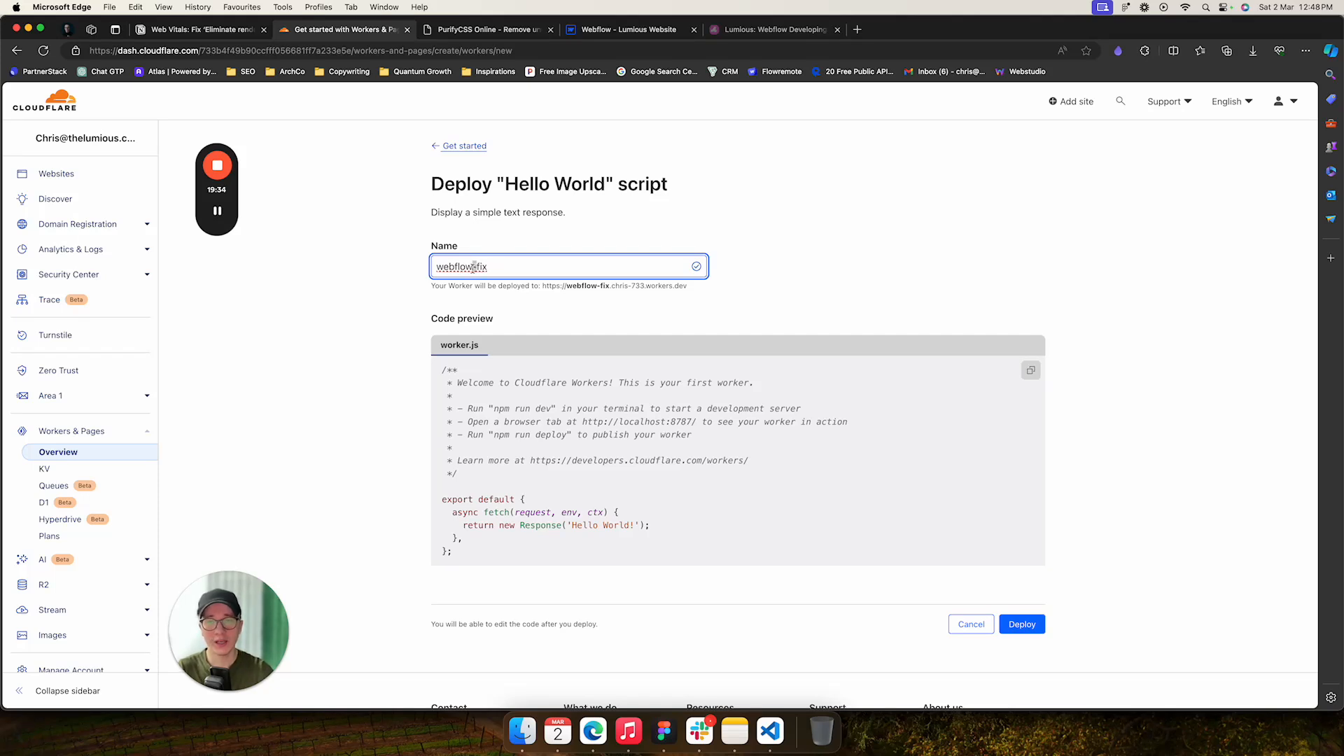
{"action": "left_click", "coordinate": [384, 299]}
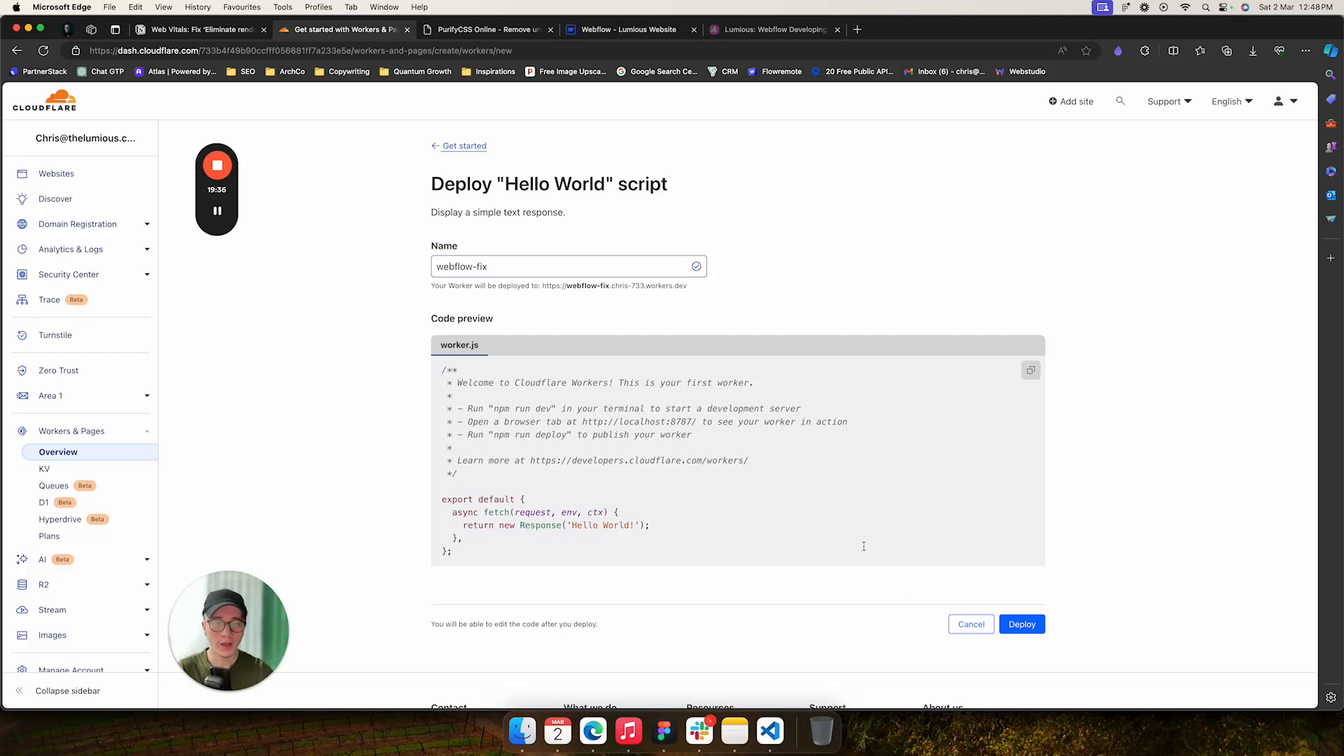
{"action": "left_click", "coordinate": [1022, 624]}
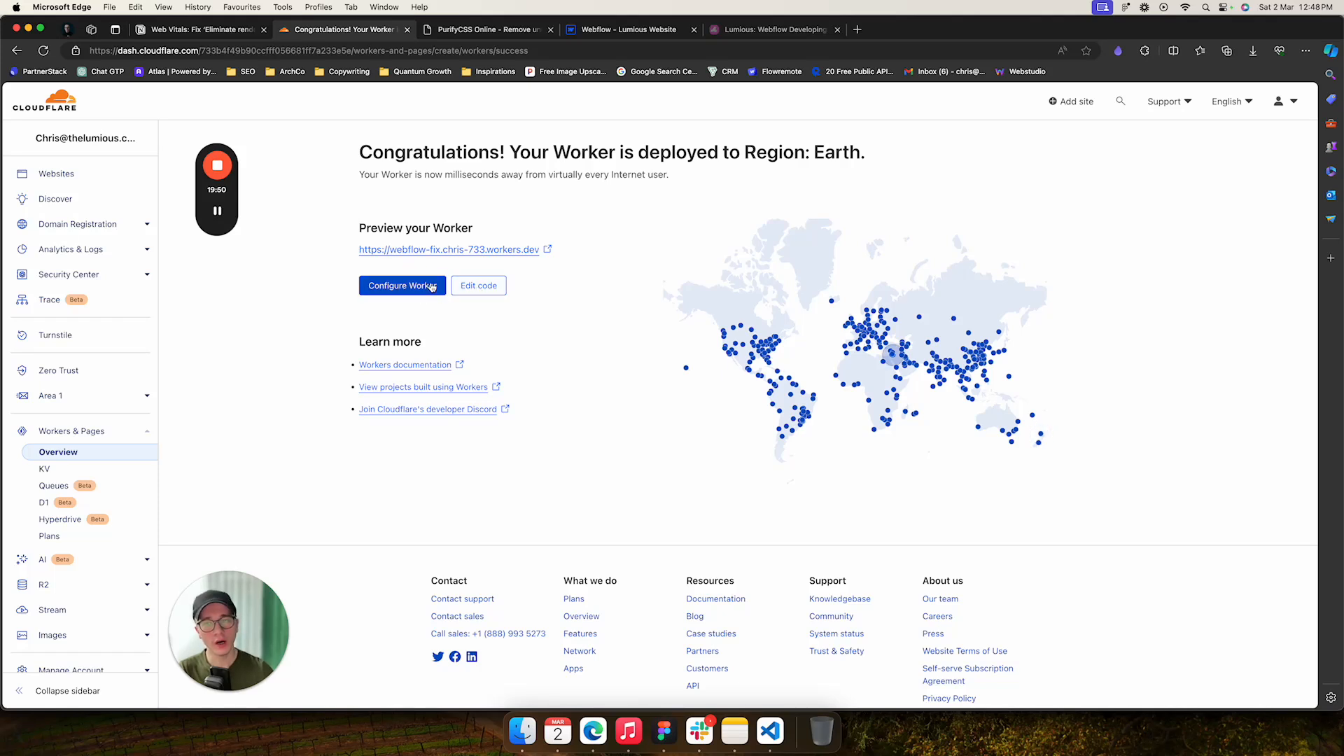
Paste the copied code above the default script in the webflow-fix Worker's worker.js, then save and deploy it.
{"action": "left_click", "coordinate": [480, 286]}
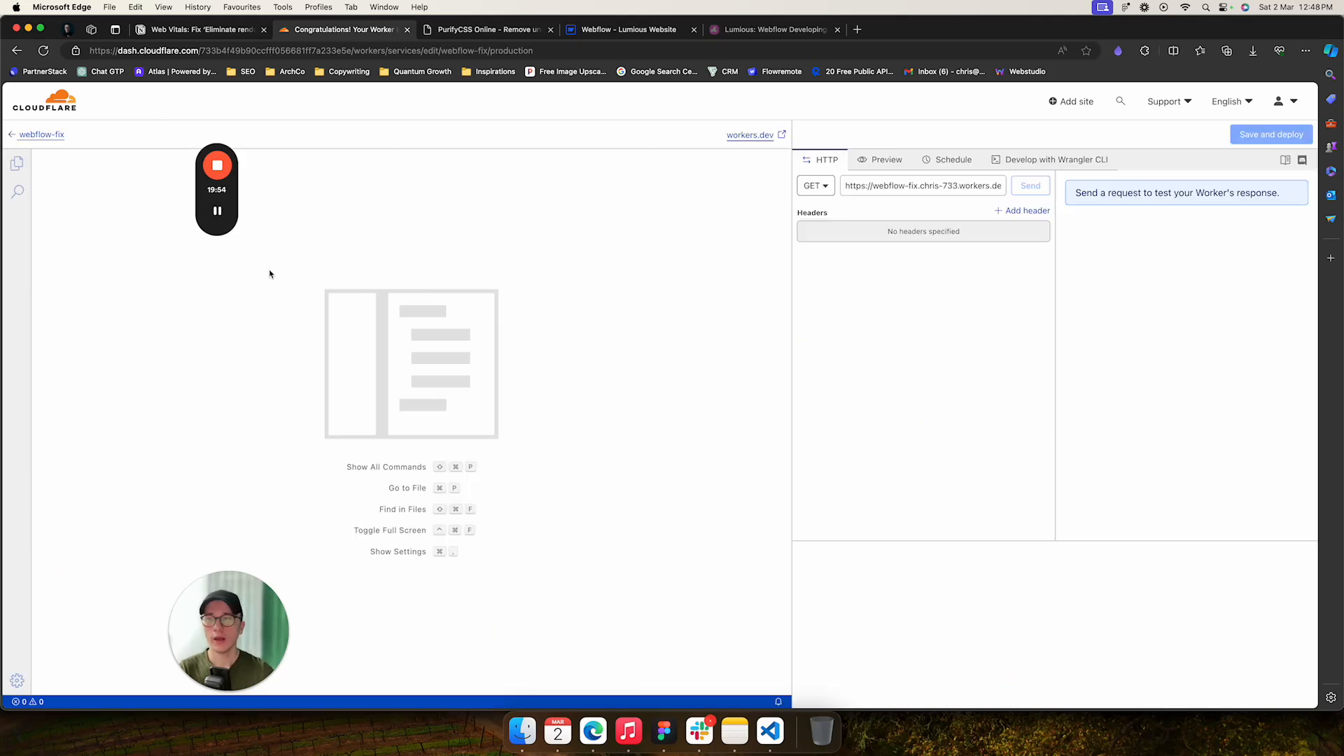
{"action": "key", "text": "super+v"}
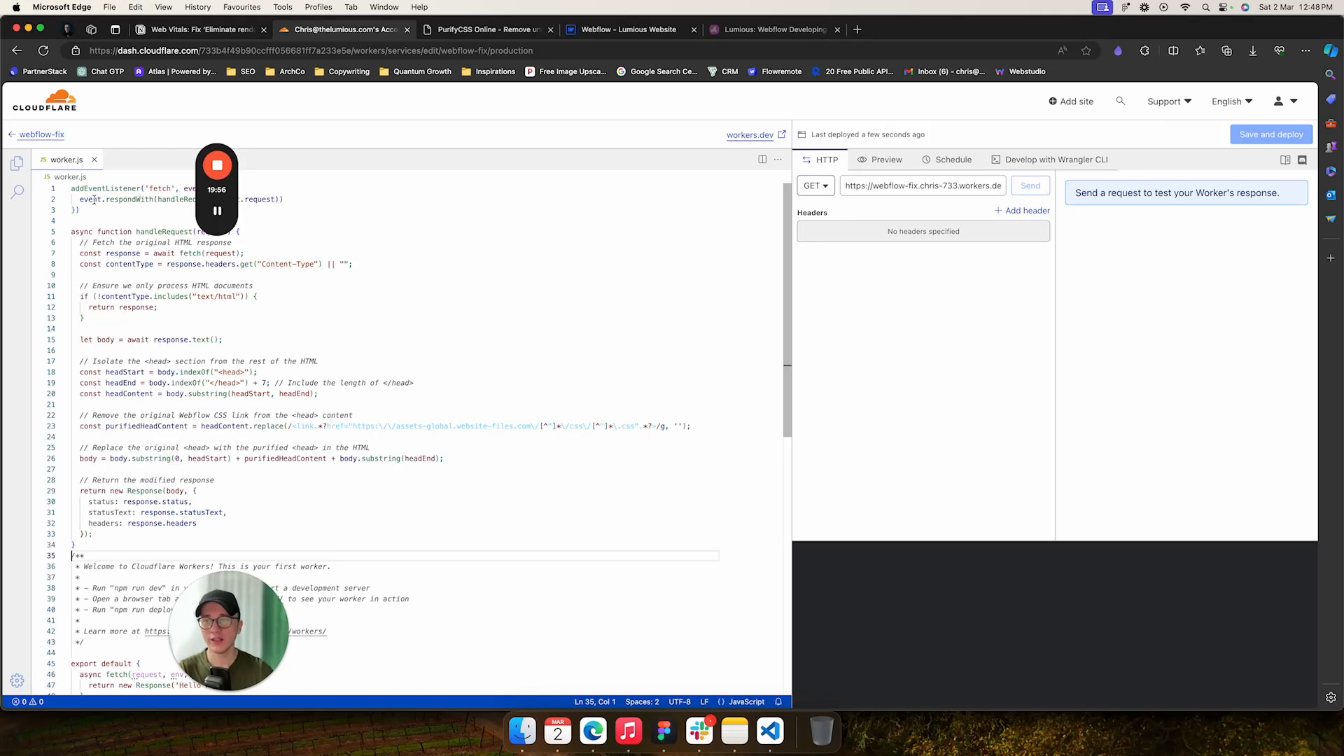
{"action": "left_click", "coordinate": [131, 307]}
{"action": "scroll", "coordinate": [138, 343], "scroll_direction": "down", "scroll_amount": 10}
{"action": "scroll", "coordinate": [138, 342], "scroll_direction": "up", "scroll_amount": 10}
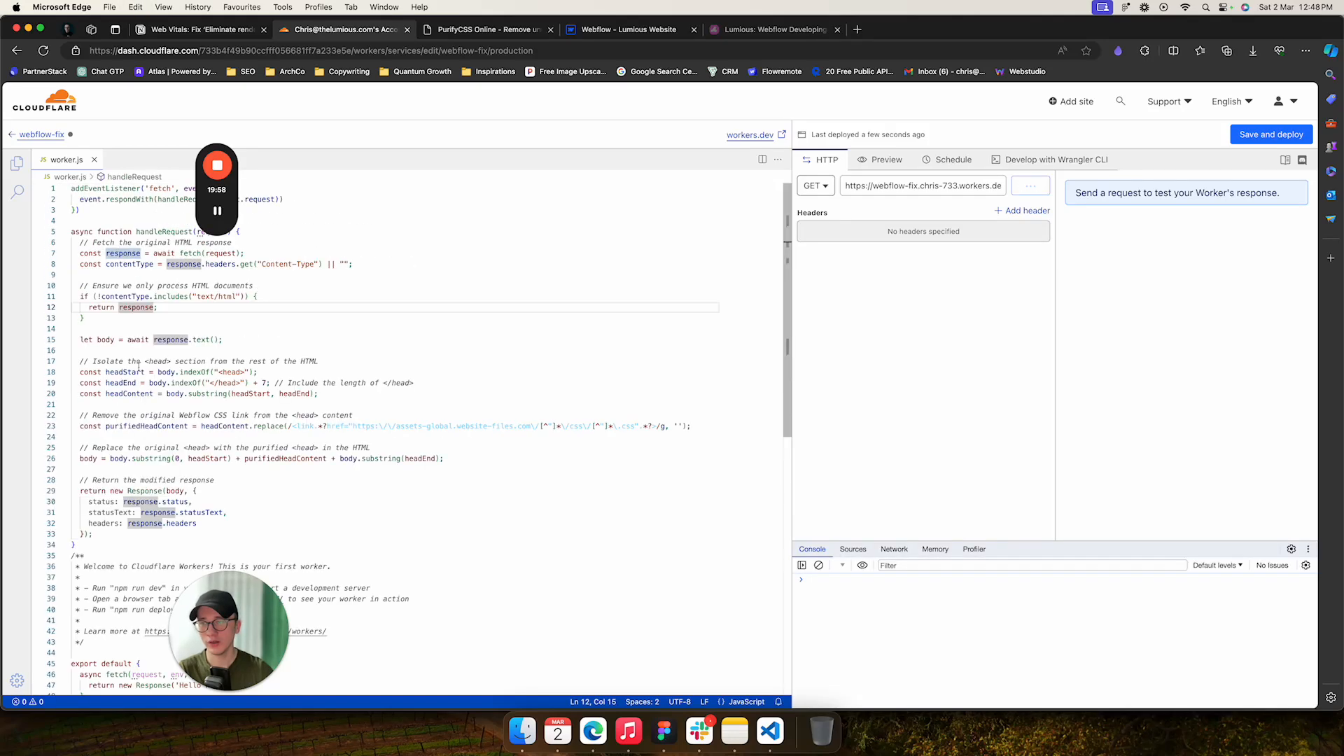
{"action": "left_click", "coordinate": [210, 275]}
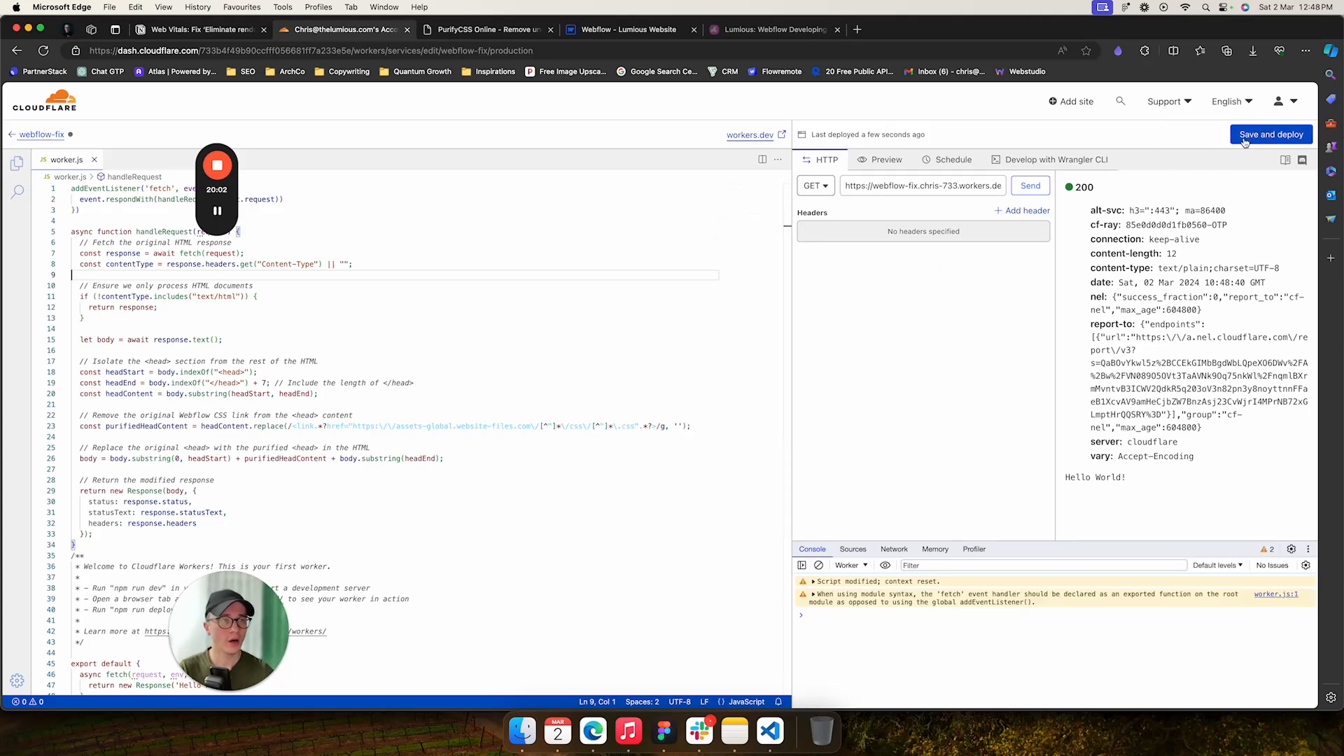
{"action": "left_click", "coordinate": [1275, 137]}
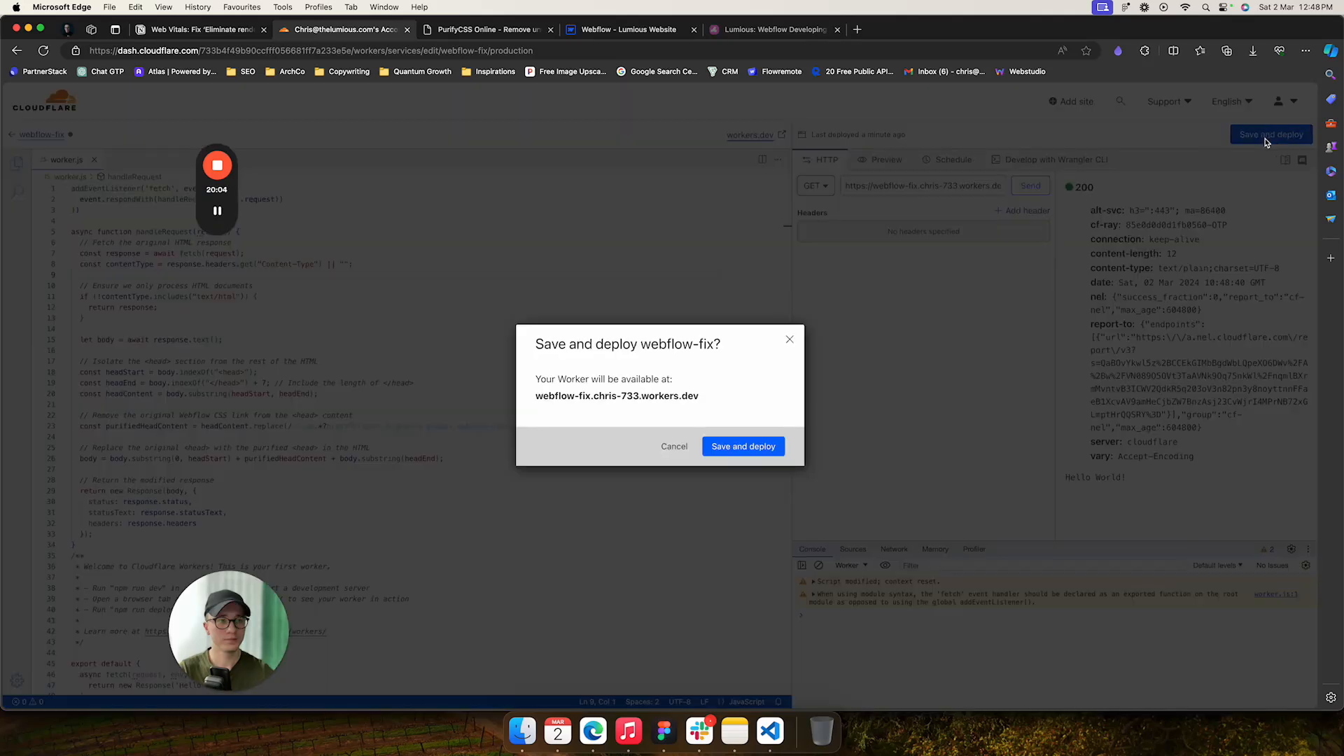
{"action": "left_click", "coordinate": [739, 450]}
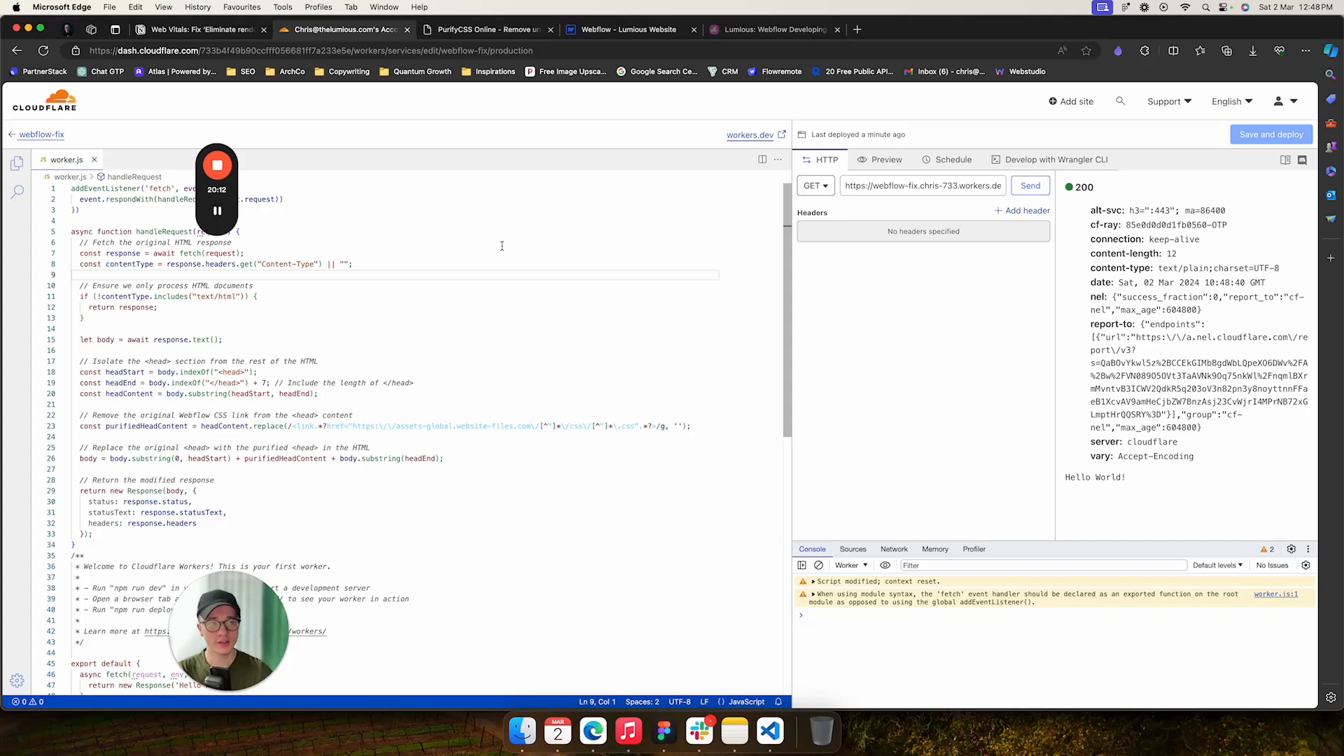
Leave the code editor and open the webflow-fix Worker's trigger settings at the Routes section.
{"action": "left_click", "coordinate": [11, 137]}
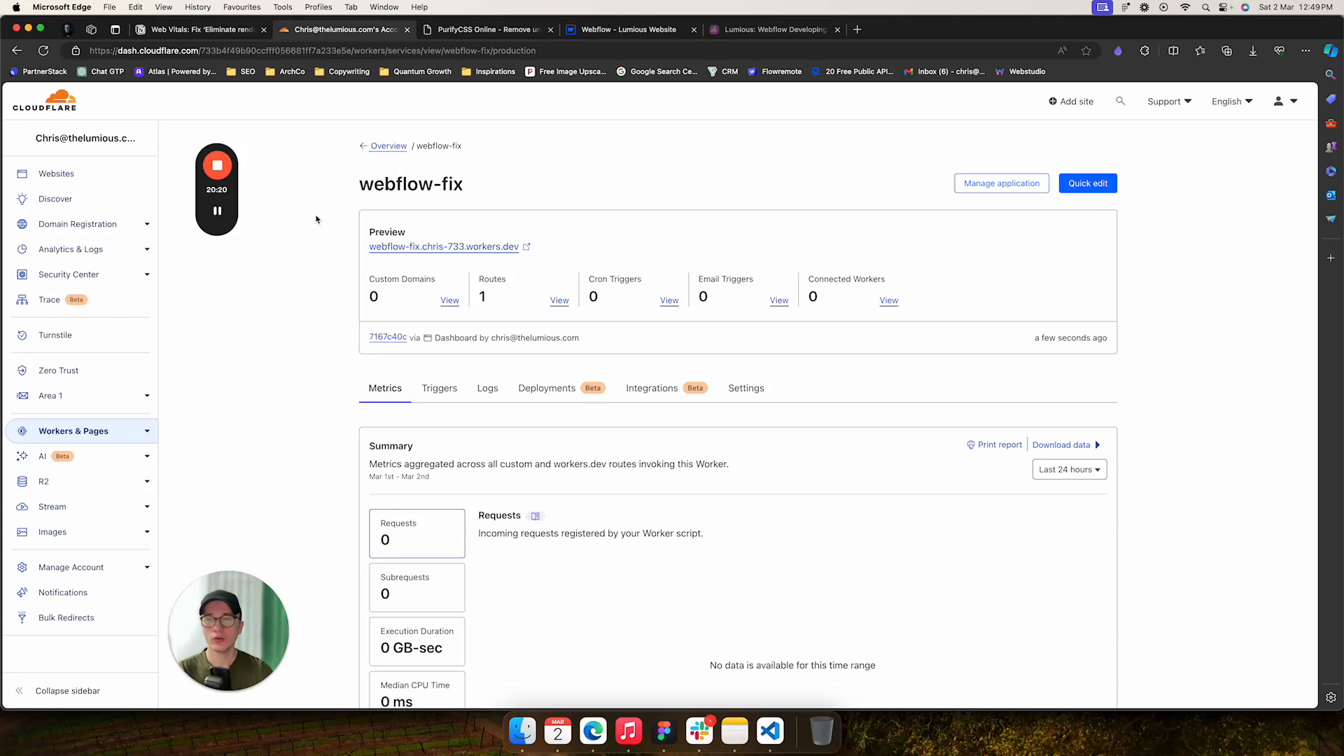
{"action": "scroll", "coordinate": [343, 252], "scroll_direction": "down", "scroll_amount": 1}
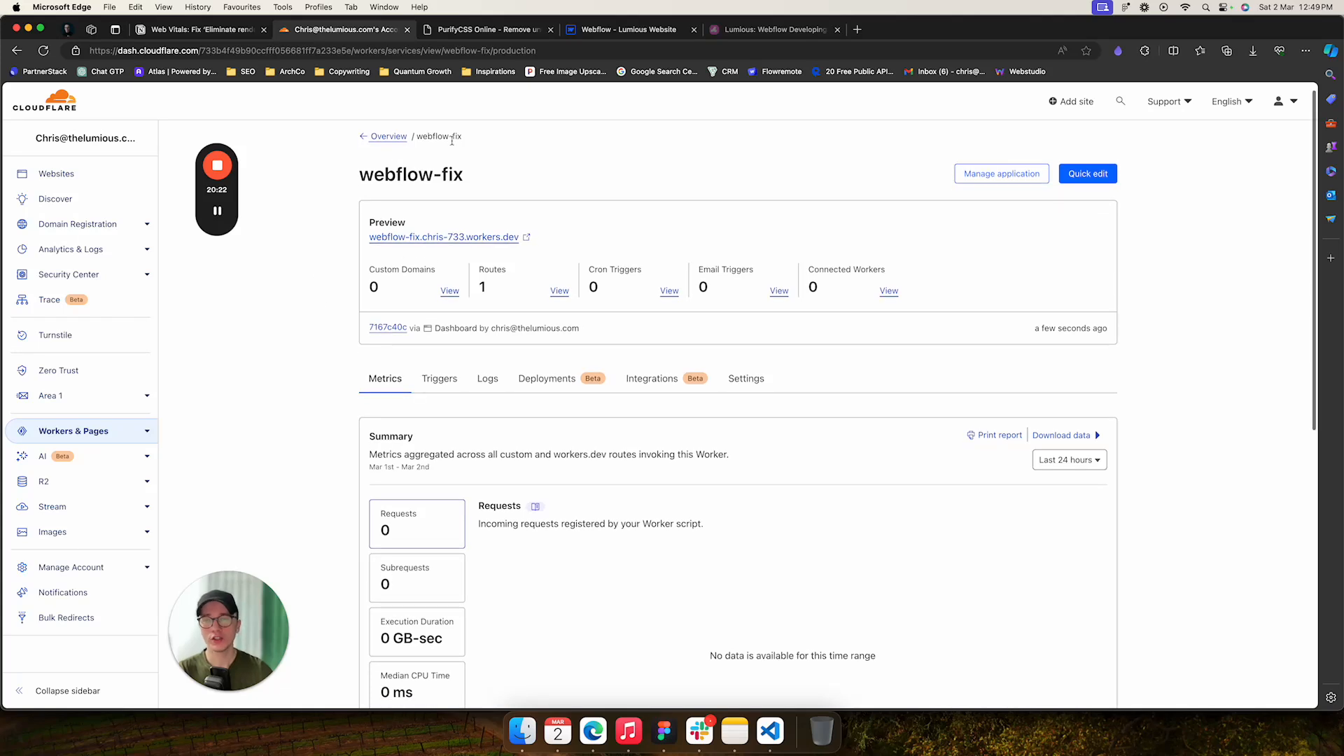
{"action": "left_click_drag", "start_coordinate": [361, 175], "coordinate": [489, 177]}
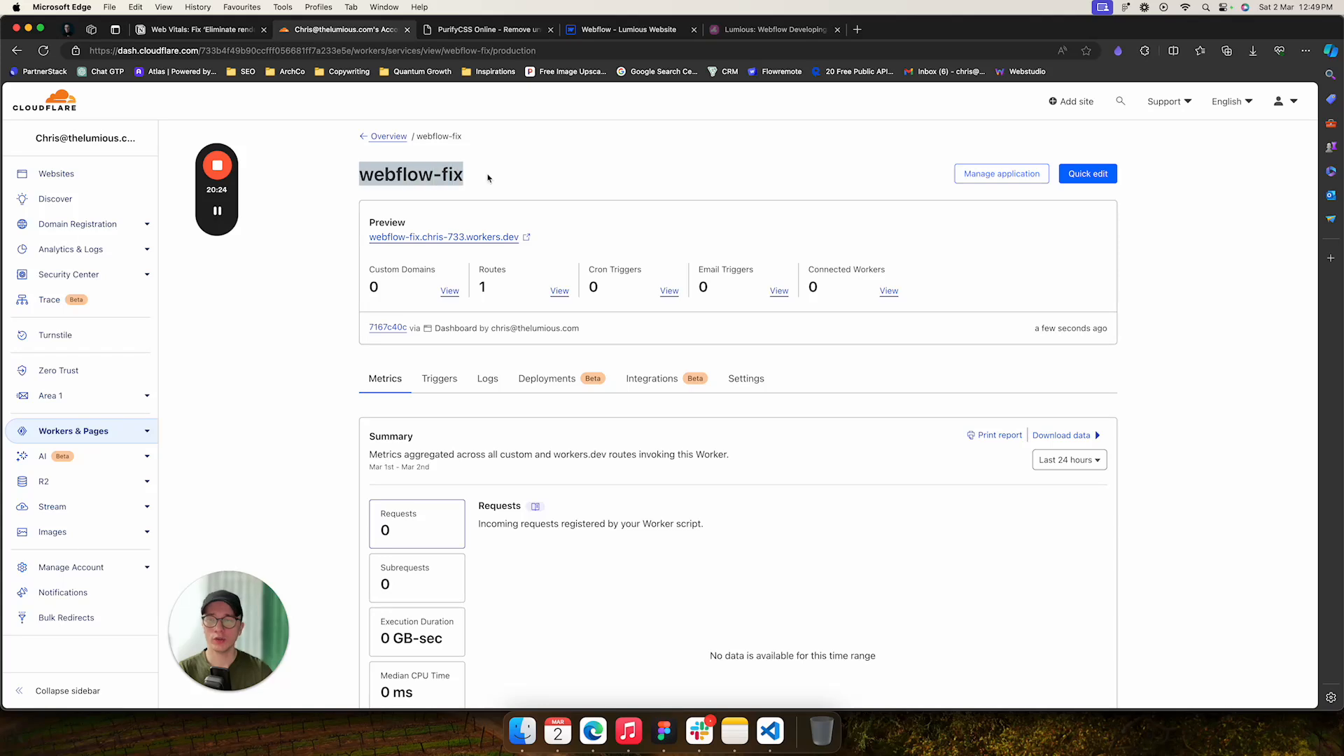
{"action": "left_click", "coordinate": [443, 385]}
{"action": "scroll", "coordinate": [444, 395], "scroll_direction": "down", "scroll_amount": 5}
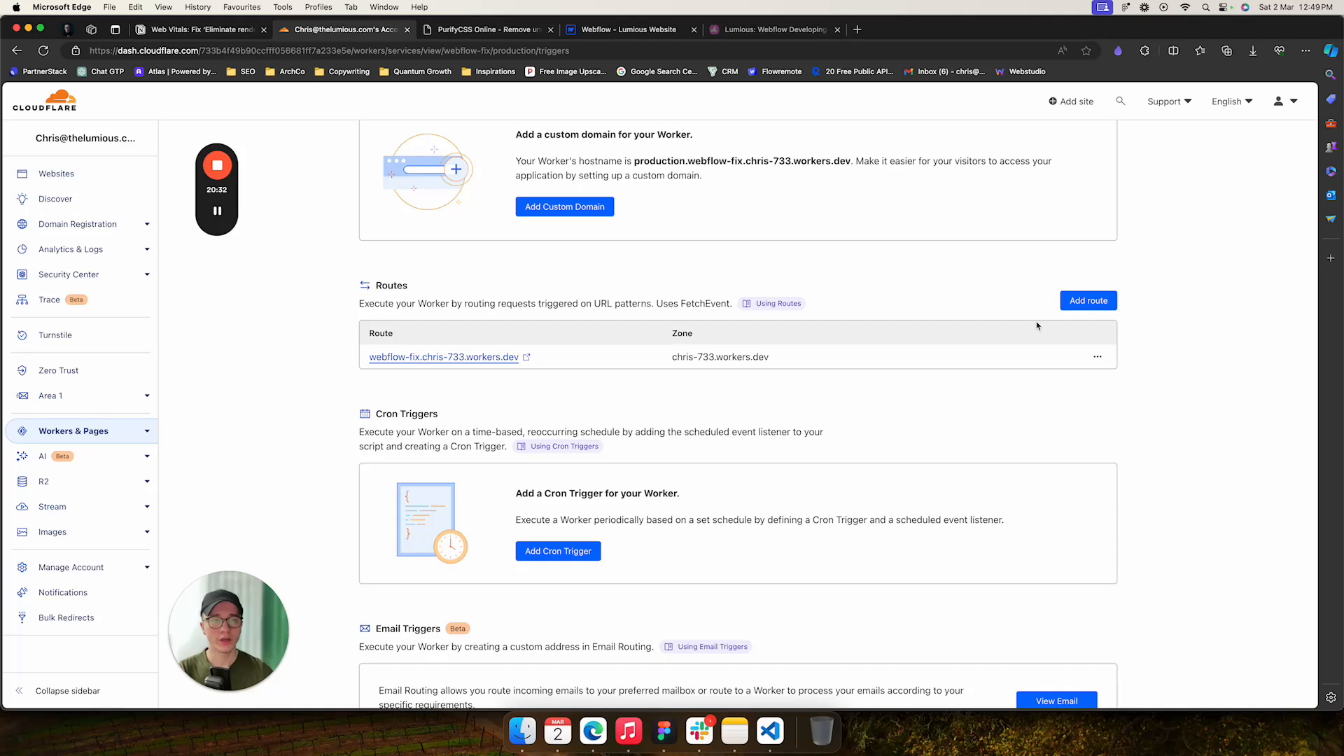
{"action": "left_click", "coordinate": [1090, 301]}
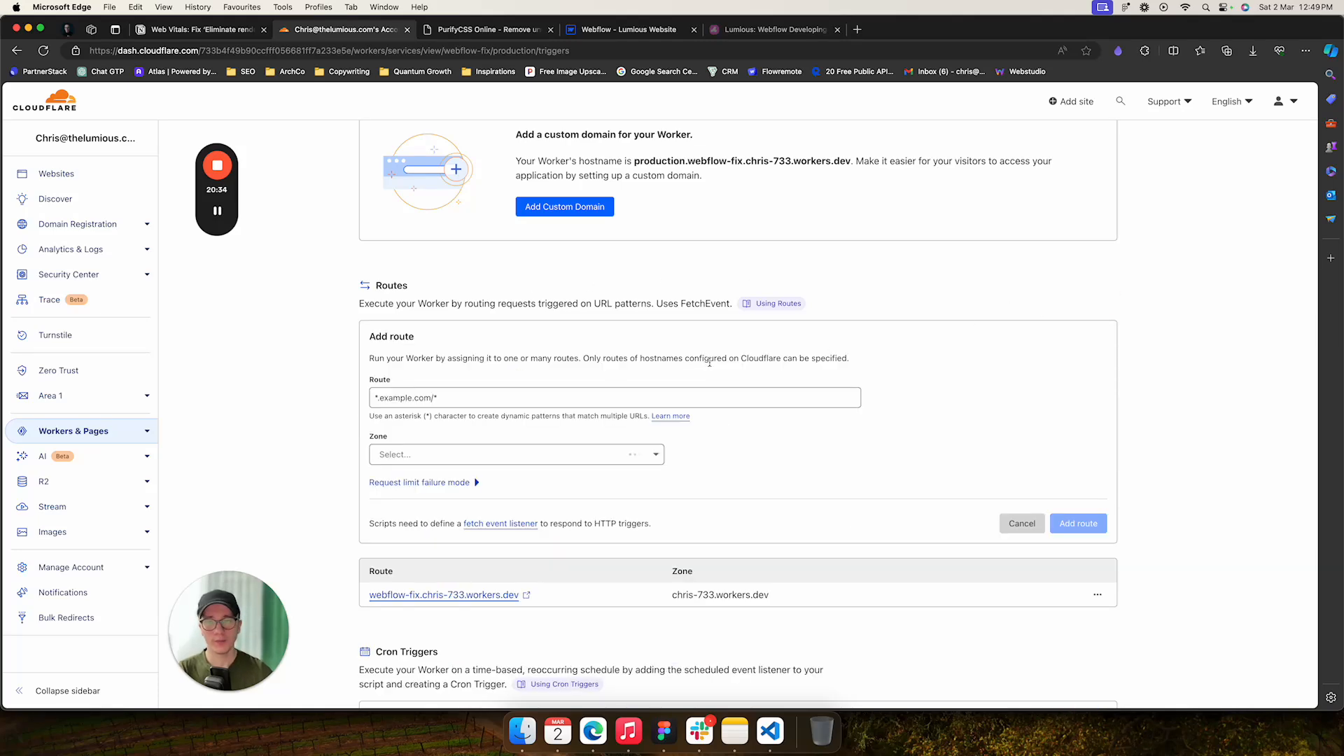
{"action": "left_click", "coordinate": [441, 399]}
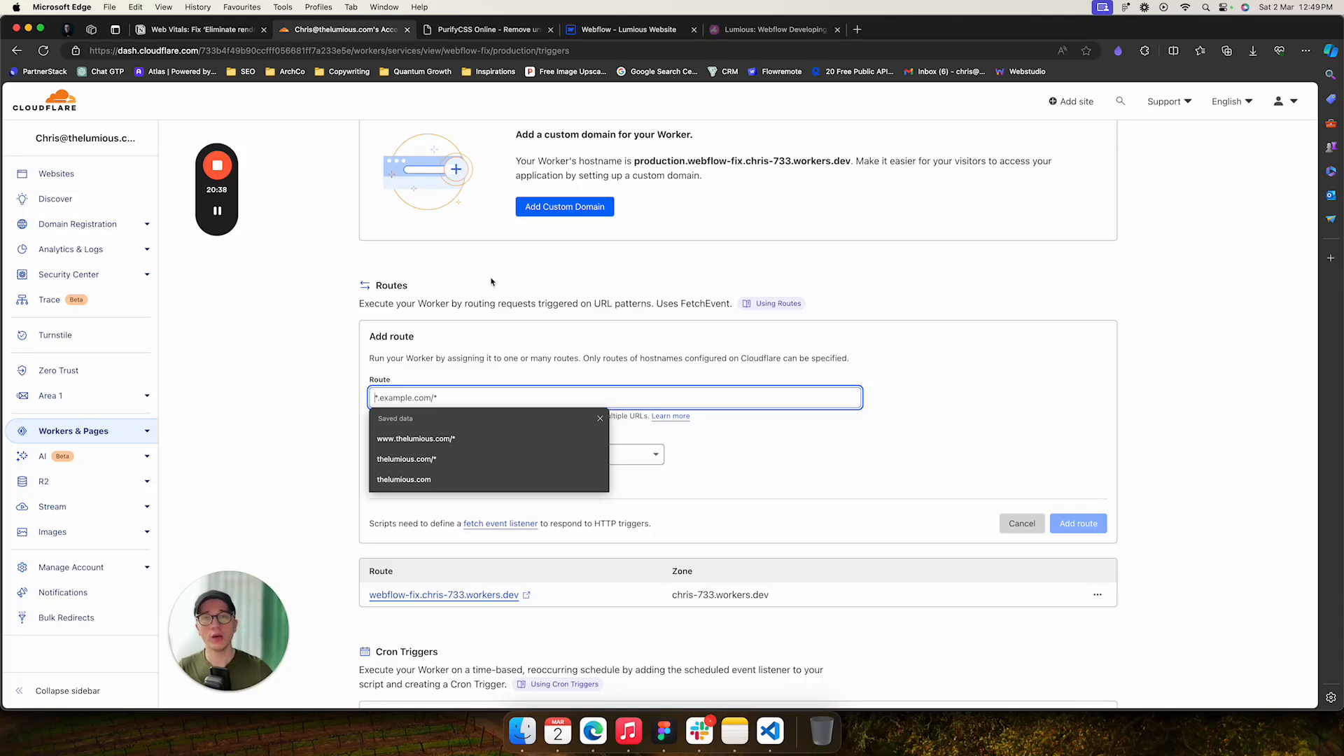
{"action": "left_click", "coordinate": [390, 443]}
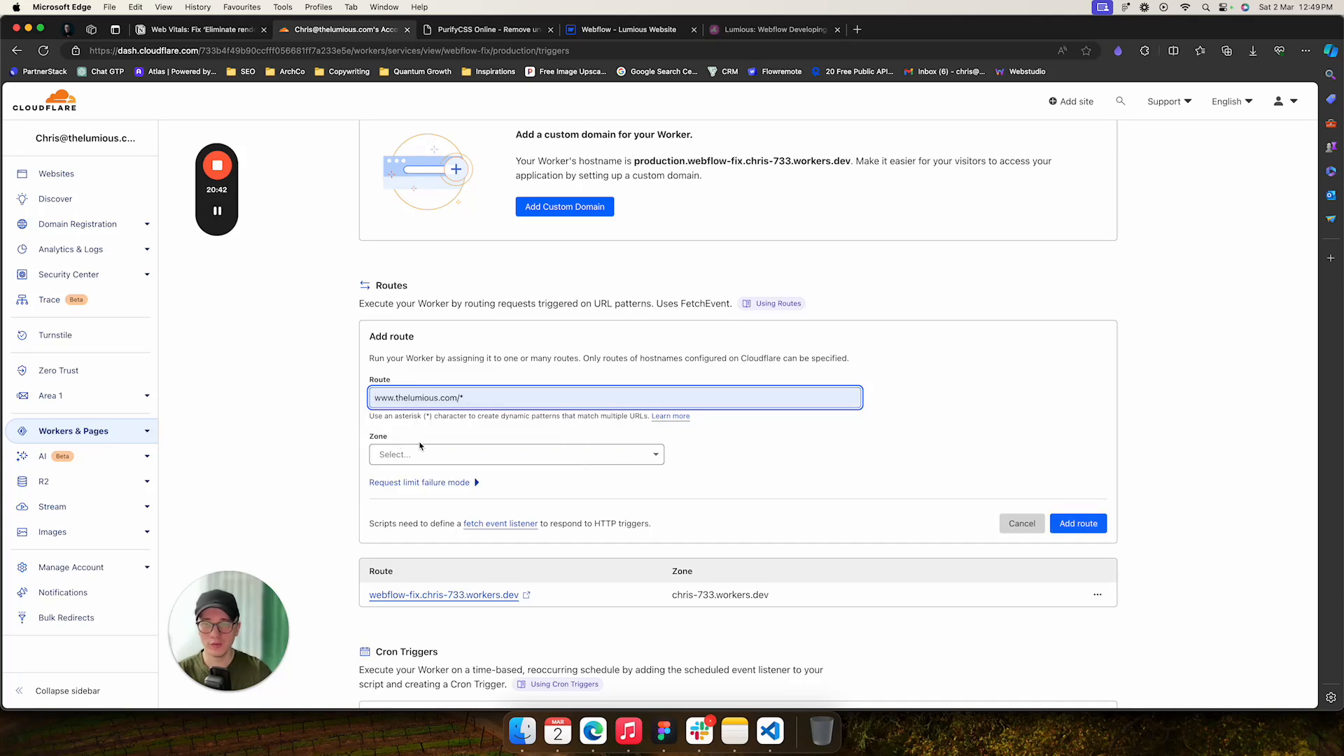
{"action": "left_click", "coordinate": [396, 457]}
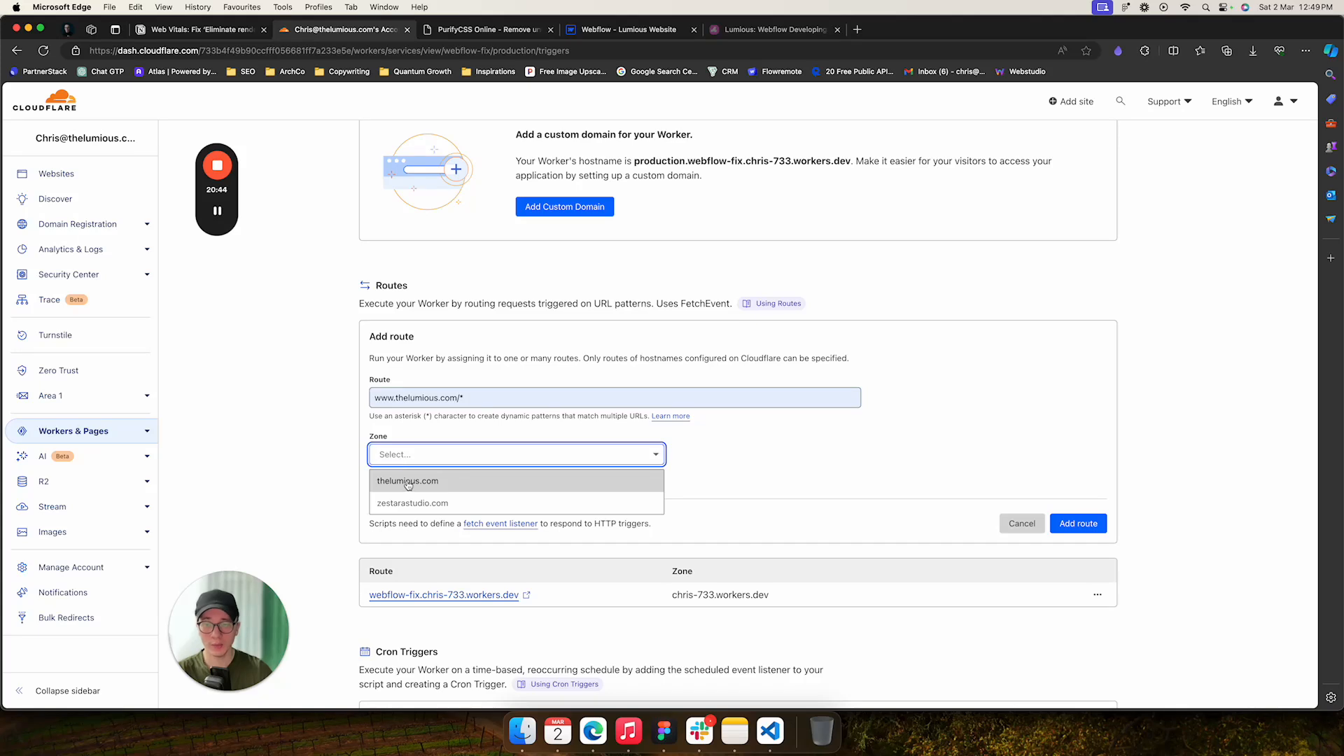
{"action": "left_click", "coordinate": [404, 483]}
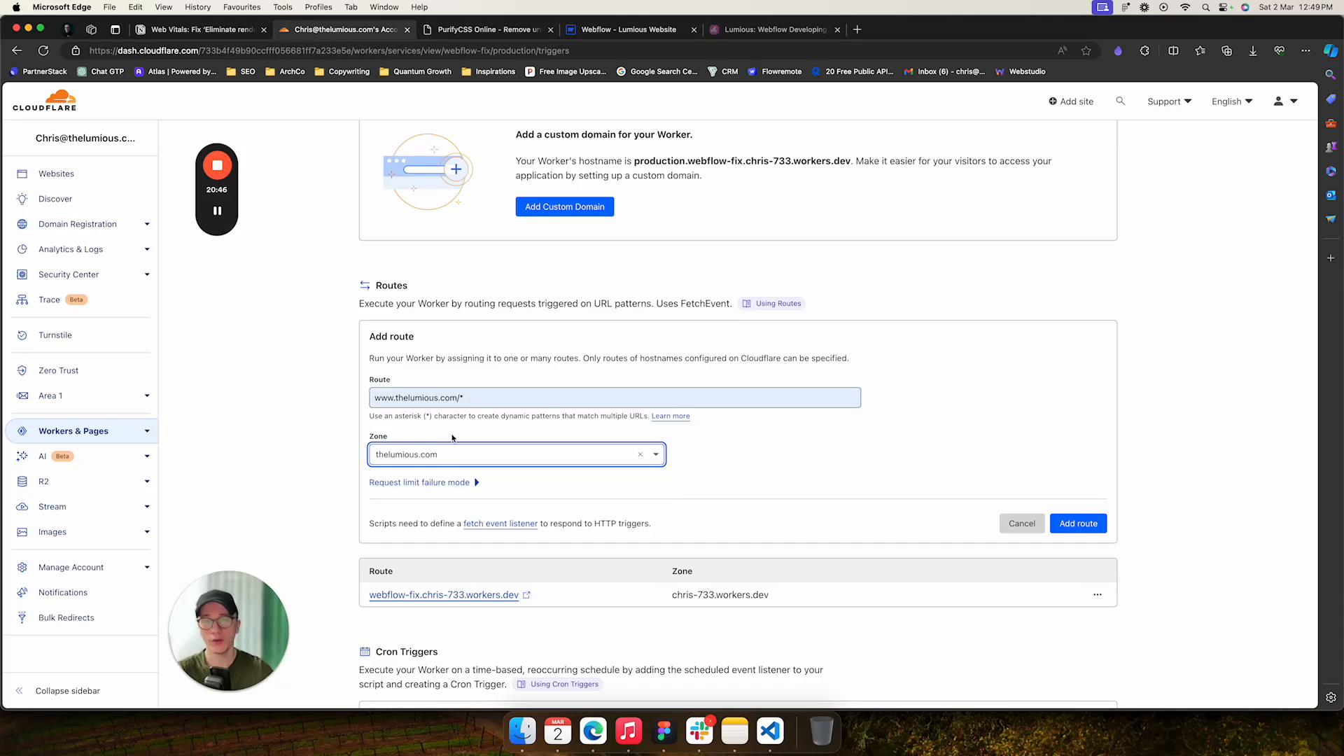
{"action": "left_click", "coordinate": [1078, 528]}
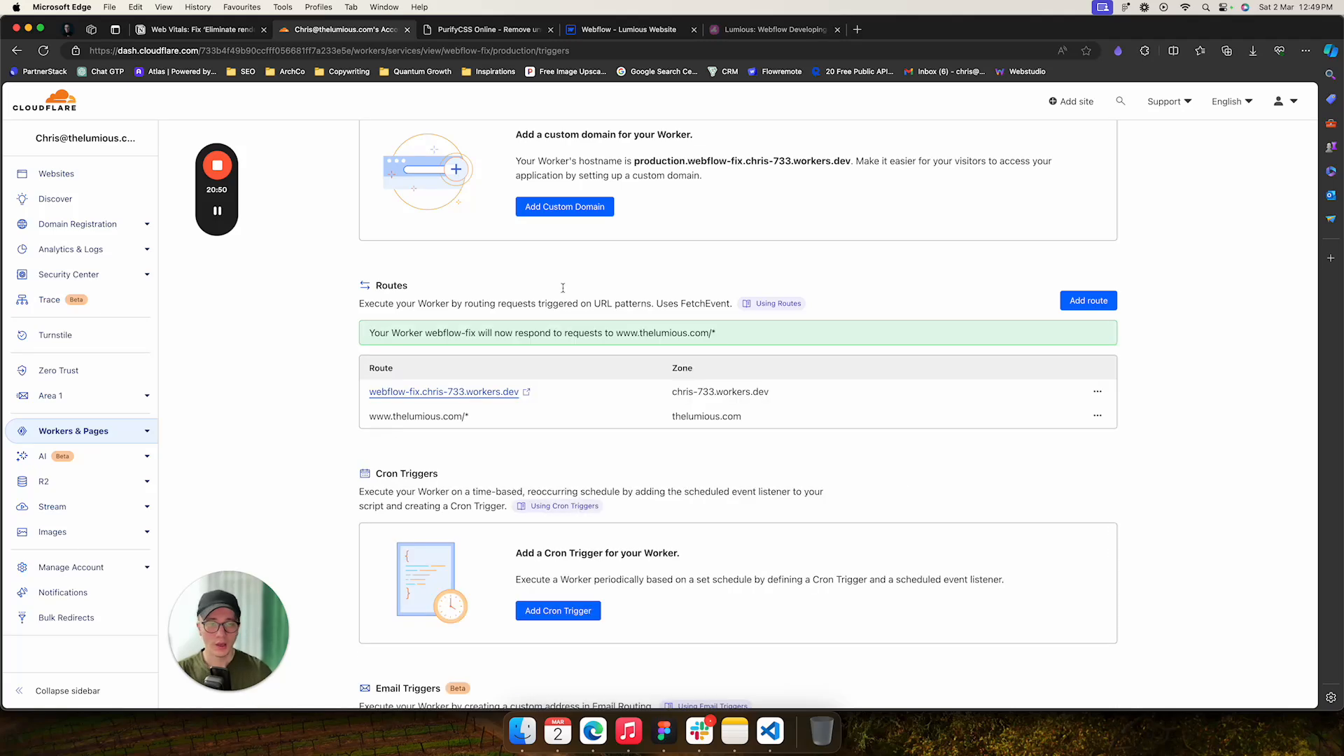
Add a second Worker route for thelumious.com/* in the thelumious.com zone.
{"action": "left_click", "coordinate": [1089, 300]}
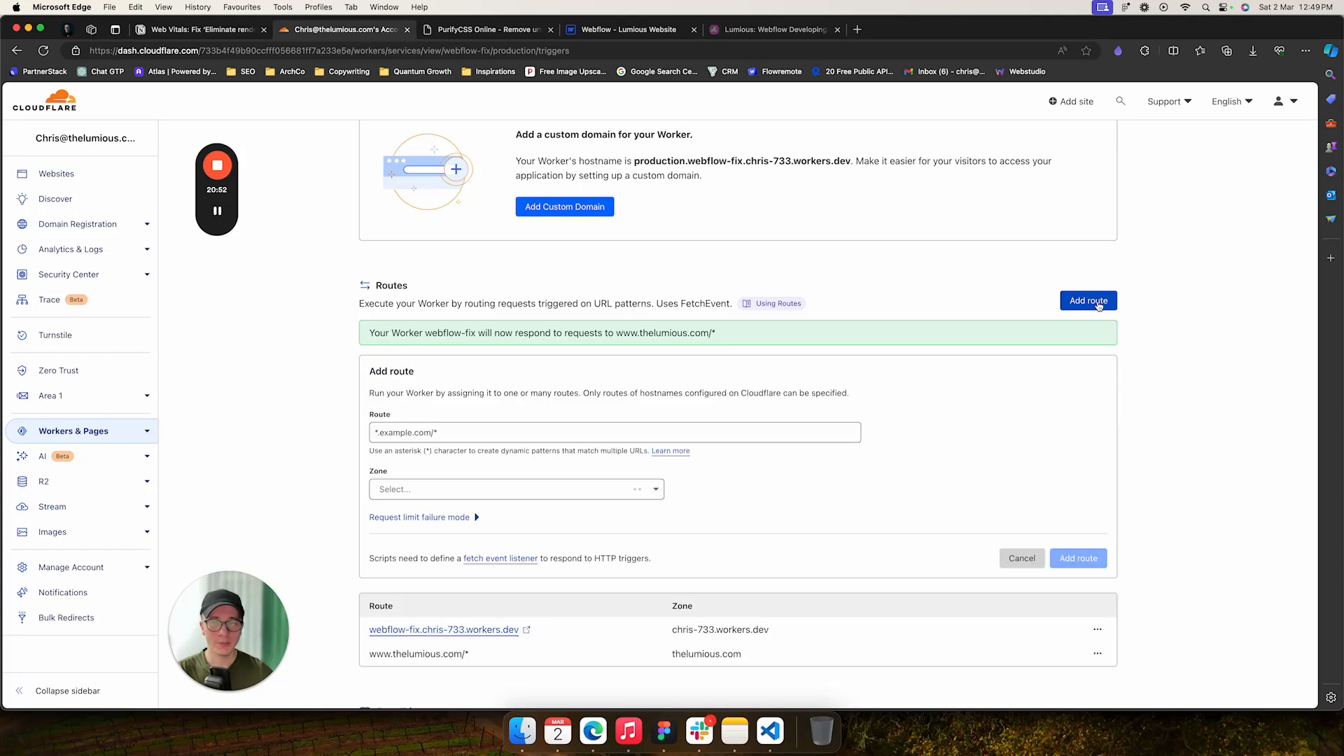
{"action": "left_click", "coordinate": [464, 432]}
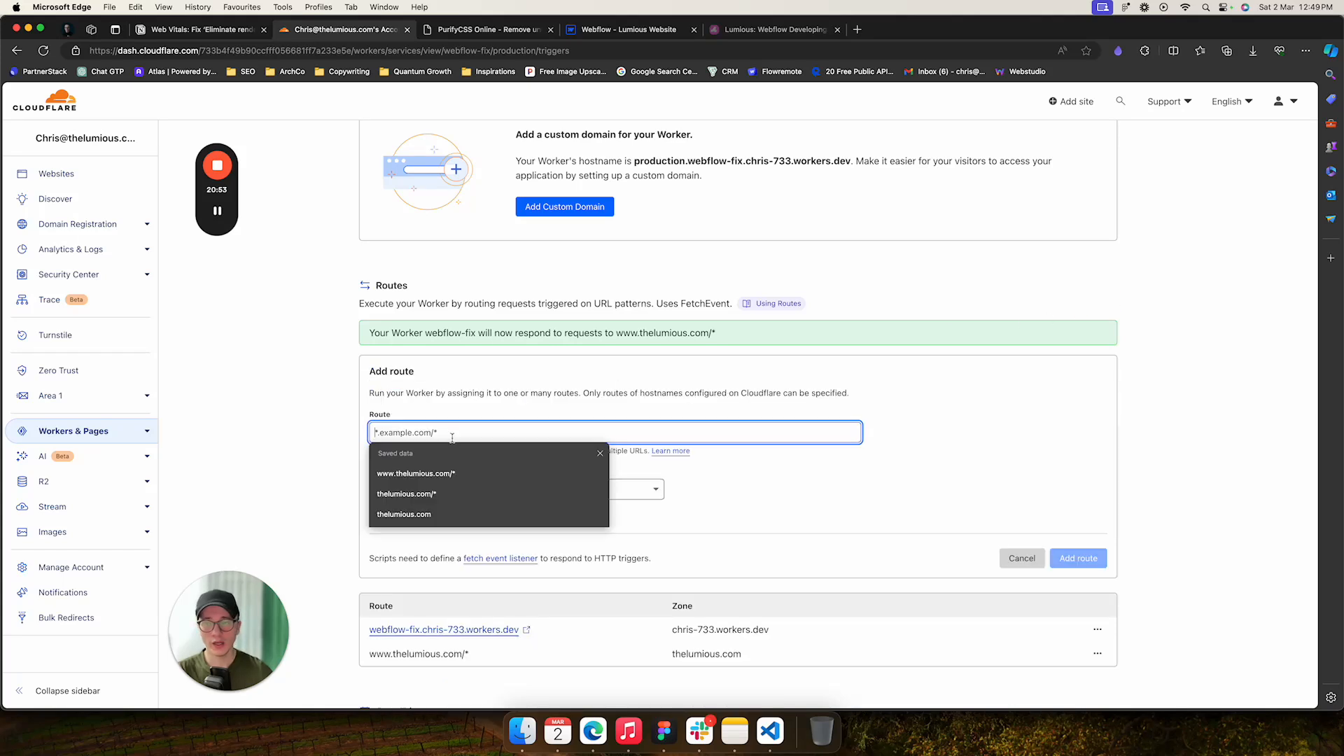
{"action": "left_click", "coordinate": [419, 495]}
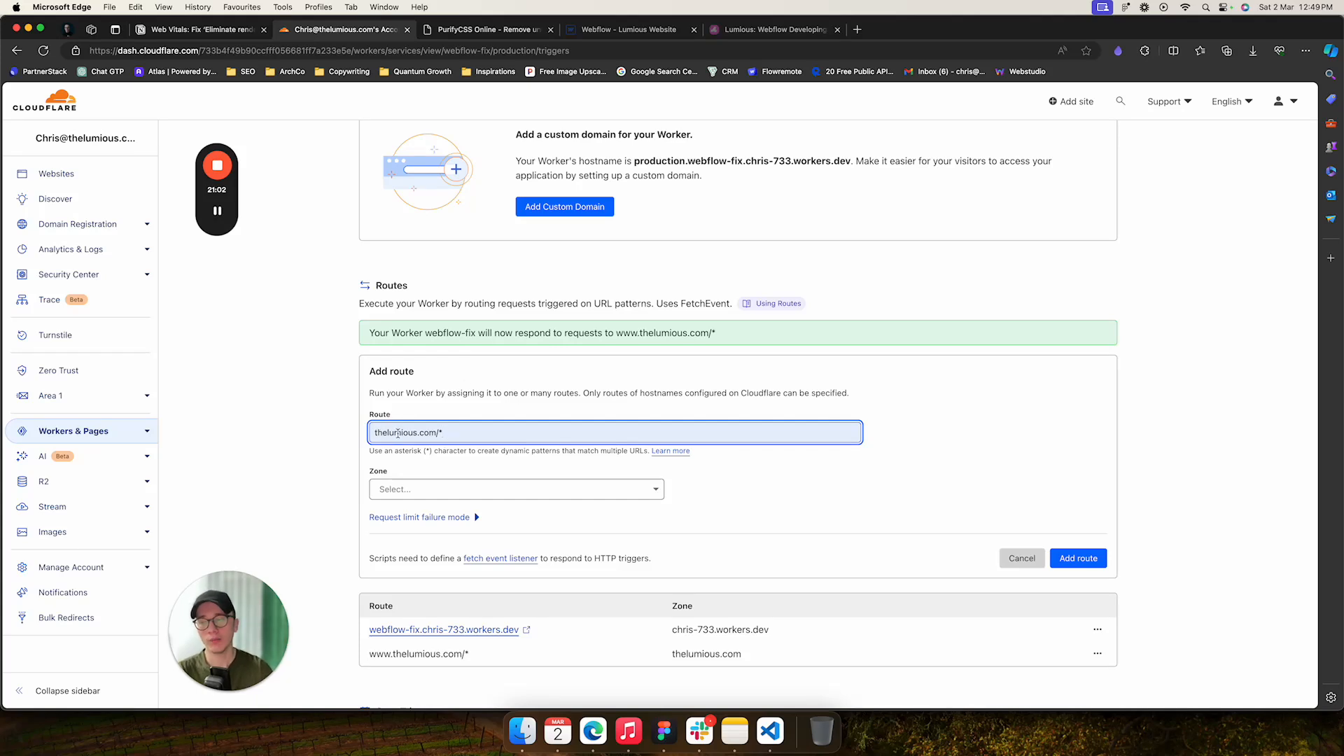
{"action": "left_click", "coordinate": [410, 491]}
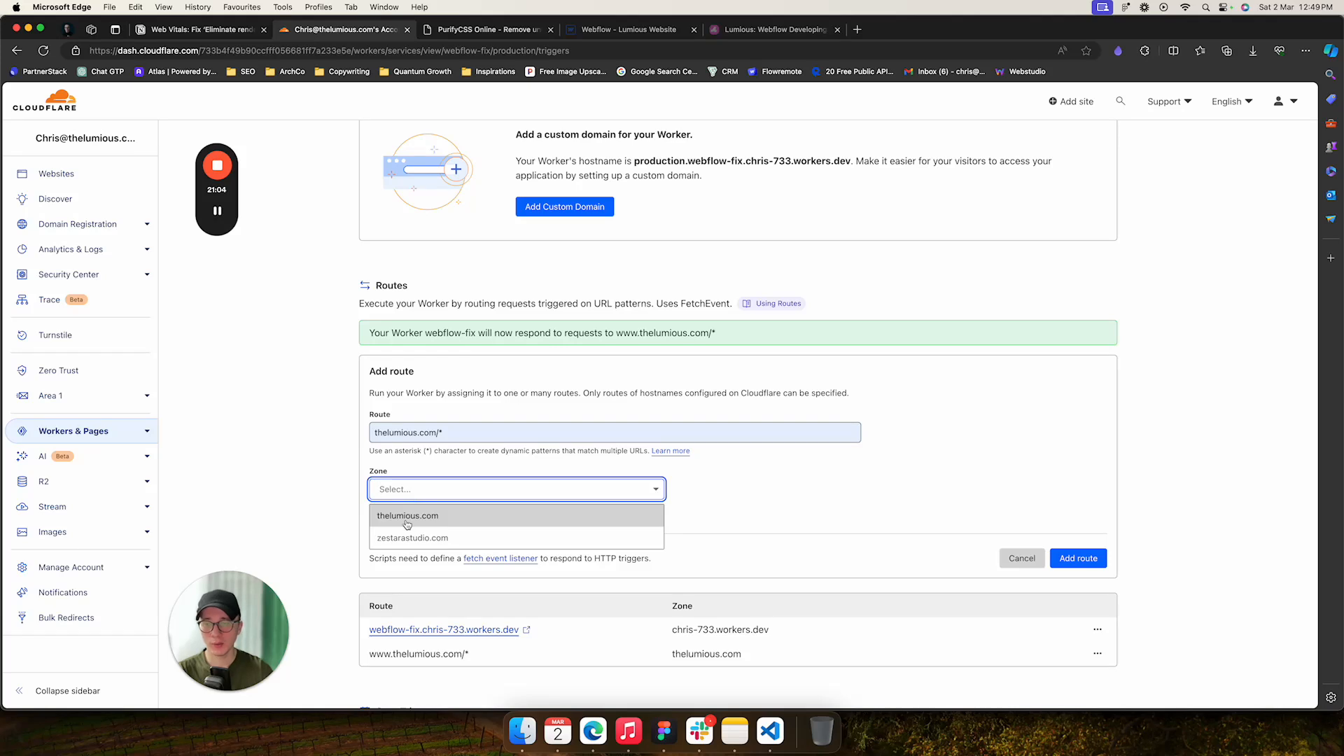
{"action": "left_click", "coordinate": [406, 522]}
{"action": "left_click", "coordinate": [1090, 561]}
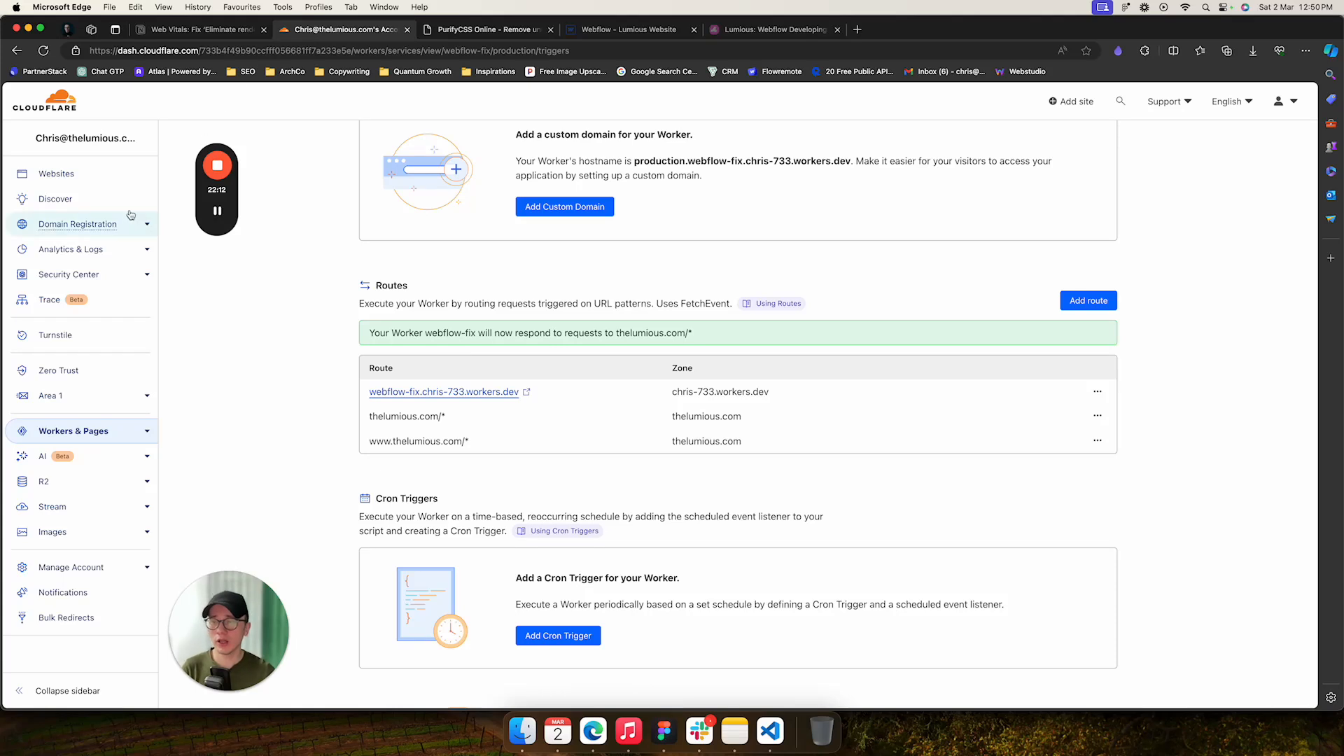
Open the thelumious.com website's Page Rules and start creating a new page rule.
{"action": "left_click", "coordinate": [52, 185]}
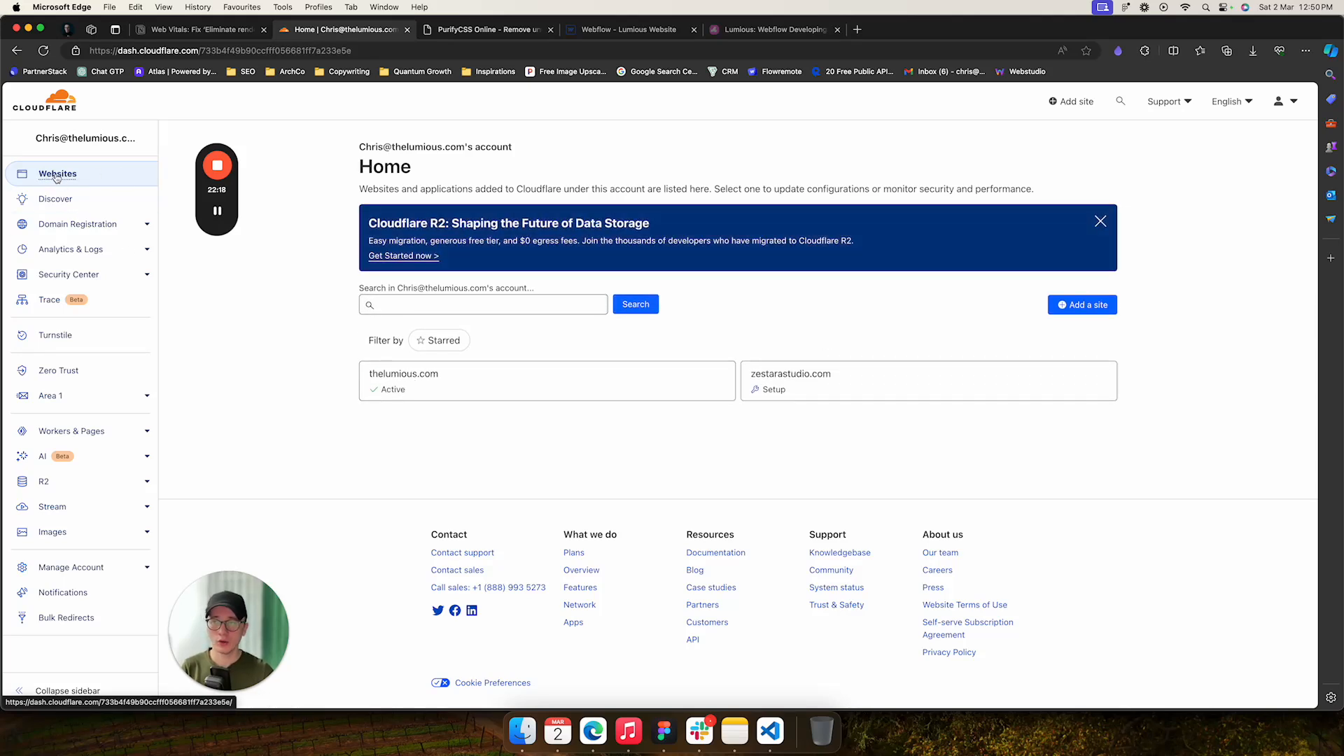
{"action": "left_click", "coordinate": [443, 389]}
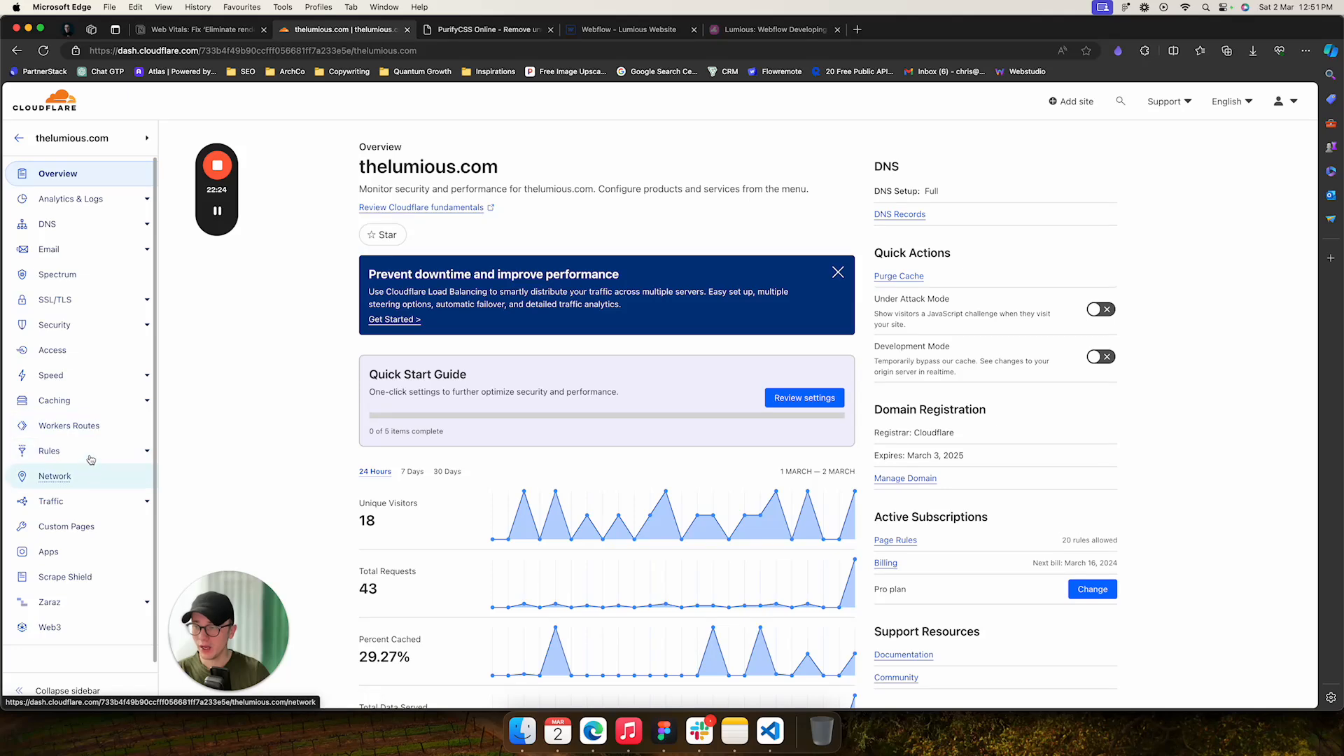
{"action": "left_click", "coordinate": [61, 455]}
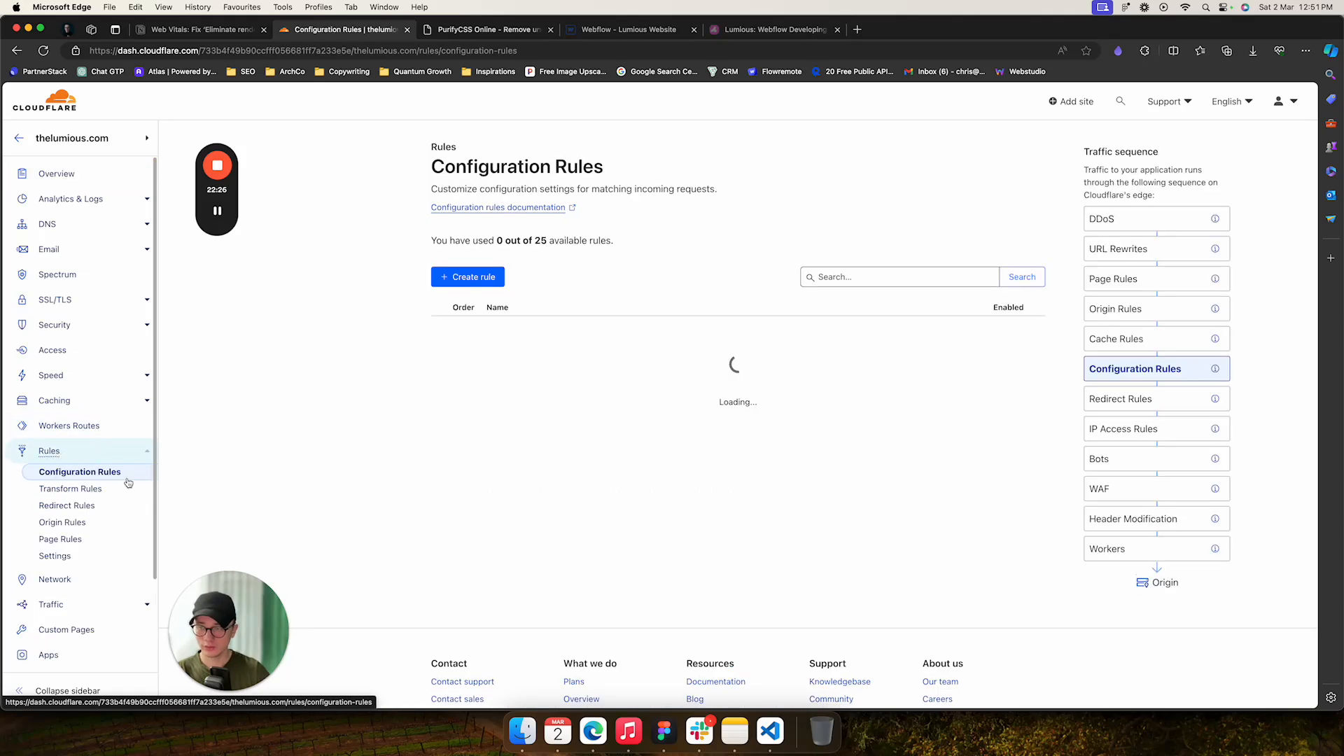
{"action": "left_click", "coordinate": [61, 540]}
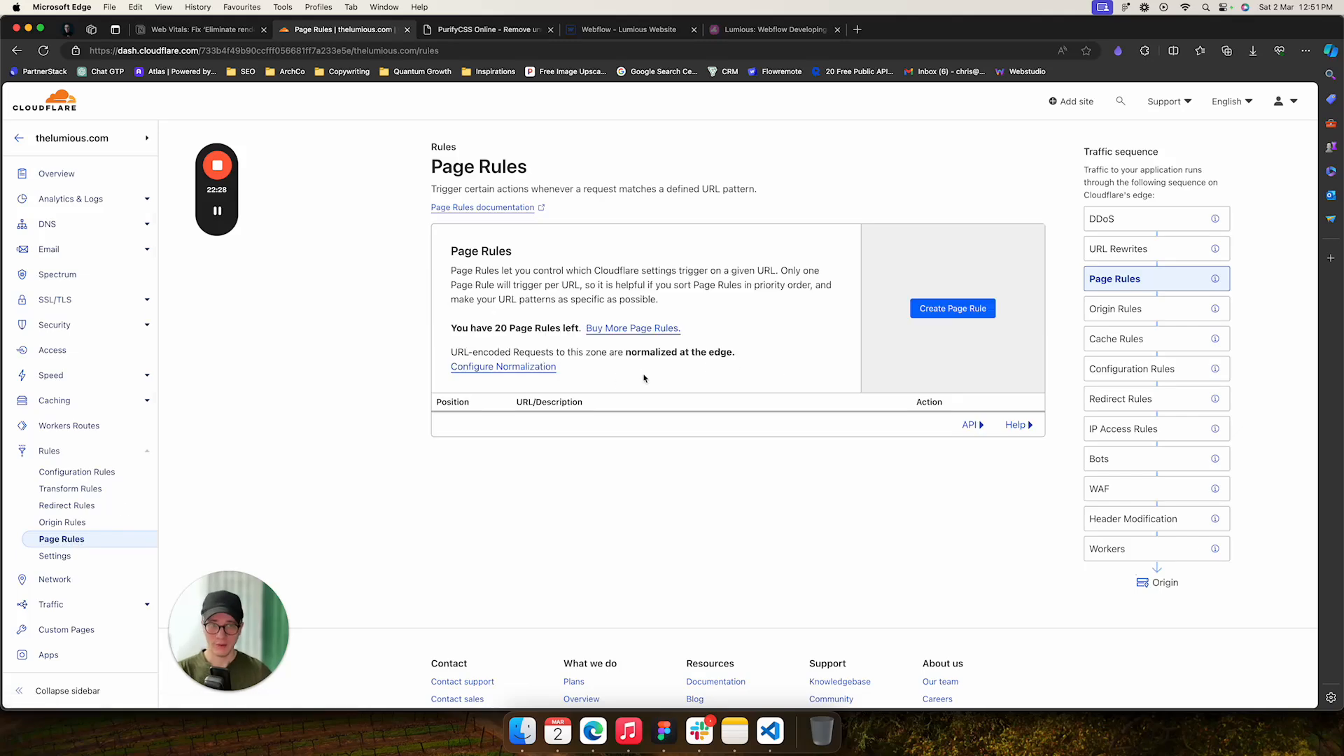
{"action": "left_click", "coordinate": [949, 314]}
{"action": "left_click", "coordinate": [805, 362]}
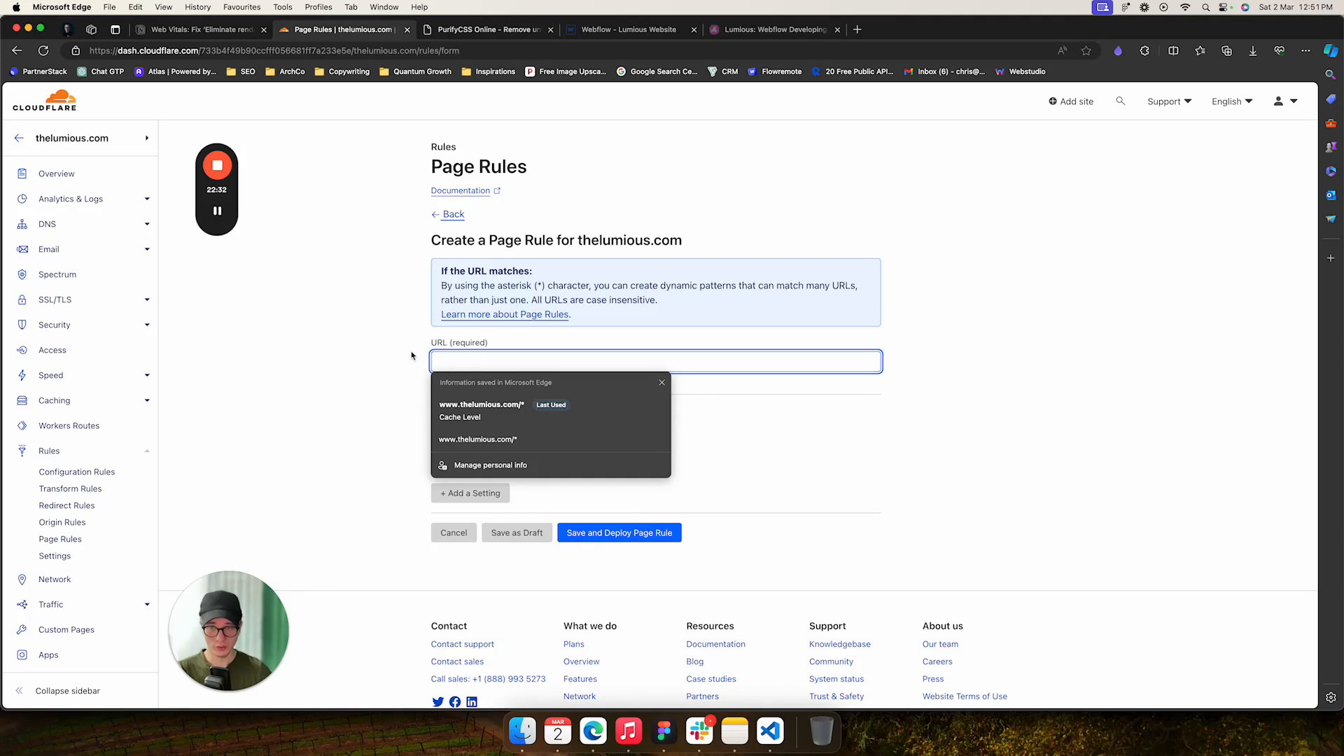
{"action": "left_click", "coordinate": [373, 356]}
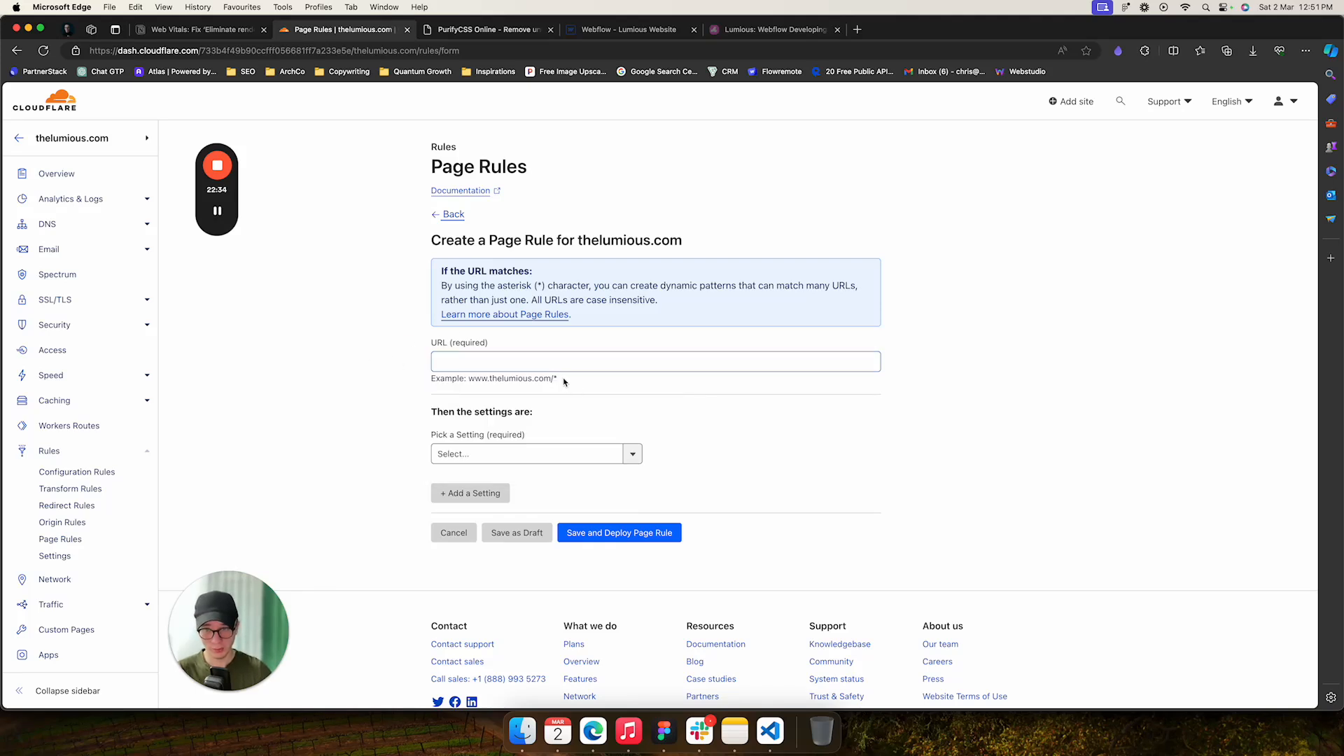
{"action": "left_click_drag", "start_coordinate": [561, 379], "coordinate": [470, 377]}
{"action": "key", "text": "super+c"}
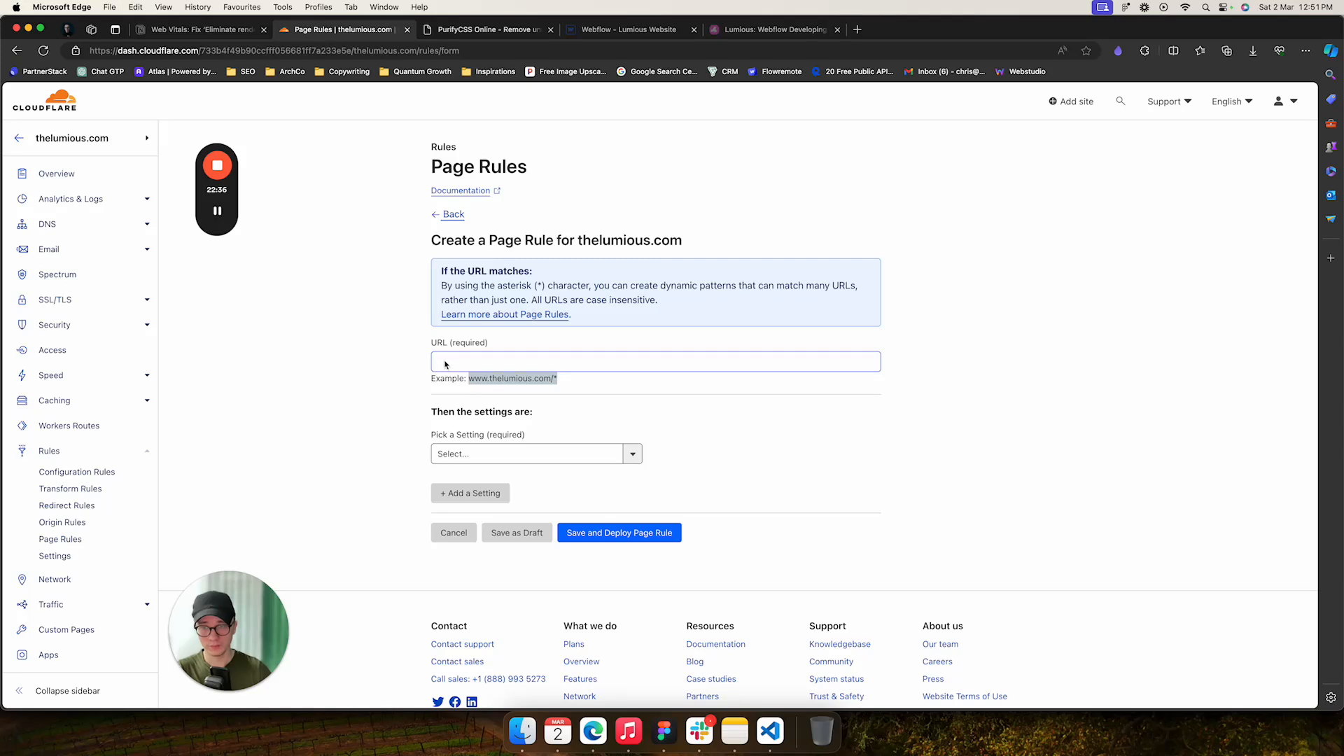
{"action": "left_click", "coordinate": [445, 363]}
{"action": "key", "text": "super+v"}
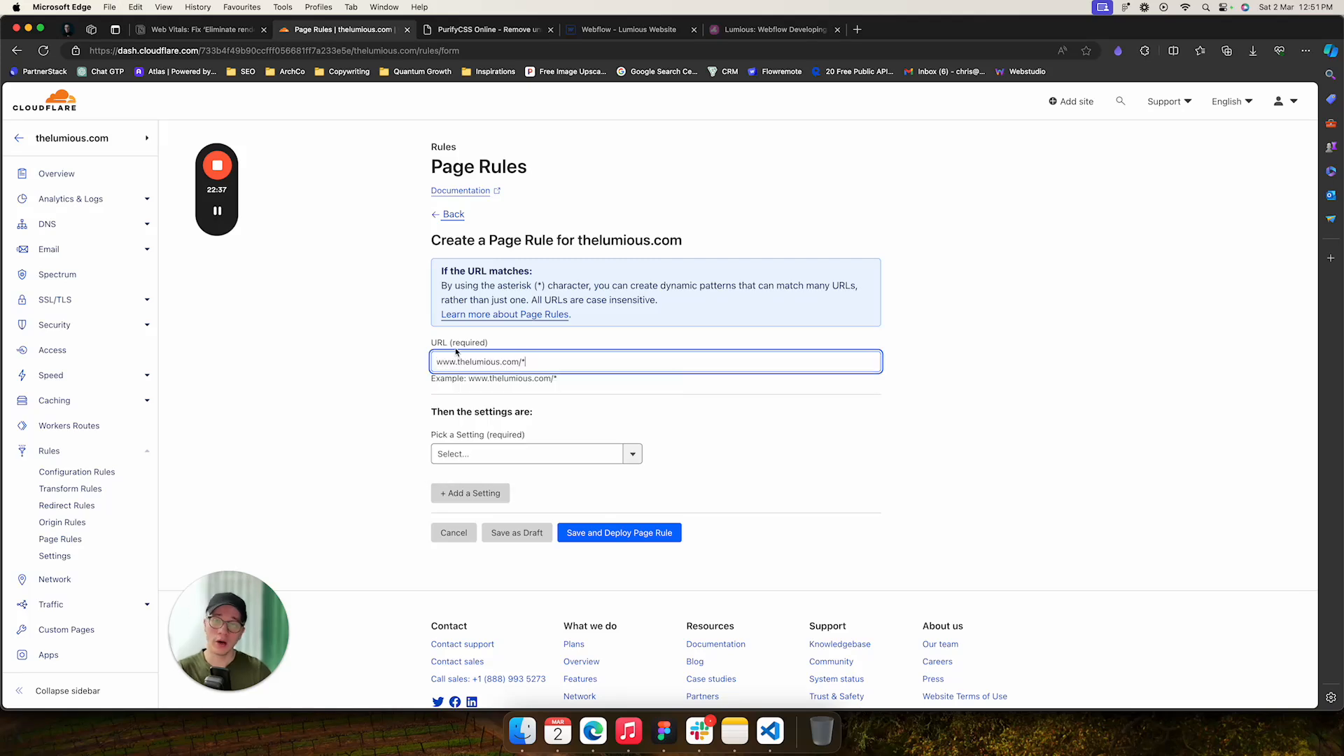
{"action": "left_click", "coordinate": [407, 359]}
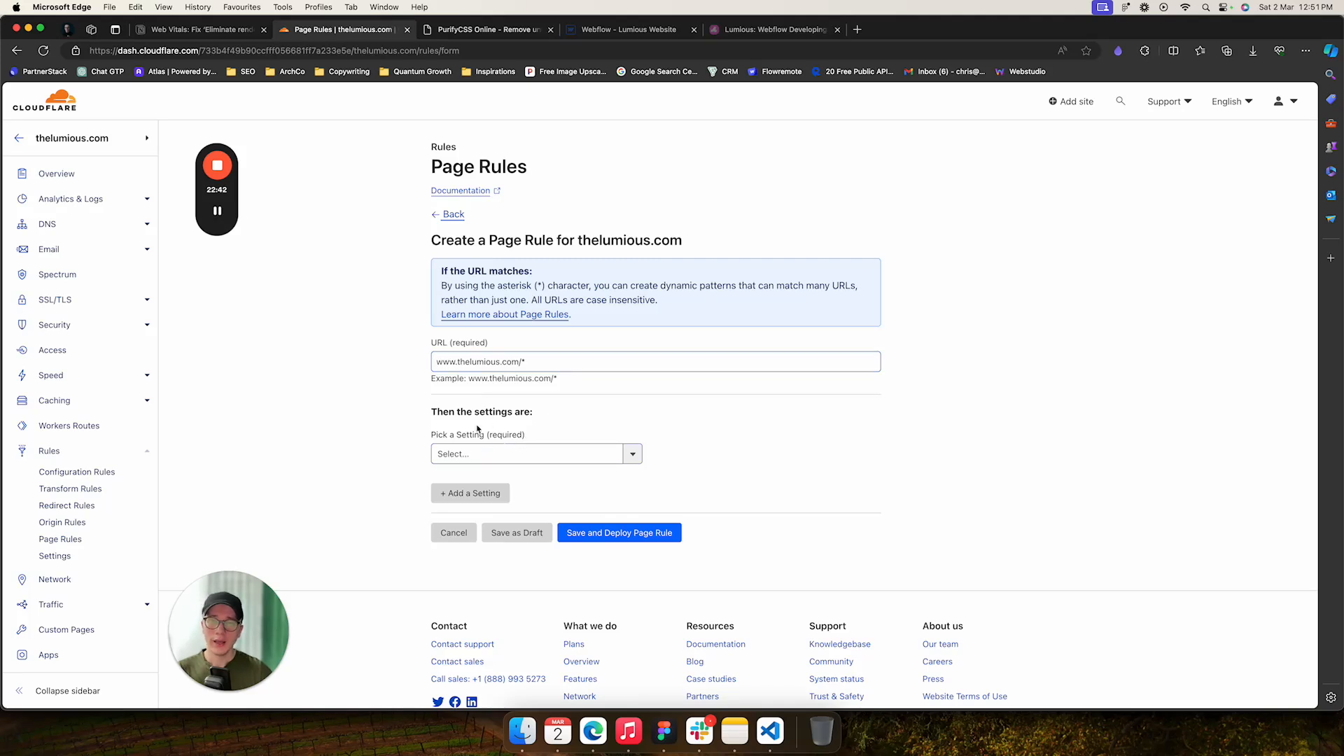
Give the page rule a Cache Level setting with the value Cache Everything.
{"action": "left_click", "coordinate": [482, 453]}
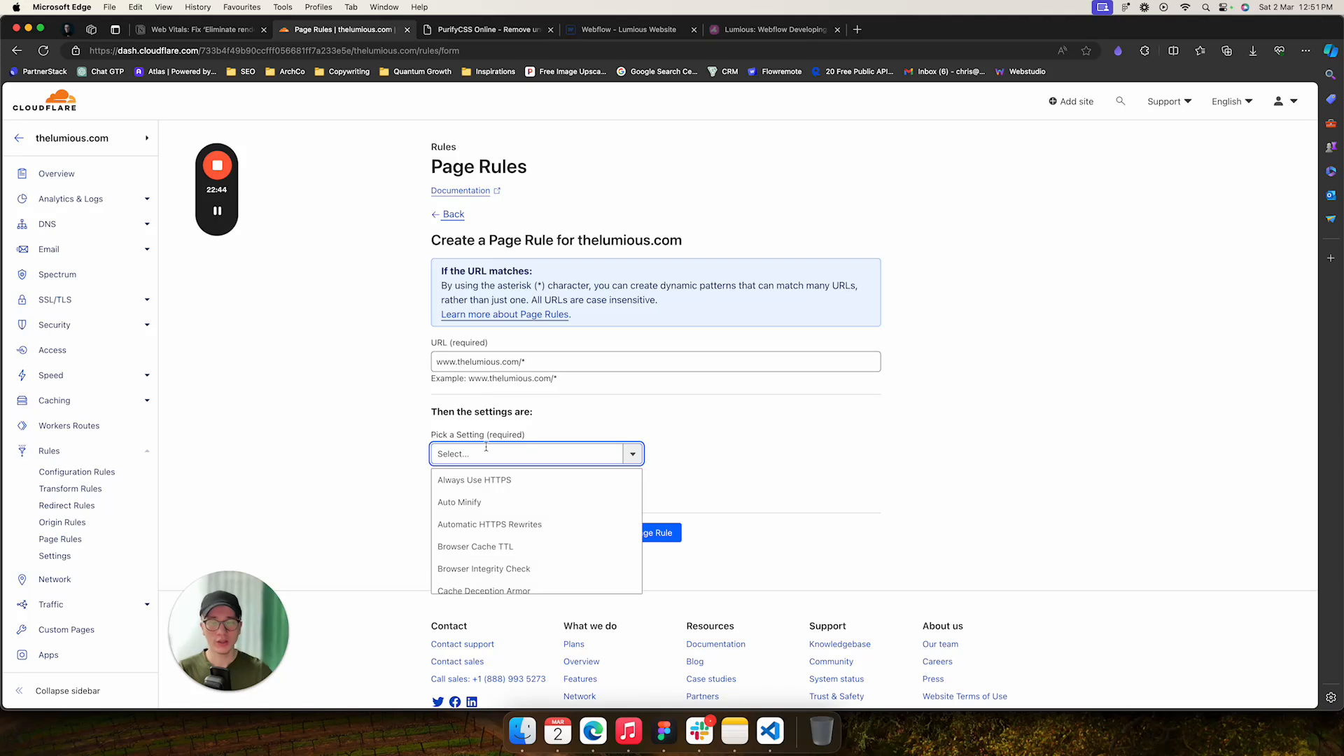
{"action": "type", "text": "cache"}
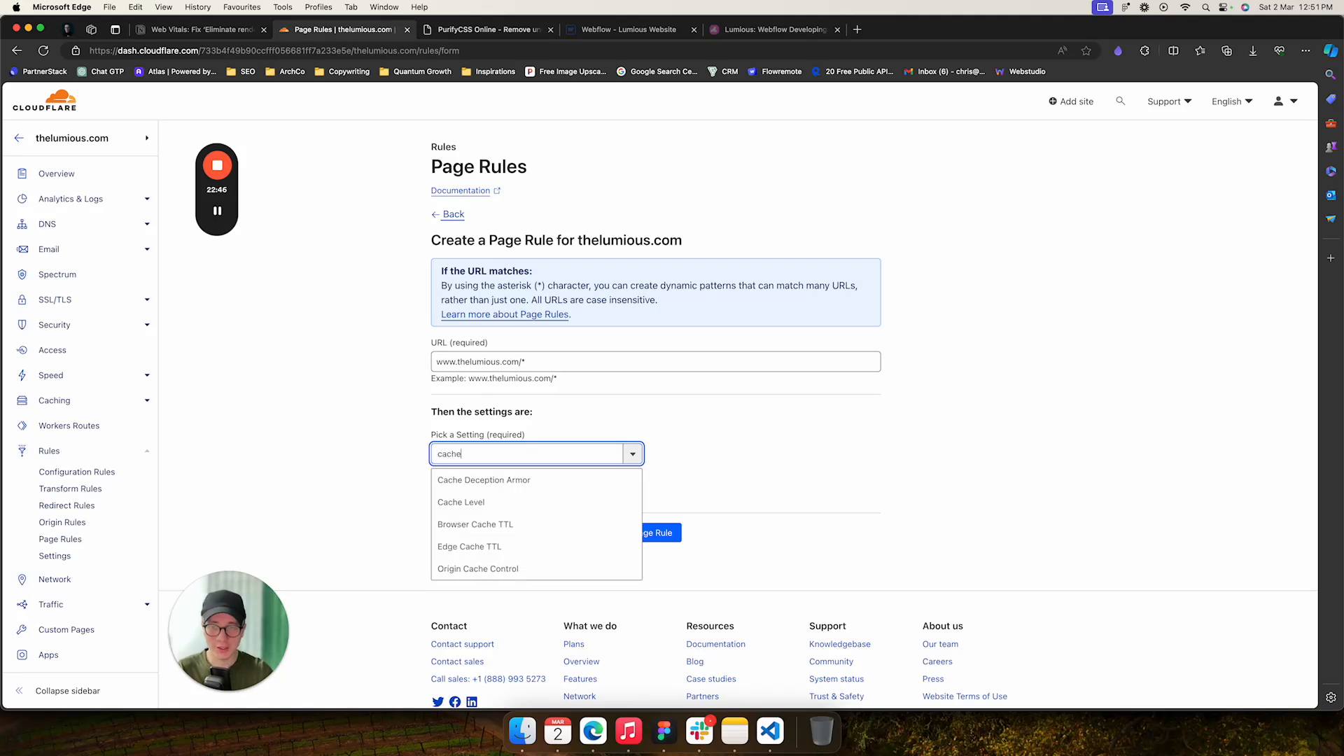
{"action": "left_click", "coordinate": [476, 502]}
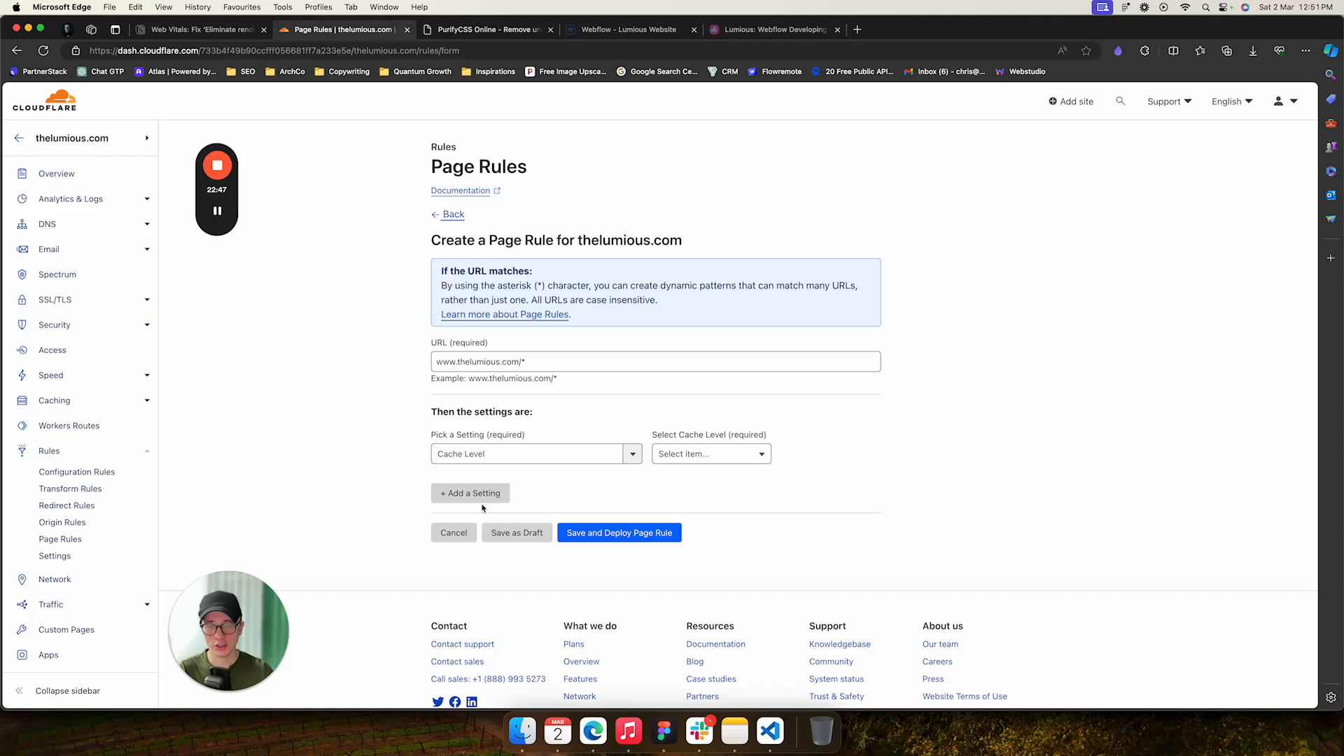
{"action": "left_click", "coordinate": [712, 459]}
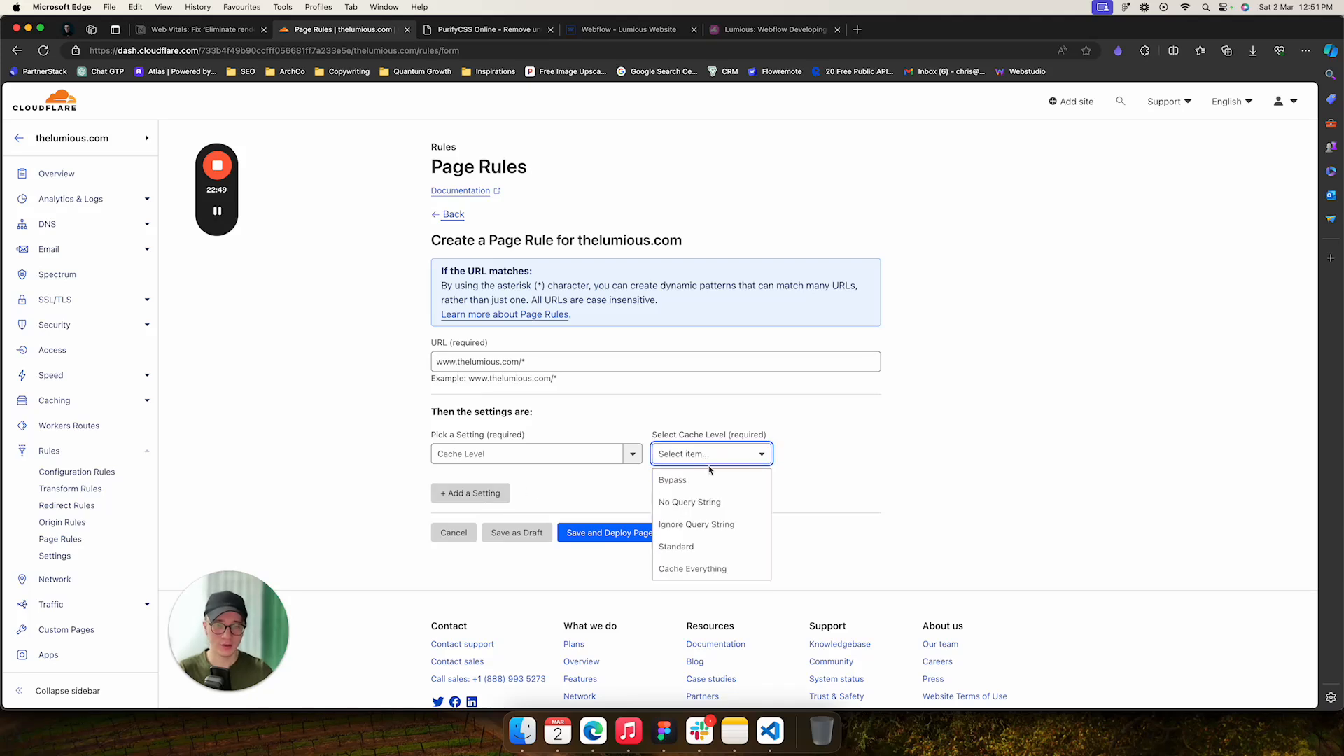
{"action": "left_click", "coordinate": [703, 569]}
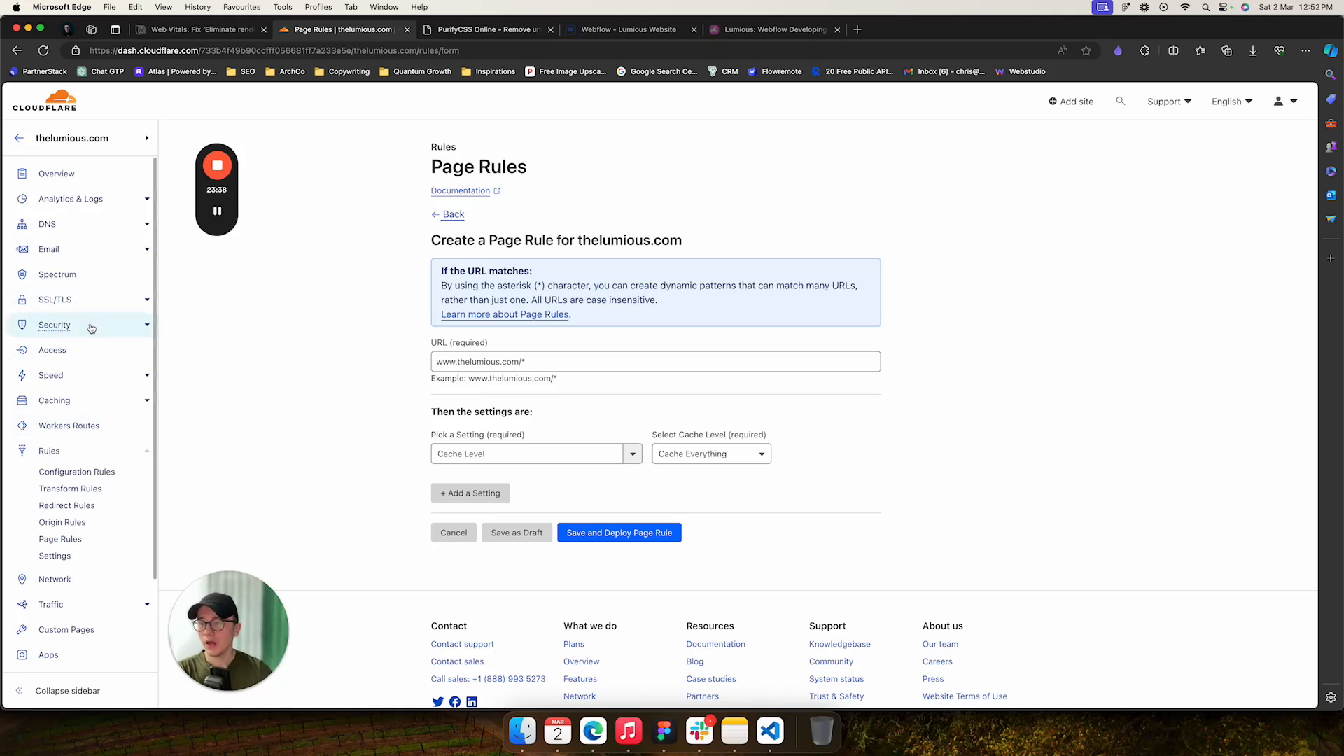
View the SSL/TLS encryption overview and the Speed Observatory page for thelumious.com.
{"action": "left_click", "coordinate": [53, 302]}
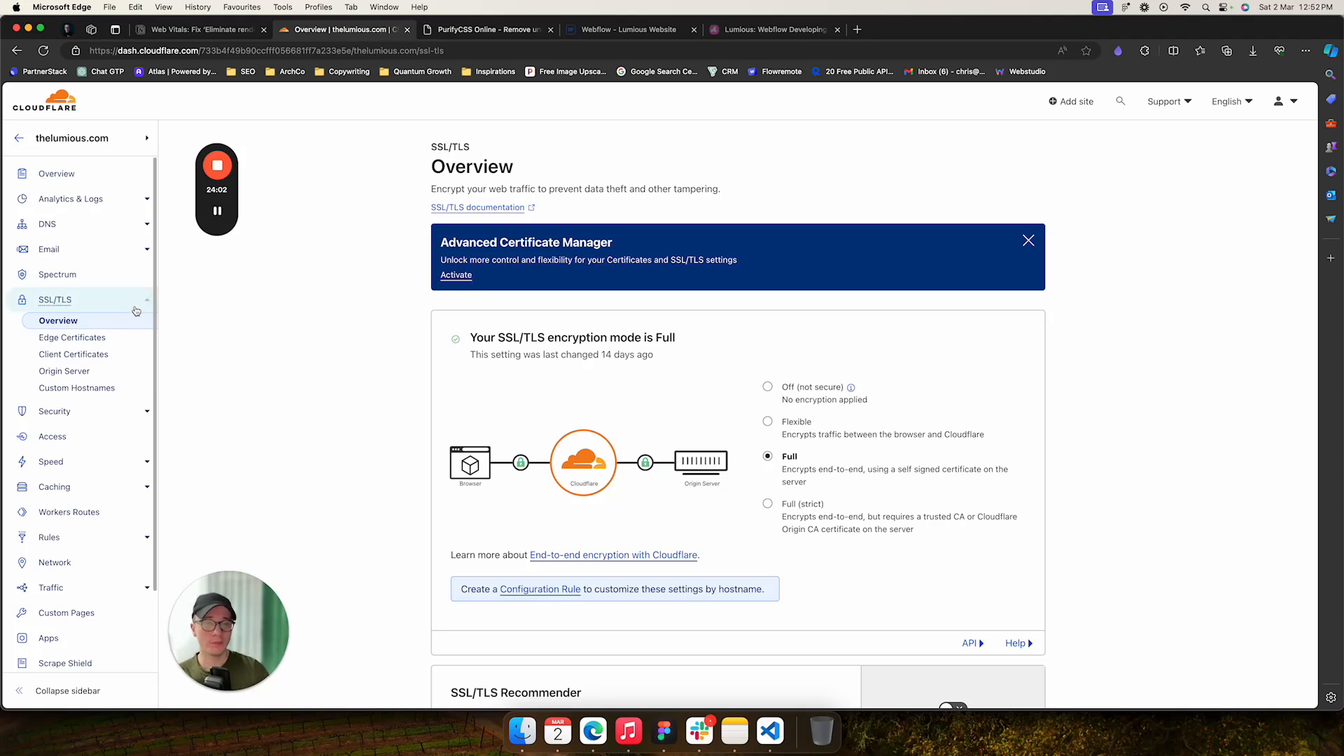
{"action": "left_click", "coordinate": [80, 465]}
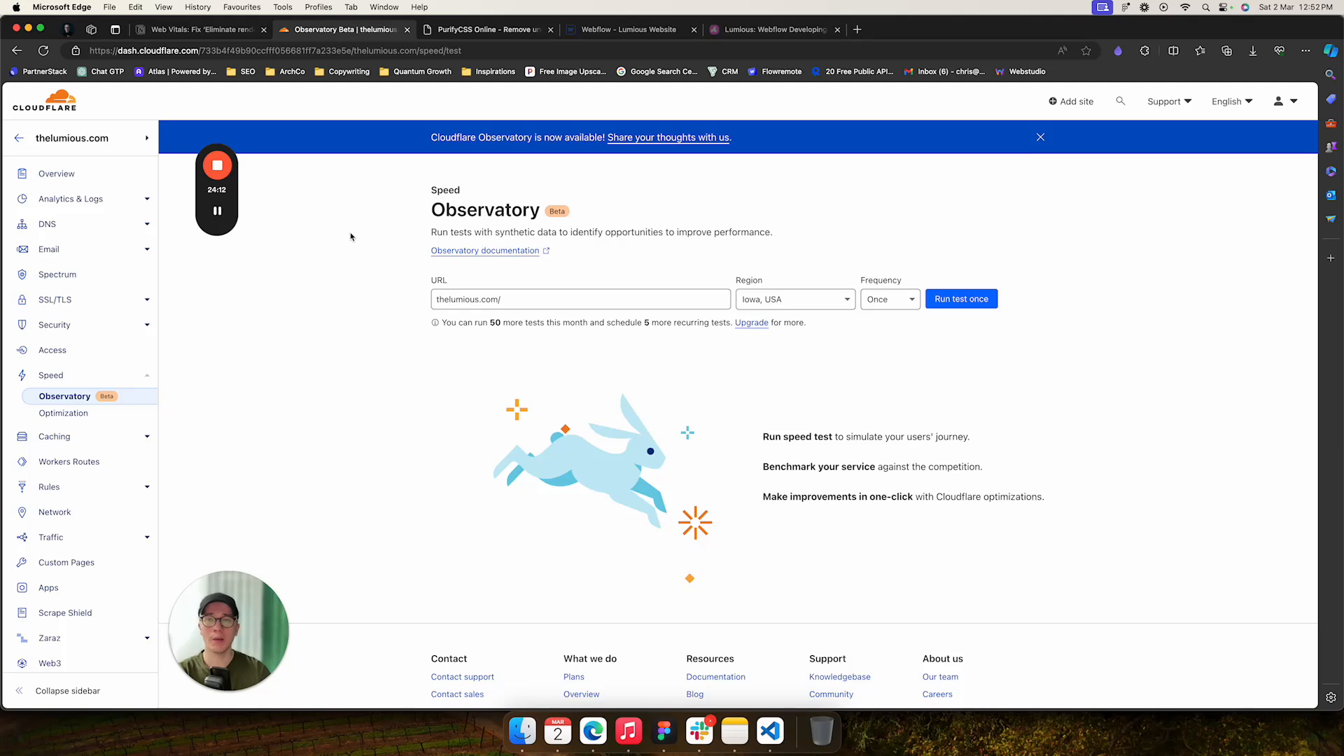
Switch to the Notion guide and review the Step 4 Worker code, the Step 5 caching instructions and the FAQs.
{"action": "left_click", "coordinate": [222, 29]}
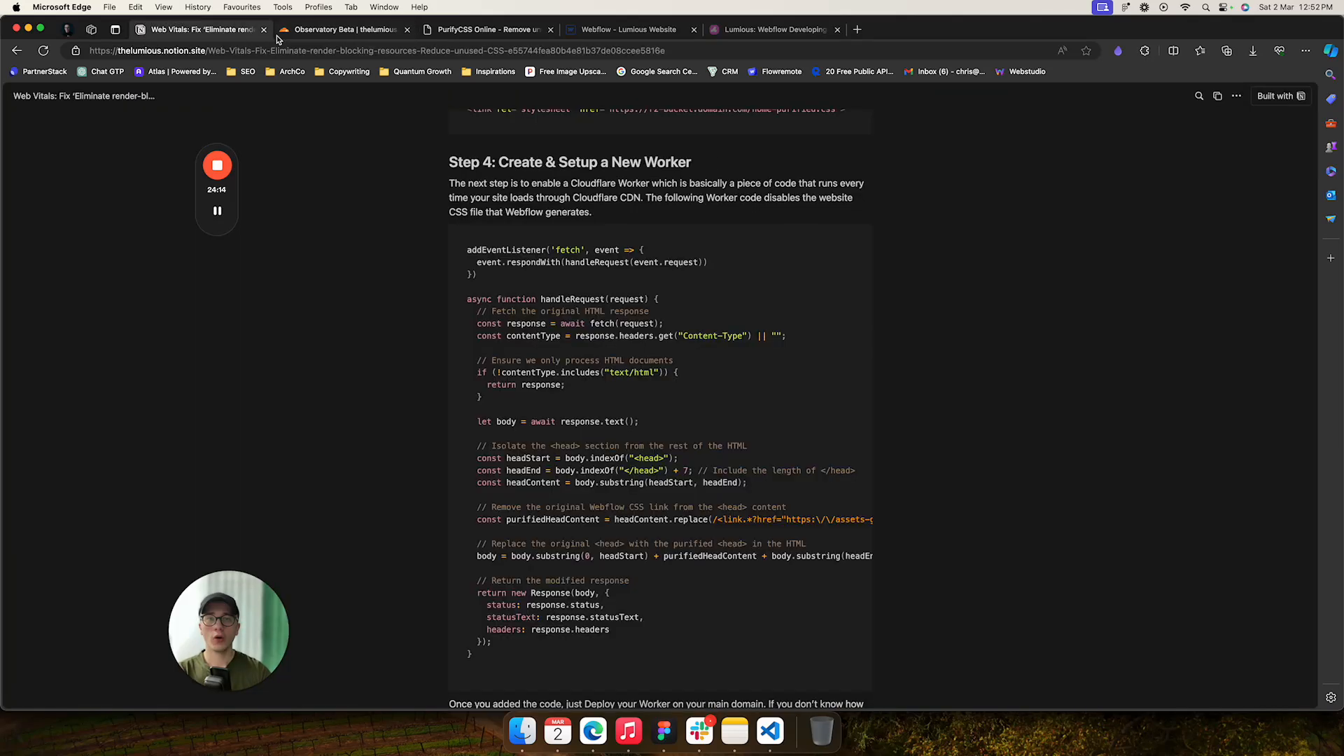
{"action": "scroll", "coordinate": [508, 448], "scroll_direction": "down", "scroll_amount": 10}
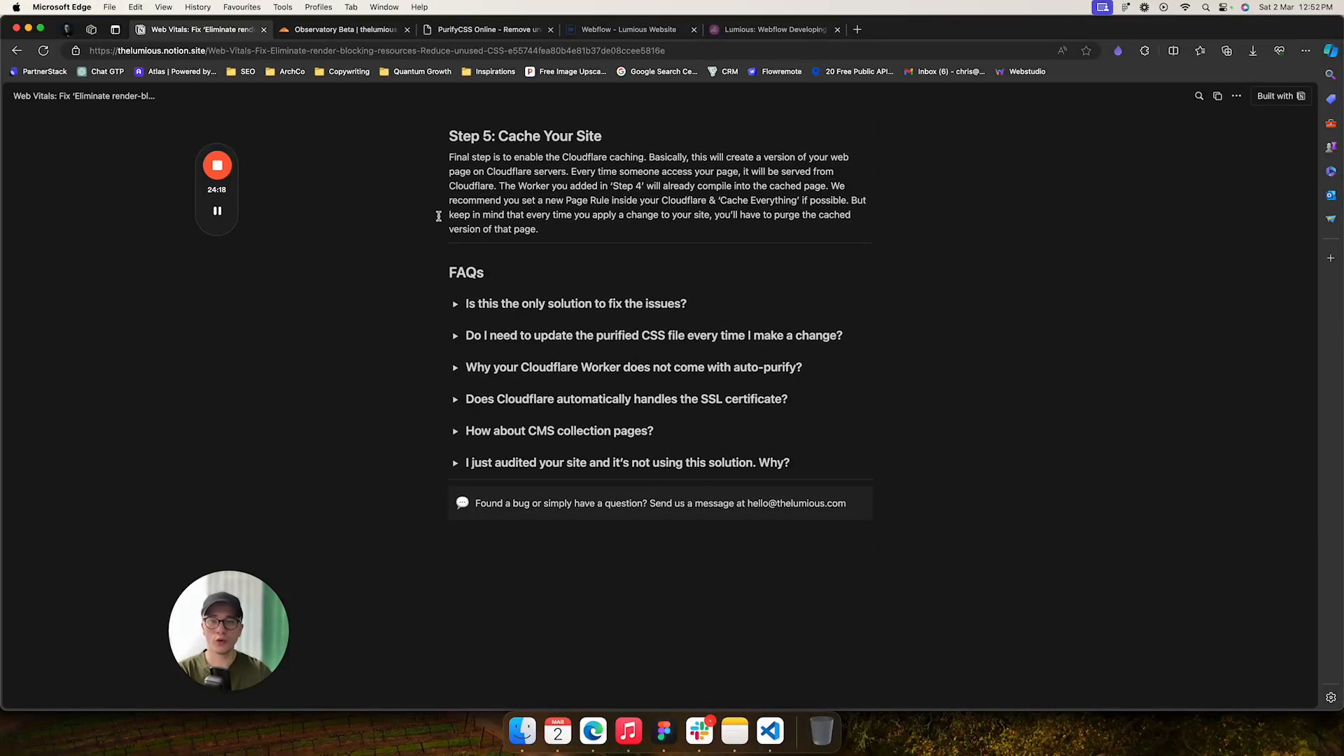
{"action": "scroll", "coordinate": [413, 216], "scroll_direction": "up", "scroll_amount": 1}
{"action": "scroll", "coordinate": [413, 216], "scroll_direction": "up", "scroll_amount": 4}
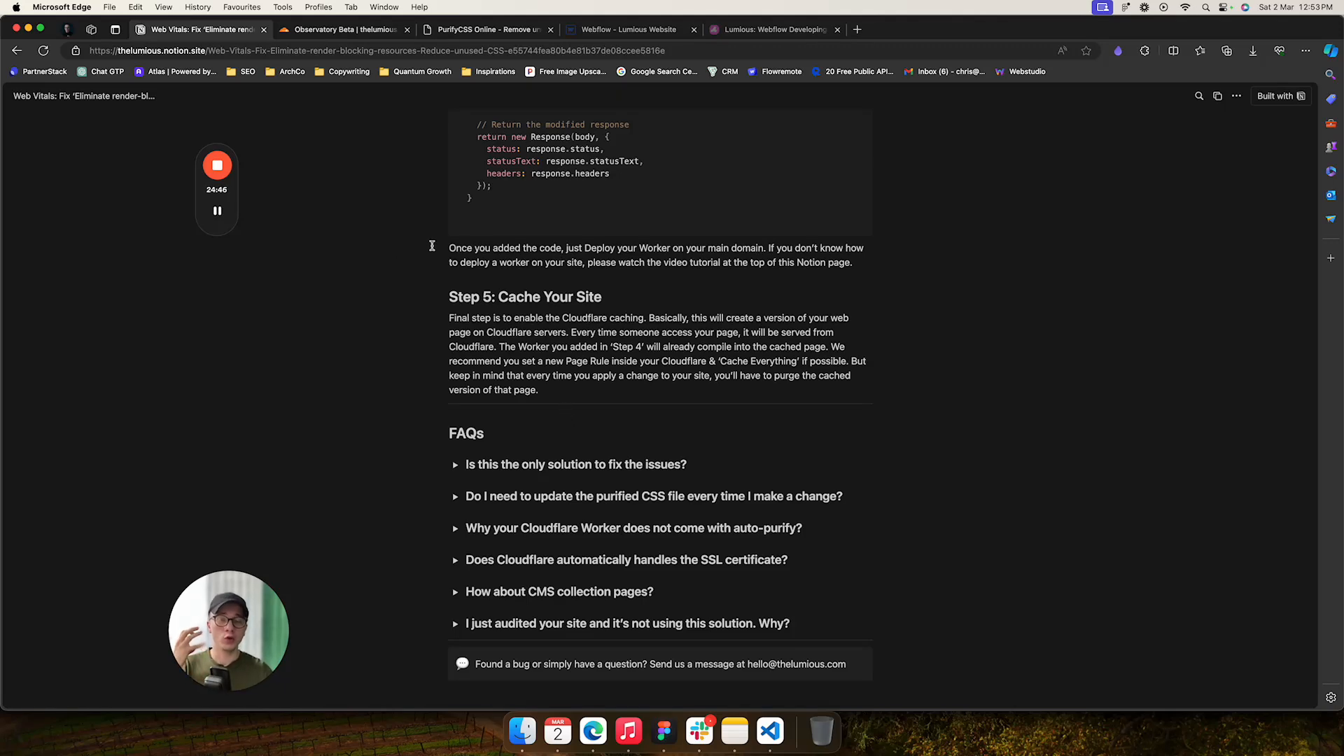
{"action": "scroll", "coordinate": [420, 277], "scroll_direction": "up", "scroll_amount": 4}
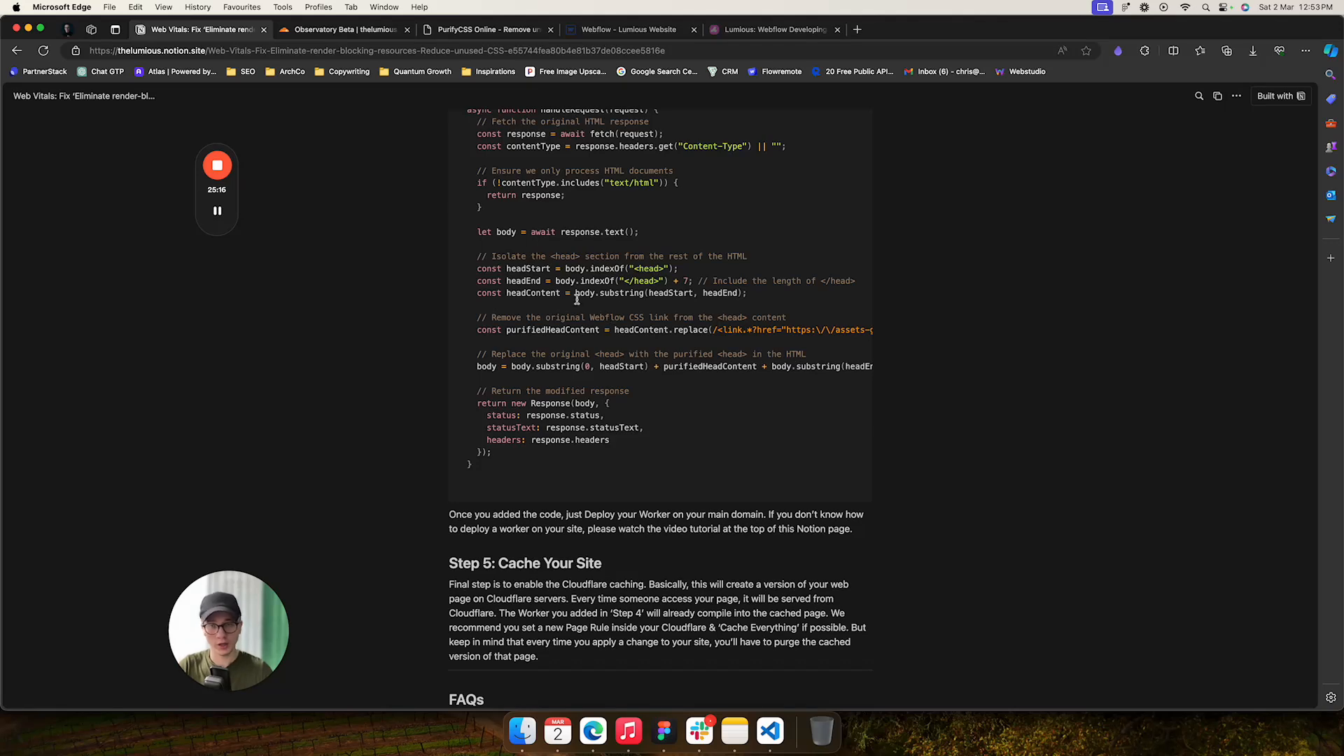
{"action": "scroll", "coordinate": [384, 280], "scroll_direction": "down", "scroll_amount": 3}
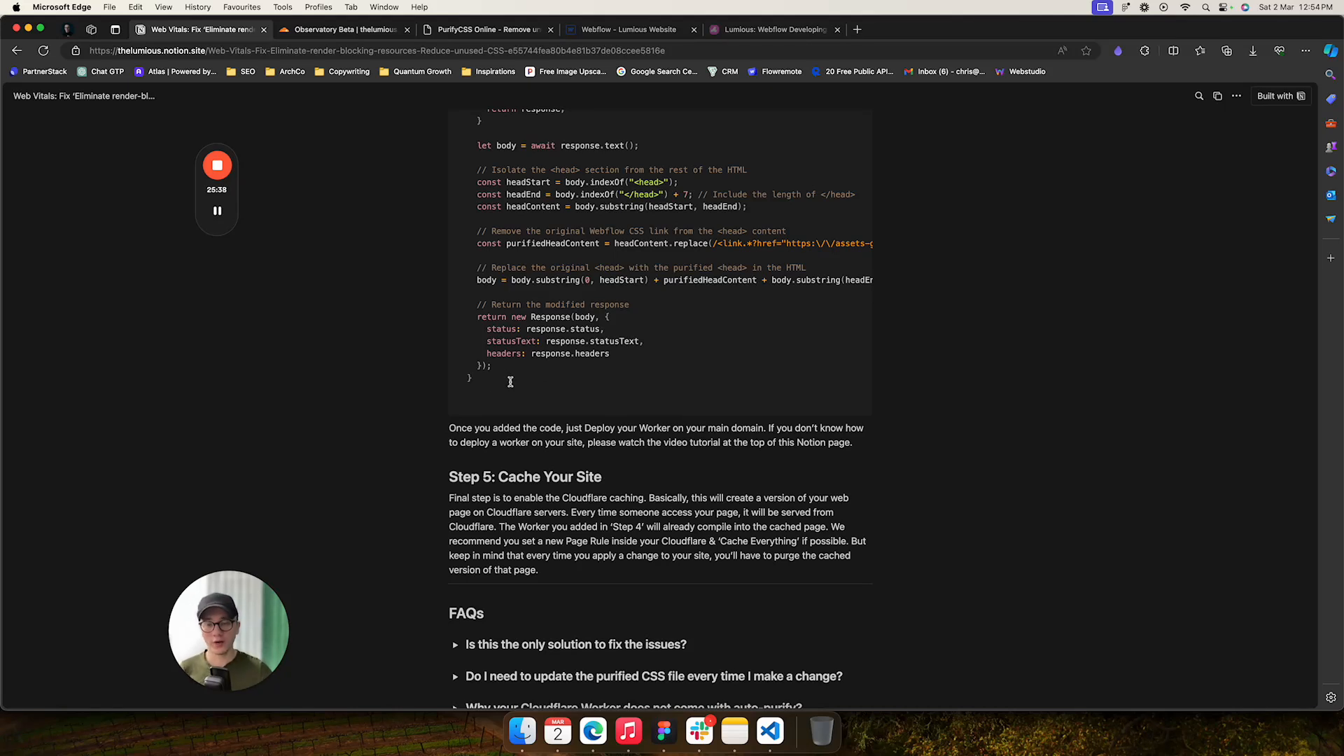
{"action": "scroll", "coordinate": [403, 452], "scroll_direction": "down", "scroll_amount": 2}
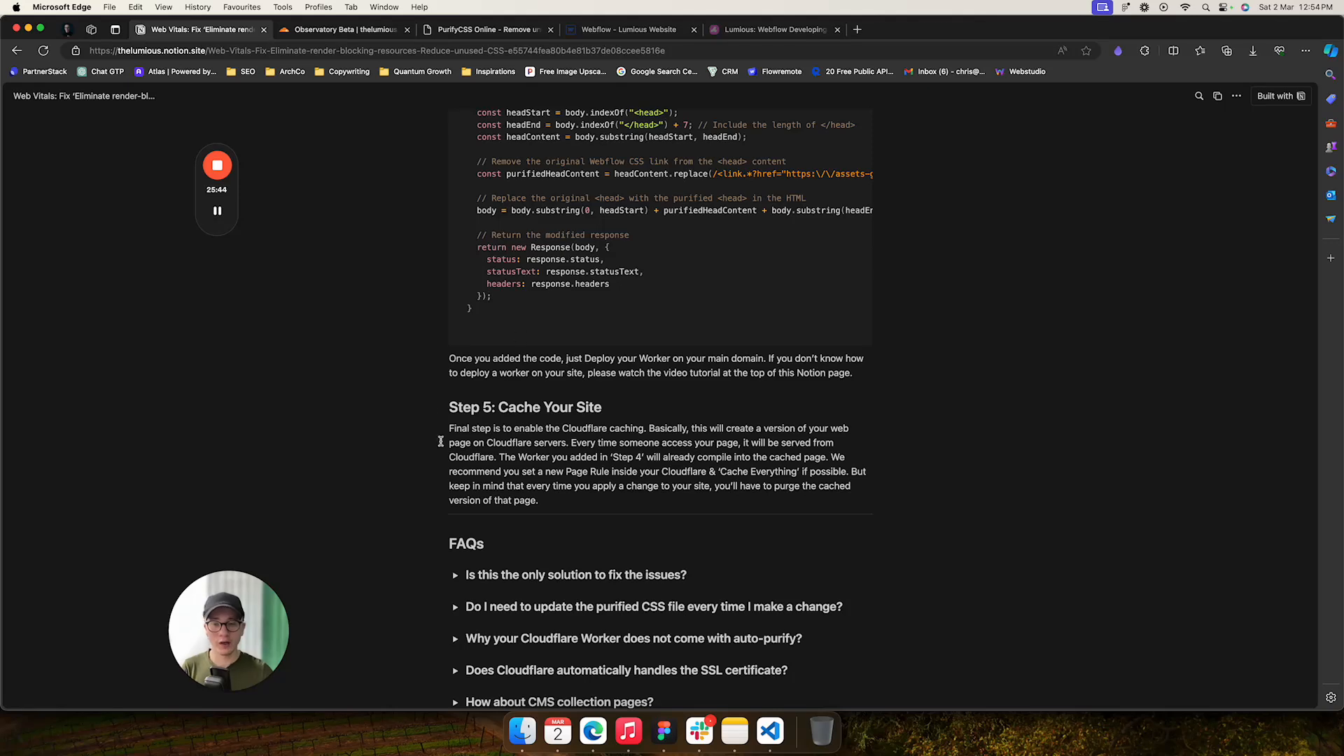
{"action": "scroll", "coordinate": [414, 552], "scroll_direction": "down", "scroll_amount": 6}
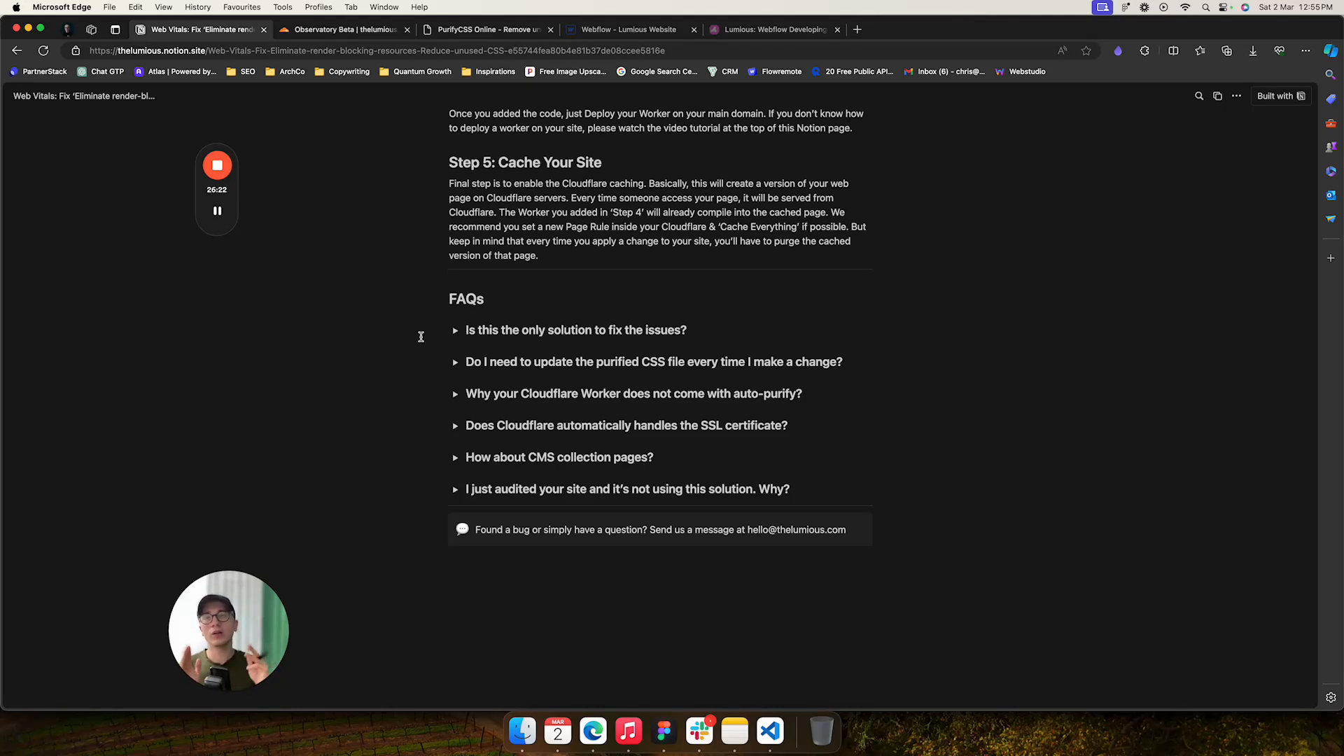
{"action": "right_click", "coordinate": [593, 733]}
{"action": "left_click", "coordinate": [642, 594]}
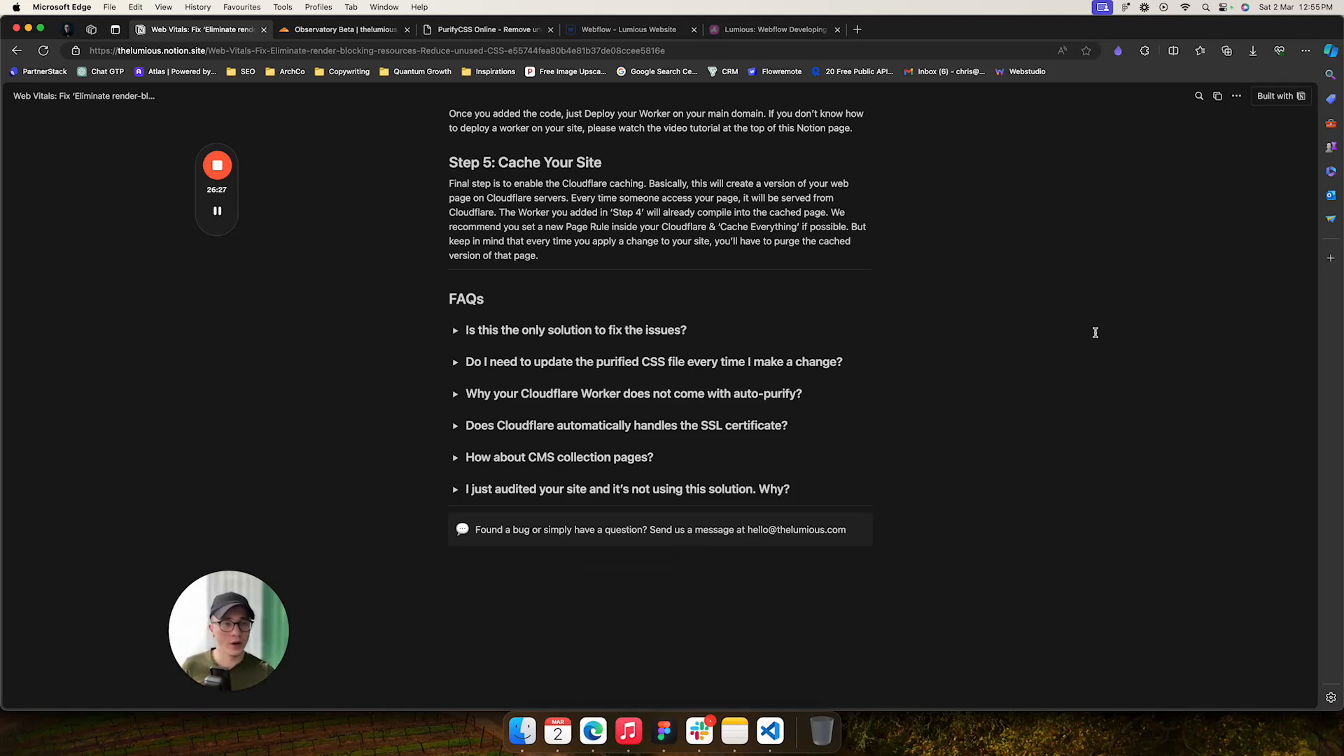
{"action": "right_click", "coordinate": [595, 735]}
{"action": "left_click", "coordinate": [637, 579]}
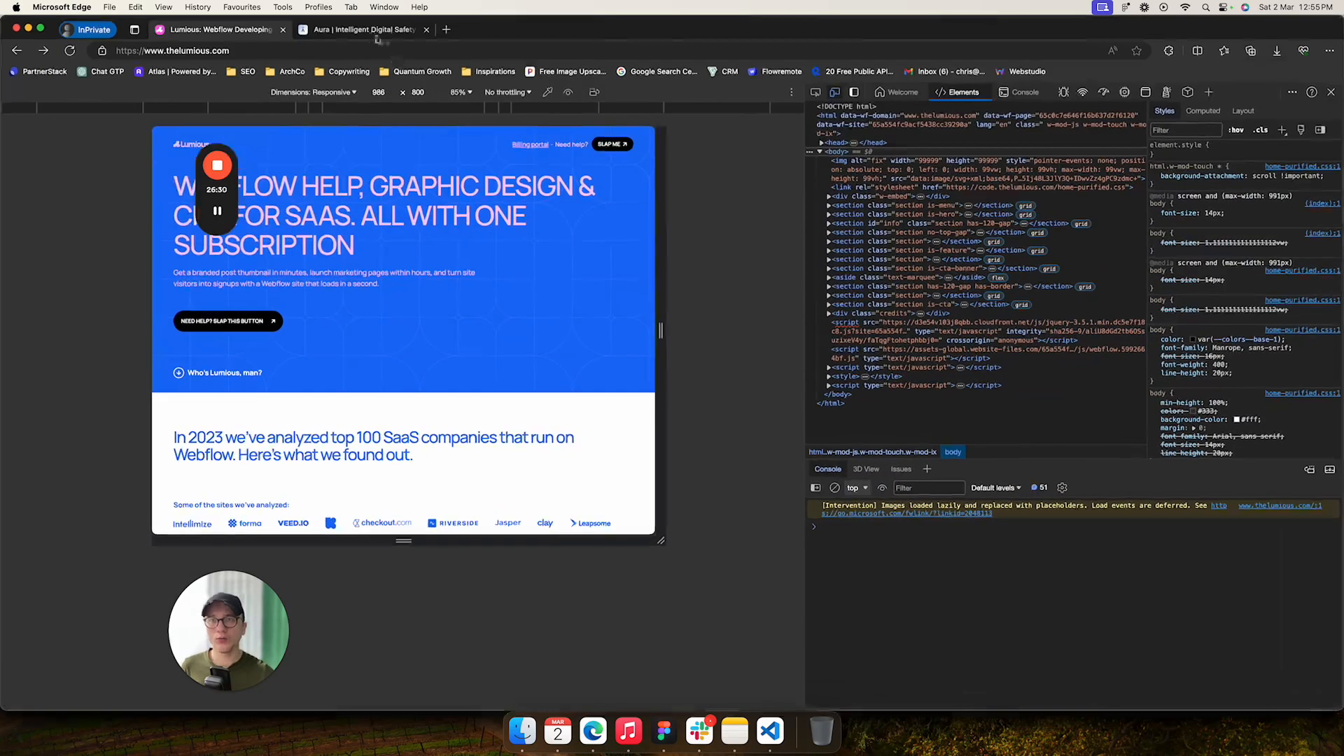
{"action": "left_click", "coordinate": [378, 29]}
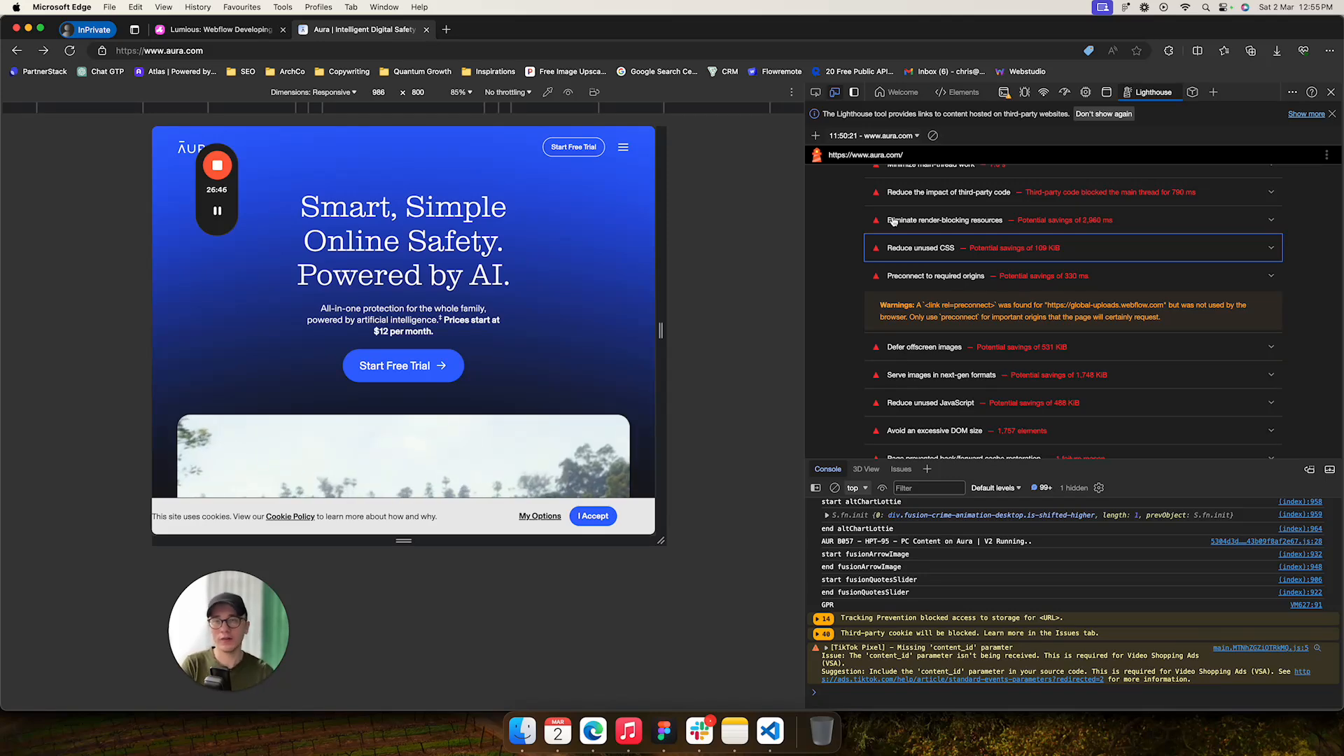
{"action": "left_click", "coordinate": [28, 29]}
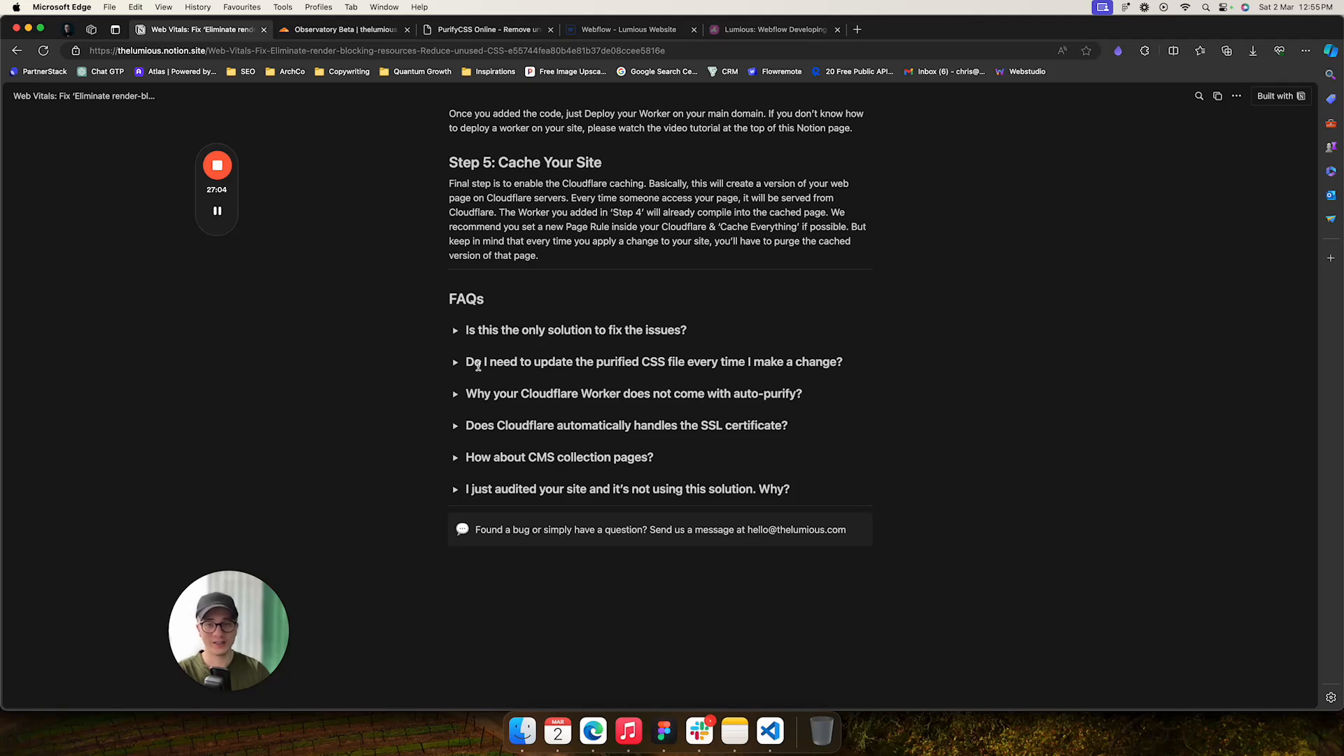
Read the FAQ answers on updating the purified CSS file, the missing auto-purify feature and SSL certificate handling, collapsing each one after reading.
{"action": "left_click", "coordinate": [456, 363]}
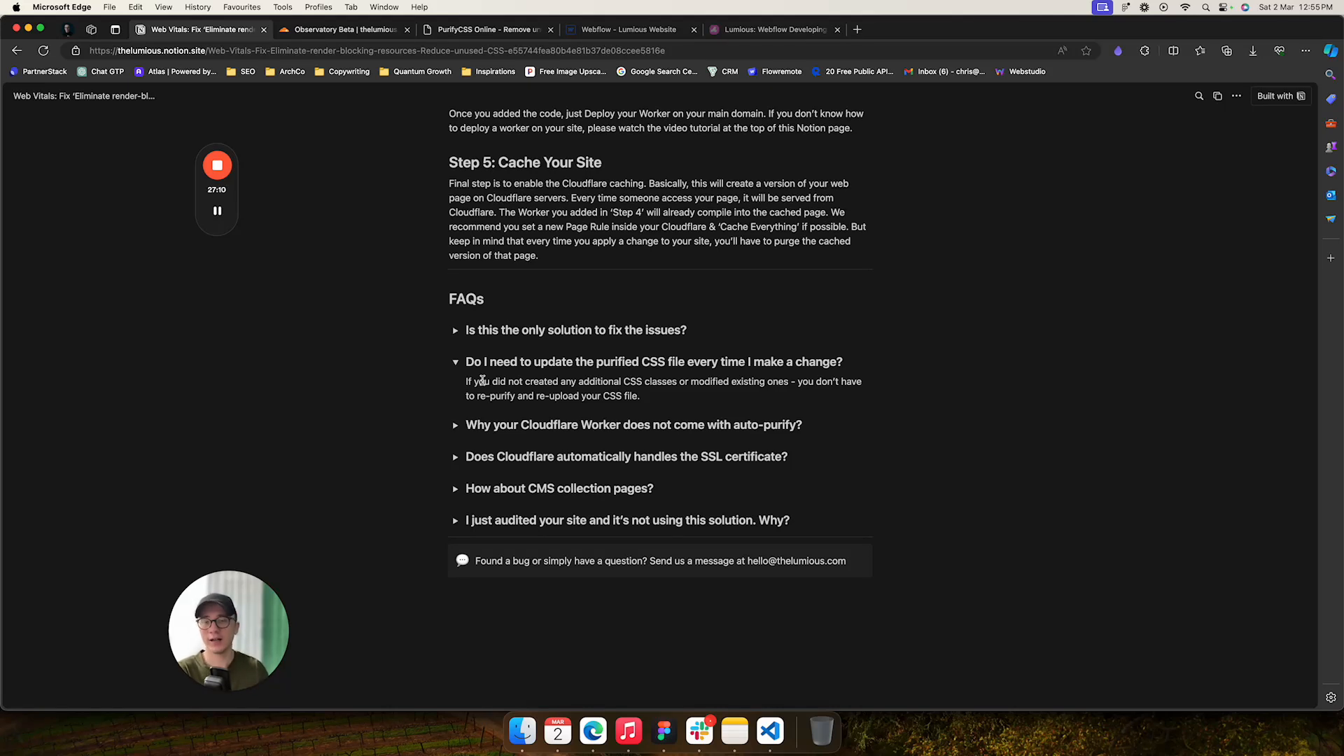
{"action": "left_click", "coordinate": [456, 363]}
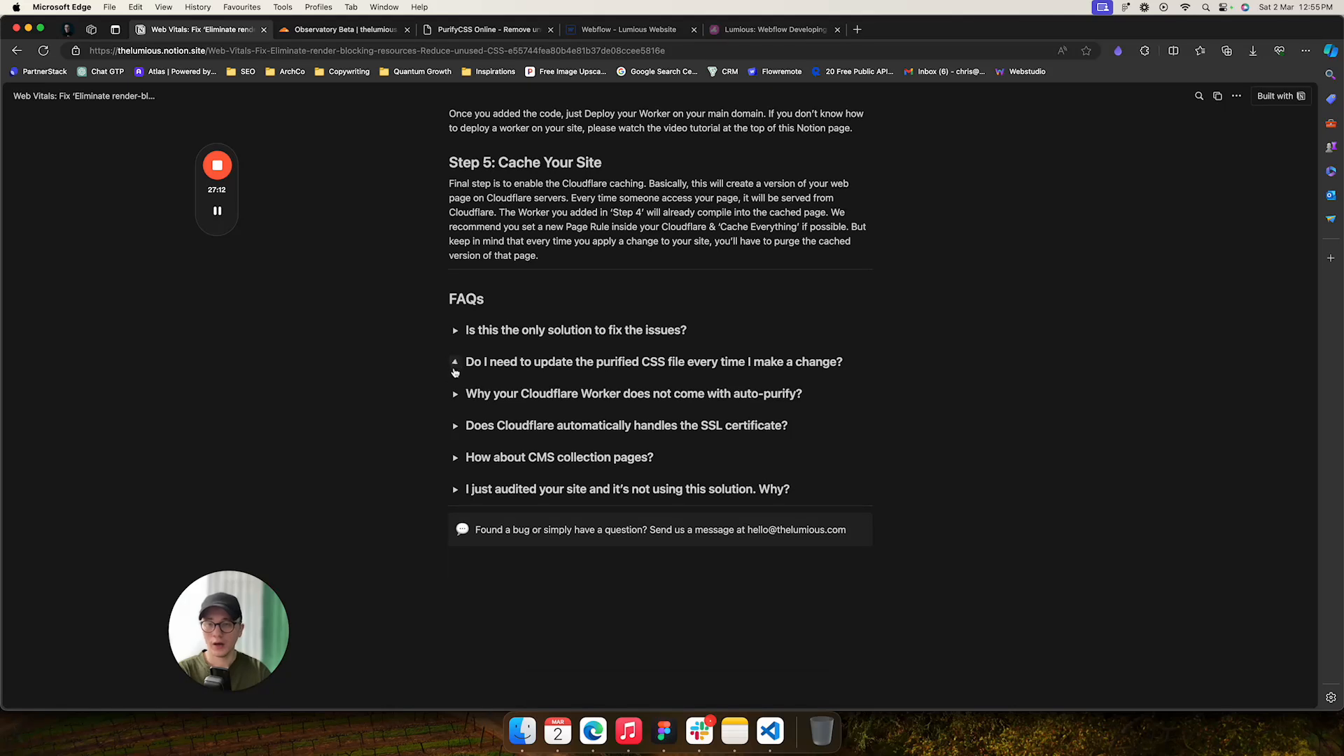
{"action": "left_click", "coordinate": [456, 364]}
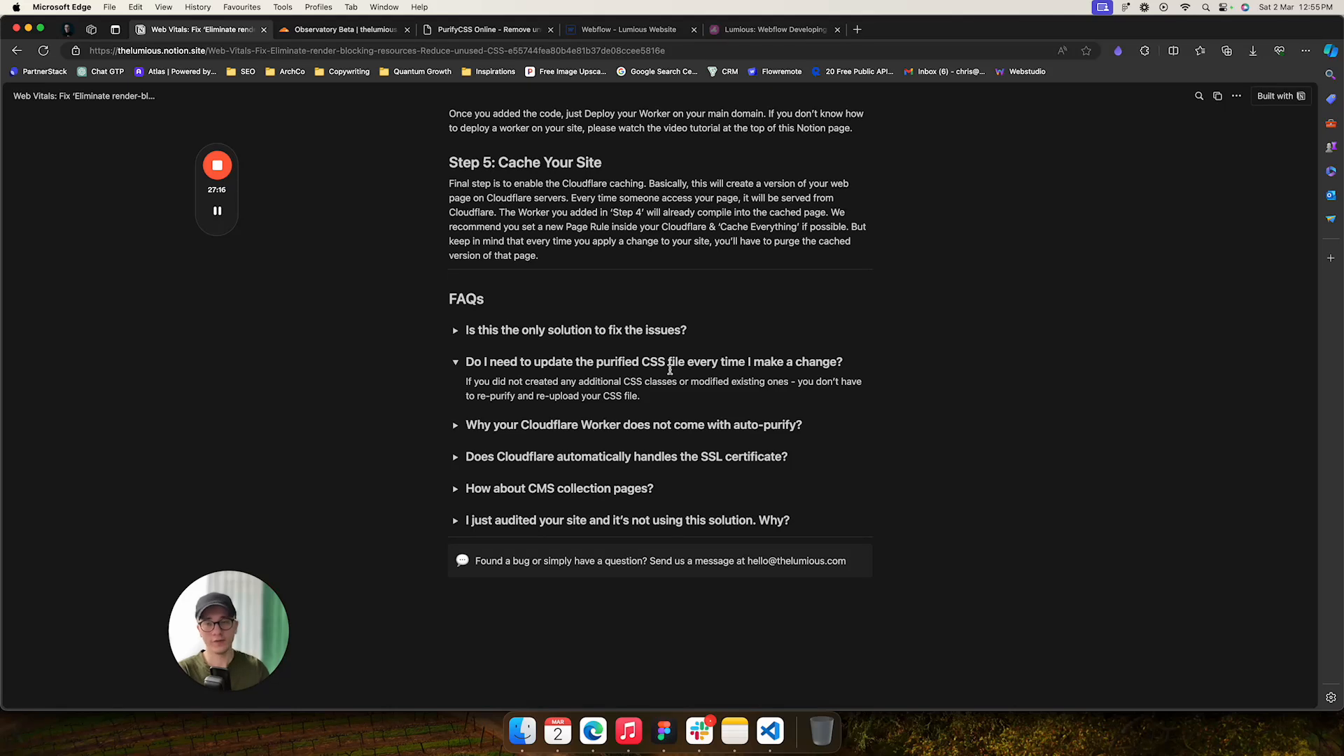
{"action": "left_click", "coordinate": [456, 364]}
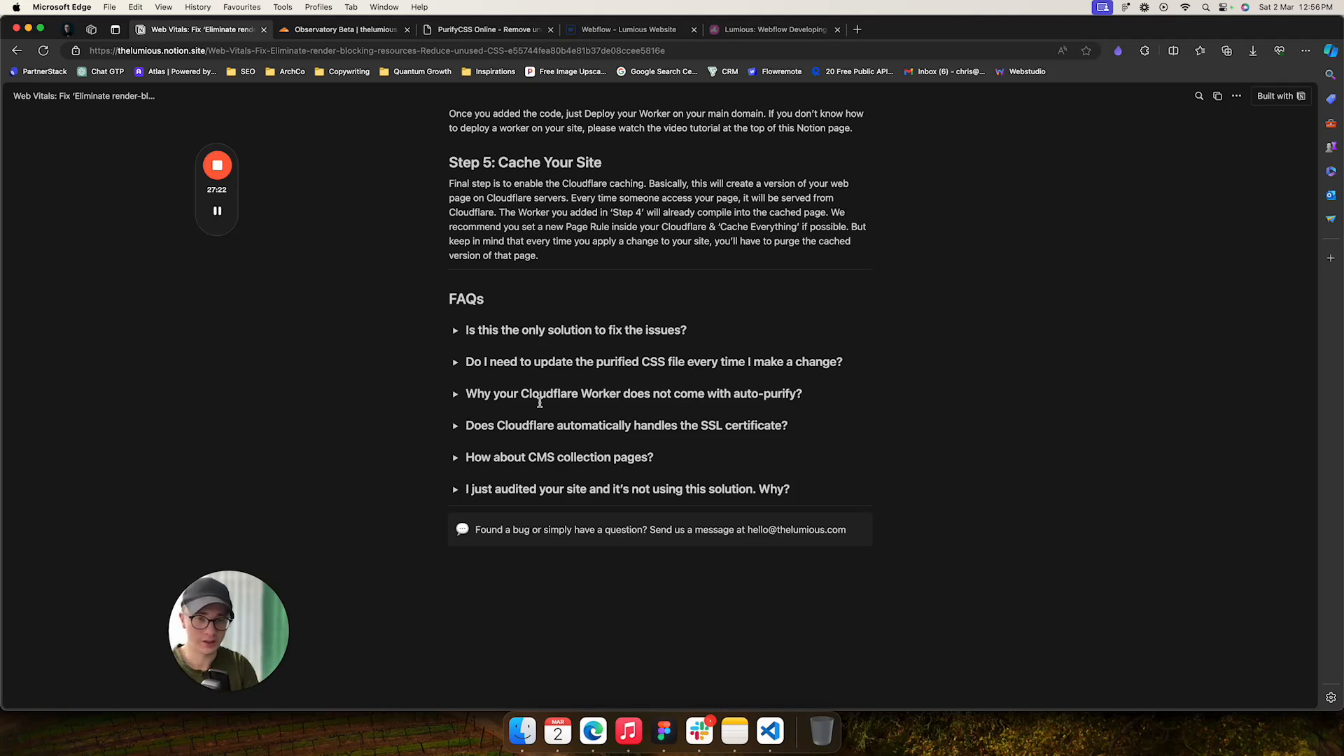
{"action": "left_click", "coordinate": [456, 394]}
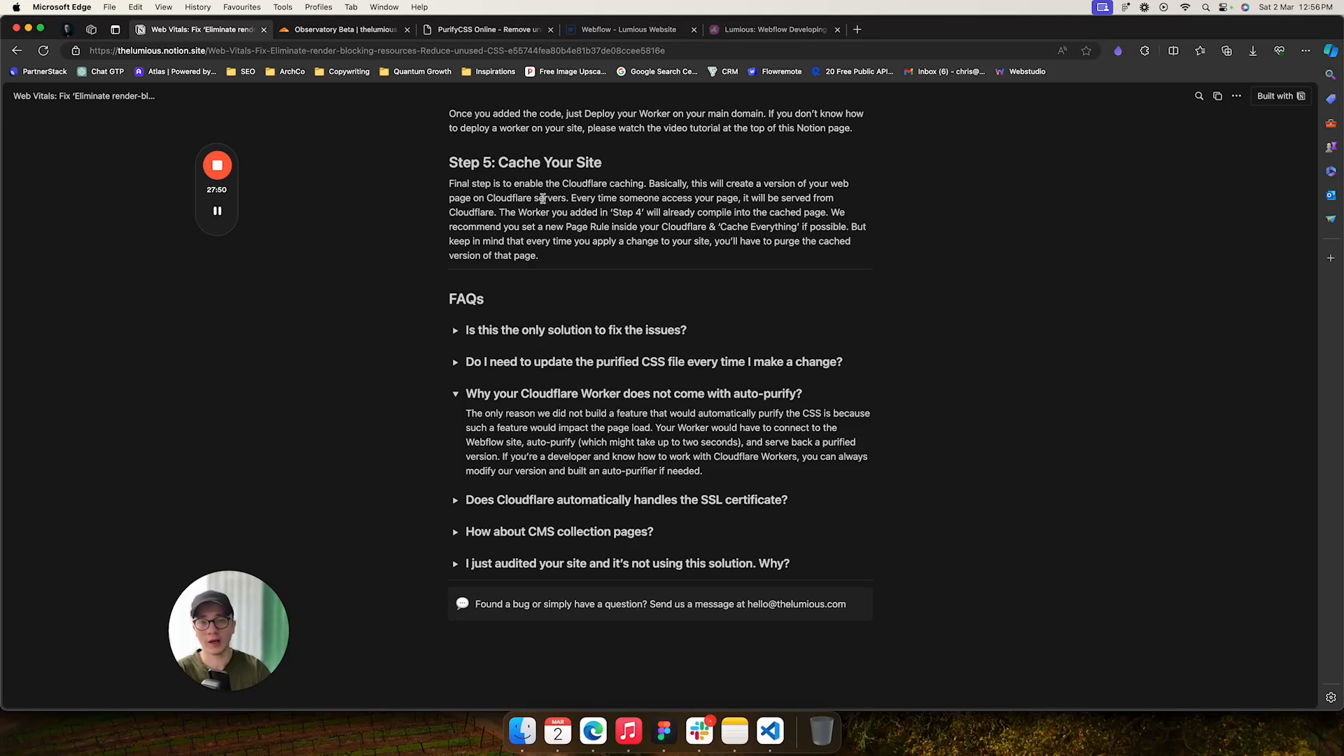
{"action": "left_click", "coordinate": [456, 396]}
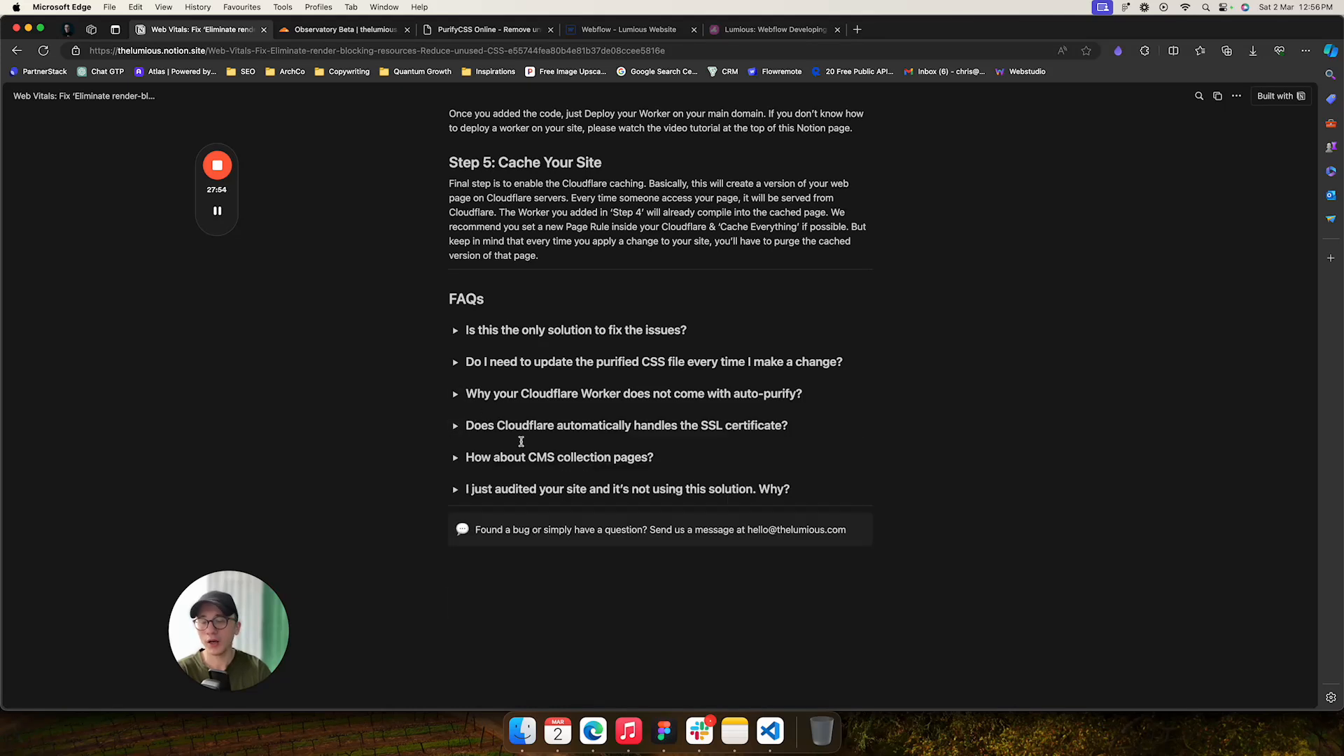
{"action": "left_click", "coordinate": [456, 426]}
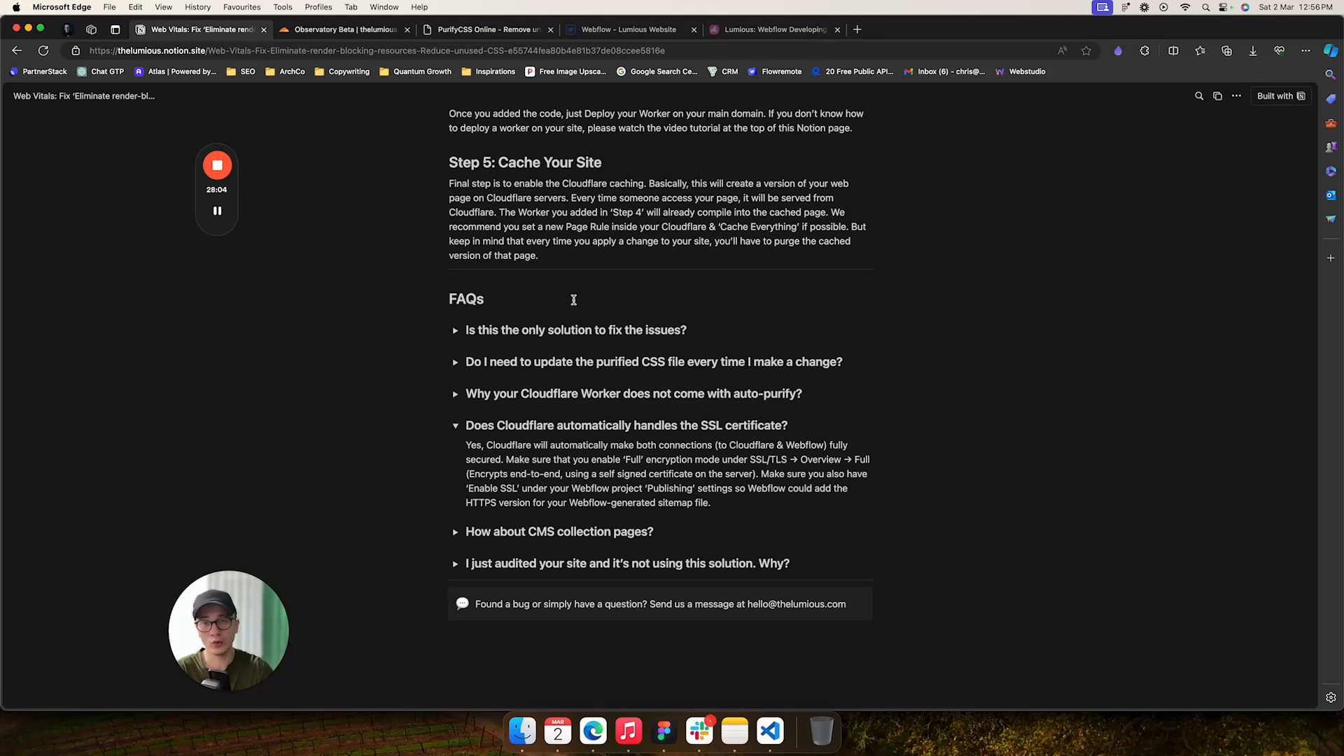
{"action": "left_click", "coordinate": [455, 427]}
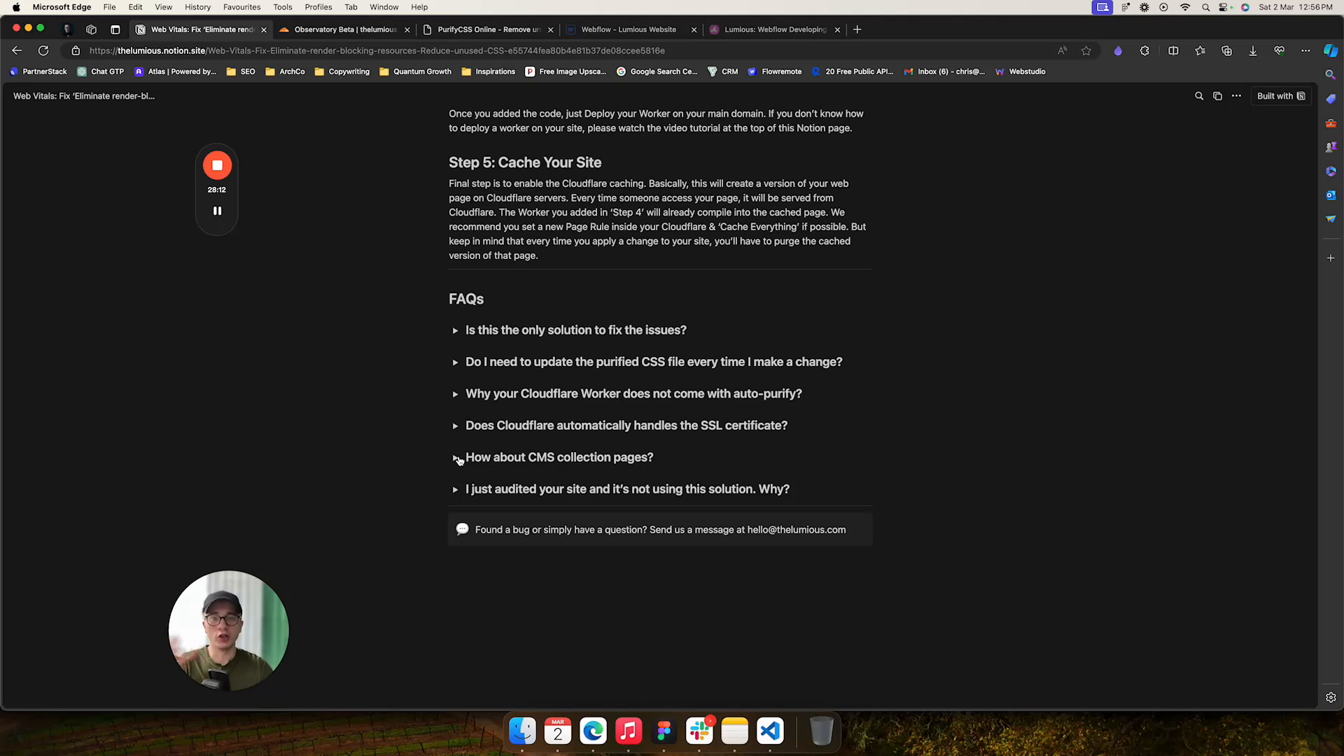
Check the PurifyCSS Online results and the home-purified.css stylesheet link in Visual Studio Code, and return to the Notion guide in the browser.
{"action": "left_click", "coordinate": [498, 30]}
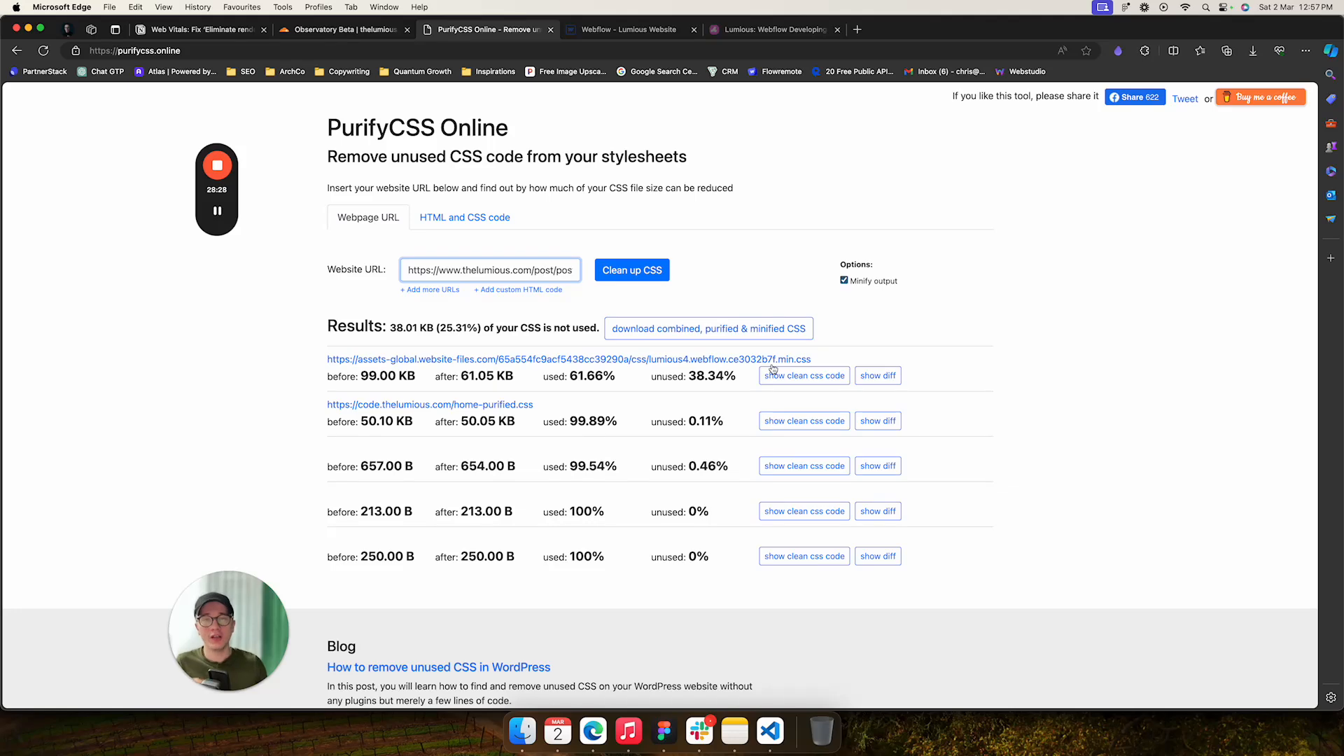
{"action": "left_click", "coordinate": [772, 732]}
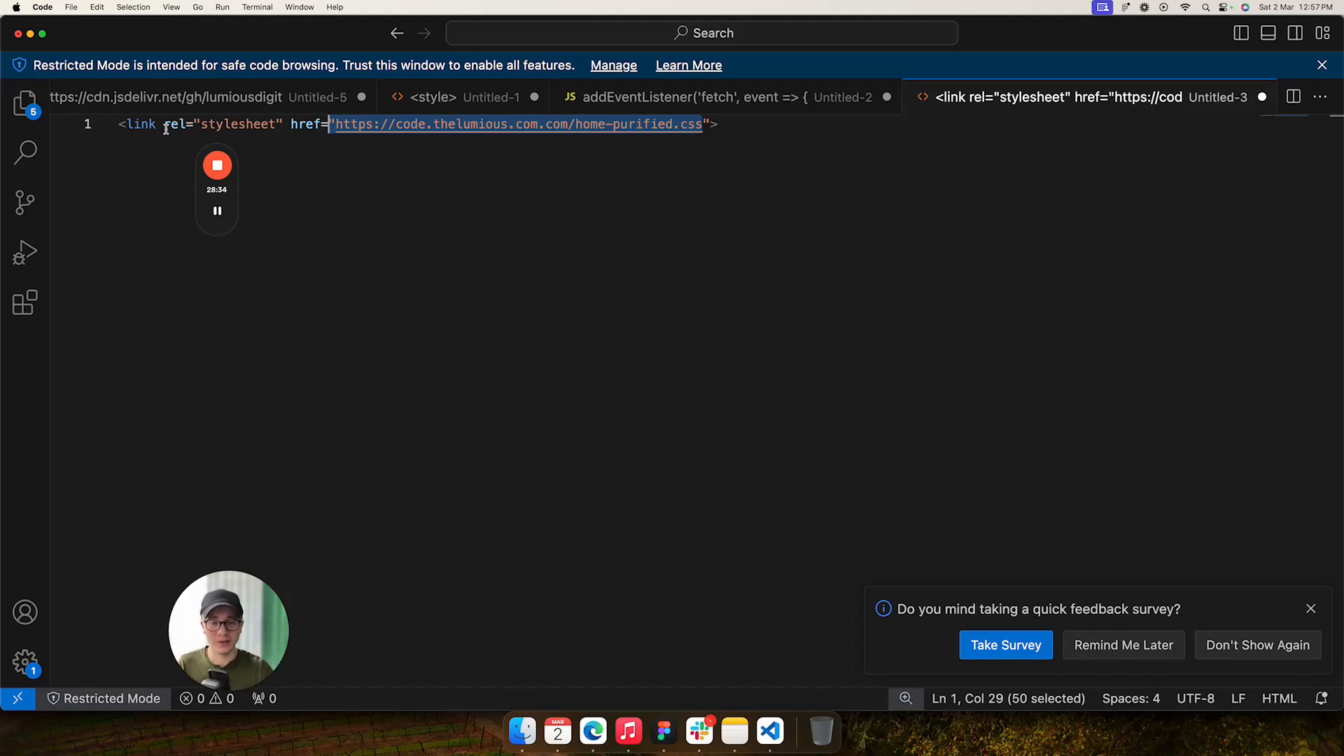
{"action": "left_click", "coordinate": [593, 732]}
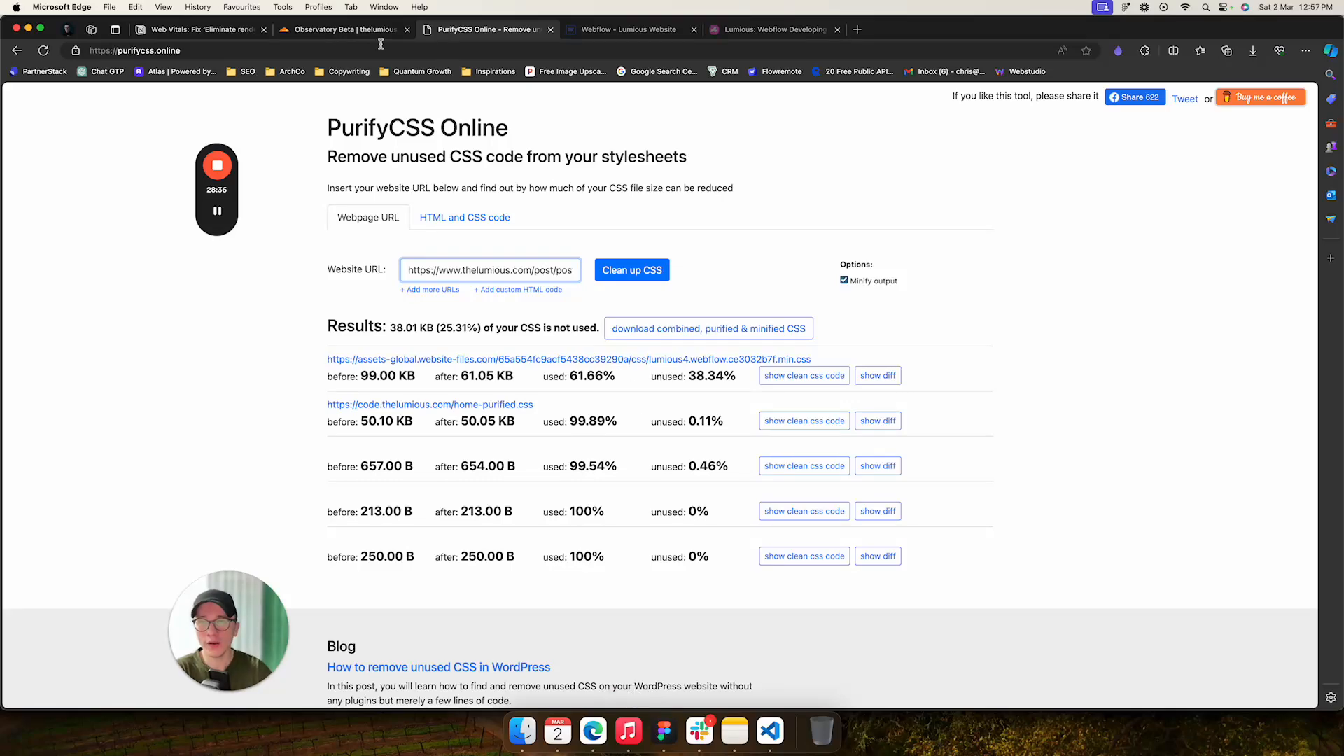
{"action": "left_click", "coordinate": [224, 28]}
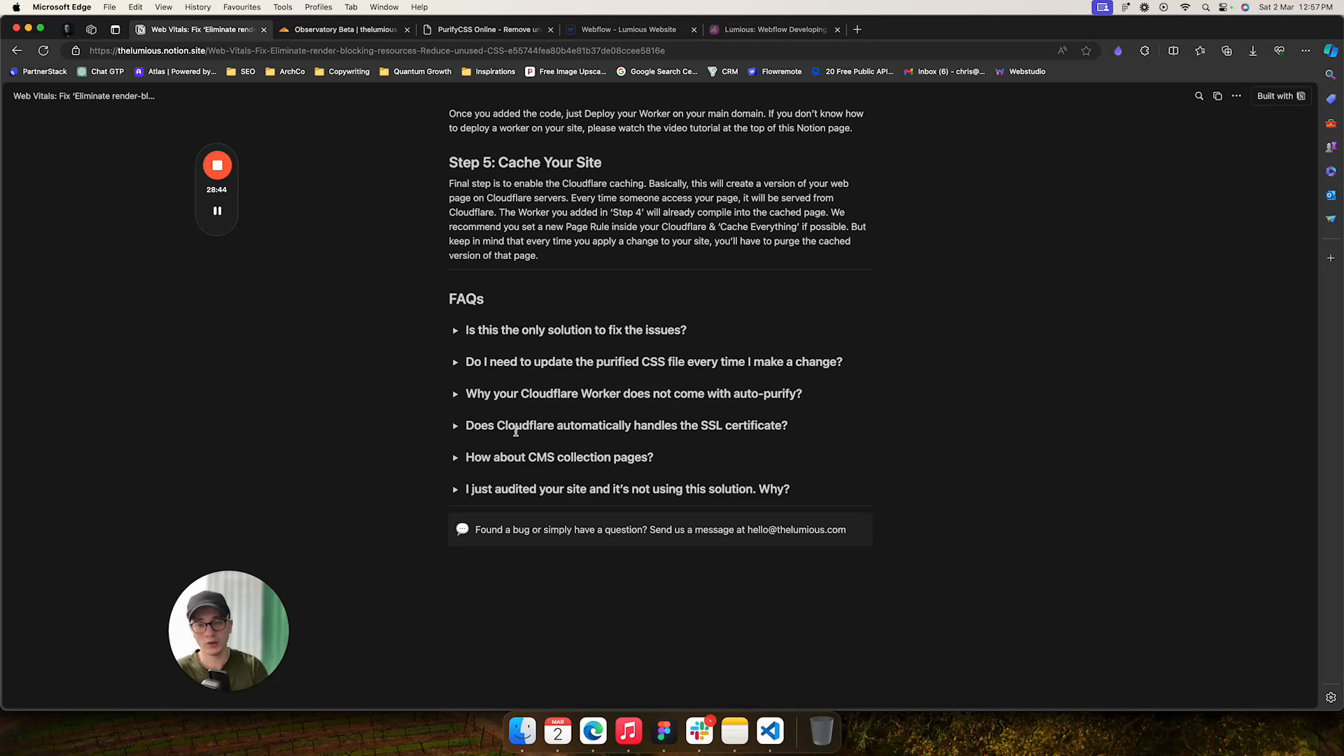
Read the FAQ answer on why the guide author's own site does not use this solution.
{"action": "left_click", "coordinate": [455, 489]}
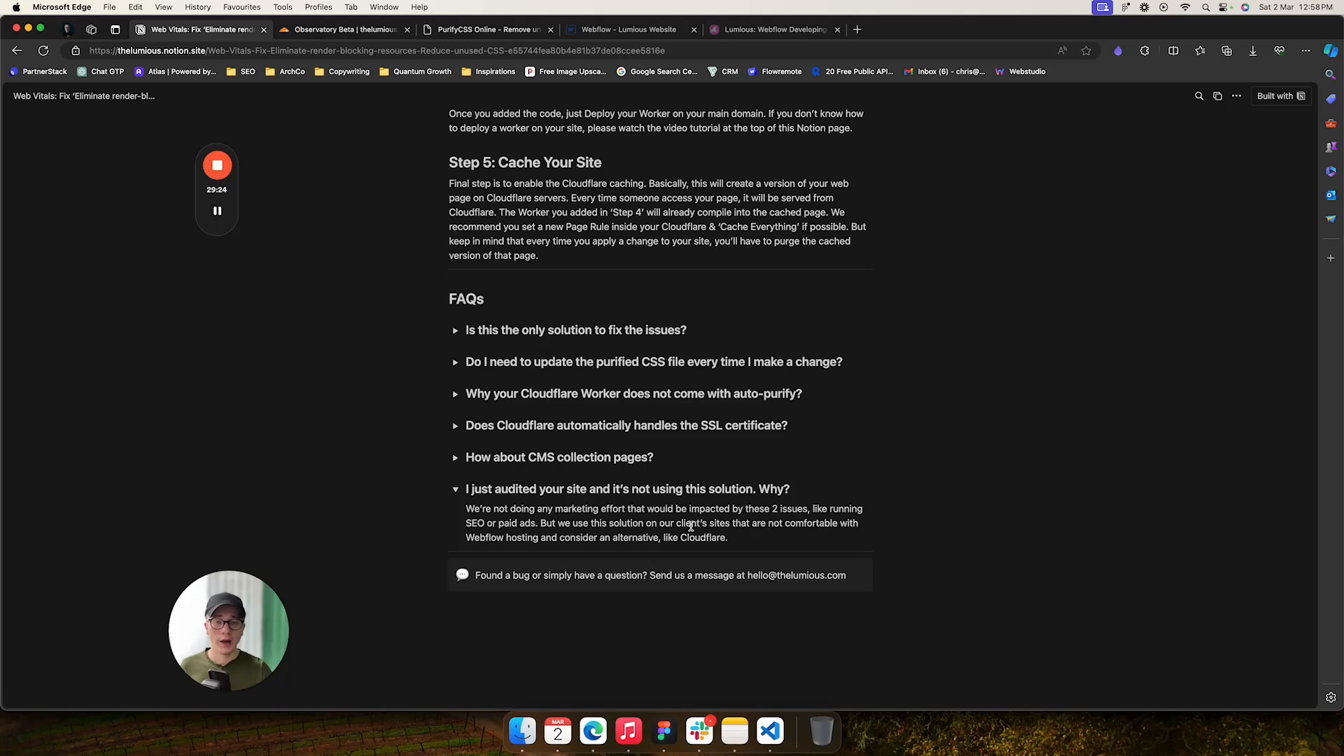
{"action": "scroll", "coordinate": [689, 527], "scroll_direction": "down", "scroll_amount": 1}
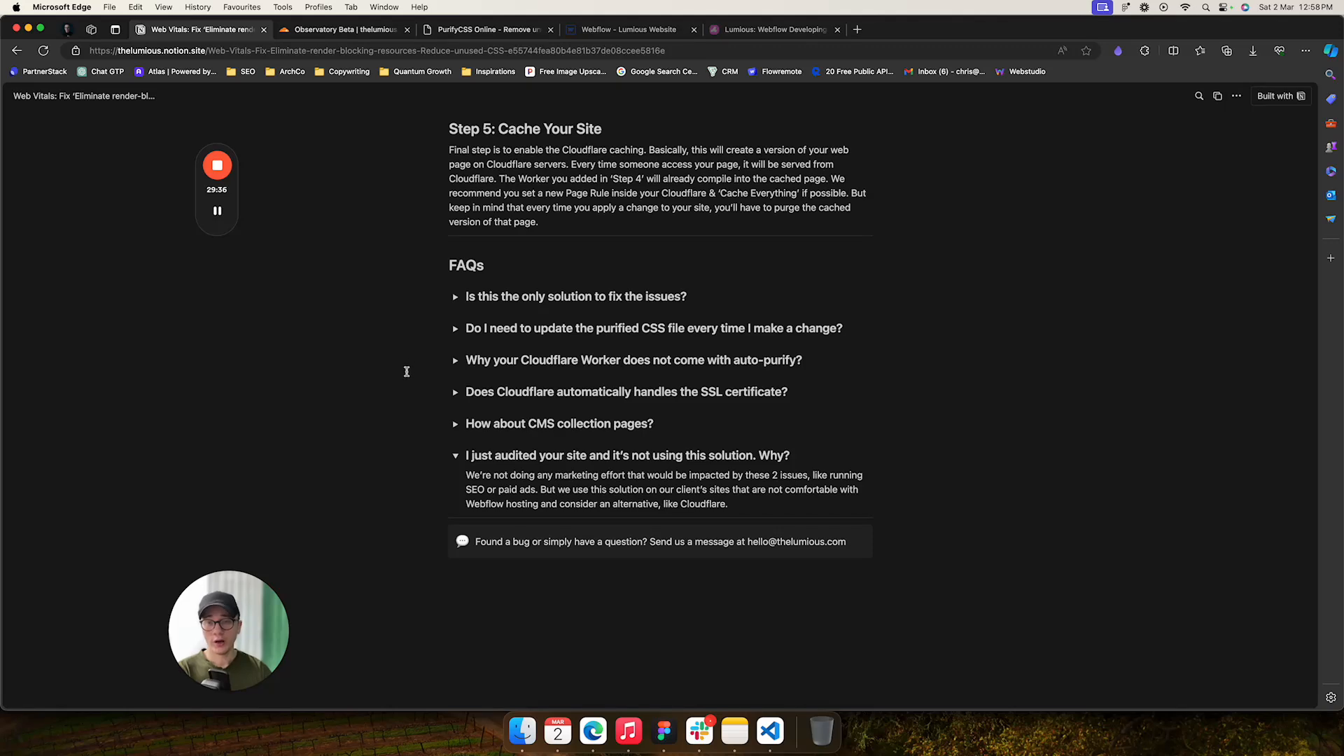
{"action": "scroll", "coordinate": [408, 366], "scroll_direction": "up", "scroll_amount": 1}
{"action": "scroll", "coordinate": [407, 366], "scroll_direction": "up", "scroll_amount": 3}
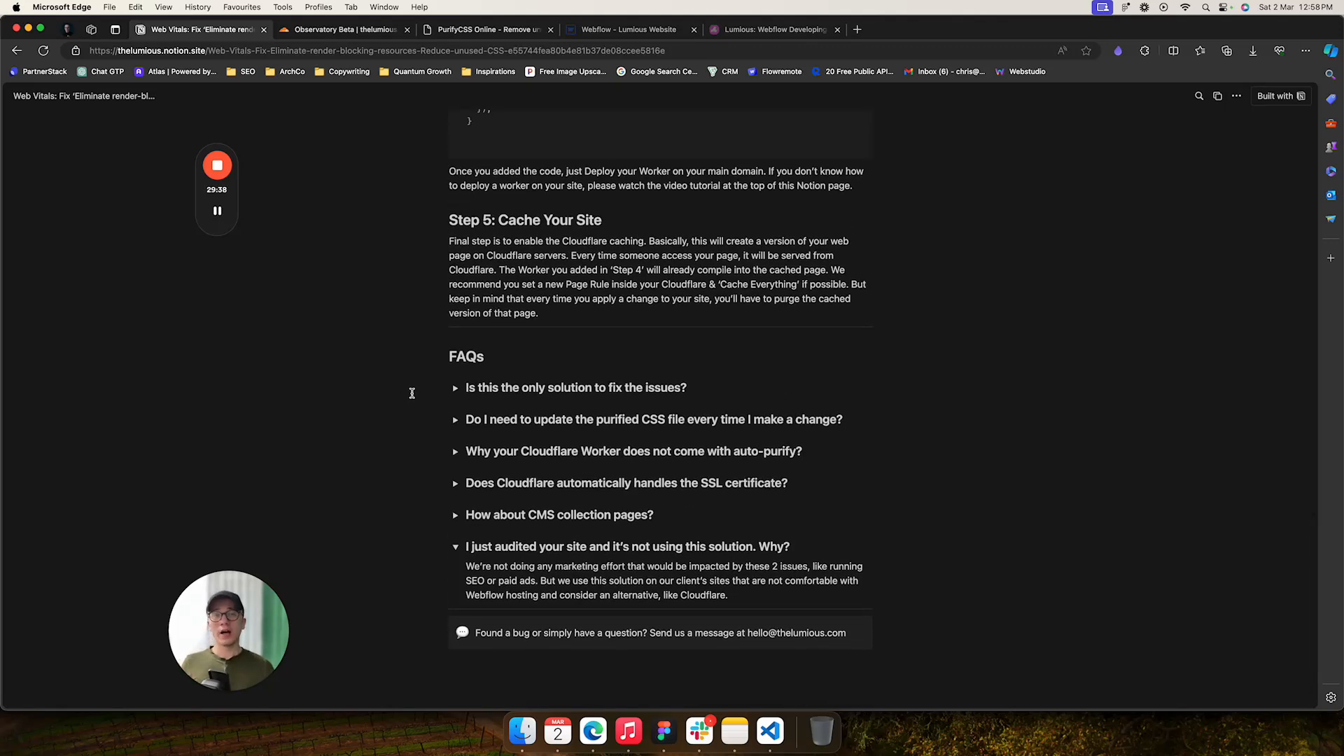